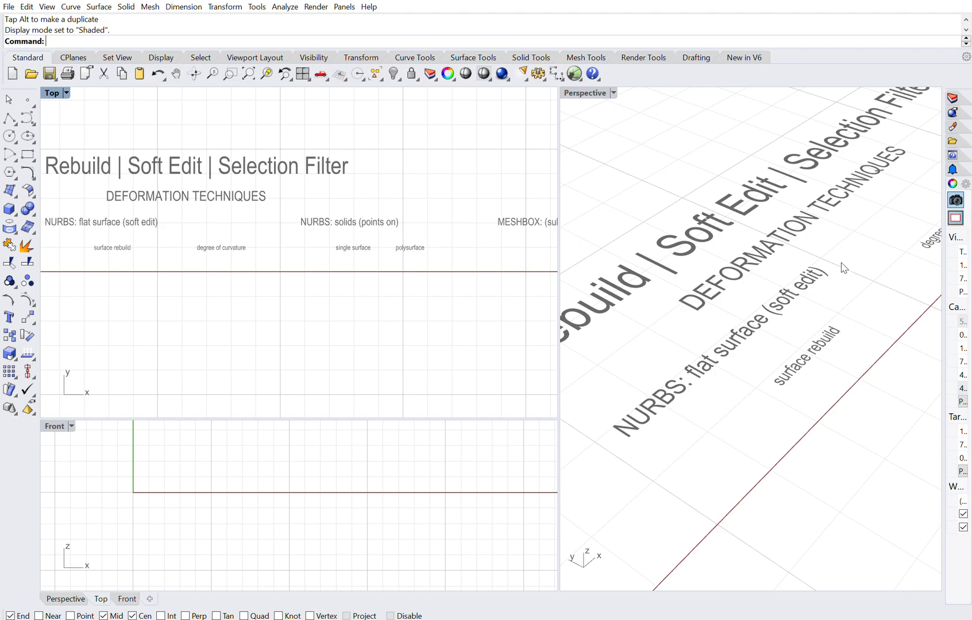
Step: Draw a square plane about five grid squares wide in the Top view, one grid square below the red X axis
right_click_drag(263, 289, 434, 239)
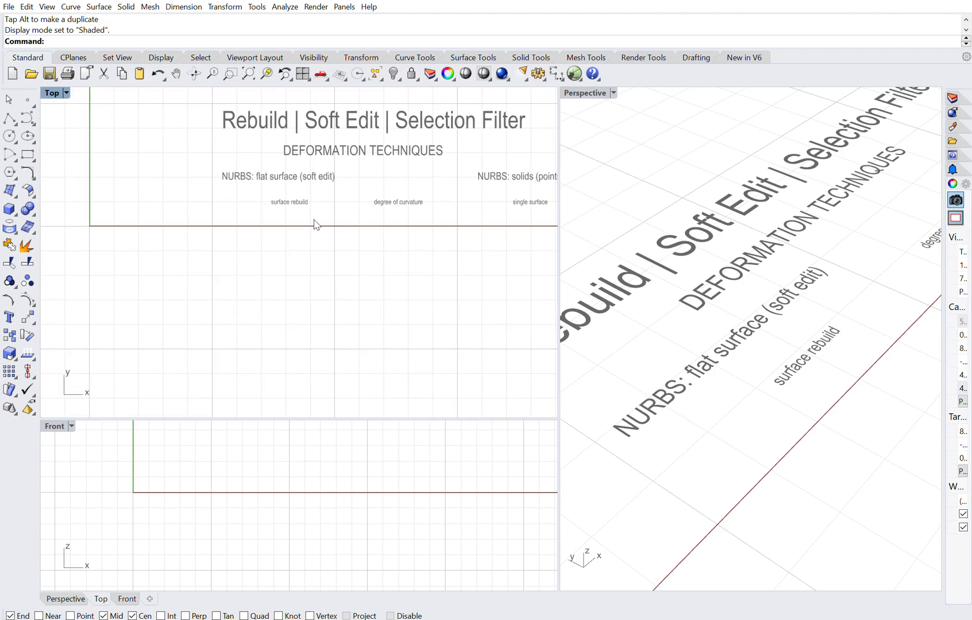
scroll(181, 262, "up", 3)
right_click_drag(159, 258, 212, 216)
right_click_drag(753, 265, 737, 253)
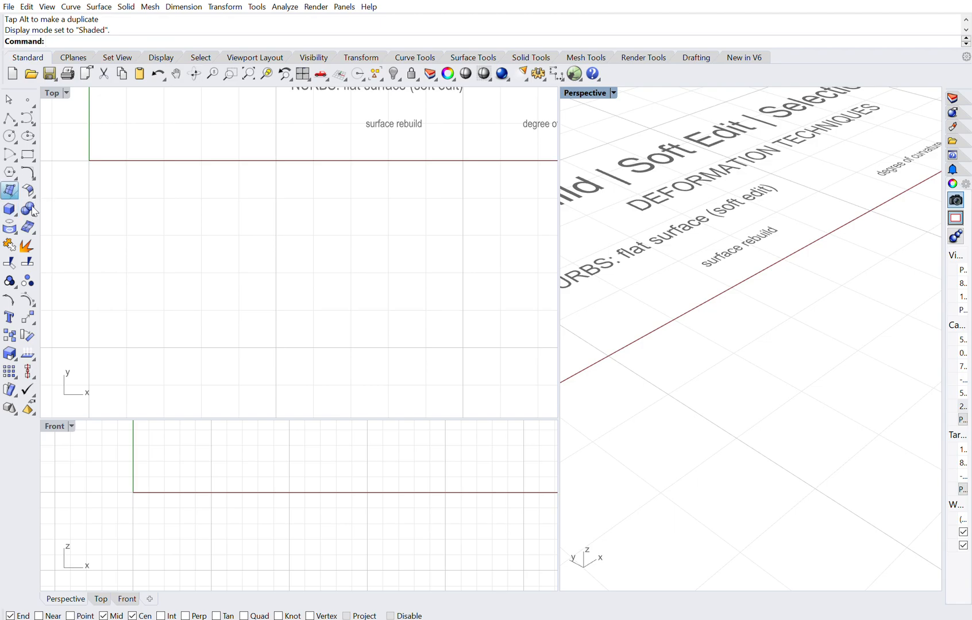
left_click(10, 191)
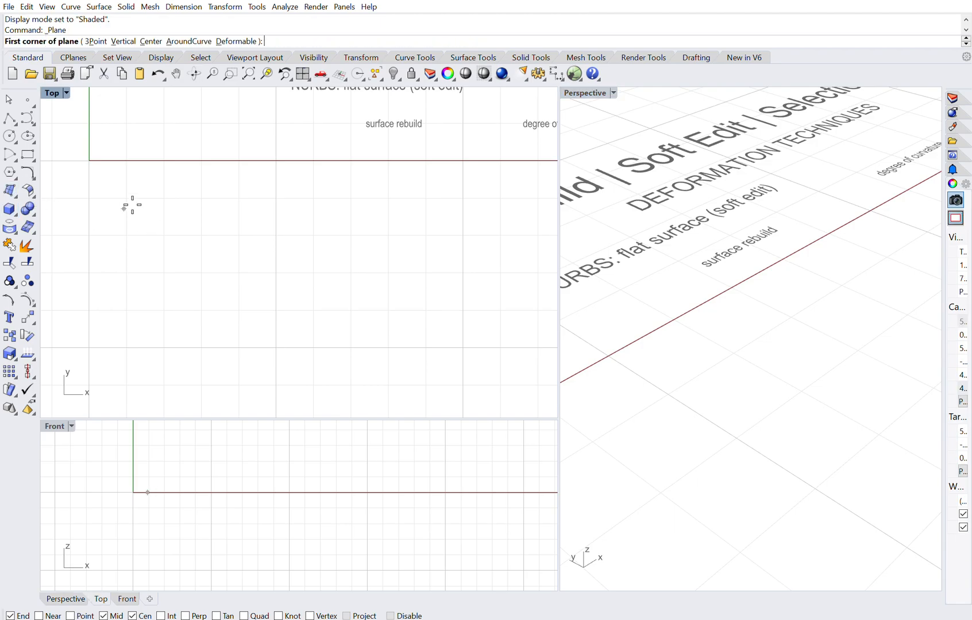
left_click(89, 199)
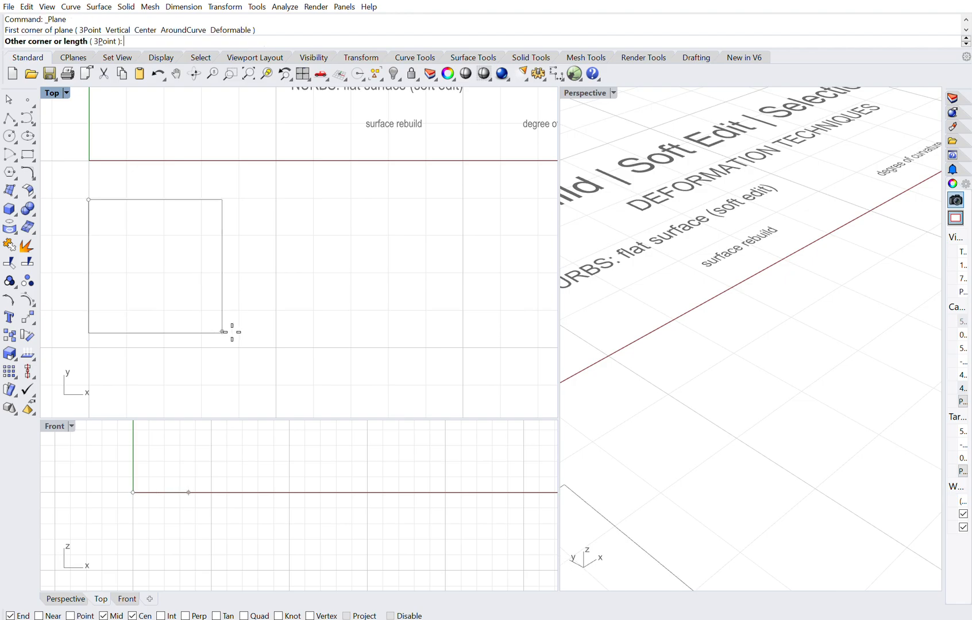
left_click(274, 385)
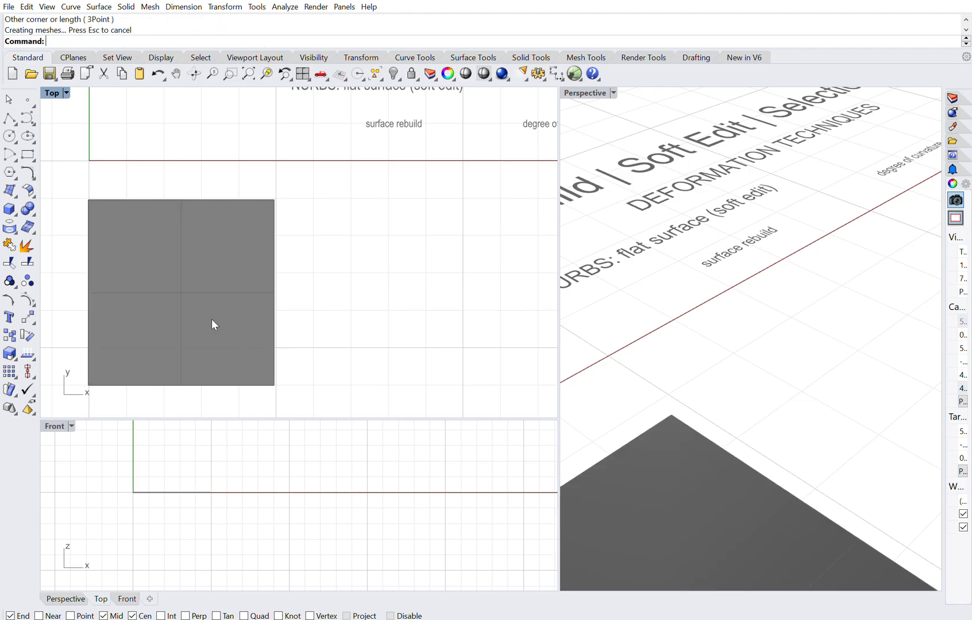
Step: Duplicate the square plane along the X axis, leaving a gap of about one grid square between the two
left_click(210, 319)
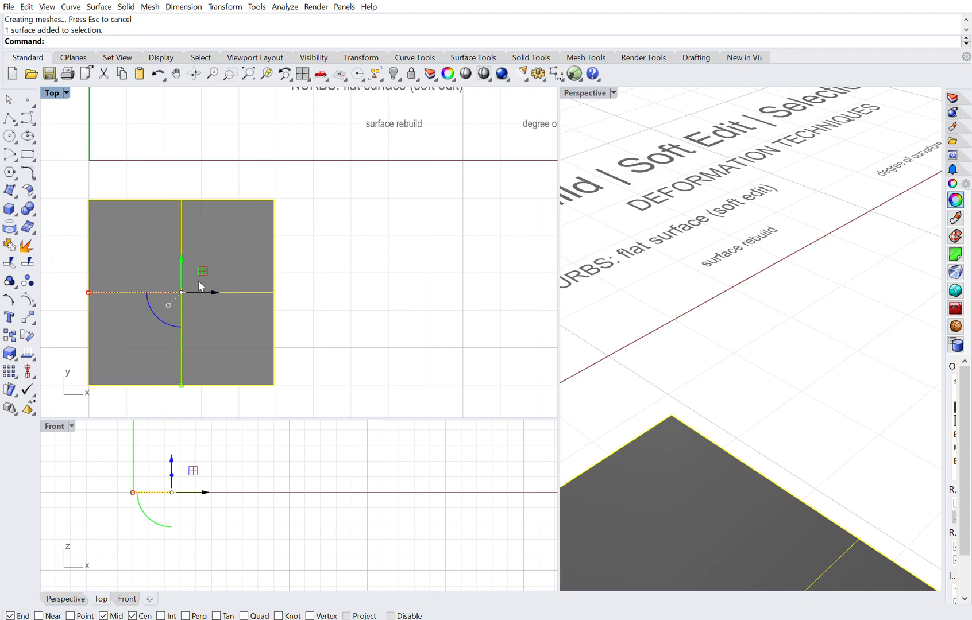
mouse_move(208, 276)
left_mouse_down()
mouse_move(466, 269)
mouse_move(424, 270)
left_mouse_up()
left_click(314, 174)
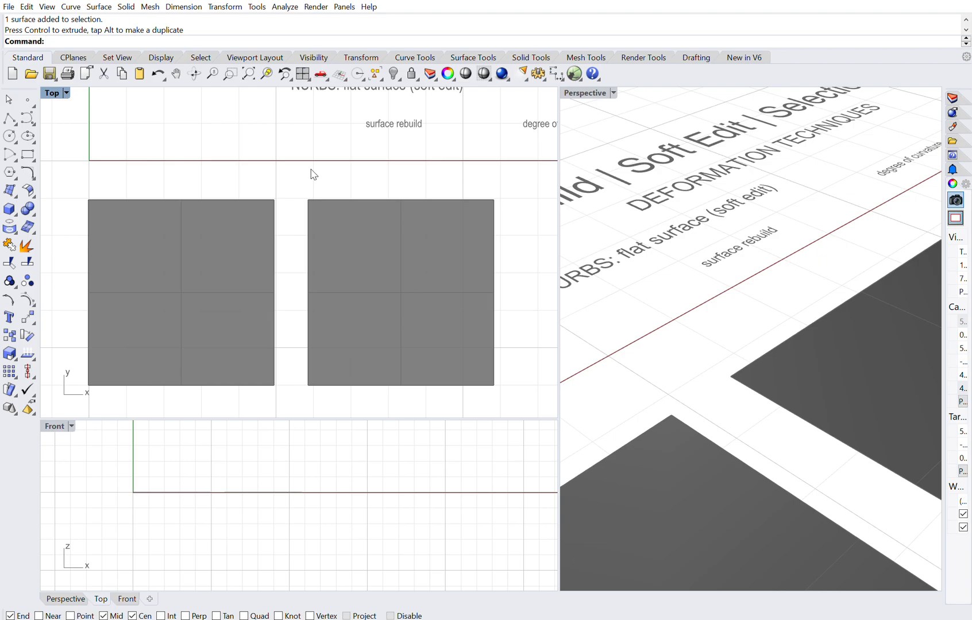
Step: Rebuild the original plane with 5 × 5 control points at degree 1
type("Rebuild")
key("Return")
left_click(152, 267)
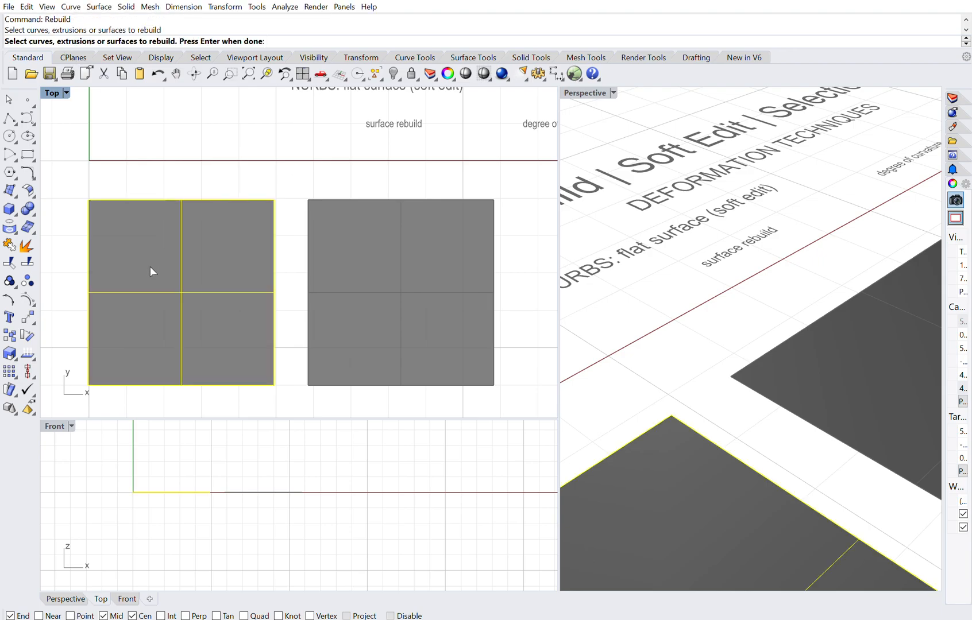
key("Return")
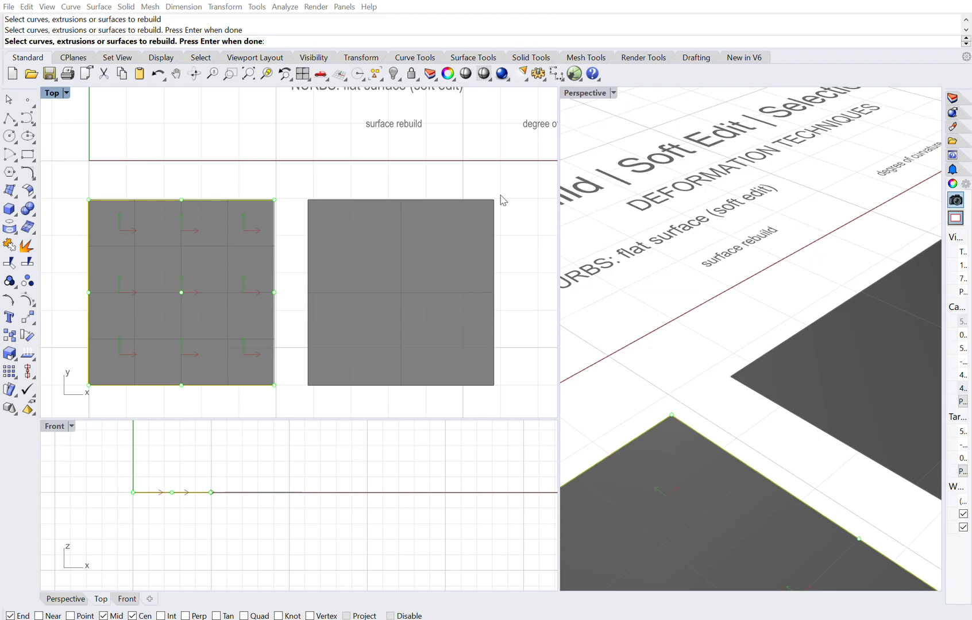
key("Return")
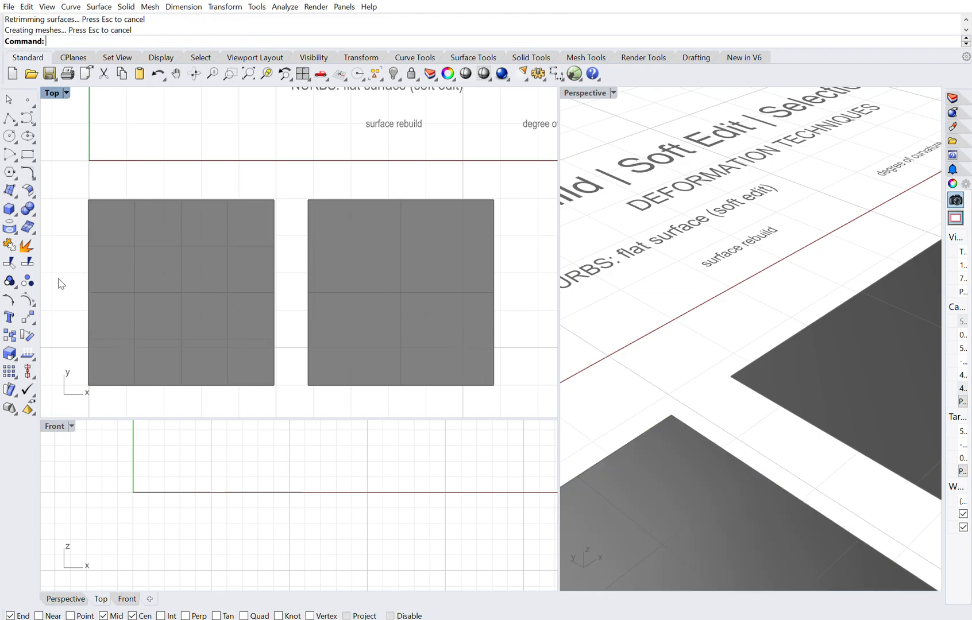
Step: Turn on the control points of the rebuilt plane
left_click(28, 282)
left_click(133, 279)
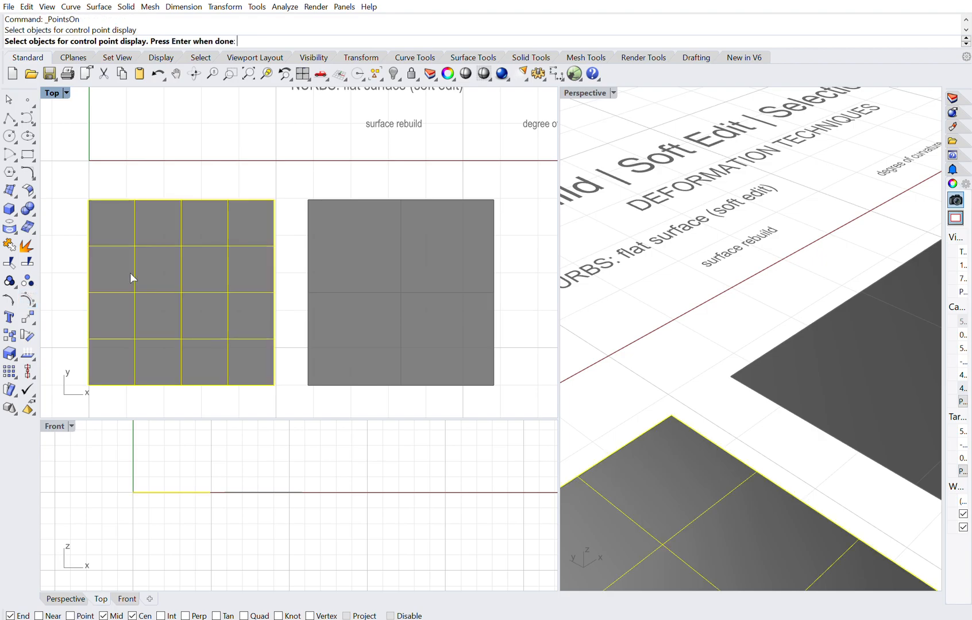
key("Return")
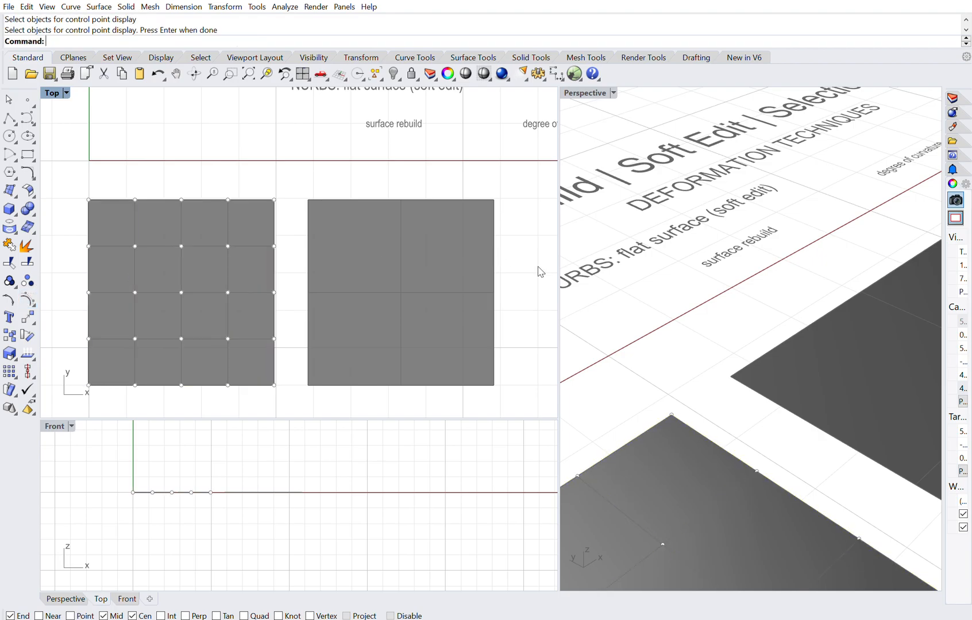
Step: Raise the eight edge control points next to the plane's corners by just under one grid square in Z
scroll(803, 232, "down", 5)
scroll(790, 278, "up", 5)
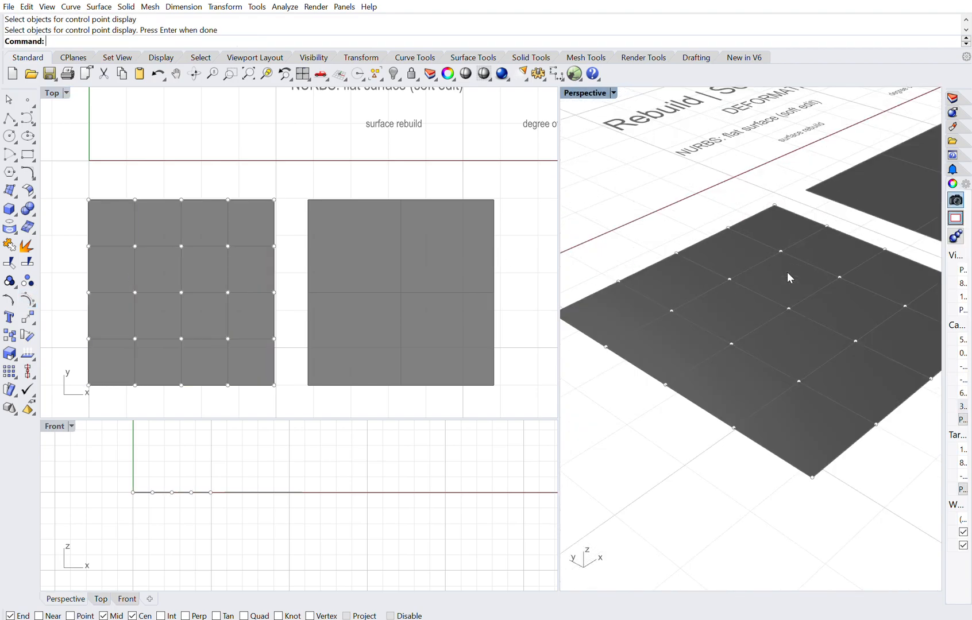
left_click(136, 193)
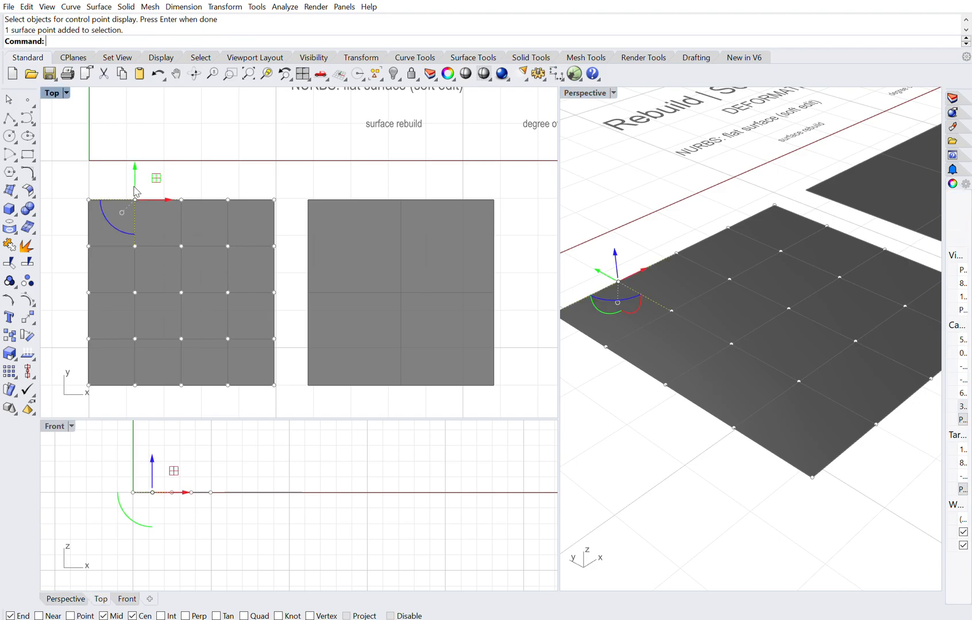
left_click(229, 192, "shift")
left_click(275, 246, "shift")
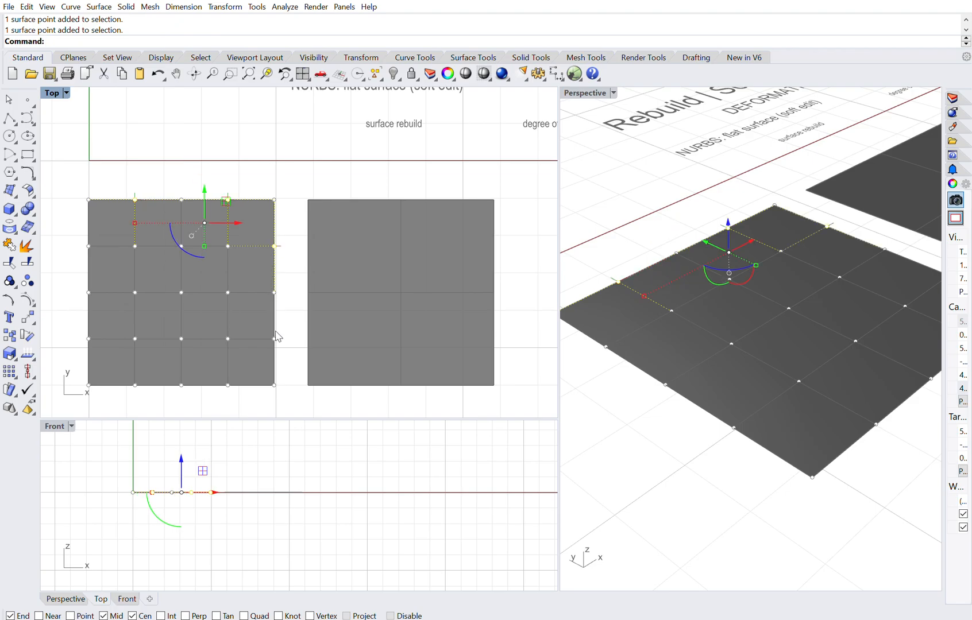
left_click(275, 339, "shift")
left_click(230, 376, "shift")
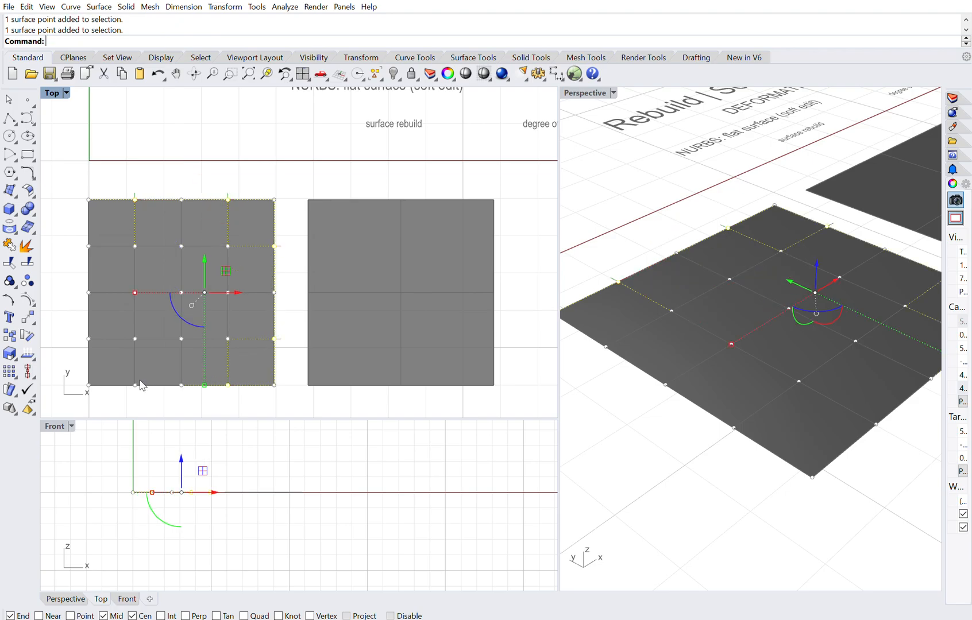
left_click(135, 373, "shift")
left_click(90, 335, "shift")
left_click(89, 235, "shift")
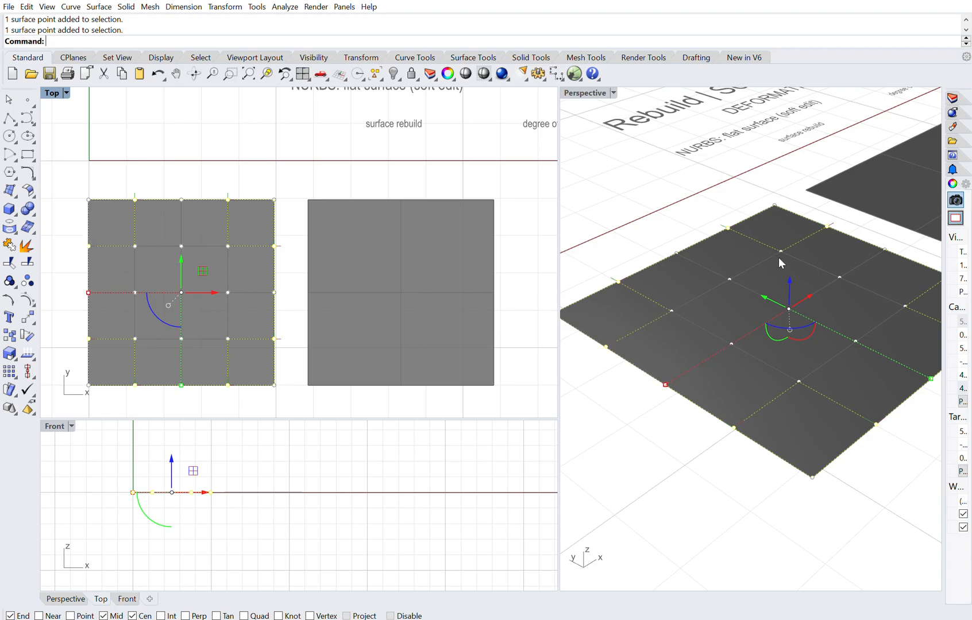
left_click_drag(790, 280, 796, 232)
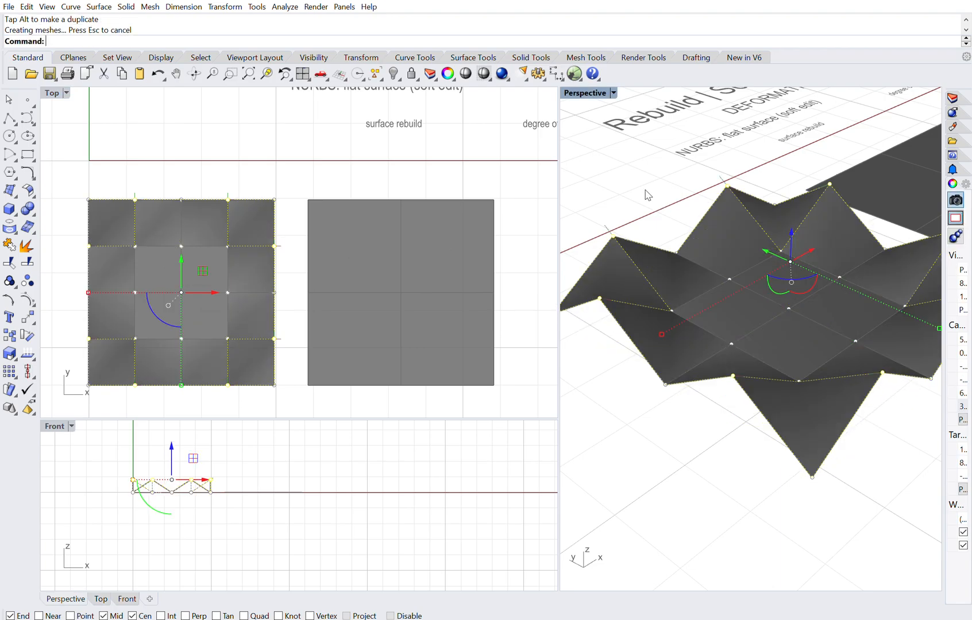
left_click(667, 210)
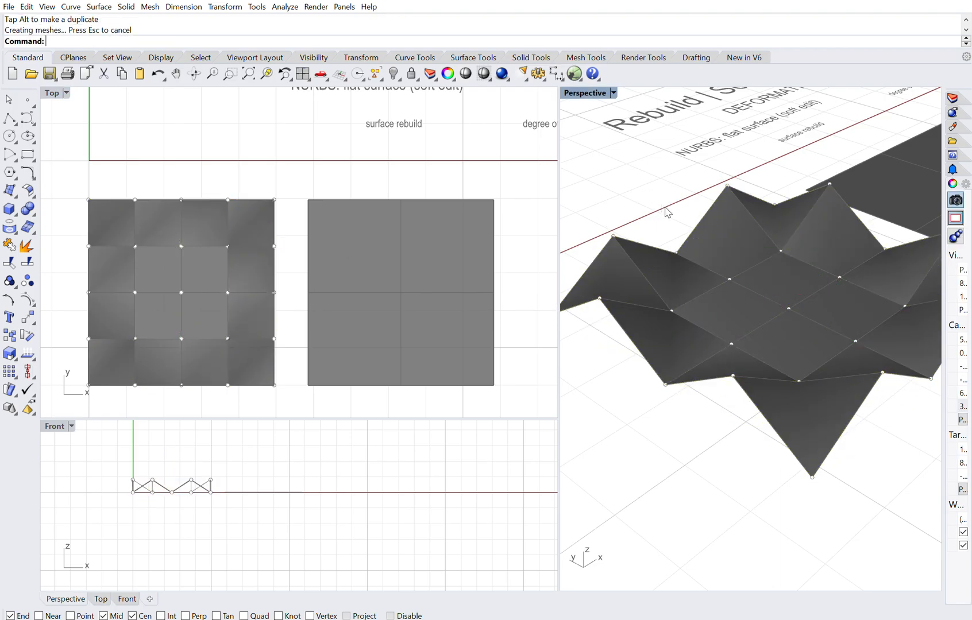
Step: Raise the centre control point of the faceted surface to about the height of its edge peaks
left_click(790, 307)
left_click_drag(790, 280, 792, 230)
left_click(679, 205)
Step: Rebuild the duplicated plane with 5 × 5 control points at degree 3 and display its control points
right_click_drag(796, 287, 737, 285)
scroll(260, 268, "down", 2)
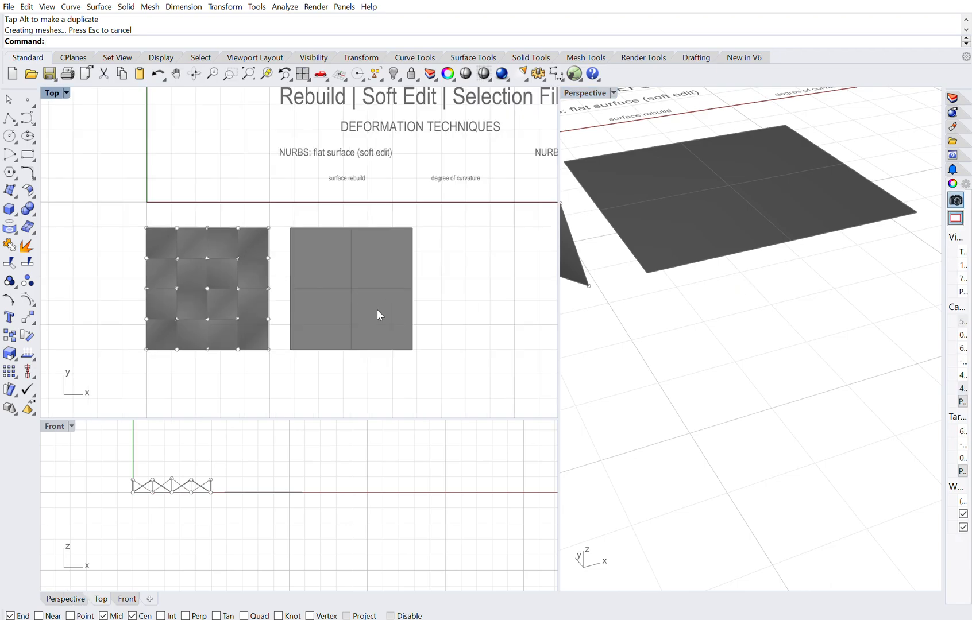
scroll(379, 315, "up", 2)
left_click(361, 304)
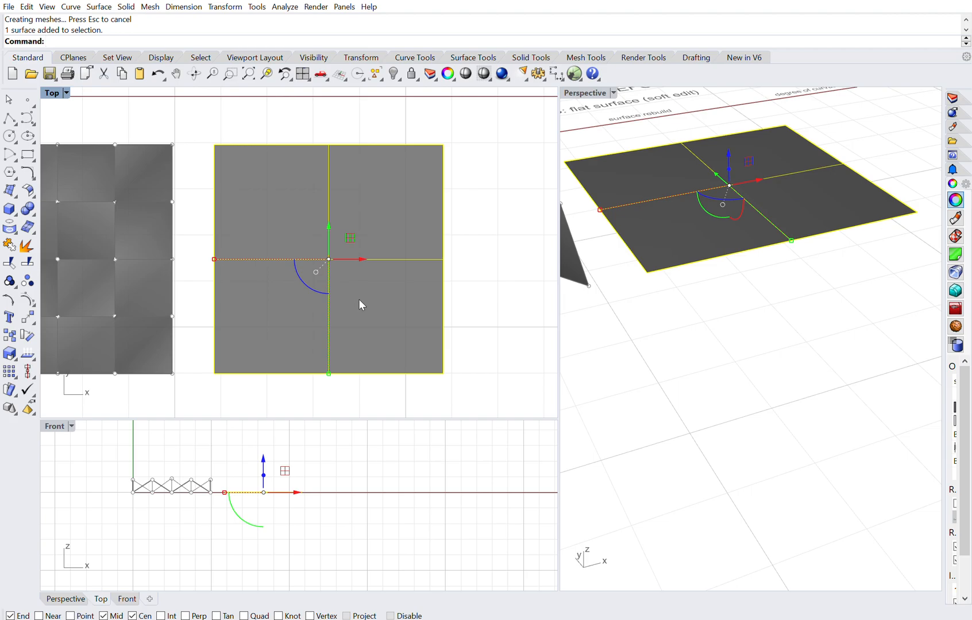
type("Rebuild")
key("Return")
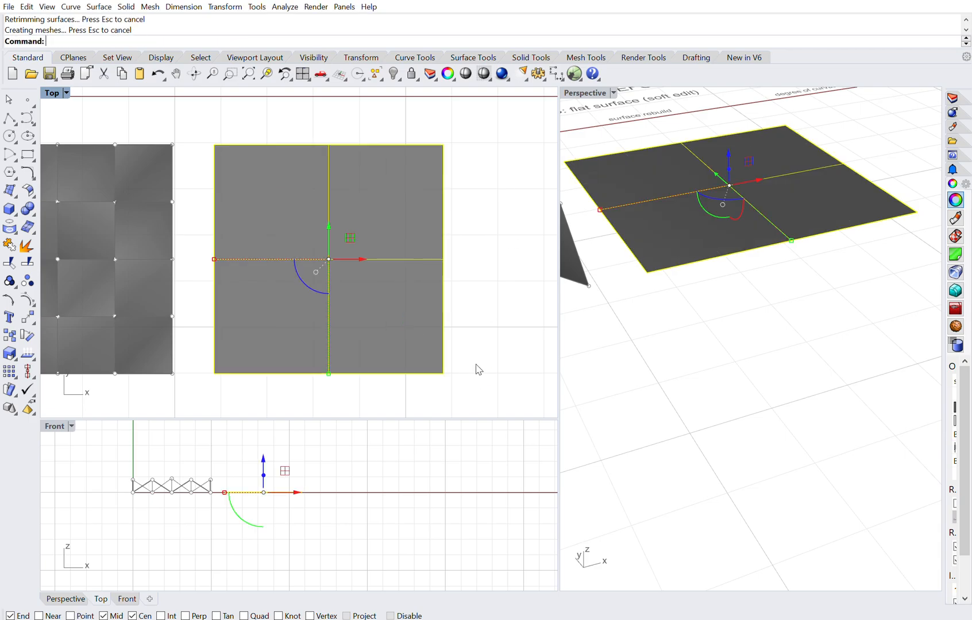
left_click(27, 292)
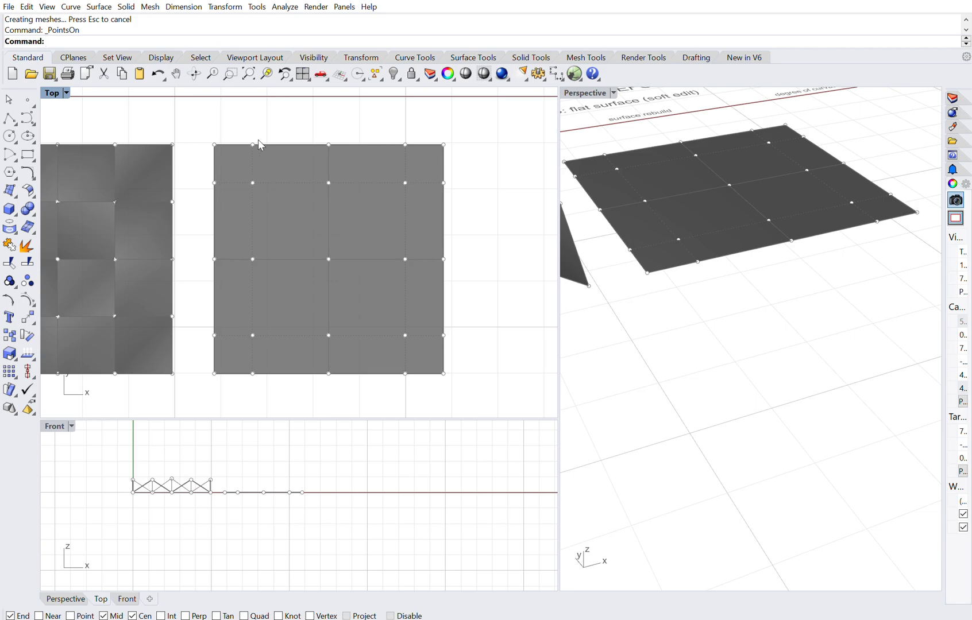
Step: Raise the middle control point of each of the duplicated plane's four edges by about 2.5 grid squares in Z
left_click(329, 145)
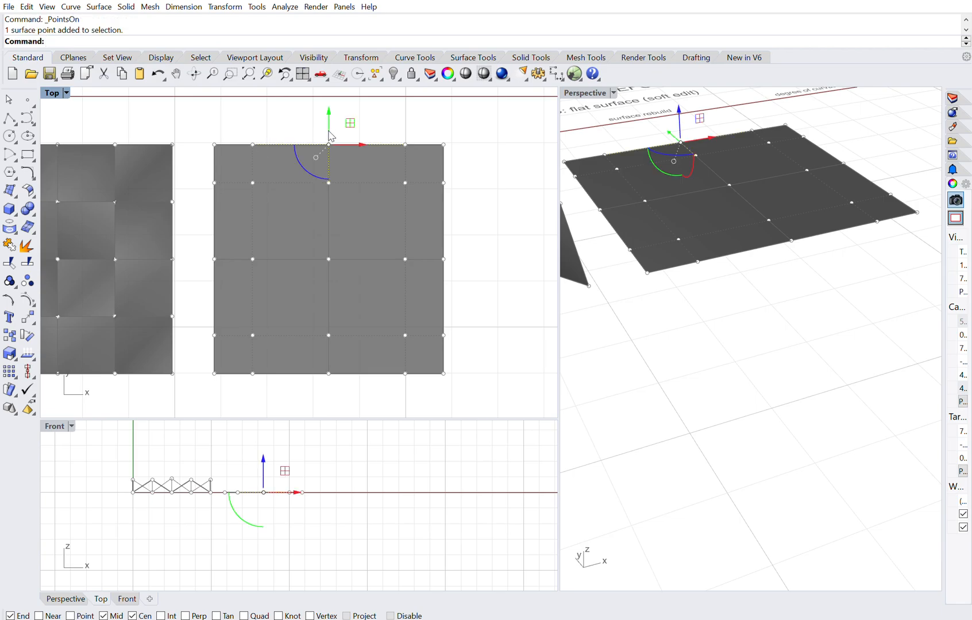
left_click(445, 259, "shift")
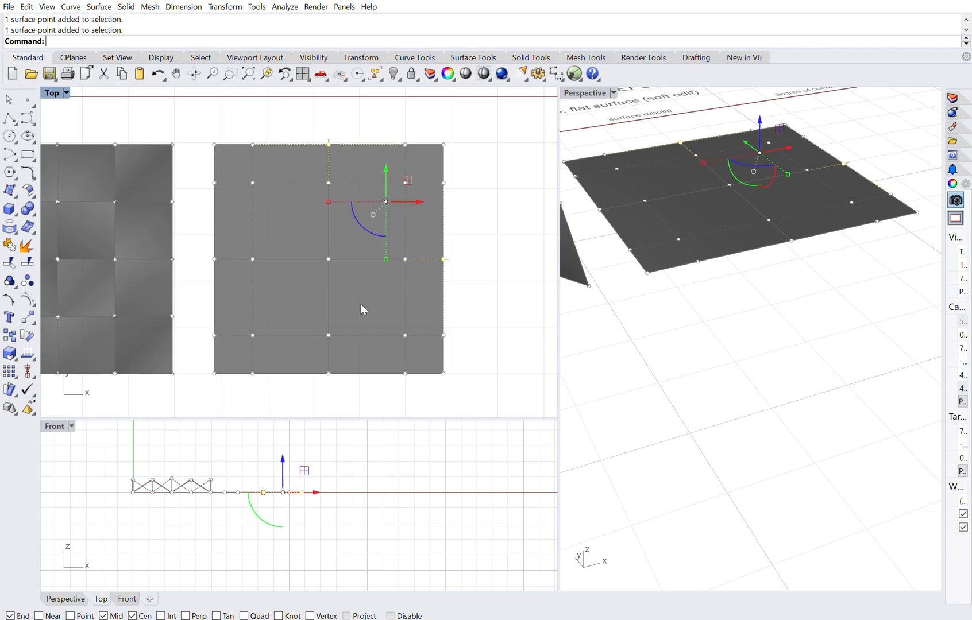
left_click(329, 372, "shift")
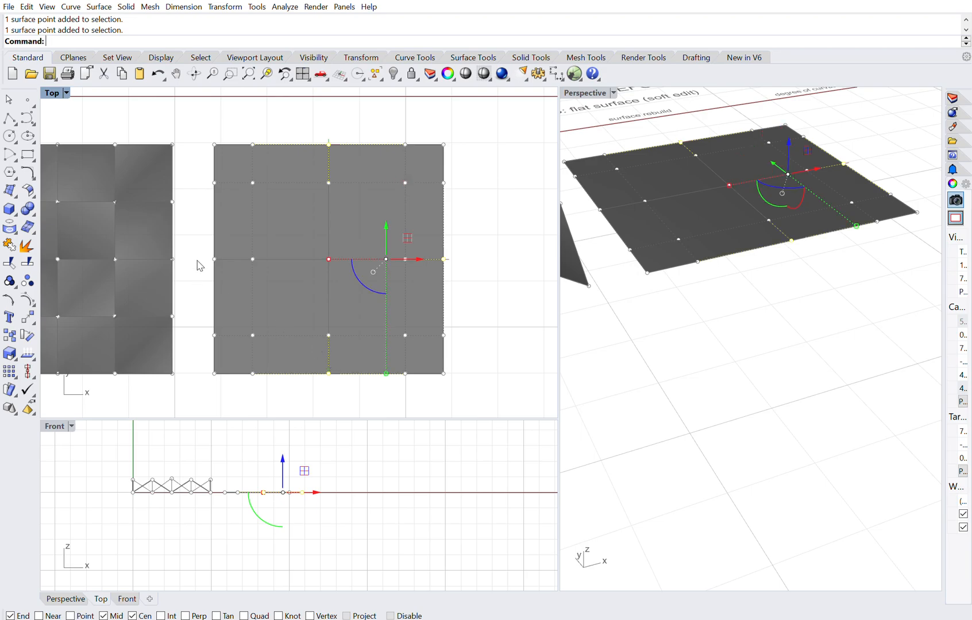
left_click(215, 258, "shift")
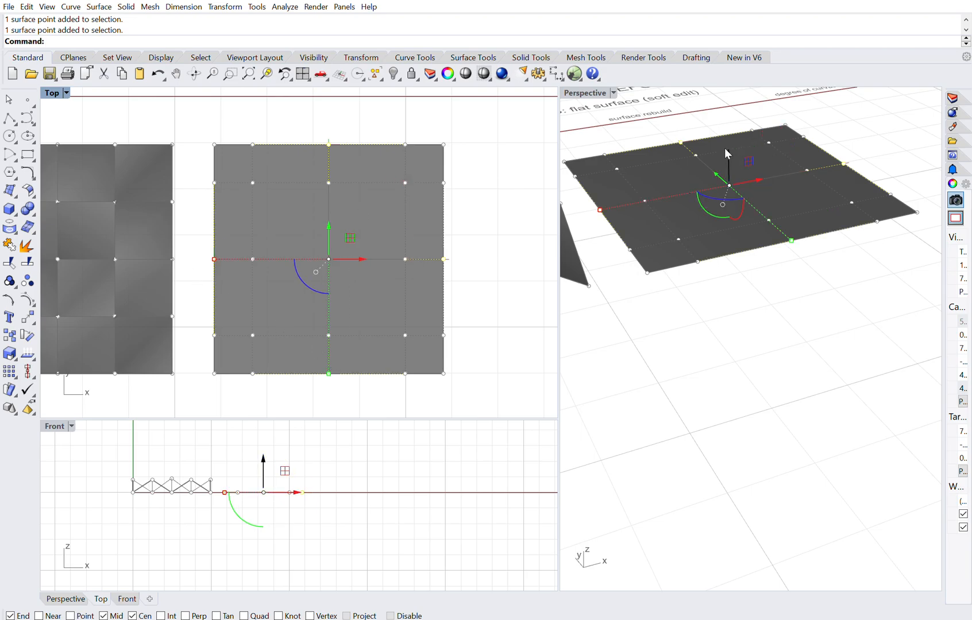
left_click_drag(730, 158, 752, 184)
scroll(752, 228, "down", 9)
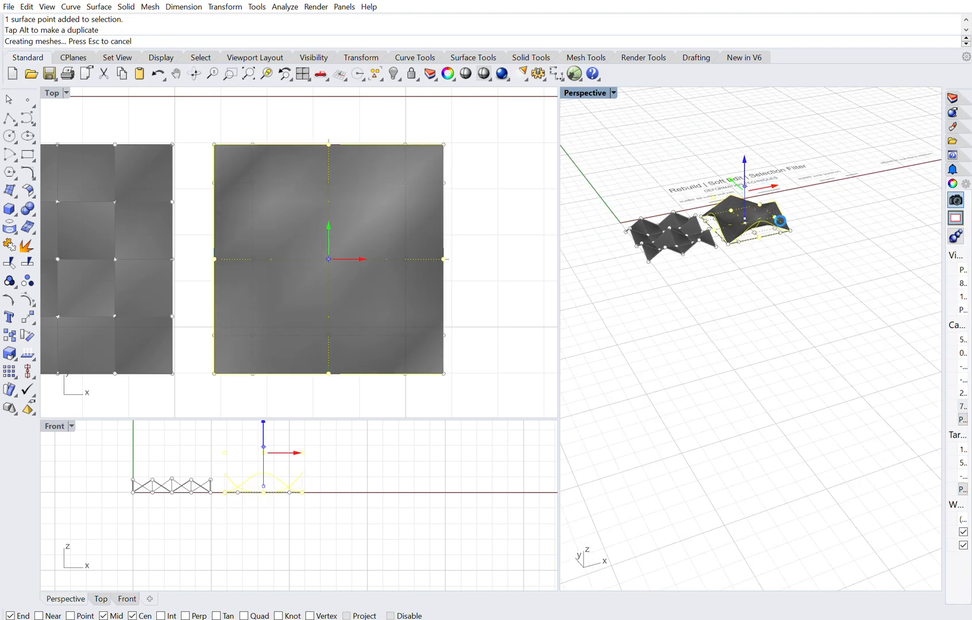
key("Escape")
scroll(745, 202, "up", 6)
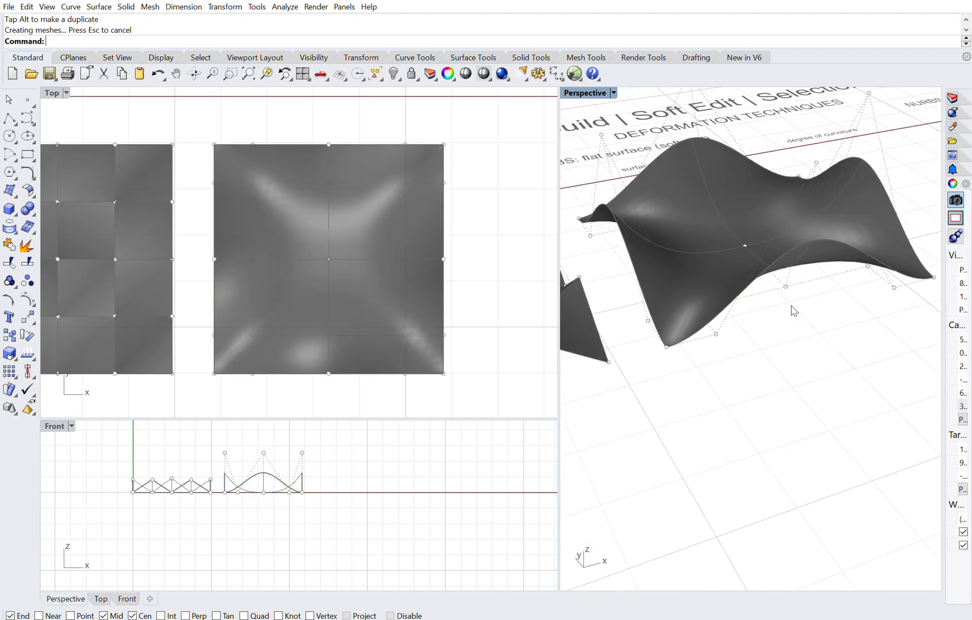
Step: Raise the centre control point of the smooth surface well above its edge control points
left_click(746, 237)
left_click_drag(742, 219, 739, 173)
scroll(739, 280, "down", 10)
left_click(807, 302)
right_click_drag(738, 305, 727, 270)
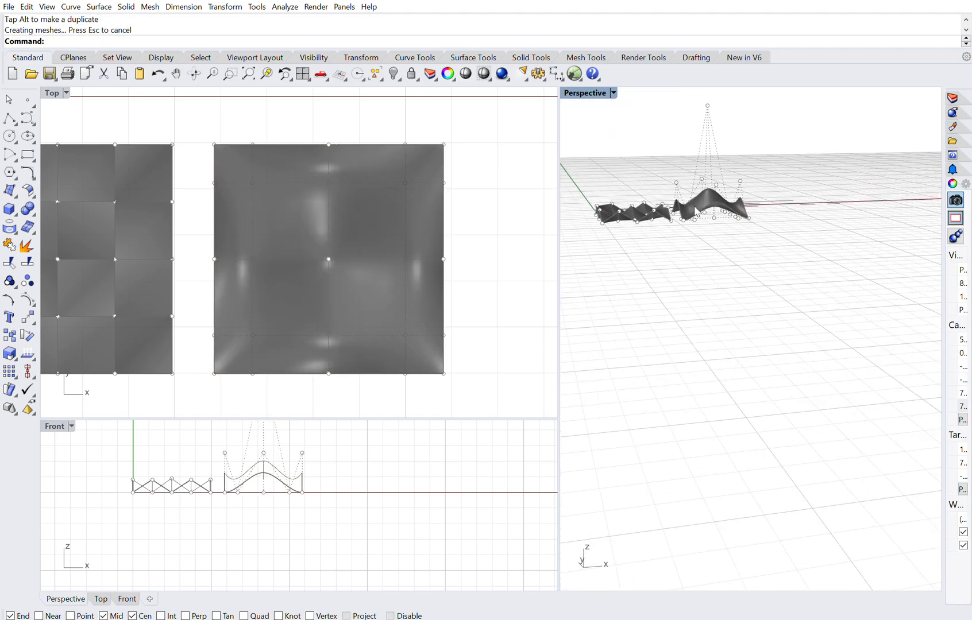
Step: Turn off the control points on both deformed surfaces
scroll(697, 214, "up", 5)
scroll(766, 282, "up", 5)
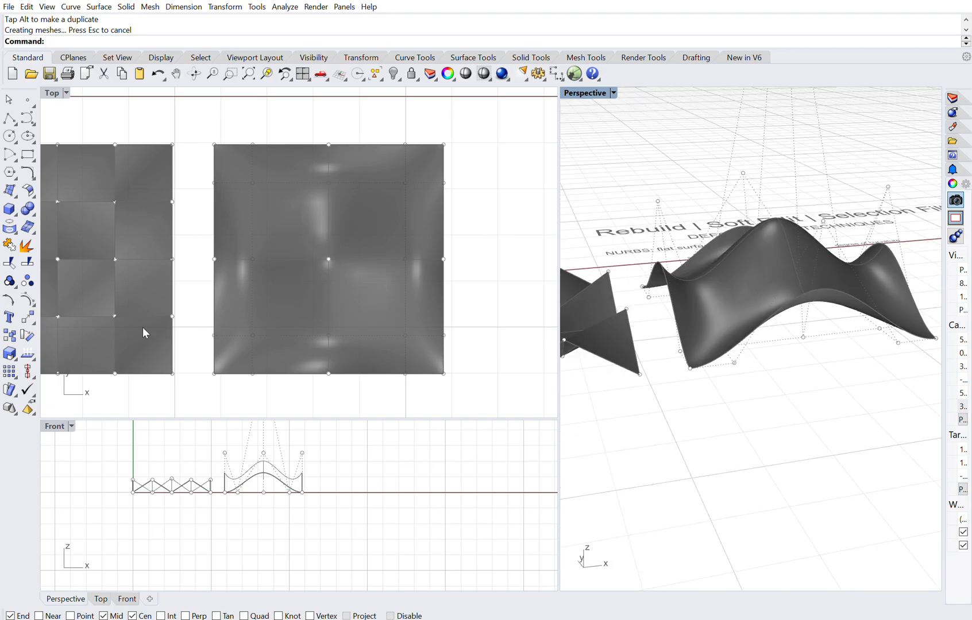
right_click(27, 291)
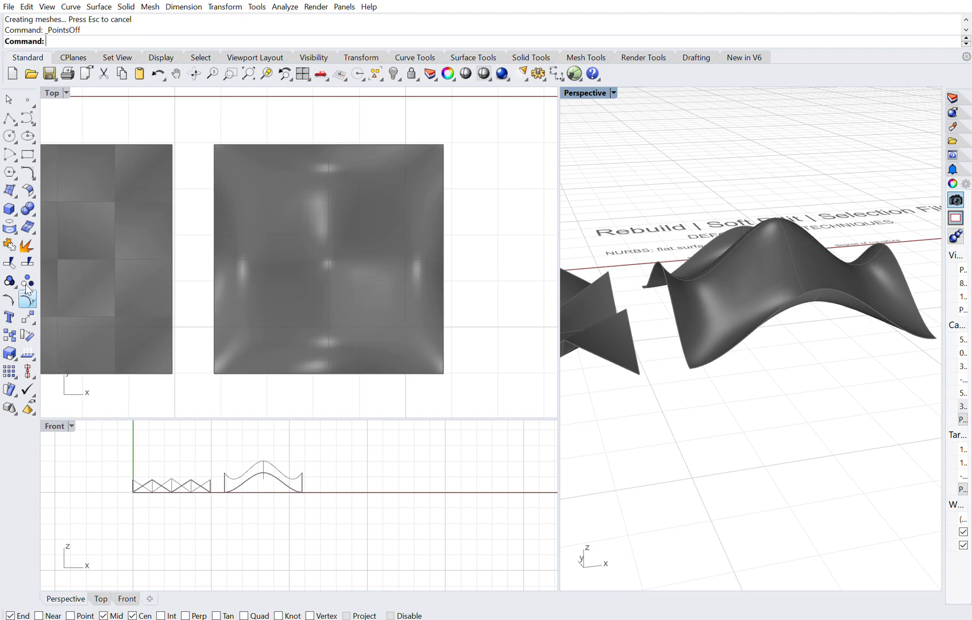
Step: Extrude the smooth deformed surface a short distance upward to give it thickness
right_click_drag(726, 257, 744, 263)
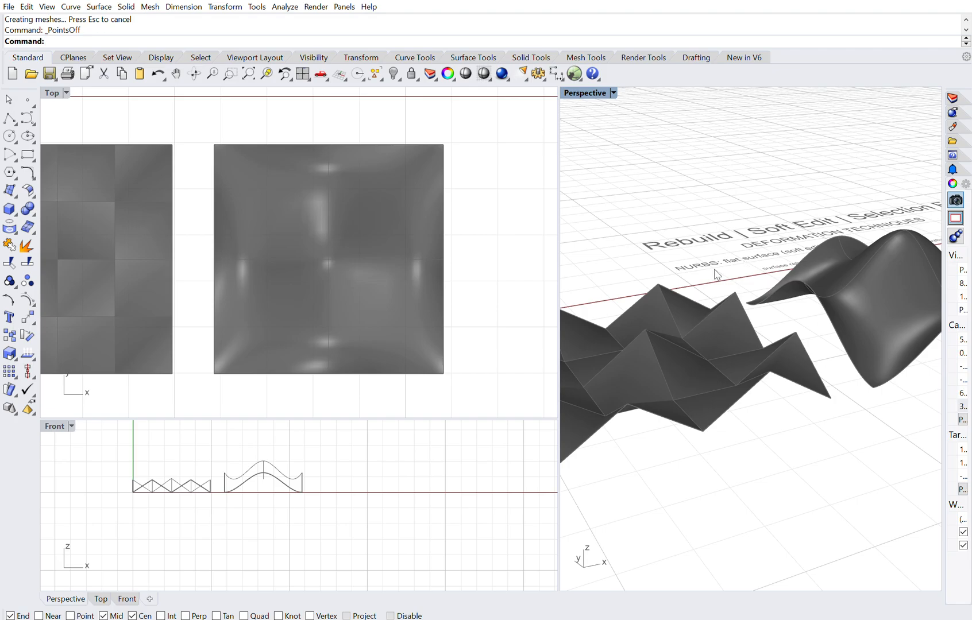
mouse_move(876, 300)
right_mouse_down()
mouse_move(861, 306)
mouse_move(867, 315)
right_mouse_up()
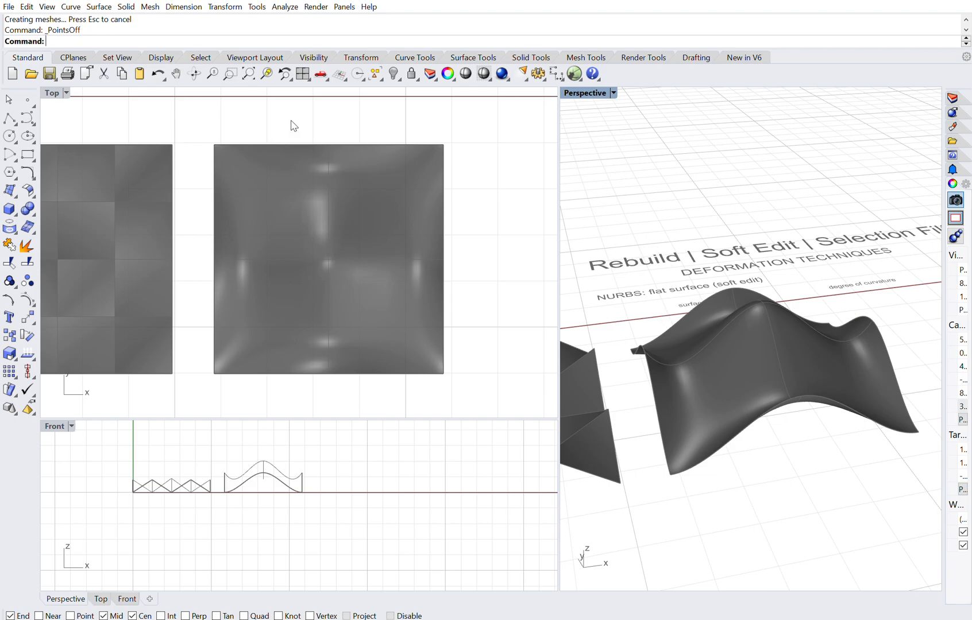
type("ExtrudeSrf")
key("Return")
left_click(705, 354)
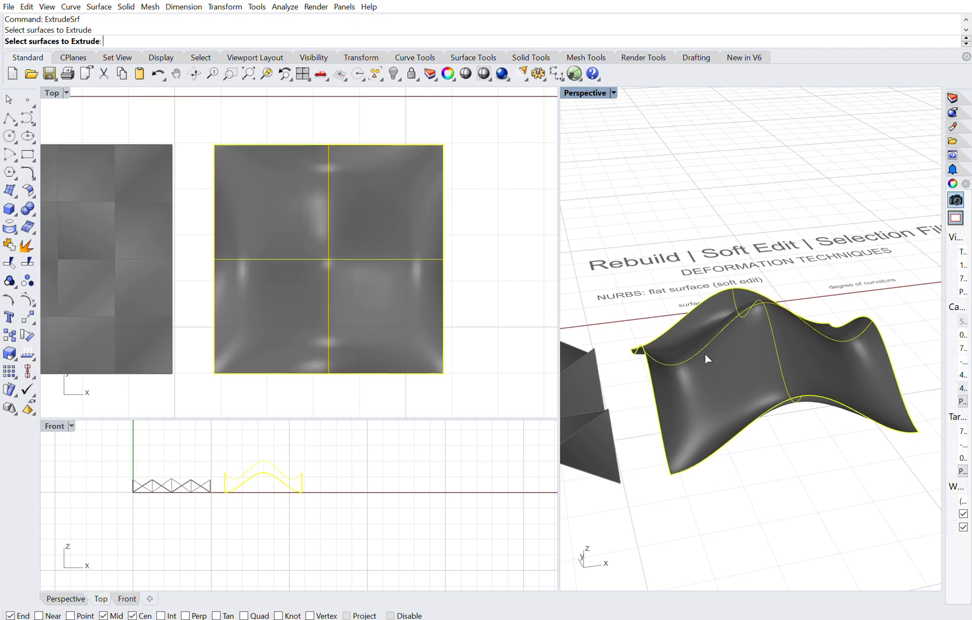
key("Return")
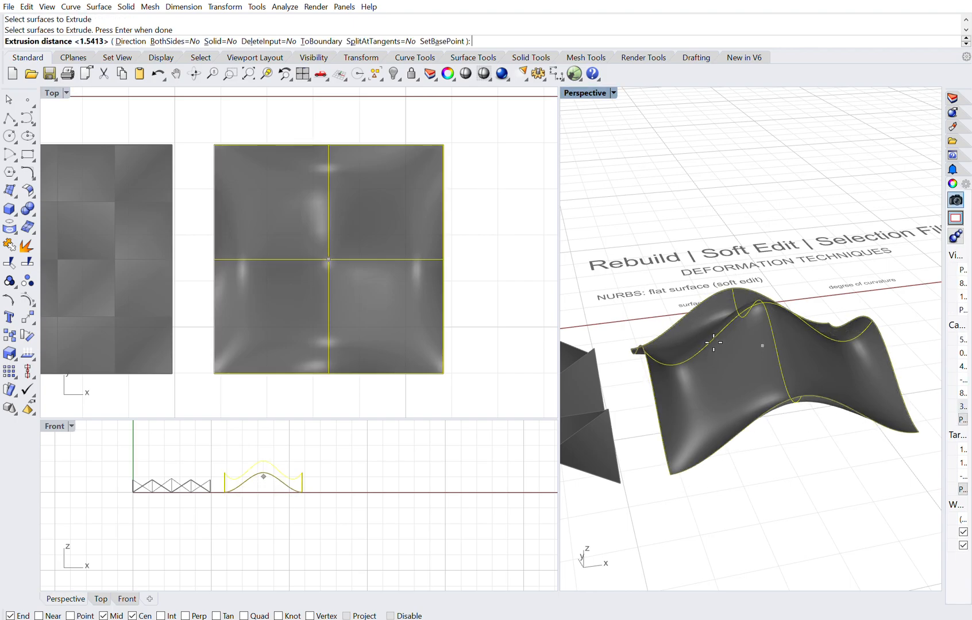
left_click(713, 338)
mouse_move(797, 420)
right_mouse_down()
mouse_move(773, 375)
mouse_move(798, 372)
right_mouse_up()
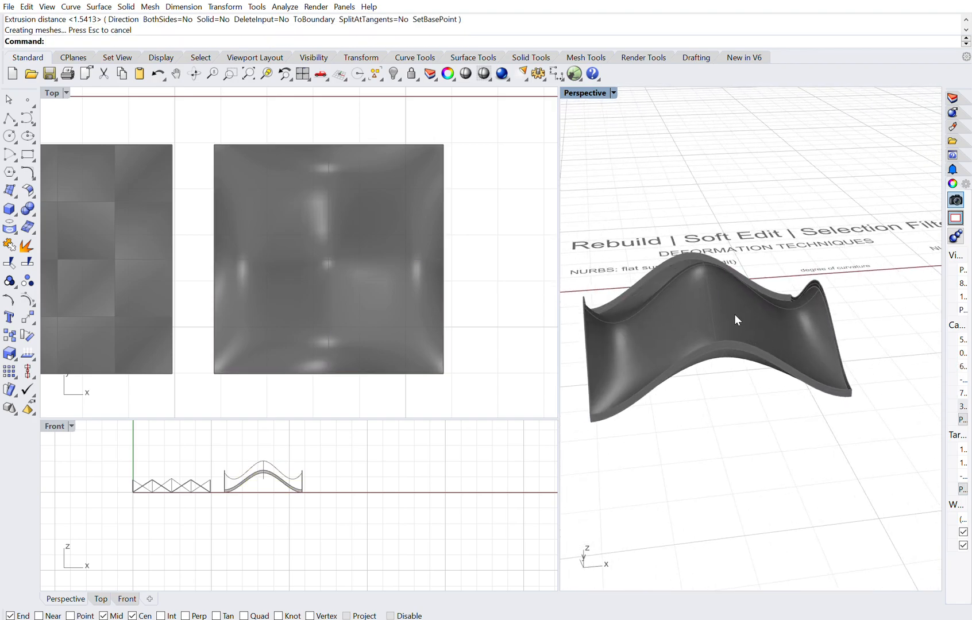
Step: Create a sphere with a radius of about two grid squares below the "NURBS: solids (points on)" heading, beside the extruded surface
scroll(741, 324, "down", 6)
scroll(233, 267, "down", 2)
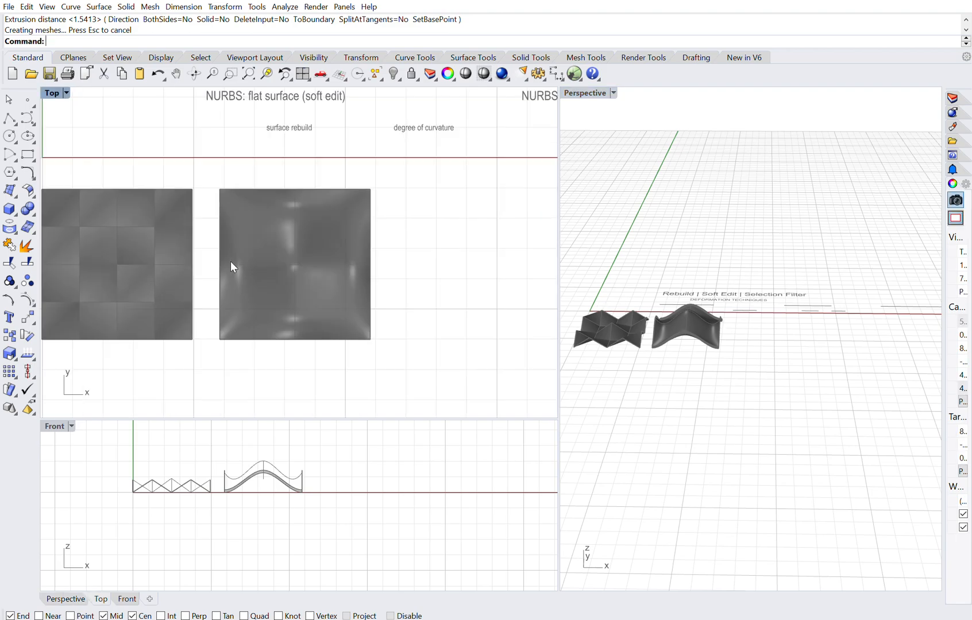
right_click_drag(471, 216, 282, 232)
right_click_drag(330, 137, 366, 210)
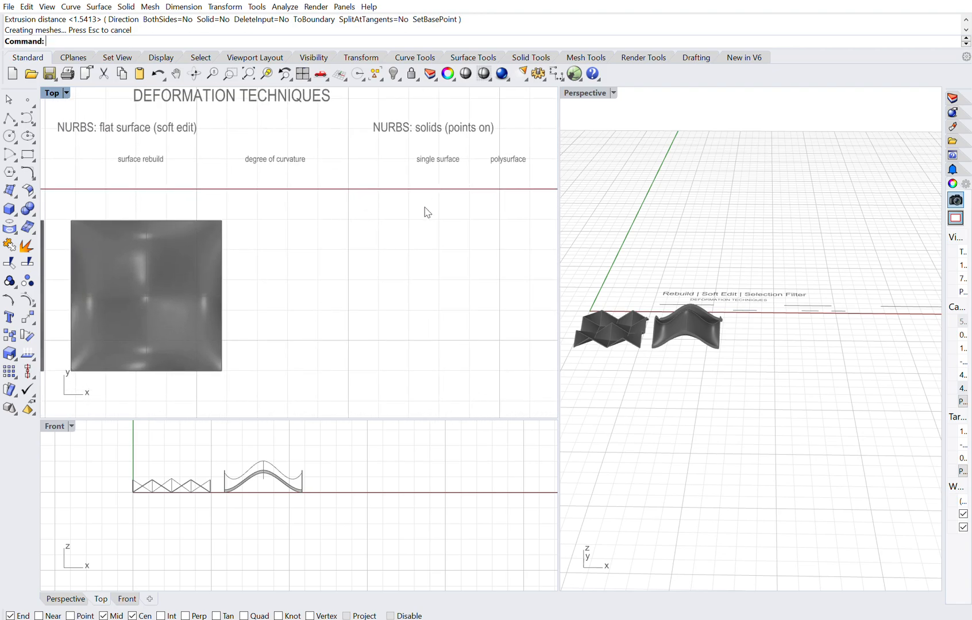
right_click_drag(427, 213, 393, 206)
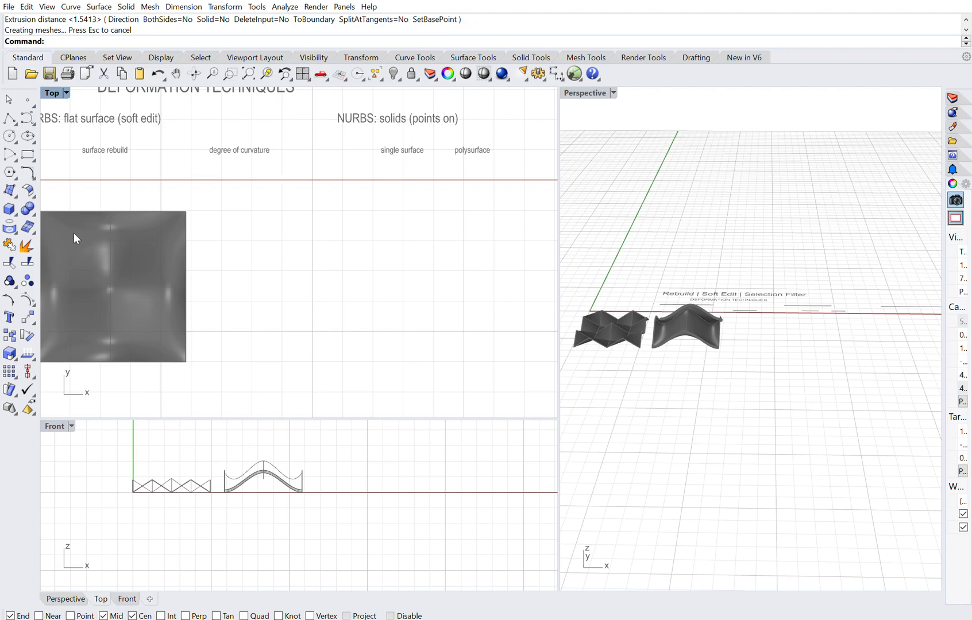
left_click(27, 208)
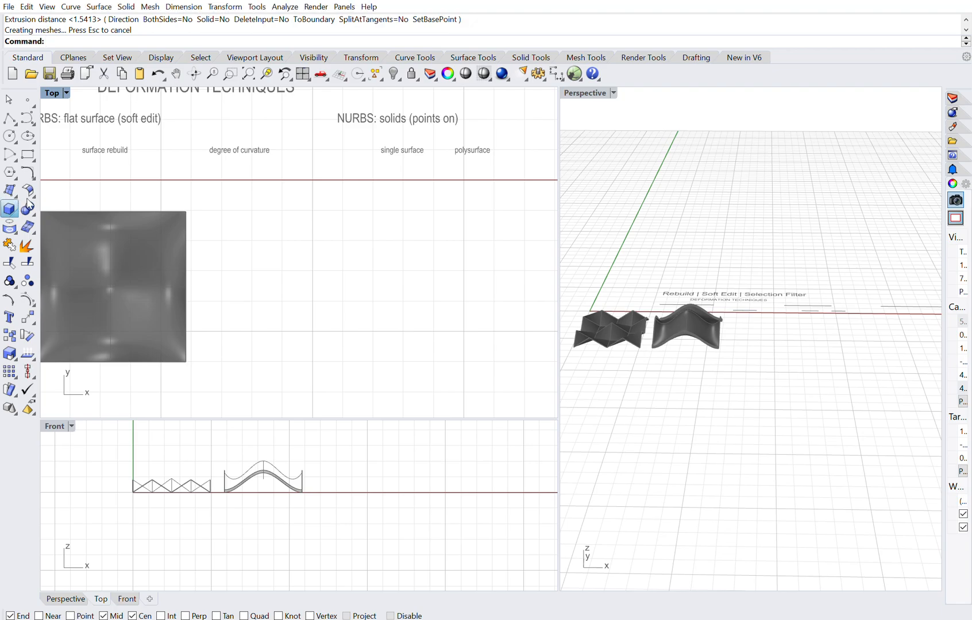
left_click(326, 285)
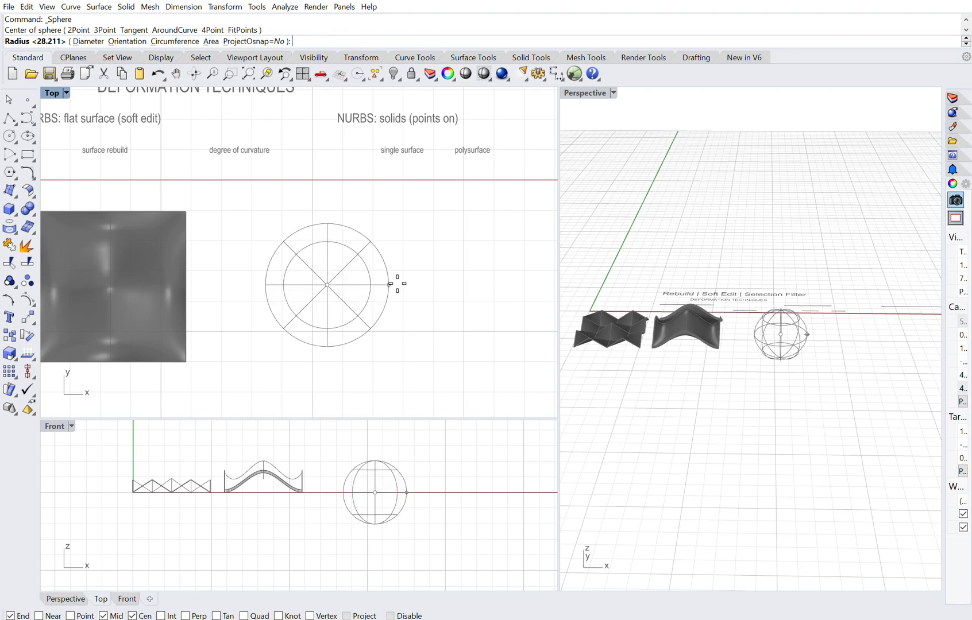
left_click(391, 283)
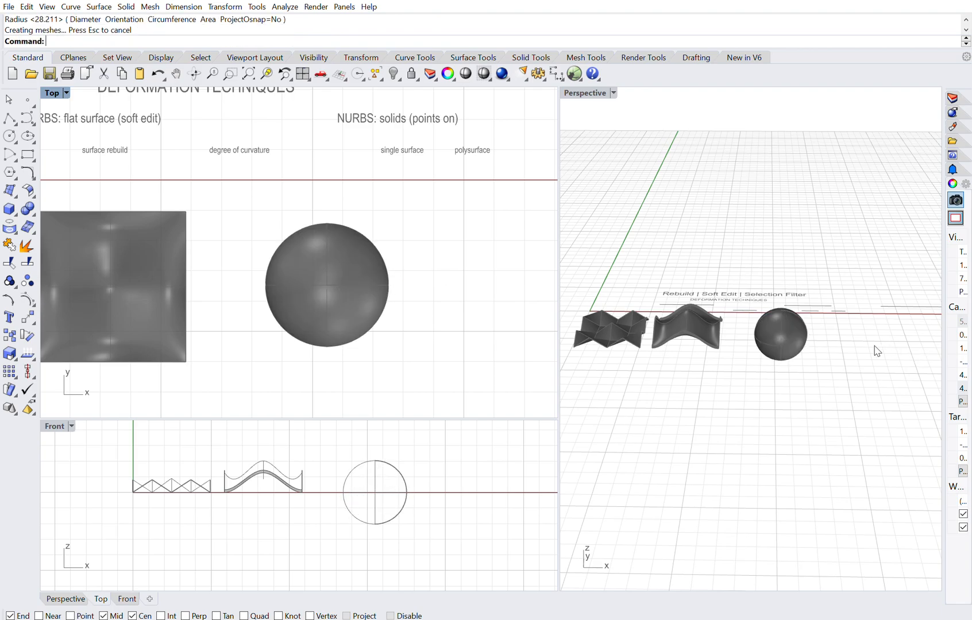
Step: Raise the sphere in Z by about its radius so that it rests on the ground plane
left_click(378, 506)
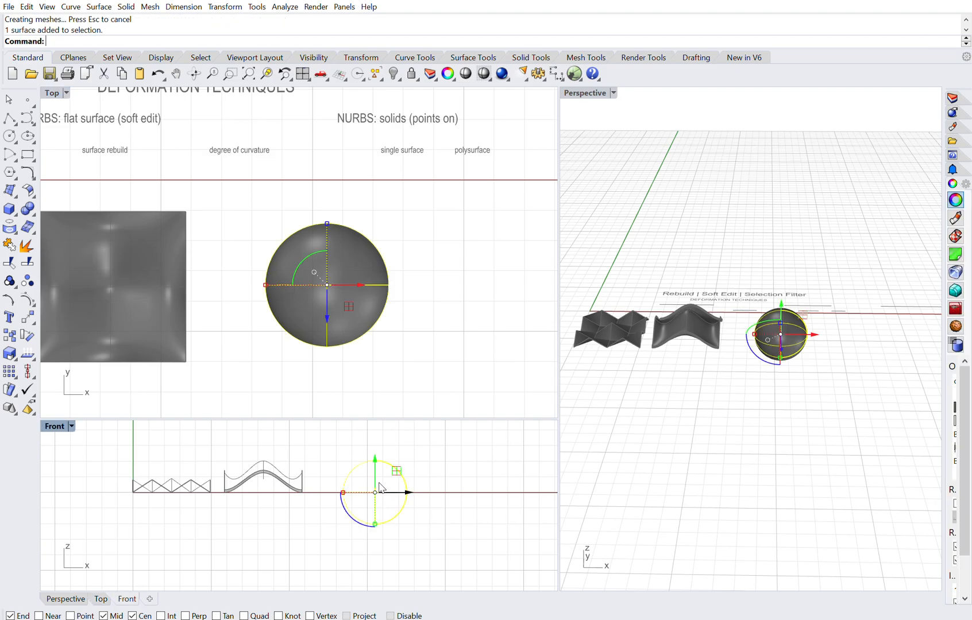
left_click_drag(376, 474, 379, 438)
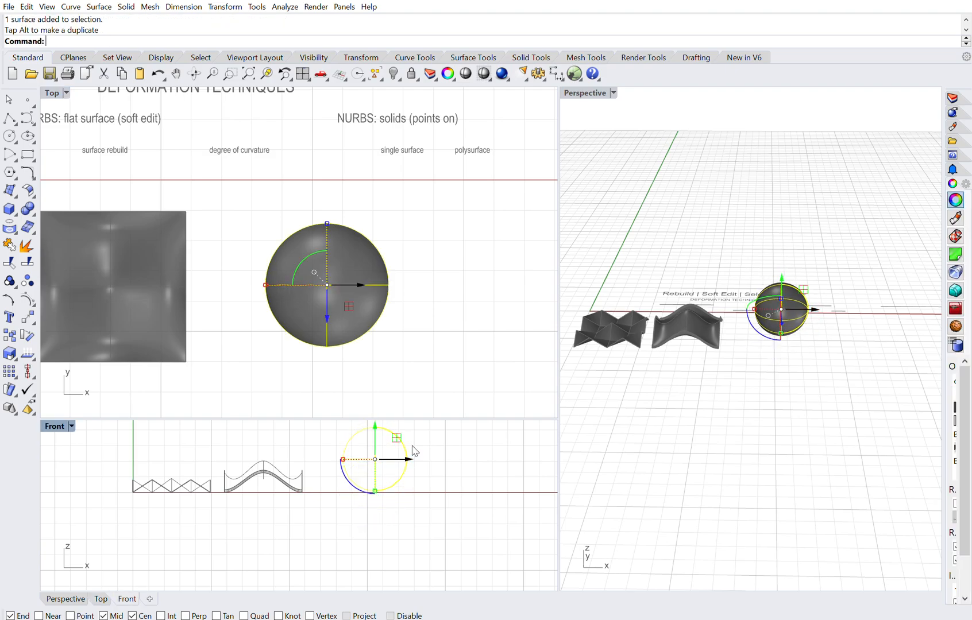
left_click(448, 462)
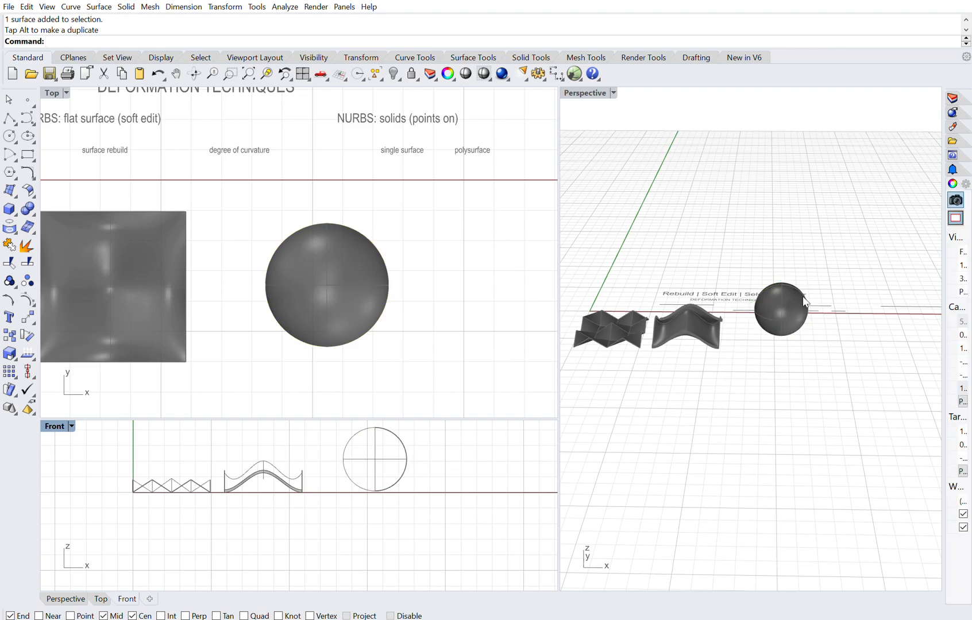
Step: Rebuild the sphere with a denser grid of control points
scroll(790, 298, "up", 5)
mouse_move(759, 305)
right_mouse_down()
mouse_move(769, 313)
mouse_move(759, 310)
right_mouse_up()
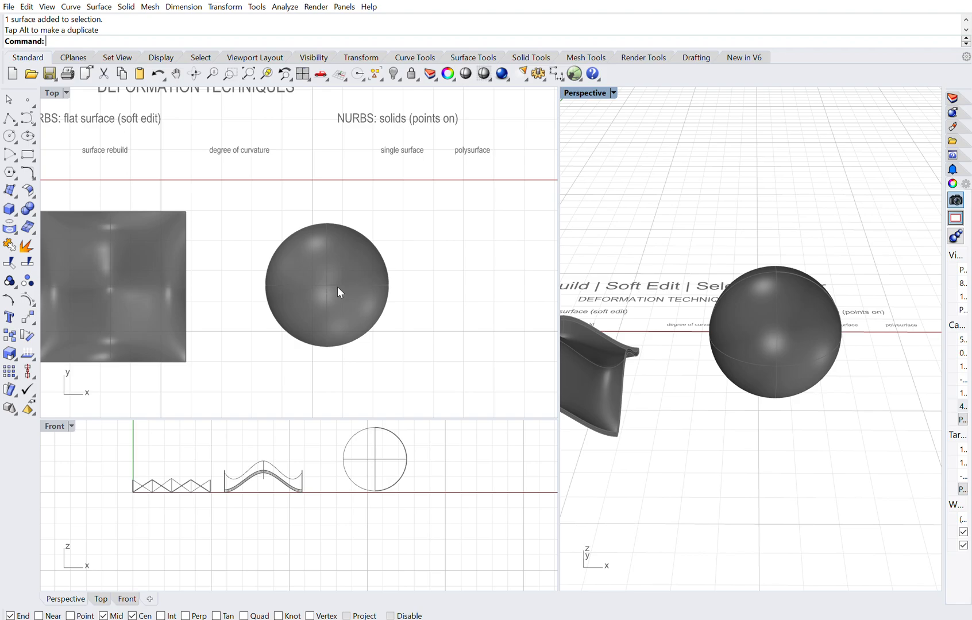
scroll(369, 302, "up", 3)
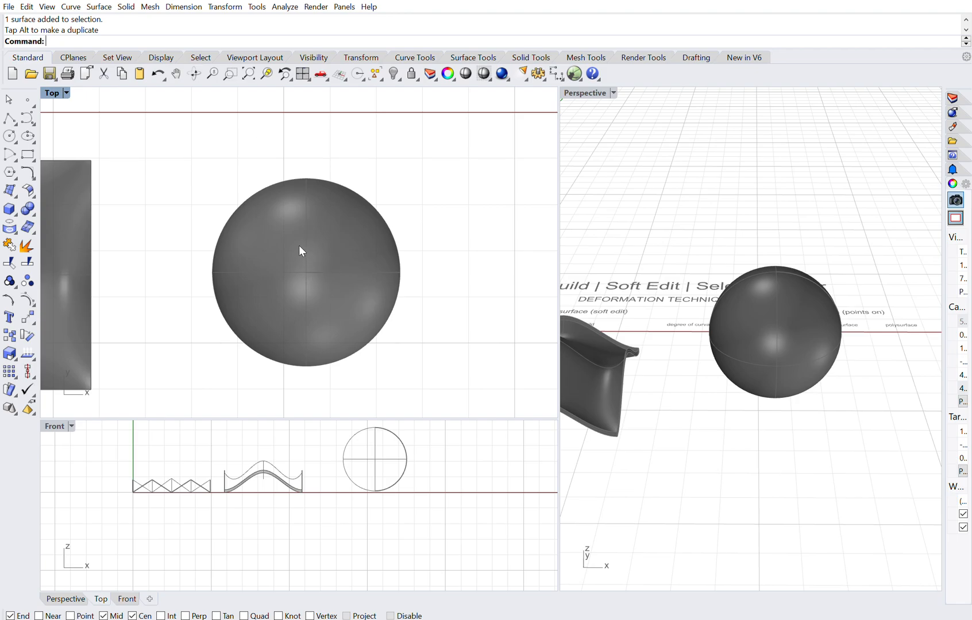
left_click(308, 260)
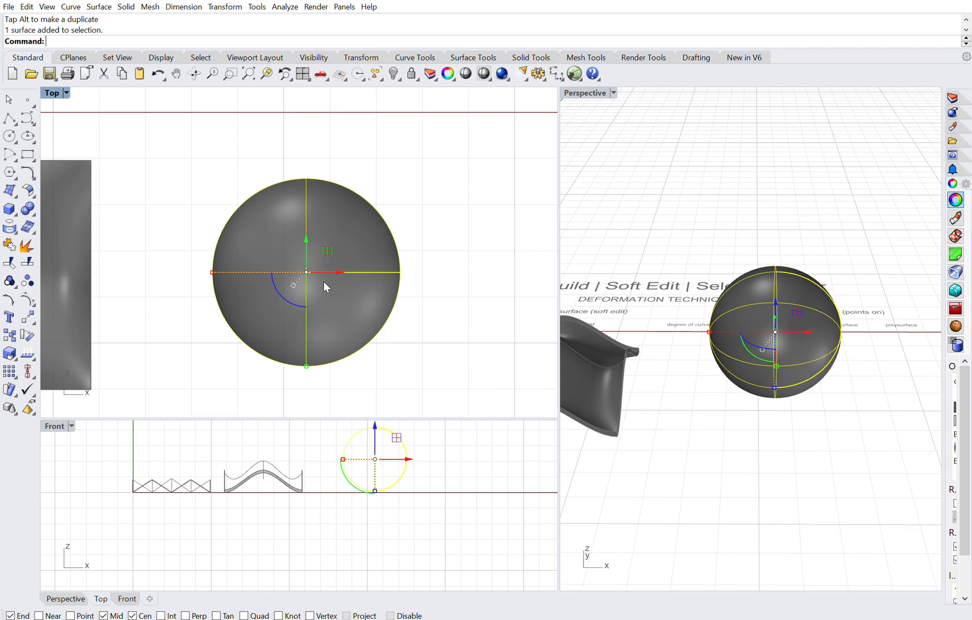
type("Rebuild")
key("Return")
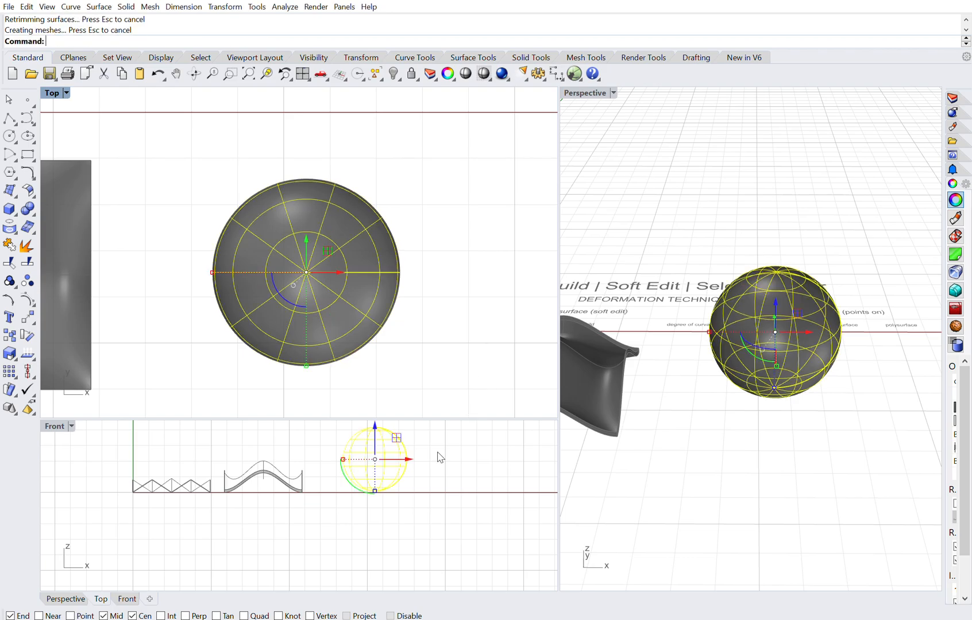
Step: Enlarge the front view and display the rebuilt sphere's control points
scroll(280, 509, "down", 2)
scroll(350, 481, "up", 5)
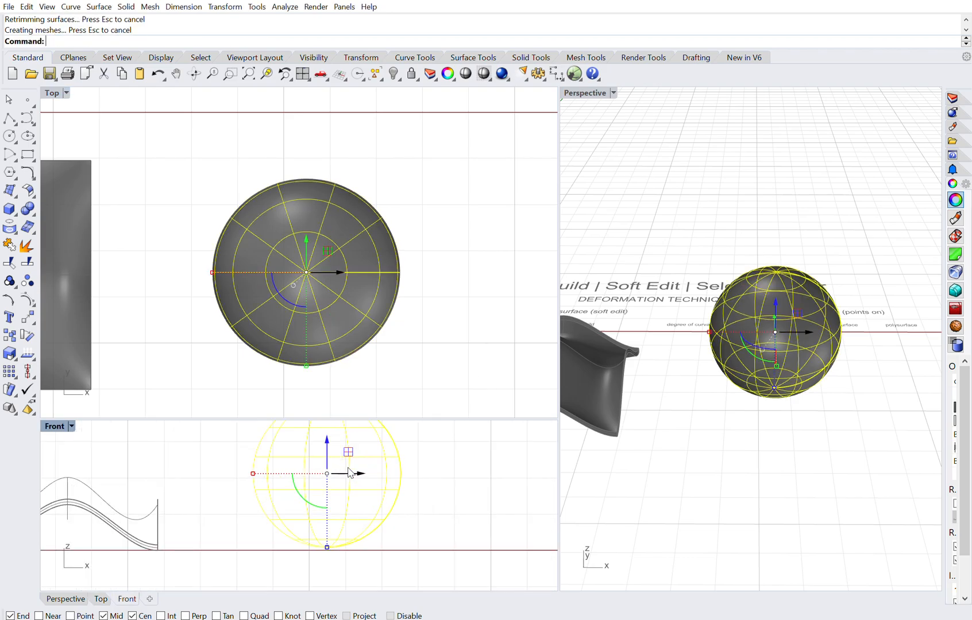
scroll(334, 517, "down", 3)
left_click_drag(403, 413, 404, 384)
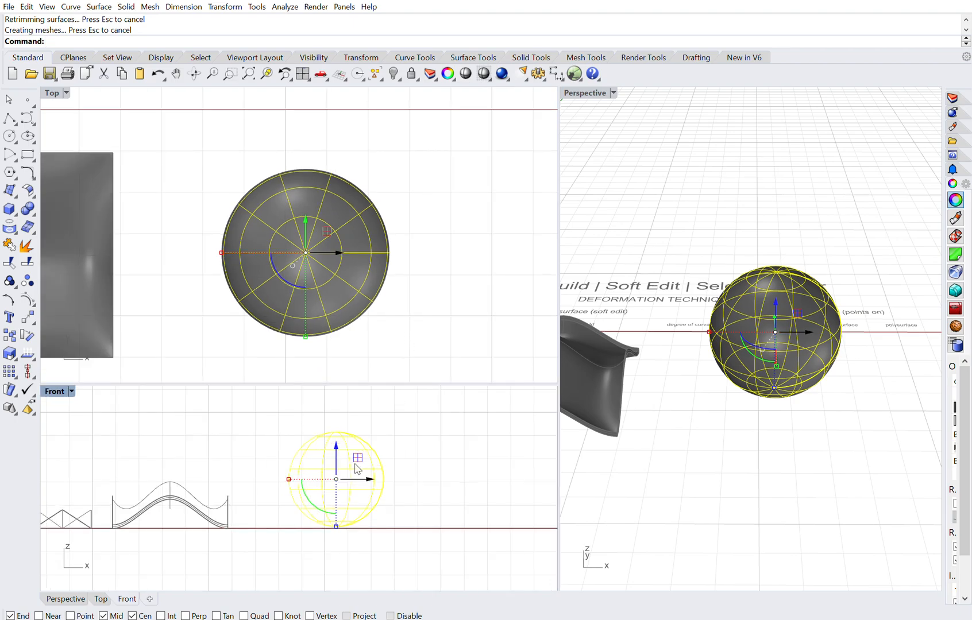
scroll(367, 462, "up", 2)
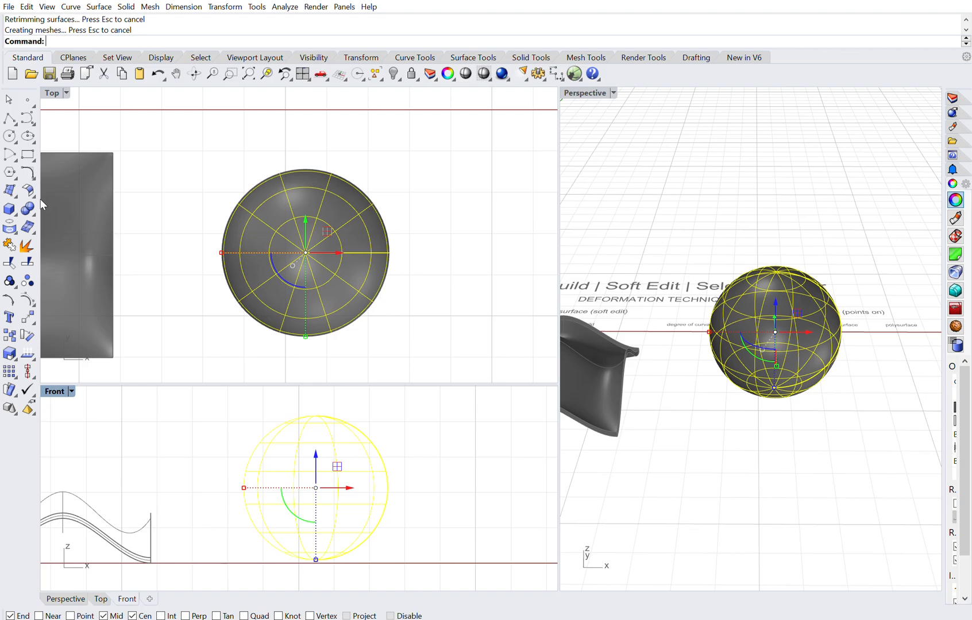
left_click(27, 280)
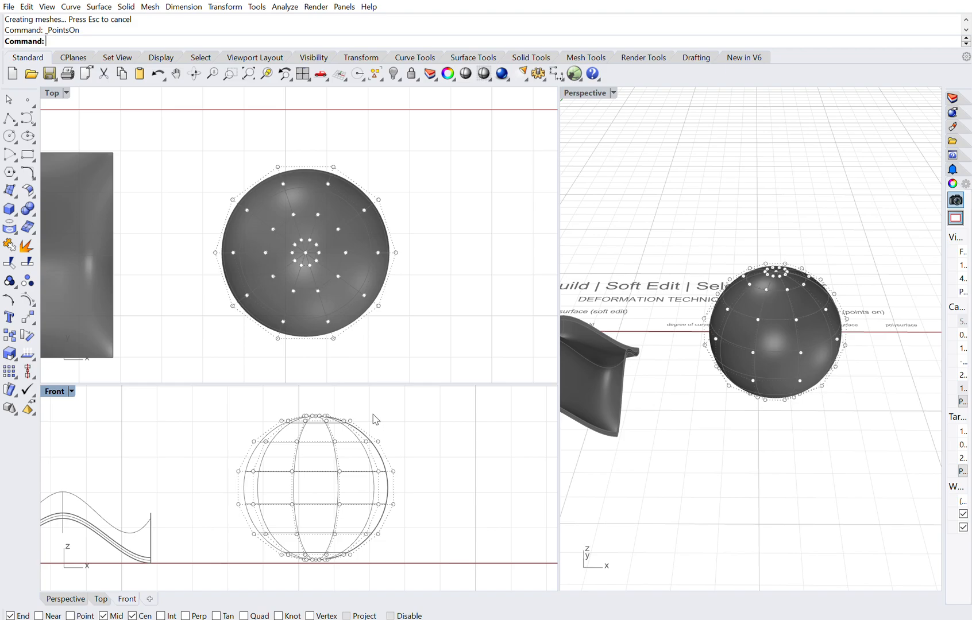
Step: Lower the sphere's topmost control points to just below the next ring, creating a shallow dent
scroll(323, 411, "up", 5)
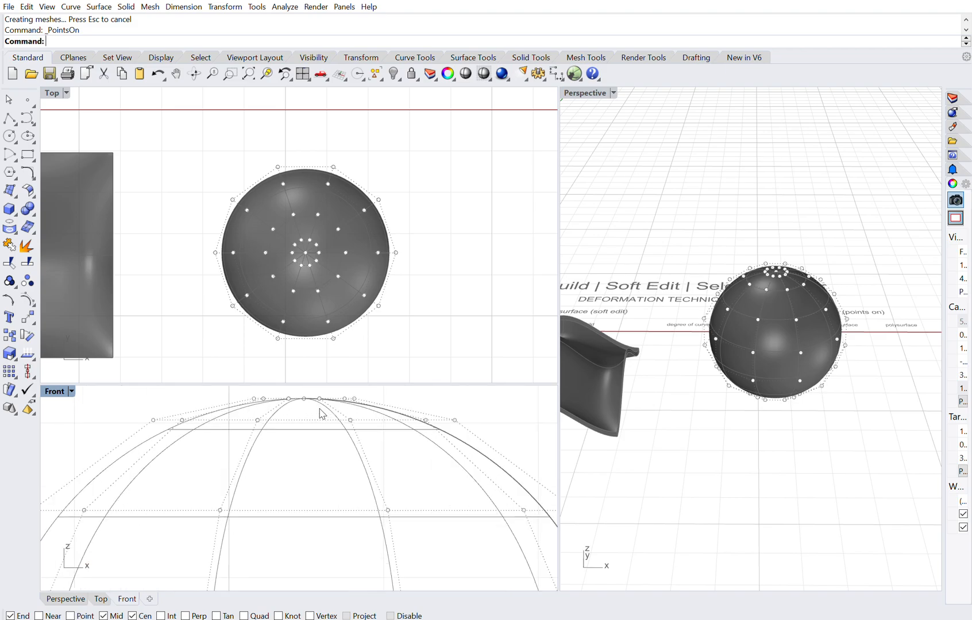
left_click_drag(377, 380, 235, 405)
left_click_drag(304, 379, 309, 429)
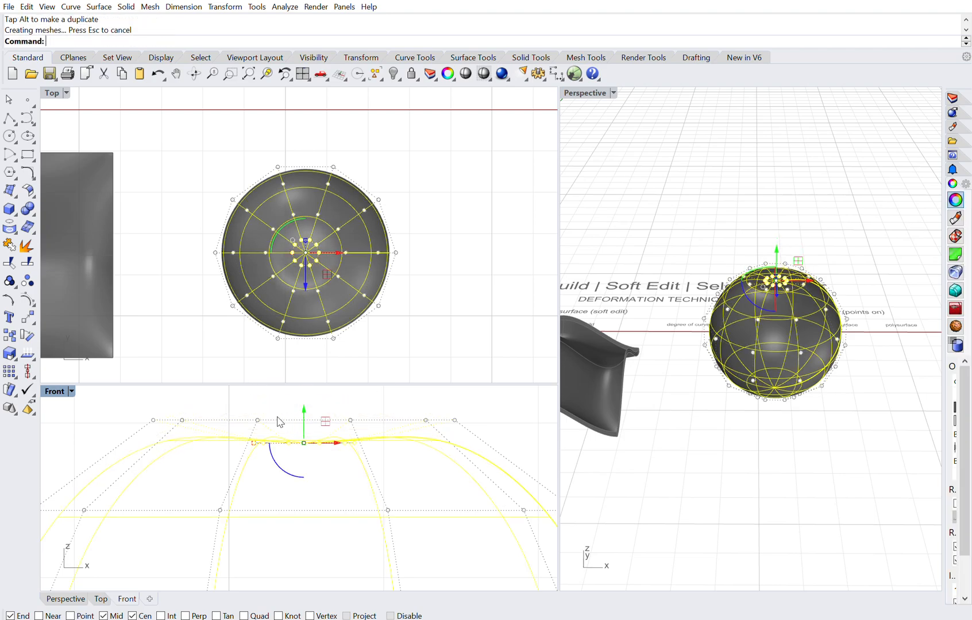
Step: Select the dented top control points together with the ring around them and raise them slightly
scroll(275, 414, "down", 5)
left_click(173, 399)
left_click_drag(173, 399, 403, 441)
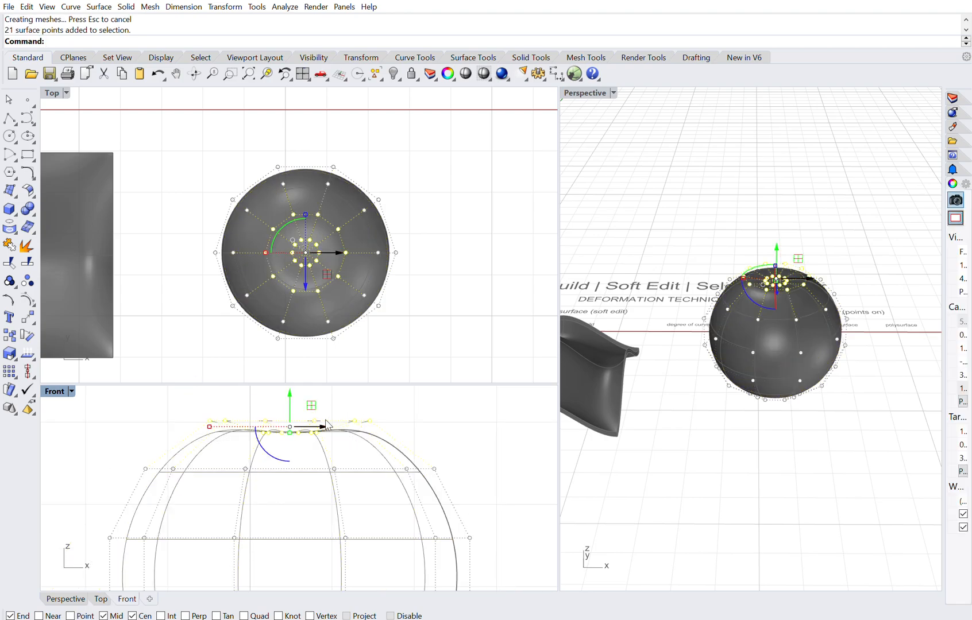
scroll(339, 425, "down", 3)
scroll(325, 415, "down", 1)
left_click_drag(310, 402, 315, 380)
scroll(310, 430, "up", 6)
scroll(311, 422, "up", 2)
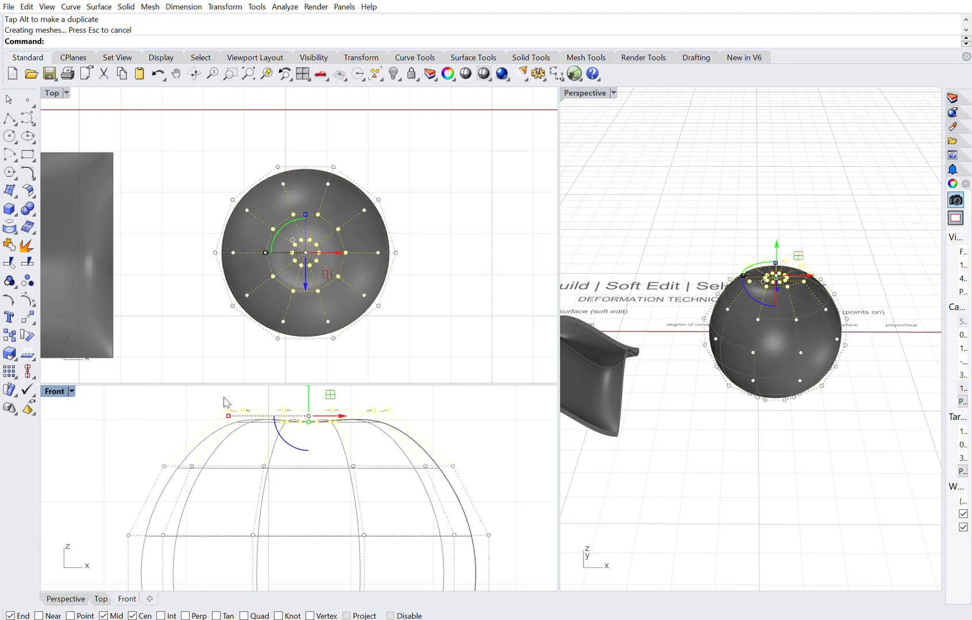
Step: Select the sphere's upper control points down to the third ring and lower them past its middle to form a bowl
left_click_drag(165, 397, 479, 483)
scroll(334, 489, "down", 5)
scroll(334, 486, "down", 3)
scroll(335, 479, "up", 3)
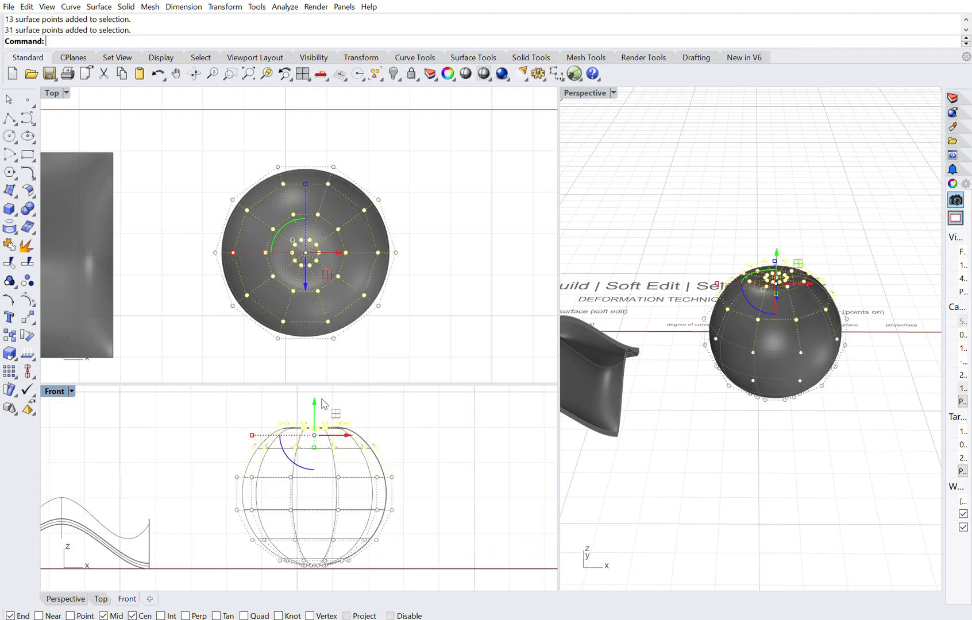
left_click_drag(318, 425, 326, 494)
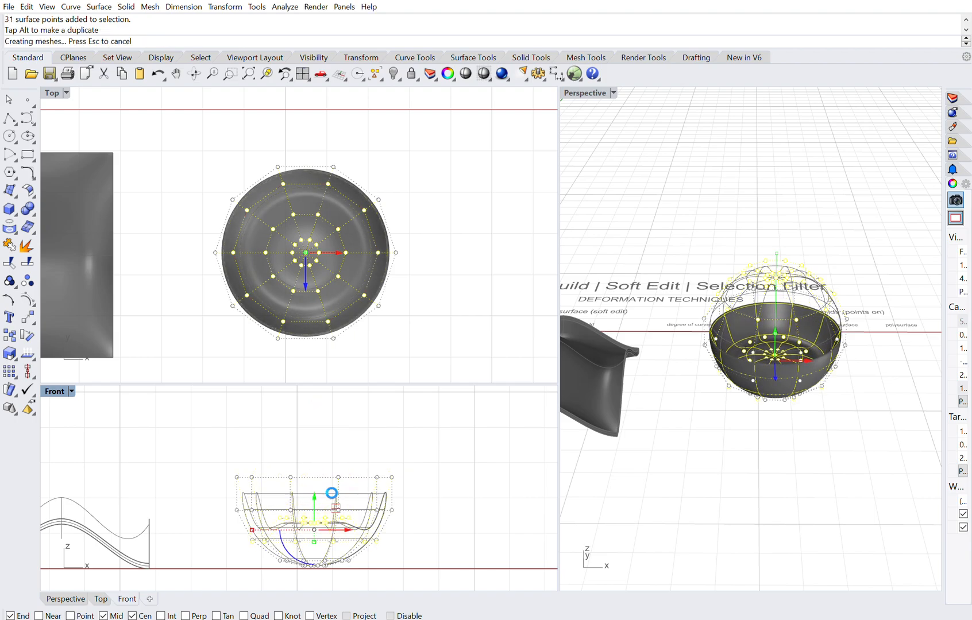
Step: Lower the bowl's inner central control points, without the outermost lowered ring, to flatten the raised inner floor
scroll(324, 554, "up", 5)
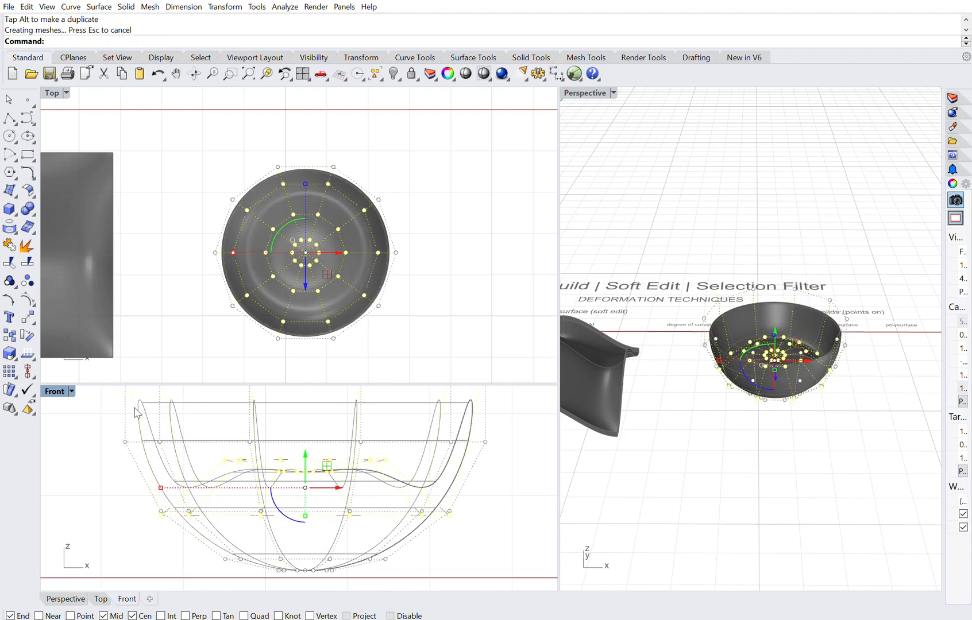
scroll(795, 341, "up", 8)
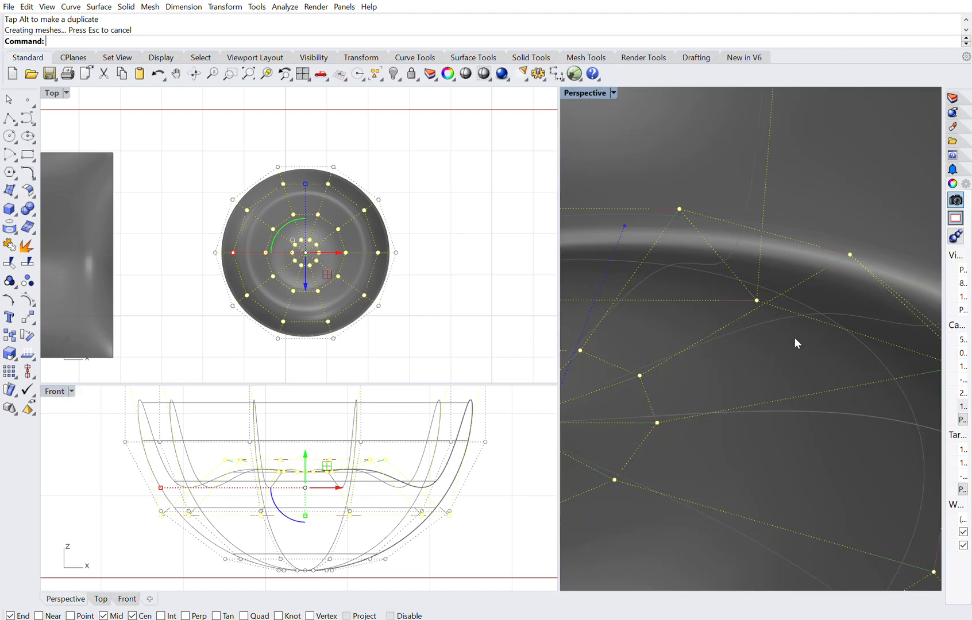
scroll(794, 340, "down", 4)
scroll(299, 495, "up", 3)
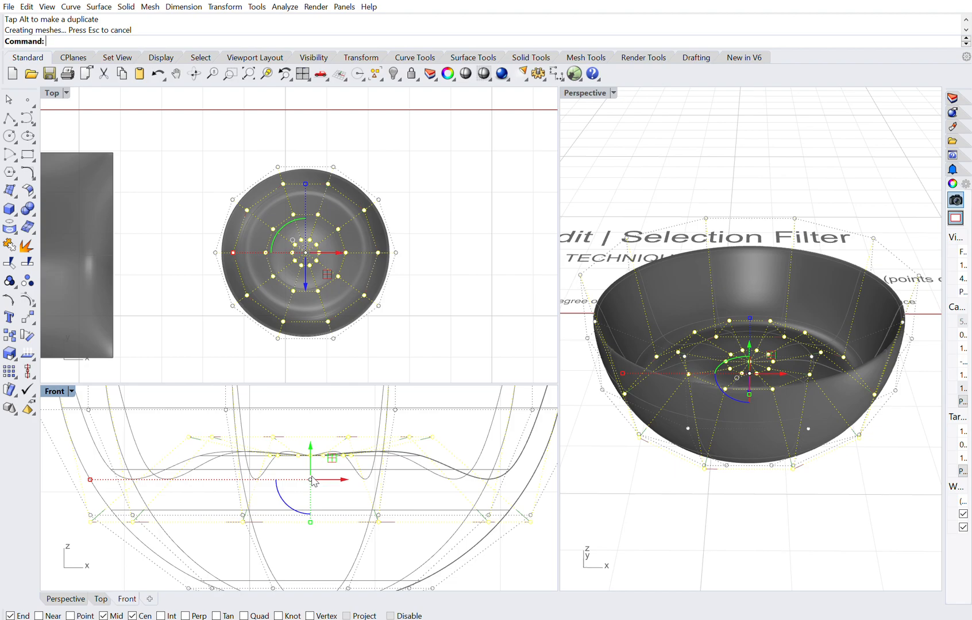
left_click(455, 429)
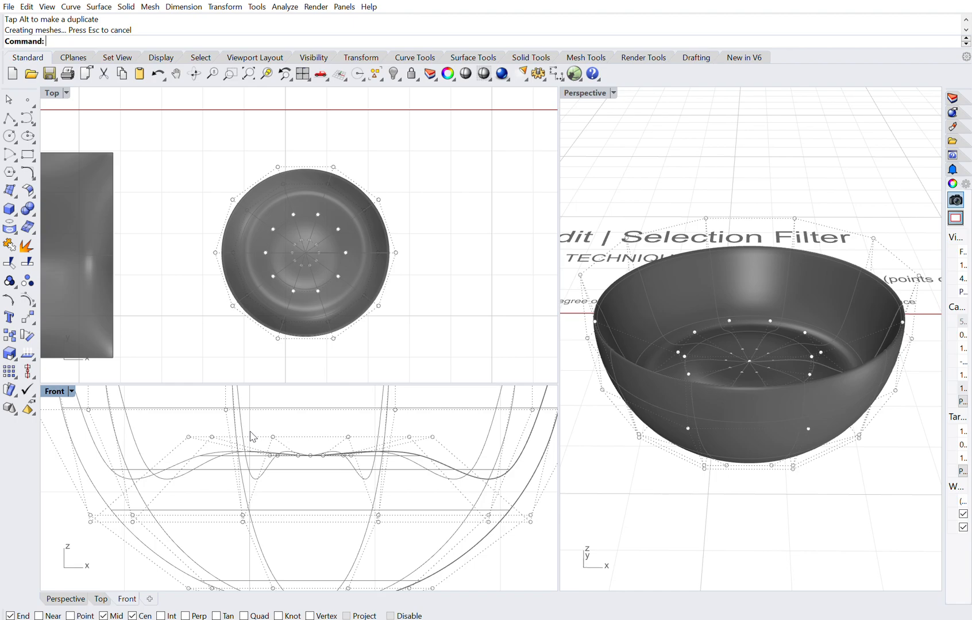
left_click_drag(175, 423, 446, 457)
left_click_drag(314, 407, 316, 454)
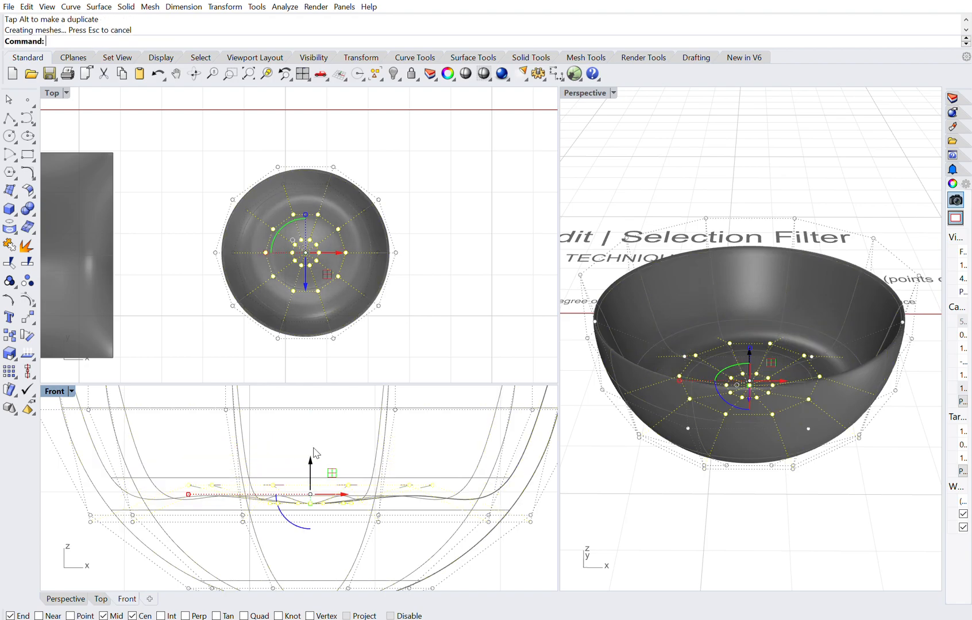
scroll(289, 440, "down", 2)
scroll(293, 485, "up", 2)
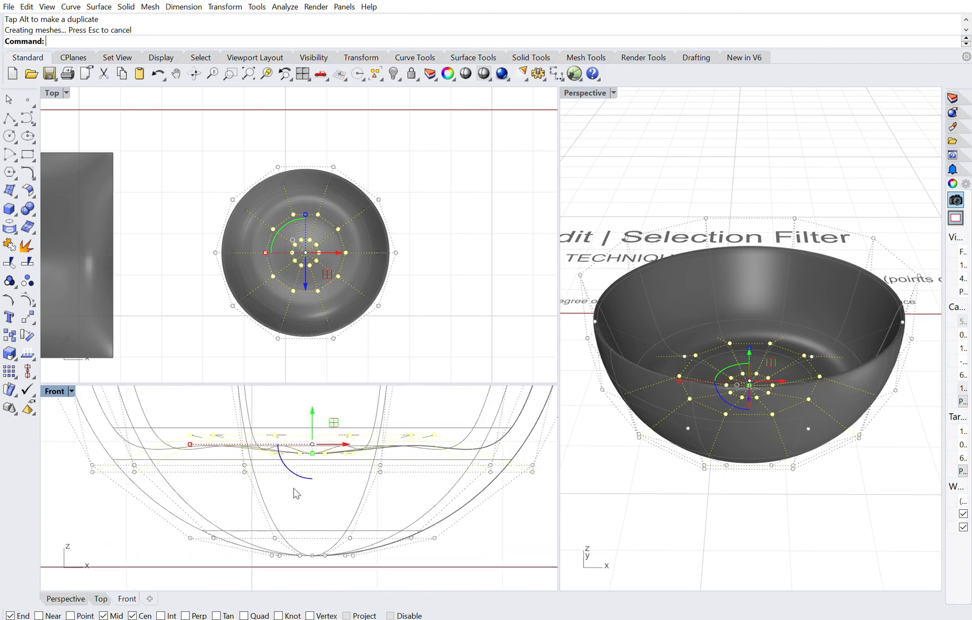
scroll(310, 493, "up", 2)
key("Escape")
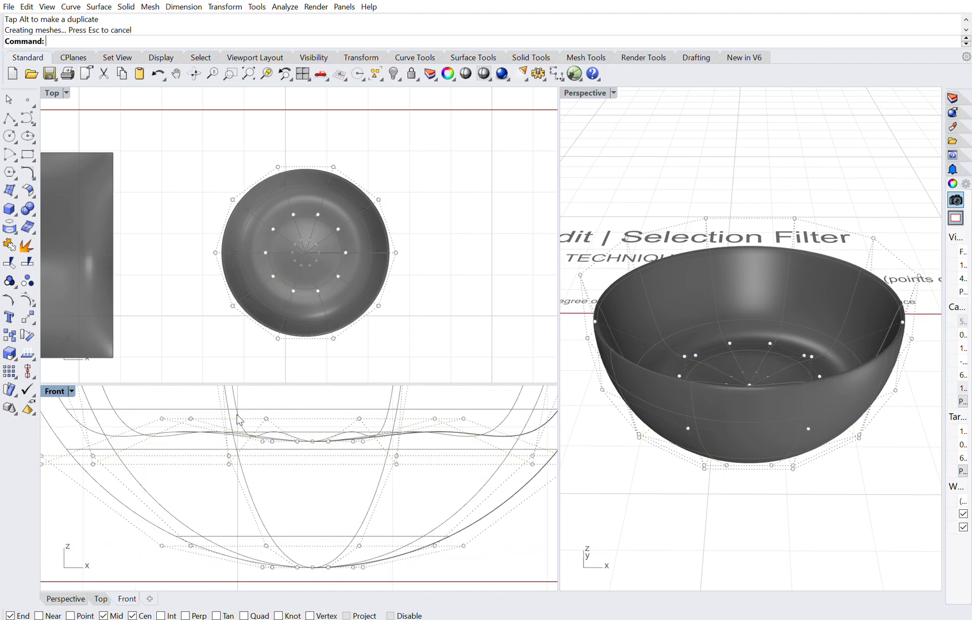
Step: Select the bowl's central floor control points together with the ring around them and lower them to deepen the interior
left_click_drag(236, 420, 264, 421)
left_click(300, 456)
scroll(317, 440, "up", 6)
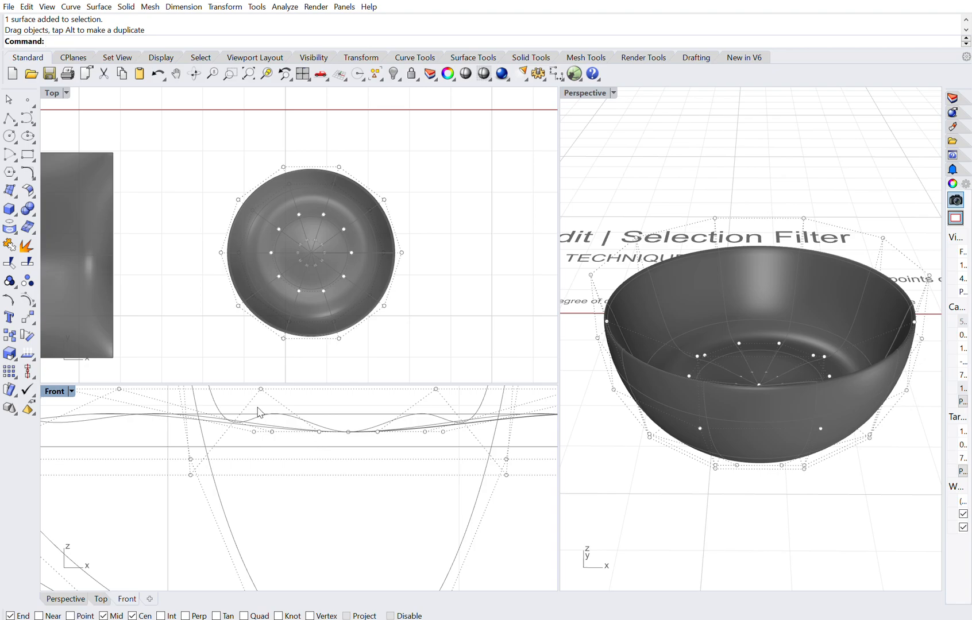
left_click_drag(205, 405, 468, 427)
scroll(371, 456, "down", 3)
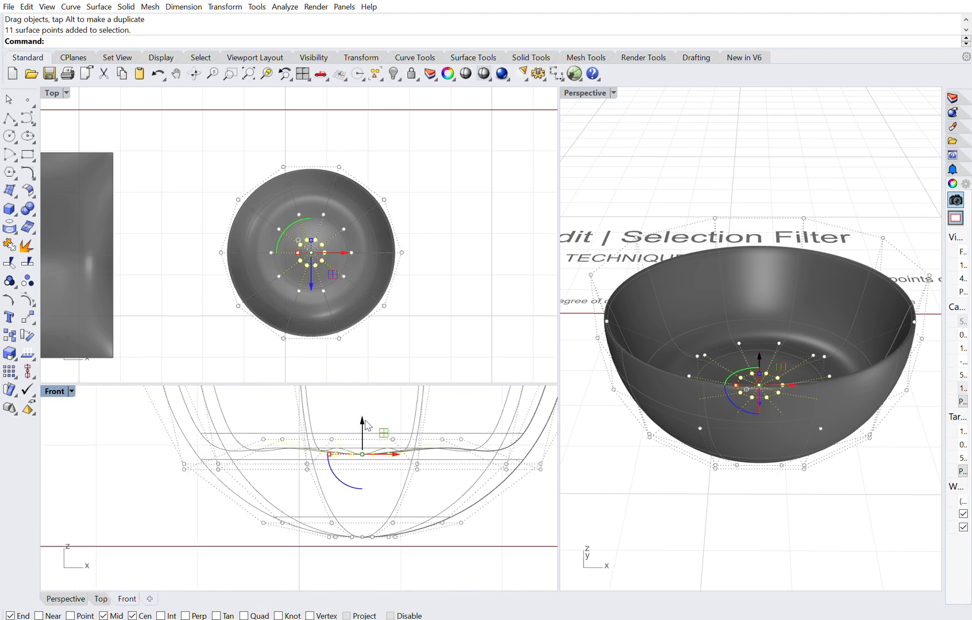
mouse_move(364, 418)
left_mouse_down()
mouse_move(366, 469)
mouse_move(371, 413)
left_mouse_up()
left_click_drag(259, 424, 469, 451)
left_click_drag(363, 409, 371, 457)
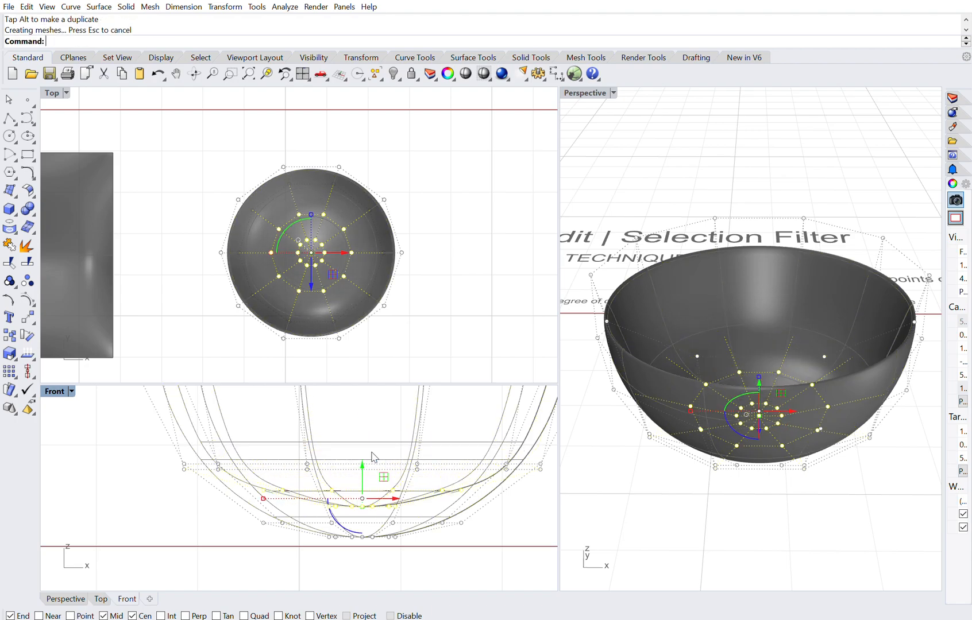
left_click(878, 466)
right_click_drag(802, 408, 779, 410)
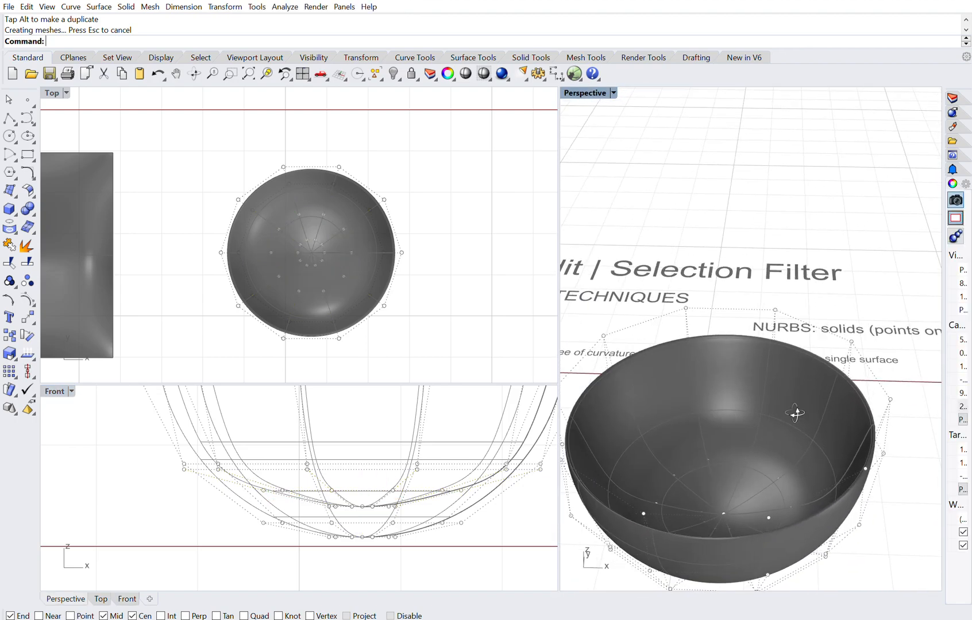
Step: Raise the lowest control points of the bowl's underside level with the next ring to flatten the base
scroll(373, 433, "down", 2)
scroll(373, 504, "up", 3)
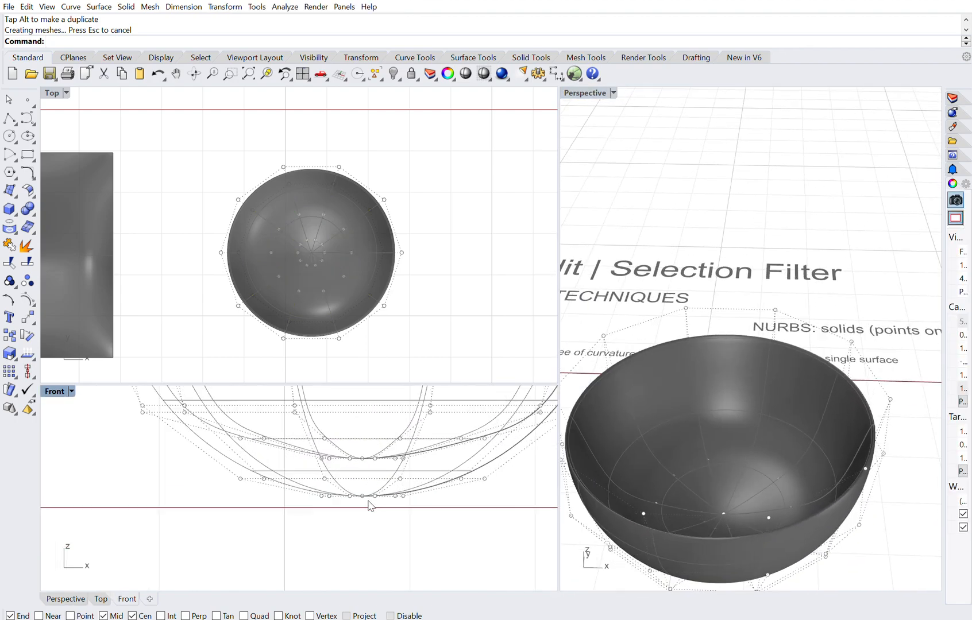
left_click_drag(450, 508, 274, 464)
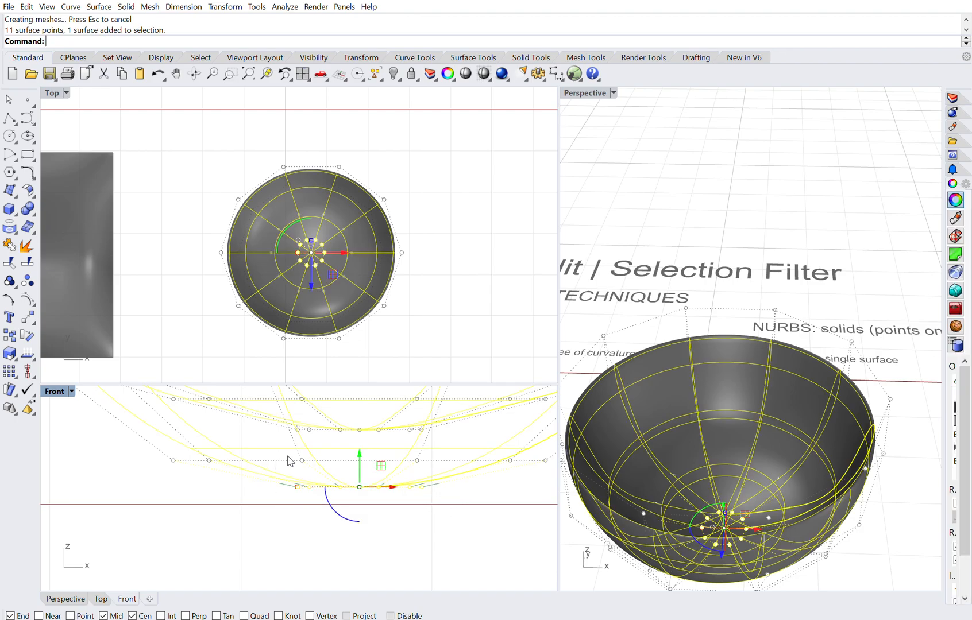
left_click_drag(359, 453, 361, 430)
left_click(428, 496)
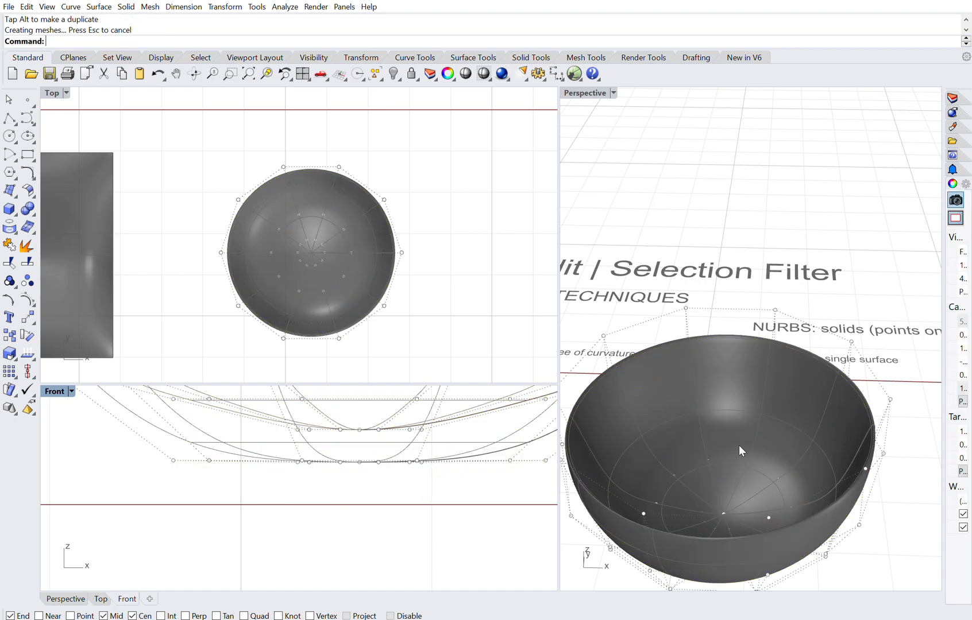
Step: Examine the shaped bowl's interior, rim and underside from several angles and distances
scroll(746, 435, "down", 5)
right_click_drag(743, 458, 759, 417)
right_click_drag(790, 330, 796, 345)
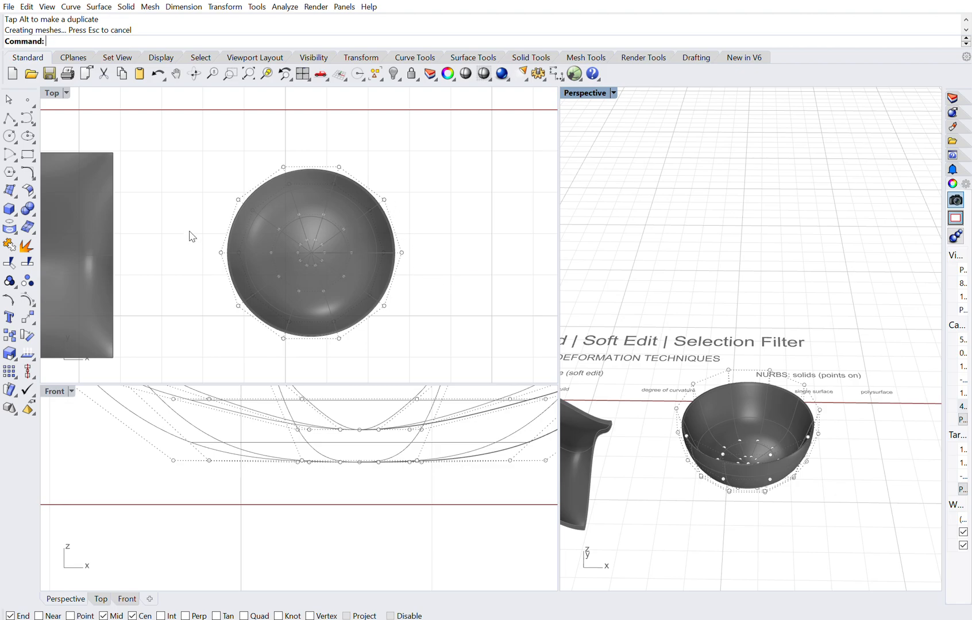
right_click_drag(429, 299, 422, 274)
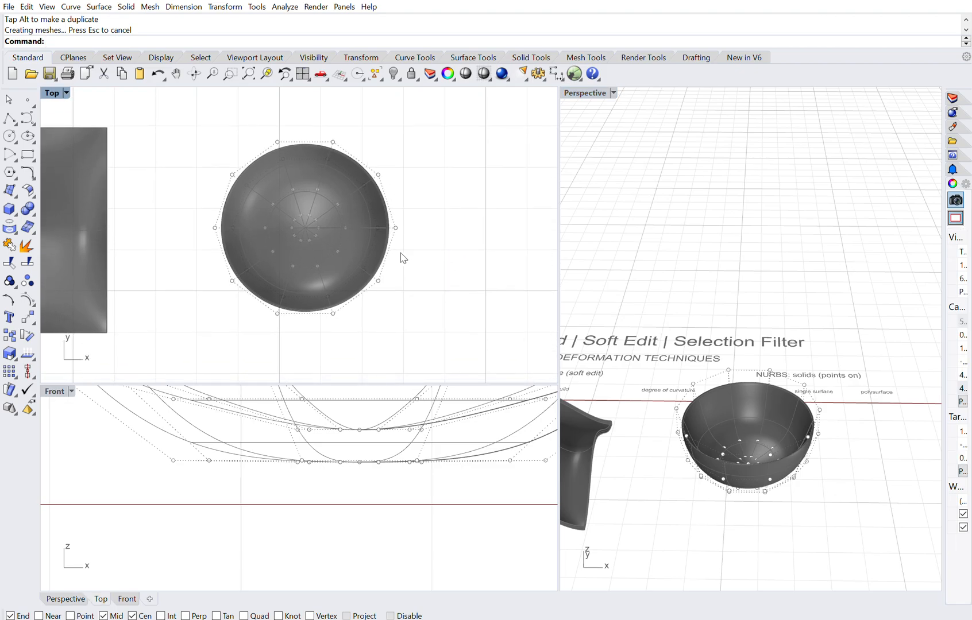
scroll(795, 463, "up", 5)
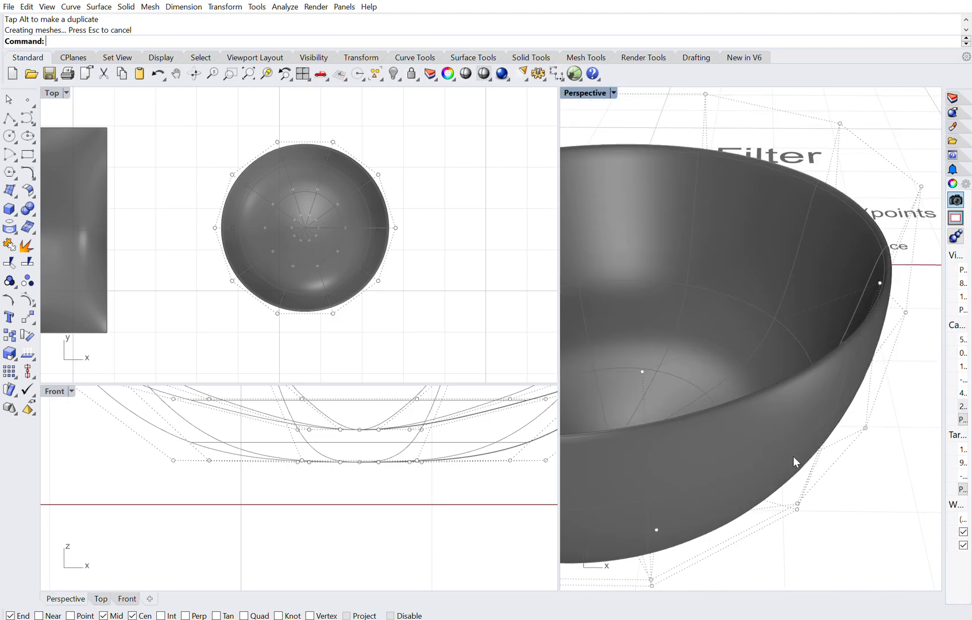
scroll(712, 397, "up", 4)
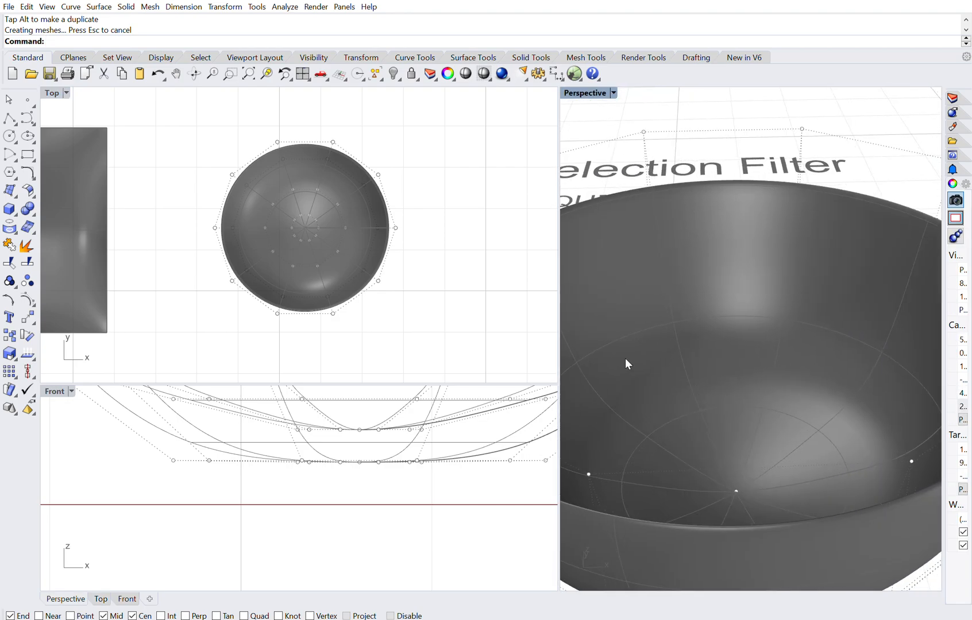
scroll(778, 336, "down", 6)
scroll(772, 345, "up", 2)
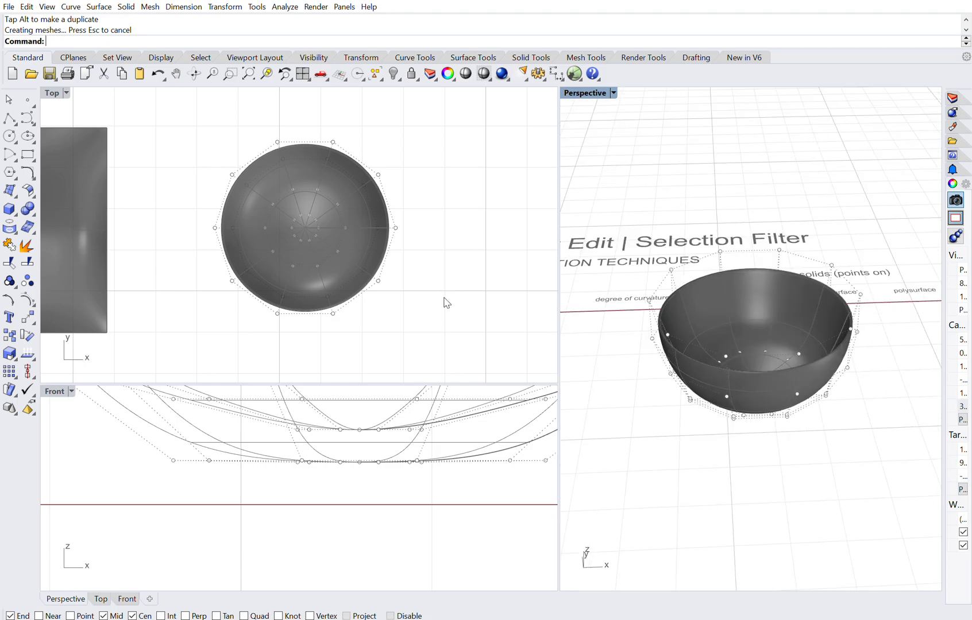
right_click_drag(439, 308, 426, 289)
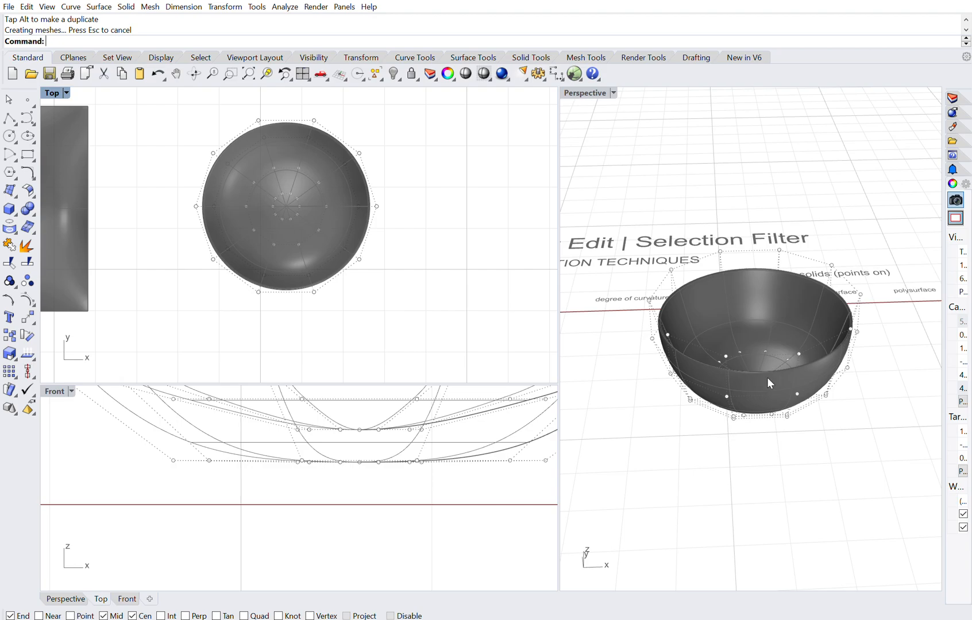
scroll(767, 378, "up", 5)
scroll(767, 378, "down", 5)
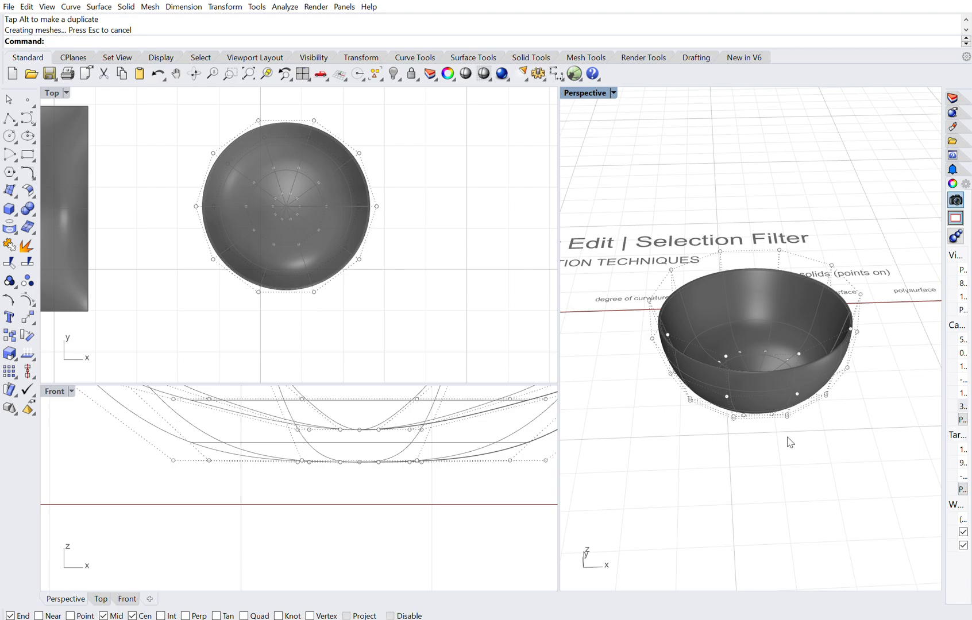
left_click(364, 300)
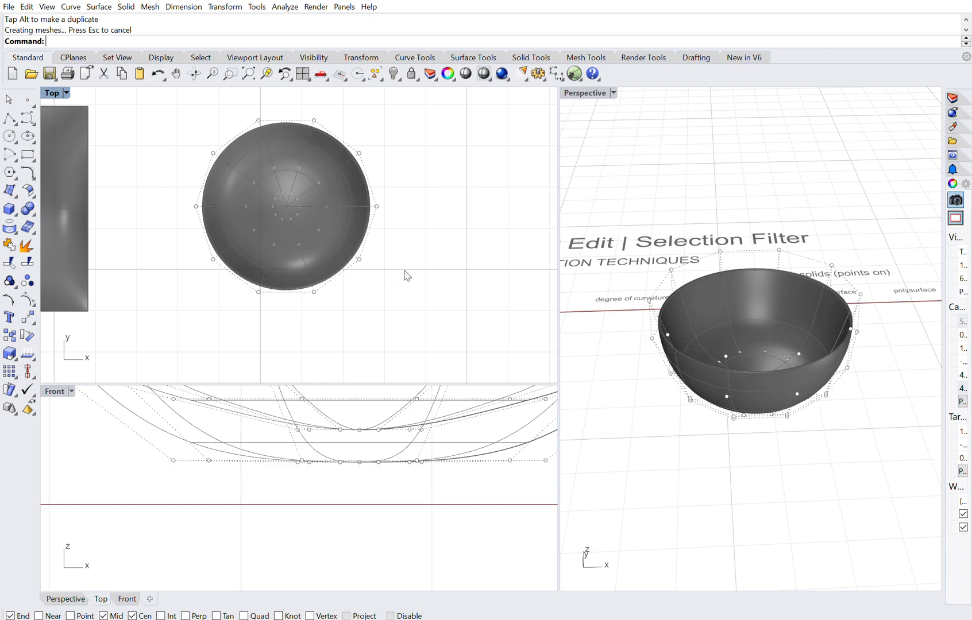
right_click_drag(408, 274, 404, 254)
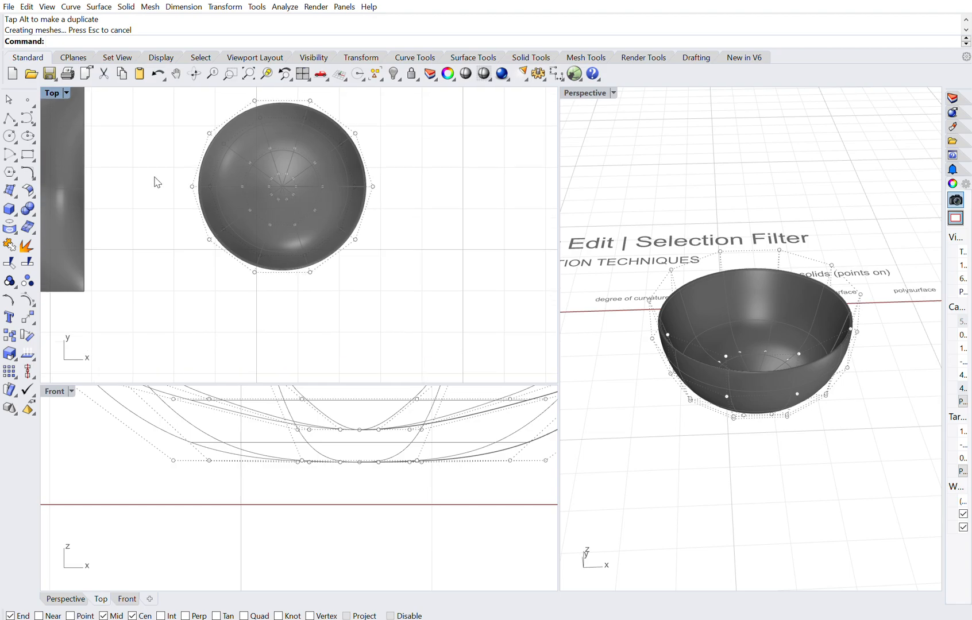
scroll(174, 192, "down", 3)
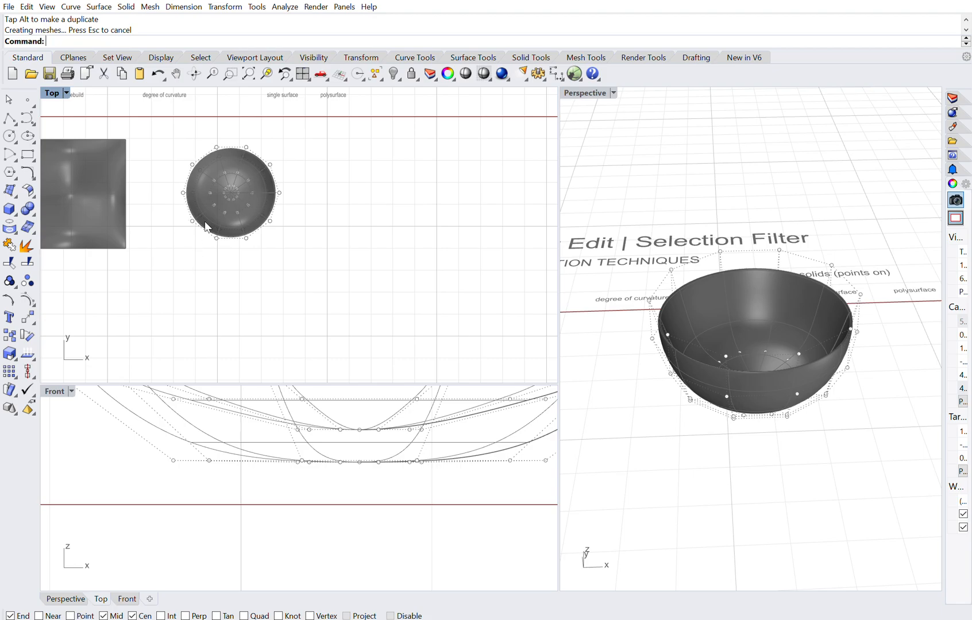
scroll(210, 196, "up", 3)
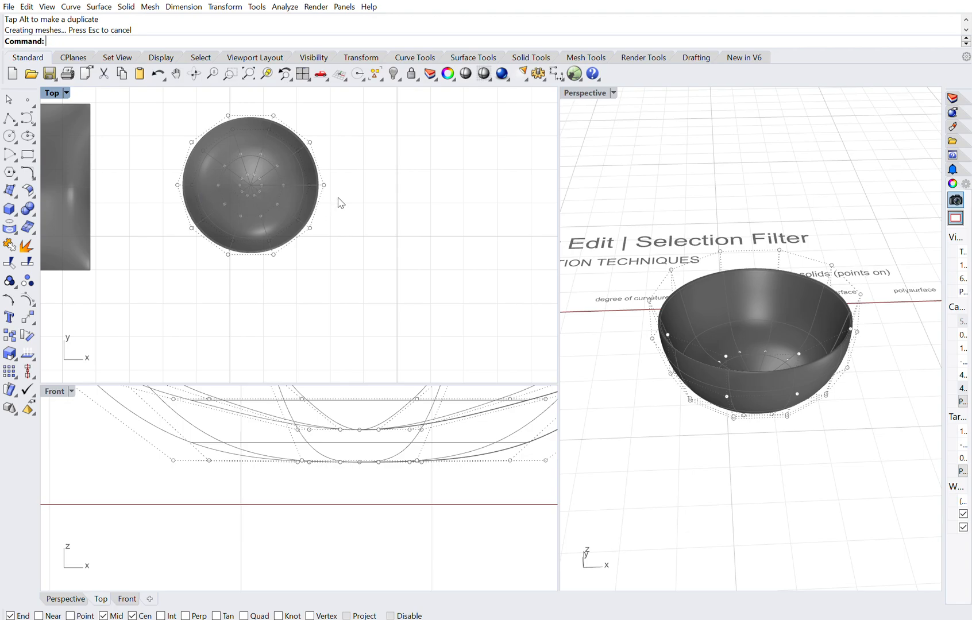
Step: Turn off the bowl's control points and create a mesh from the bowl with the Mesh command
right_click(24, 287)
left_click(270, 204)
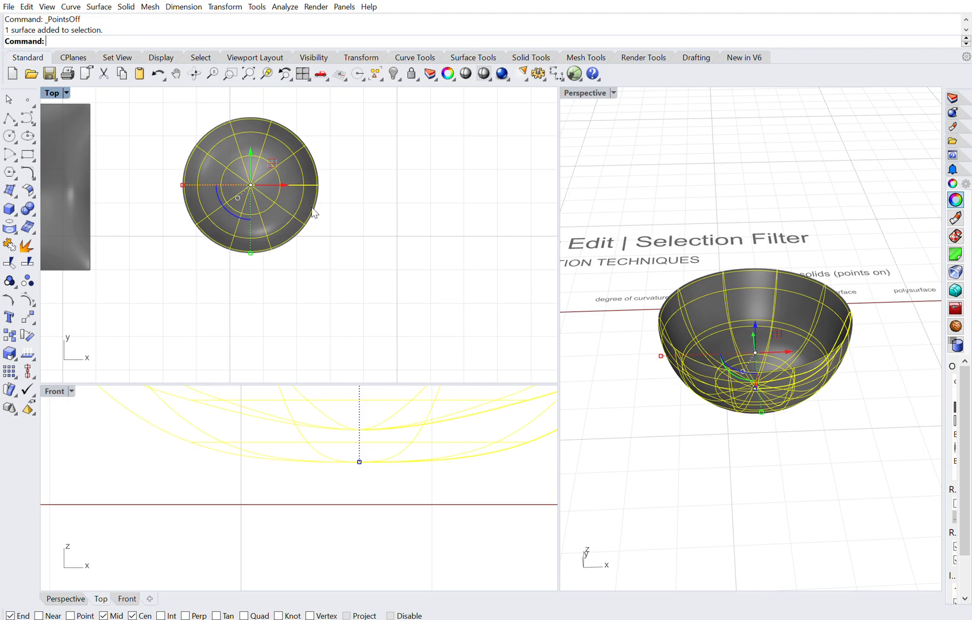
right_click_drag(347, 236, 347, 227)
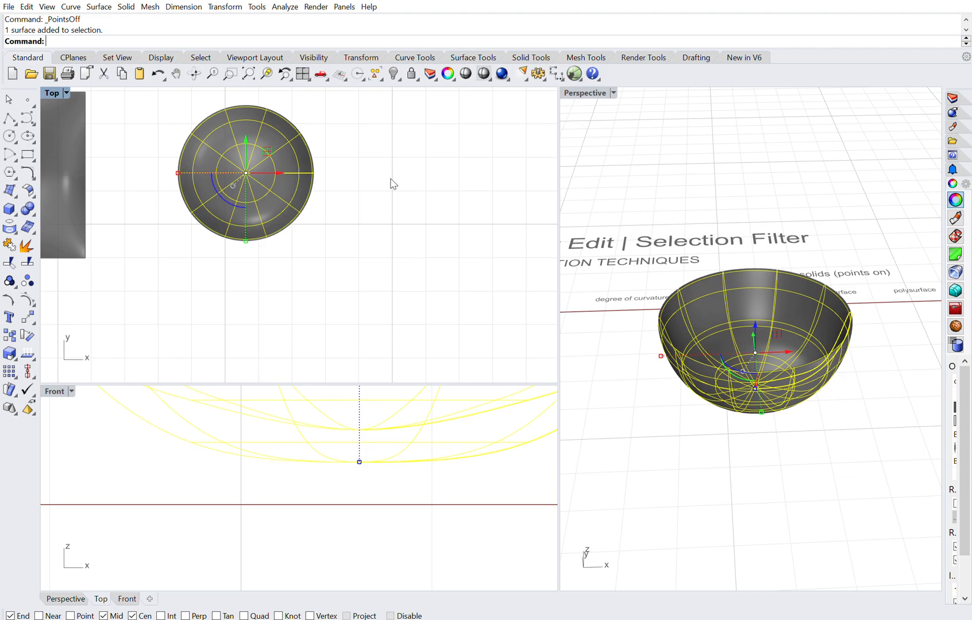
type("Mesh")
key("Return")
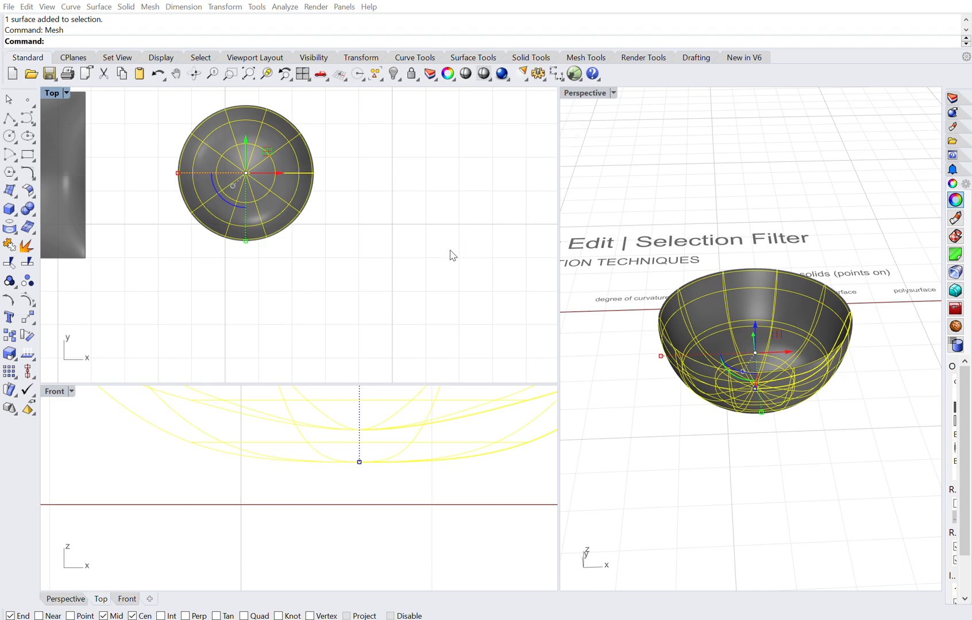
key("Return")
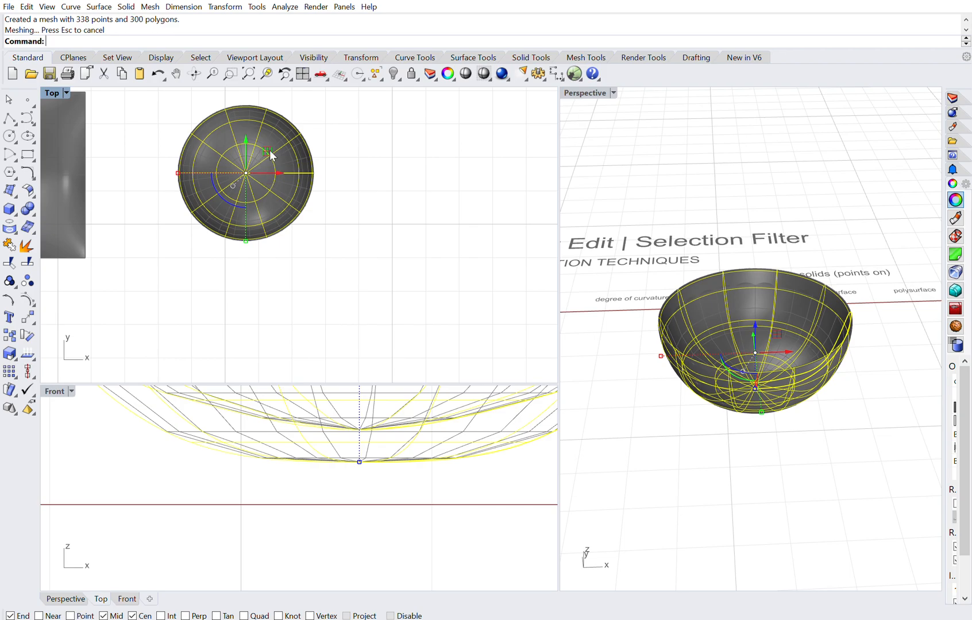
Step: Move the NURBS bowl along Y until it sits clear in front of the mesh bowl
left_click_drag(246, 141, 238, 278)
key("alt")
left_click(327, 231)
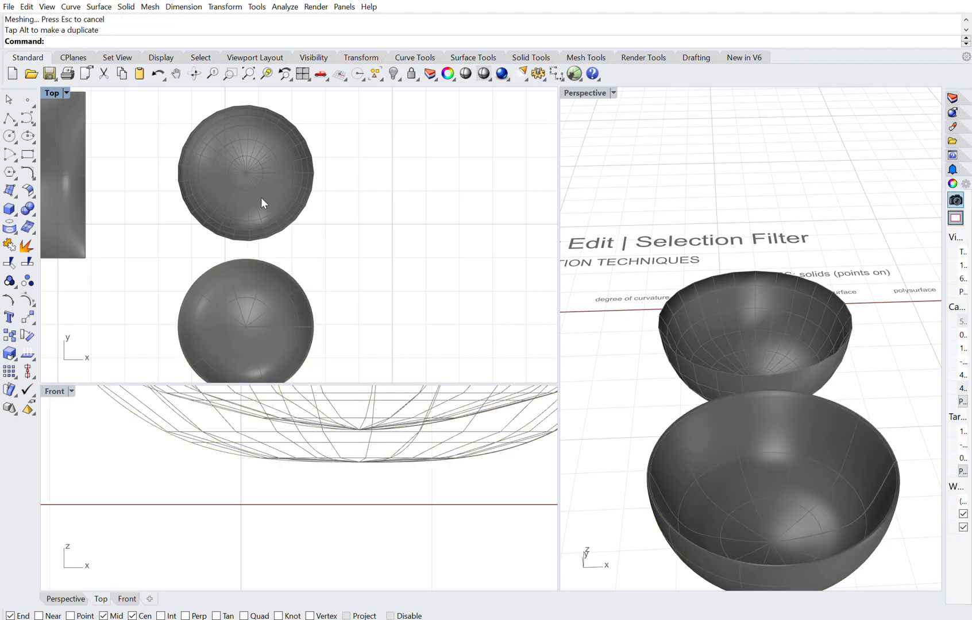
Step: Select the mesh bowl and examine its polygon faces in the top and perspective views
scroll(222, 210, "up", 5)
left_click(219, 191)
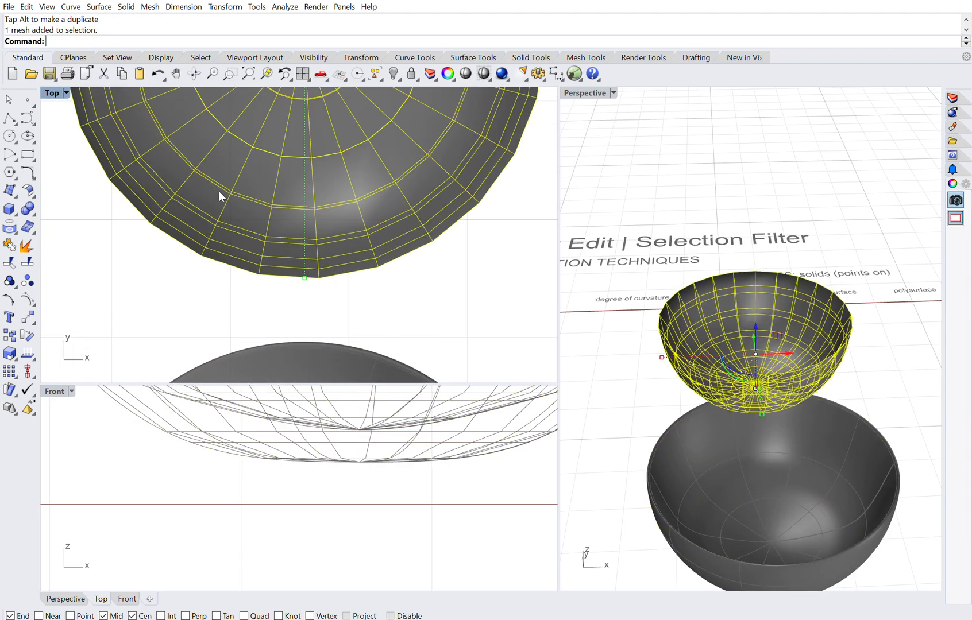
right_click_drag(720, 360, 727, 338)
scroll(762, 330, "down", 6)
scroll(637, 339, "up", 10)
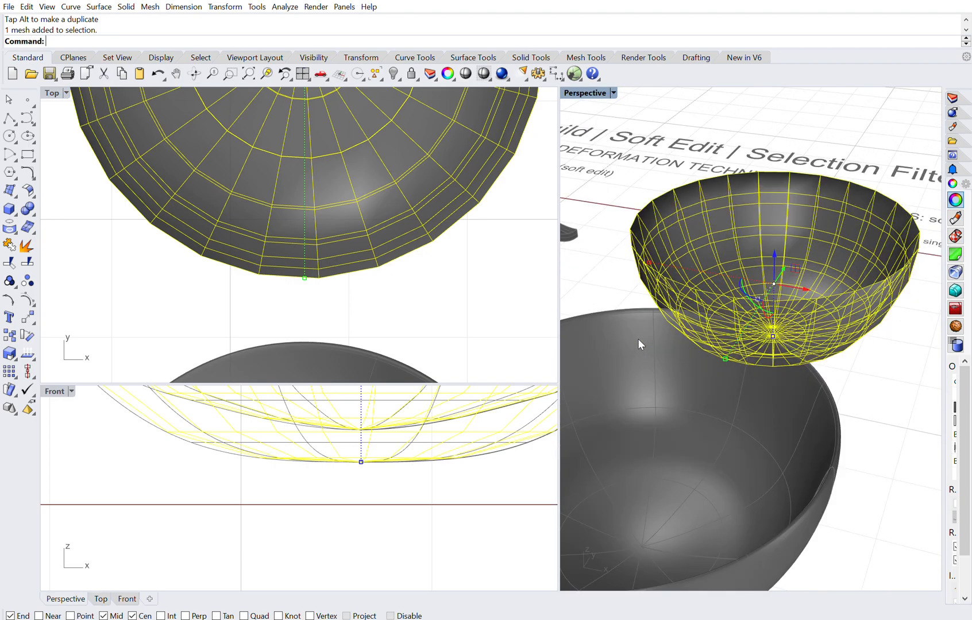
key("Escape")
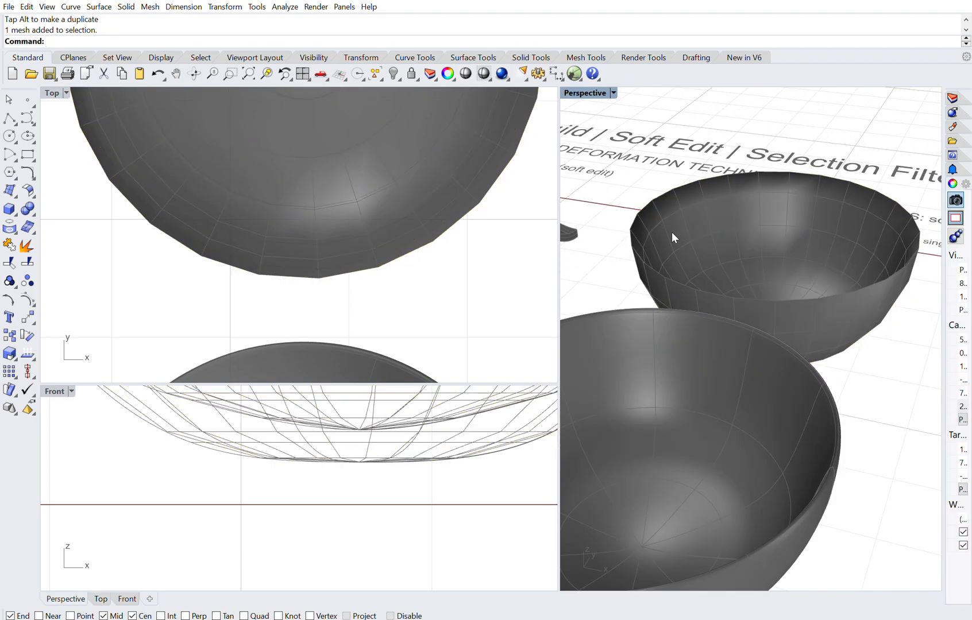
Step: Compare the mesh bowl's rim and interior with those of the NURBS bowl, both up close and from a distance
scroll(666, 220, "down", 10)
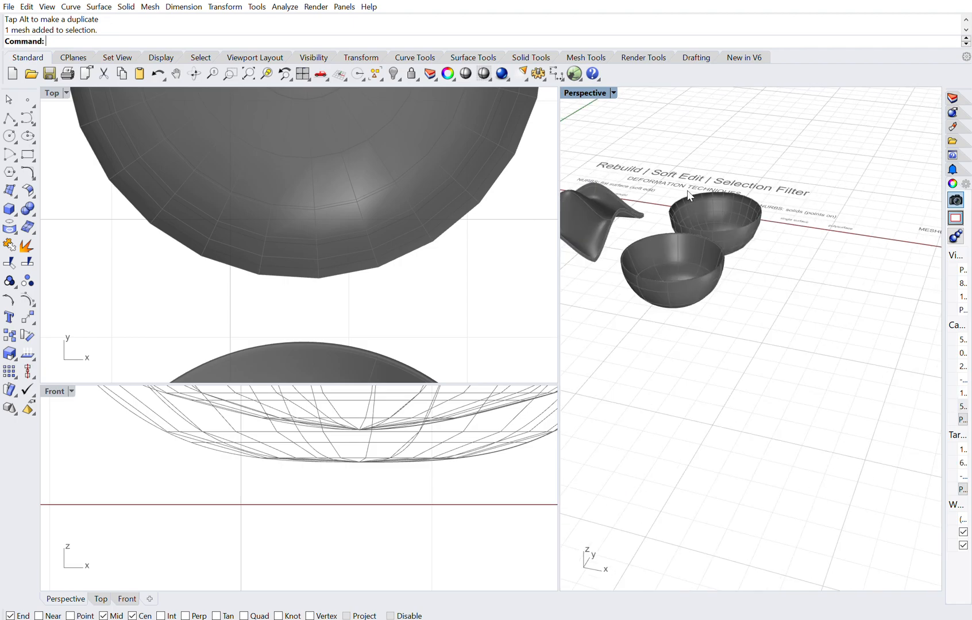
scroll(679, 224, "up", 8)
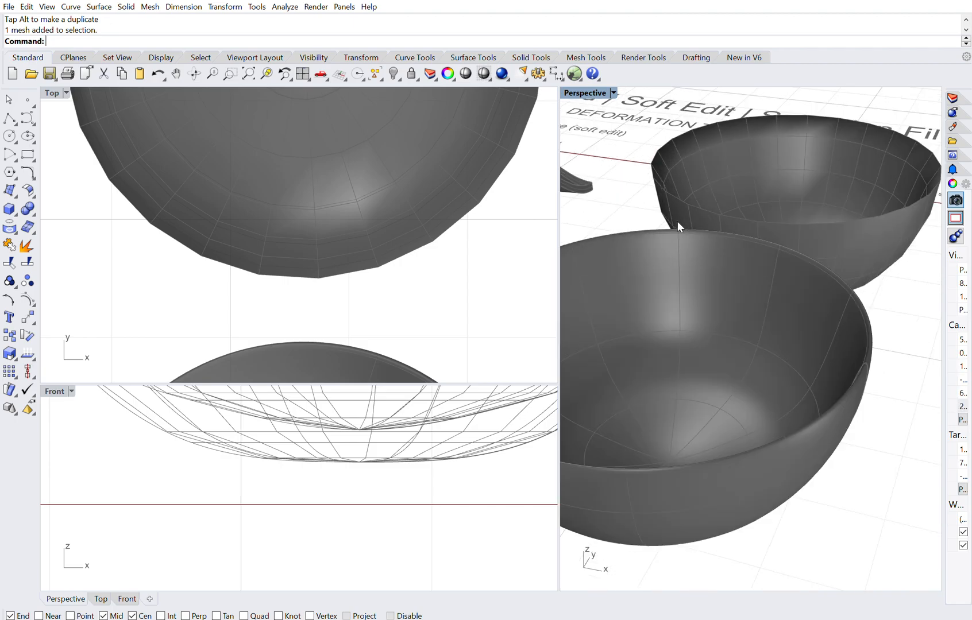
mouse_move(687, 267)
right_mouse_down()
mouse_move(701, 276)
mouse_move(693, 271)
right_mouse_up()
right_click_drag(693, 272, 694, 273)
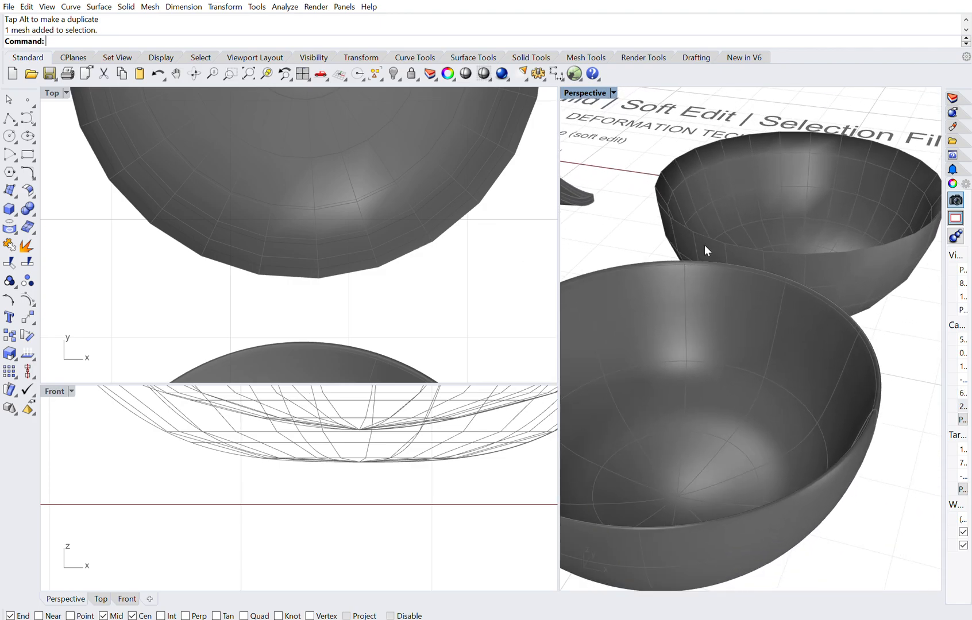
scroll(687, 208, "down", 5)
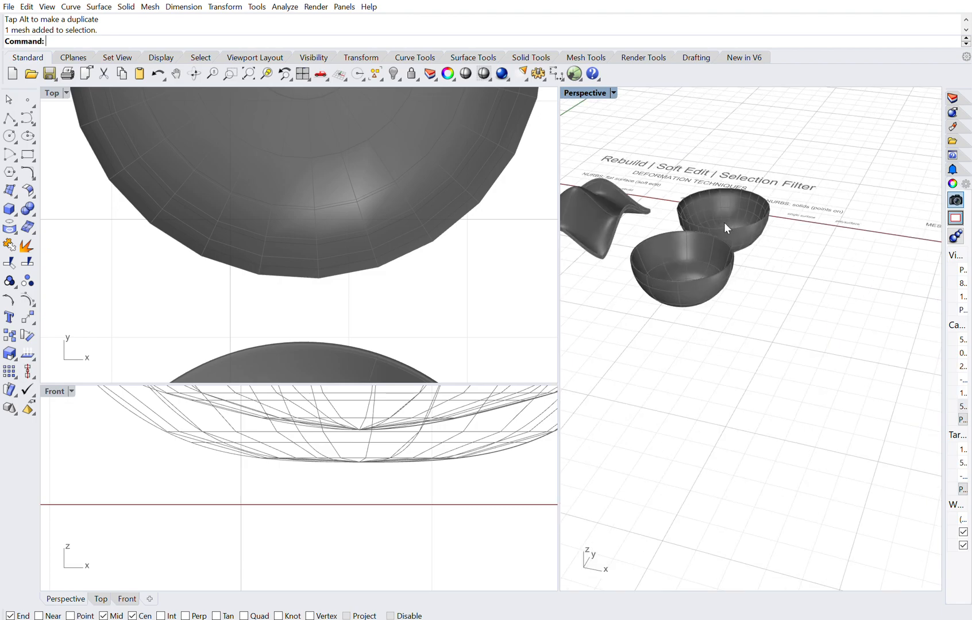
scroll(725, 228, "up", 5)
scroll(788, 201, "up", 5)
scroll(790, 202, "down", 5)
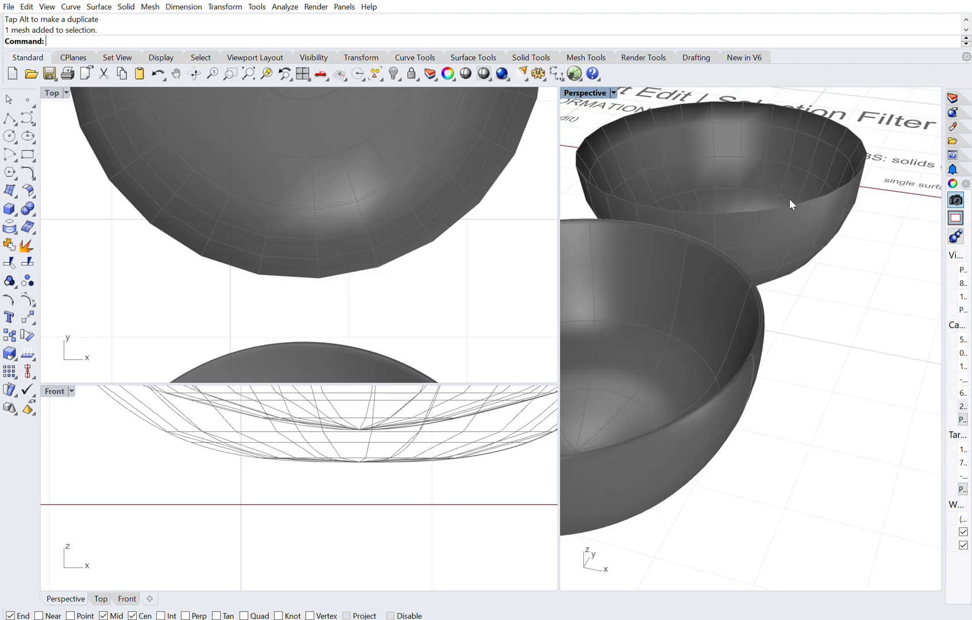
left_click(777, 171)
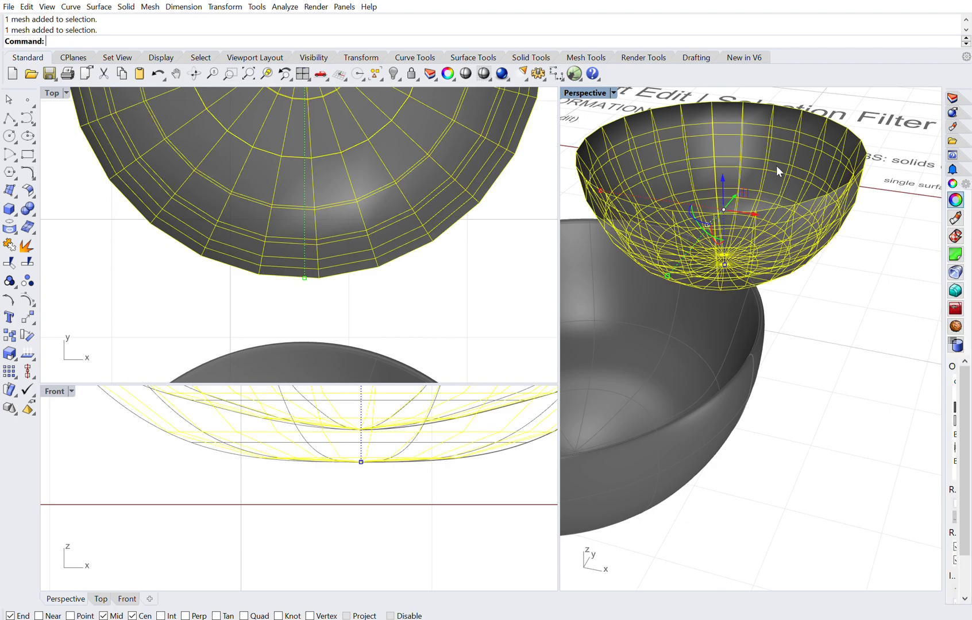
left_click(457, 271)
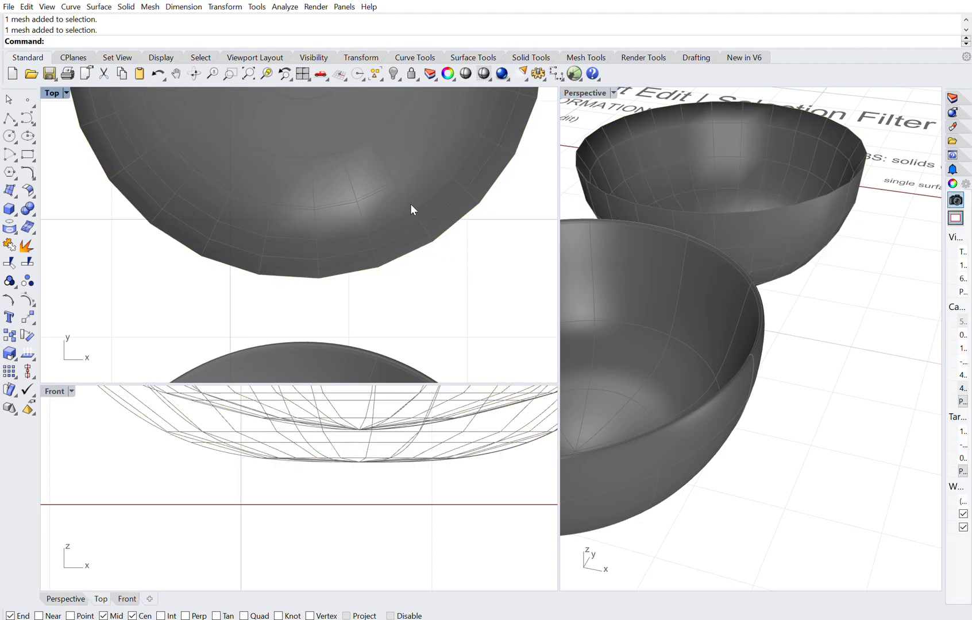
scroll(619, 145, "up", 5)
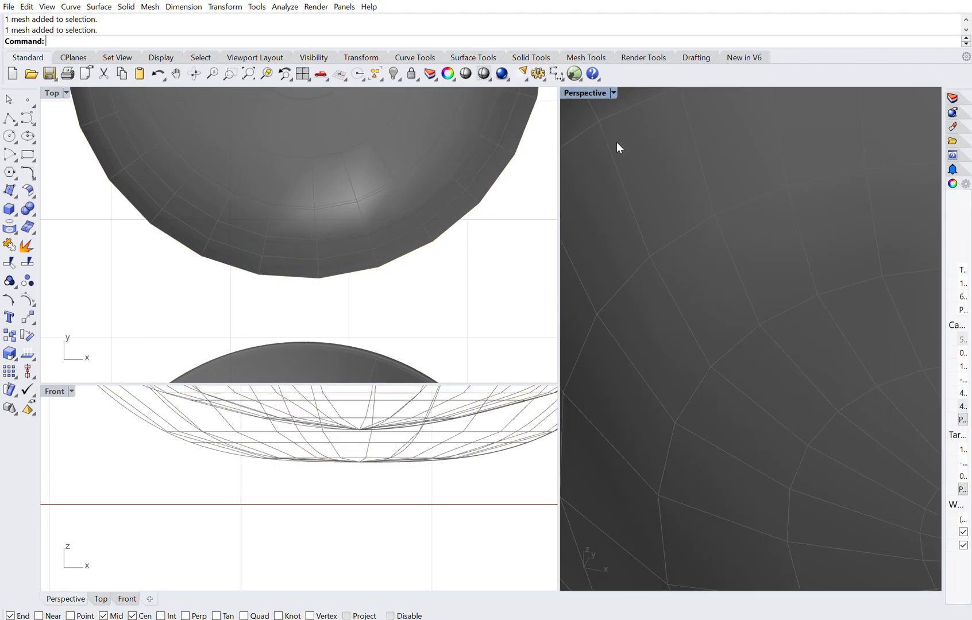
scroll(654, 148, "down", 2)
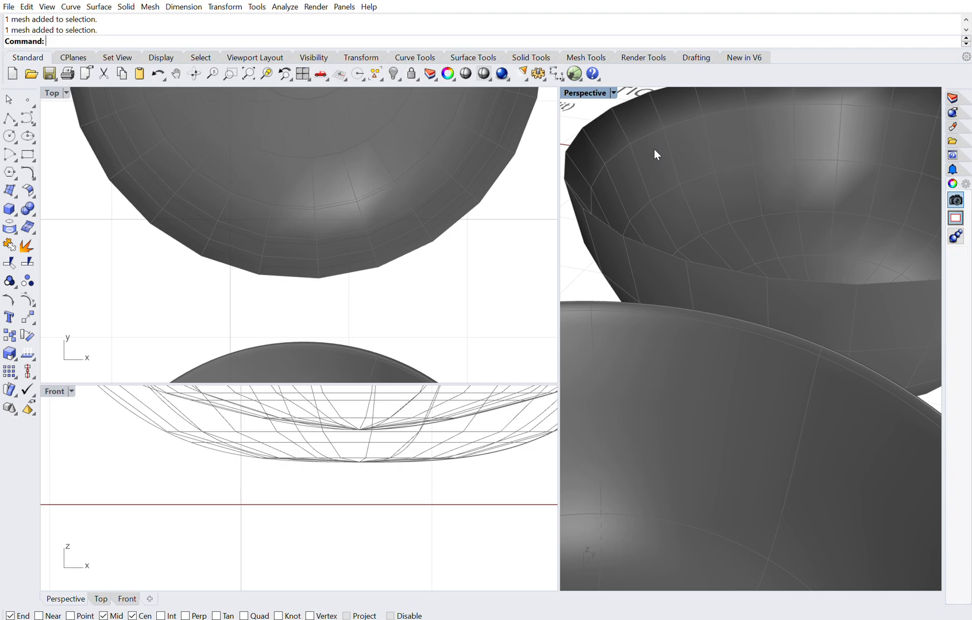
Step: Highlight the mesh bowl's edges and compare its faceted outline with the NURBS bowl's round outline in the top view
left_click(654, 150)
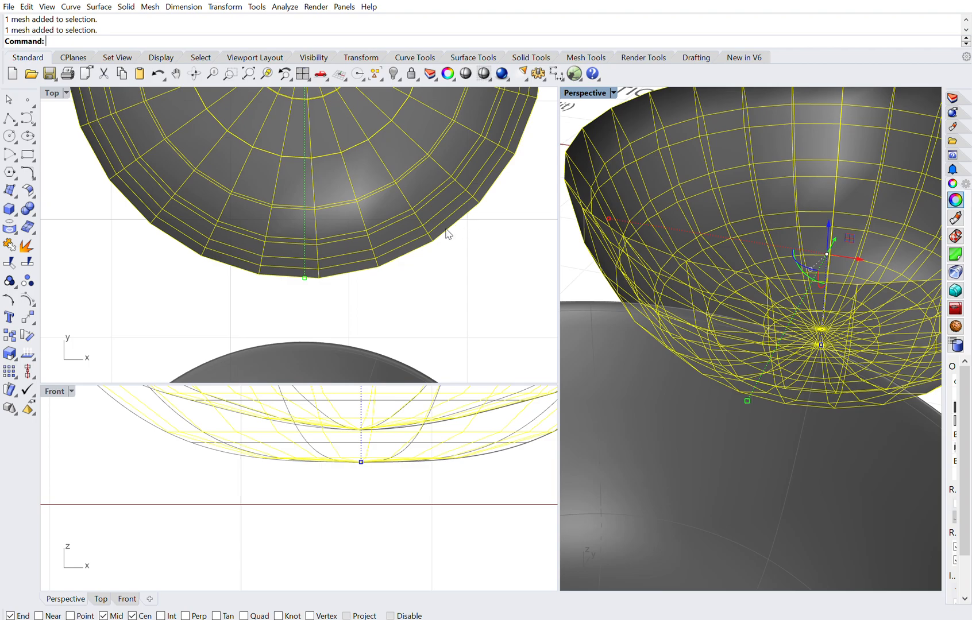
left_click(163, 261)
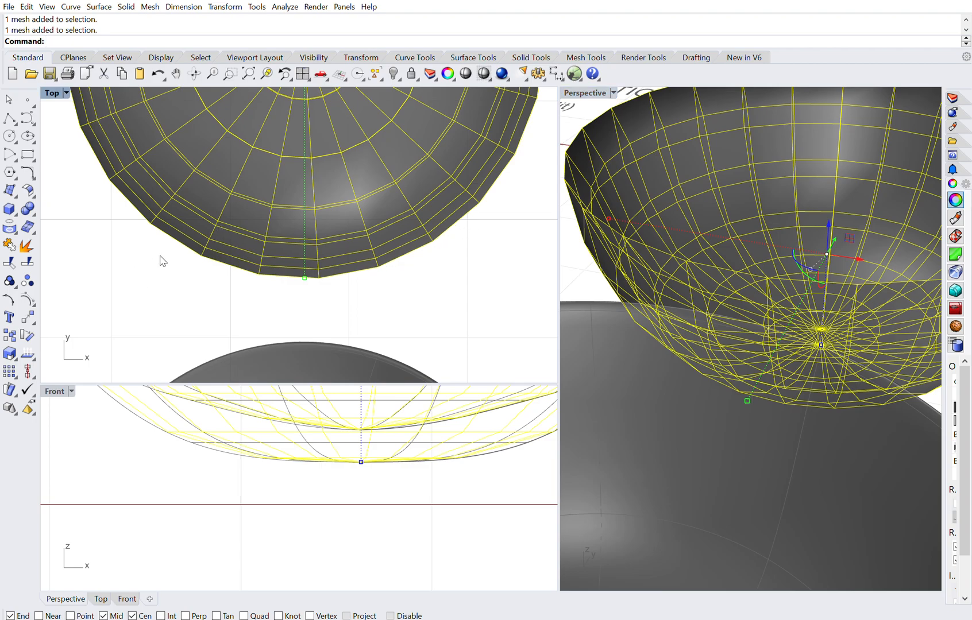
key("Escape")
scroll(255, 203, "down", 15)
right_click_drag(351, 242, 351, 222)
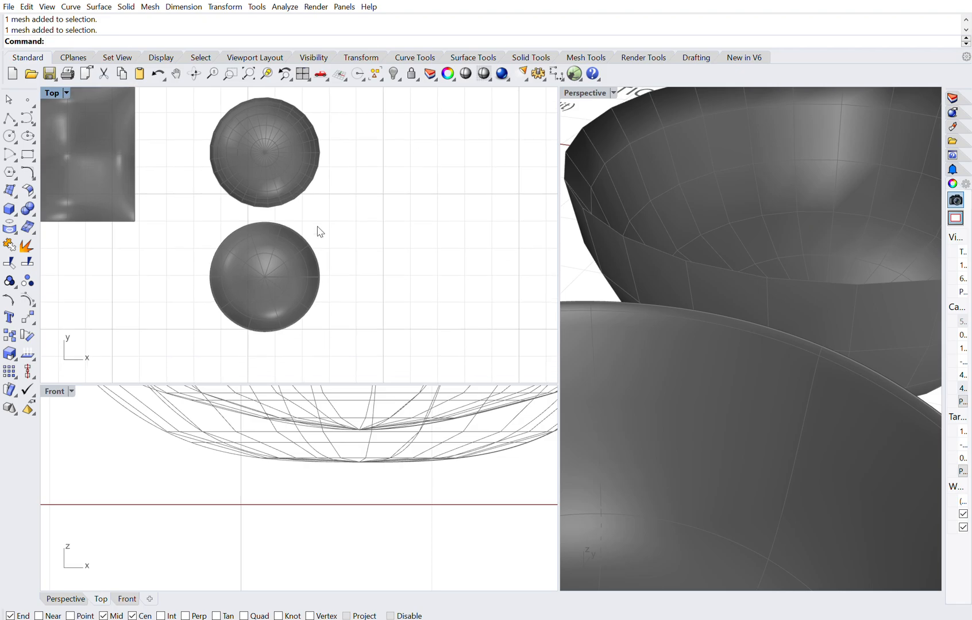
left_click(278, 154)
left_click(353, 203)
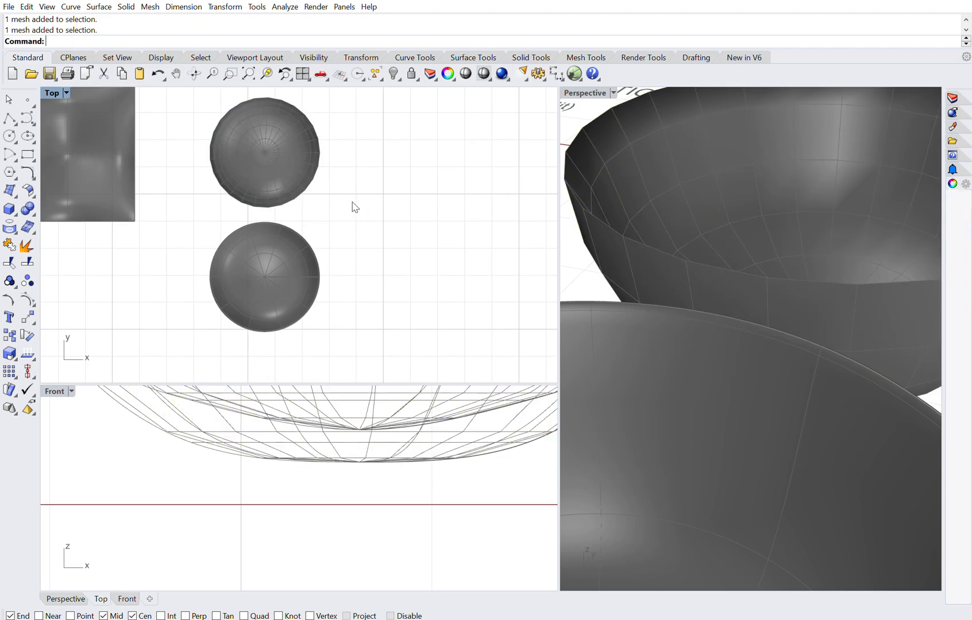
Step: Create a second, coarser mesh from the NURBS bowl with the Mesh command
scroll(285, 154, "down", 4)
scroll(278, 201, "up", 6)
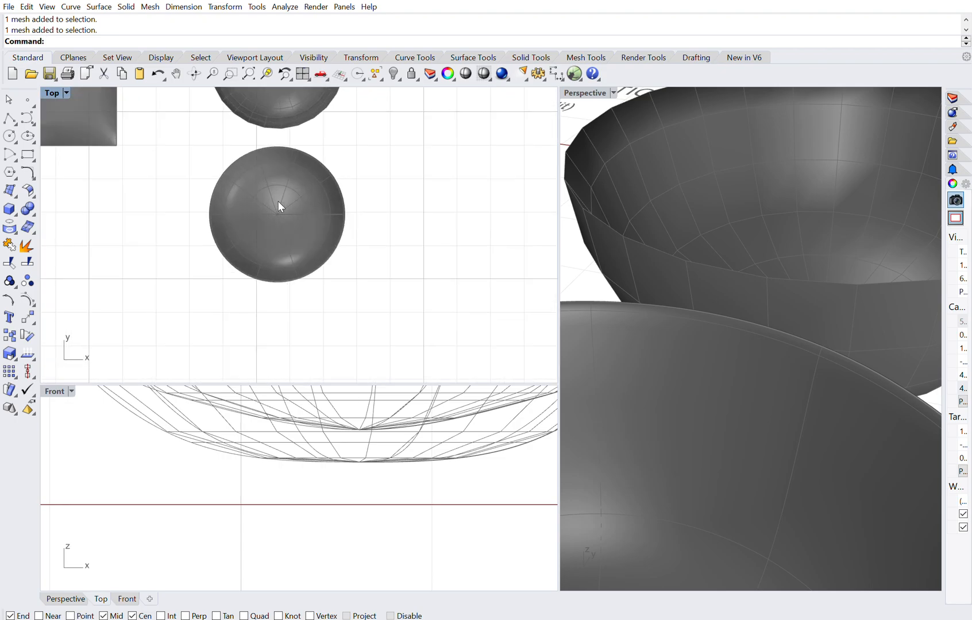
scroll(278, 201, "up", 2)
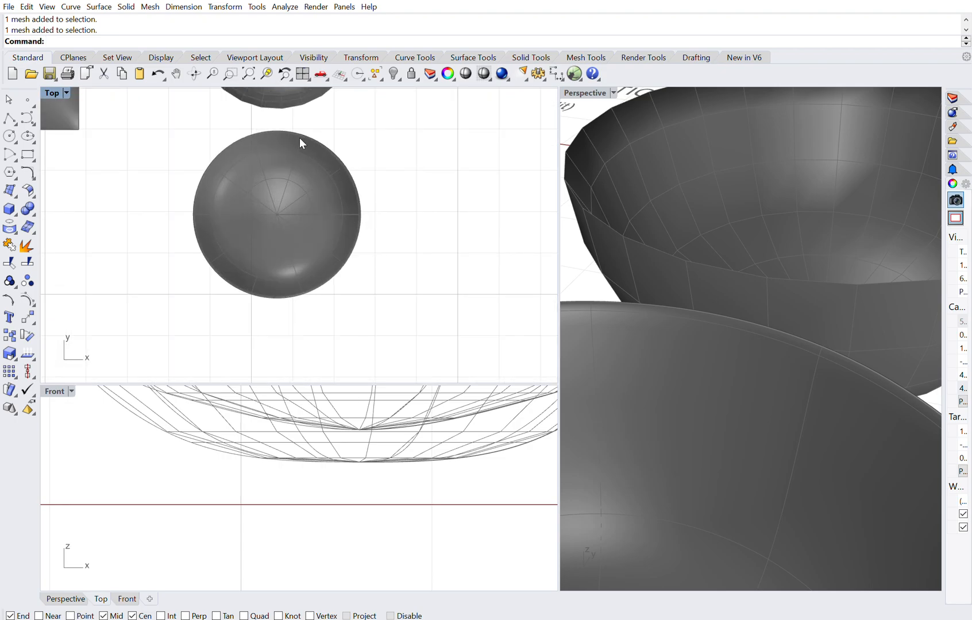
left_click(277, 178)
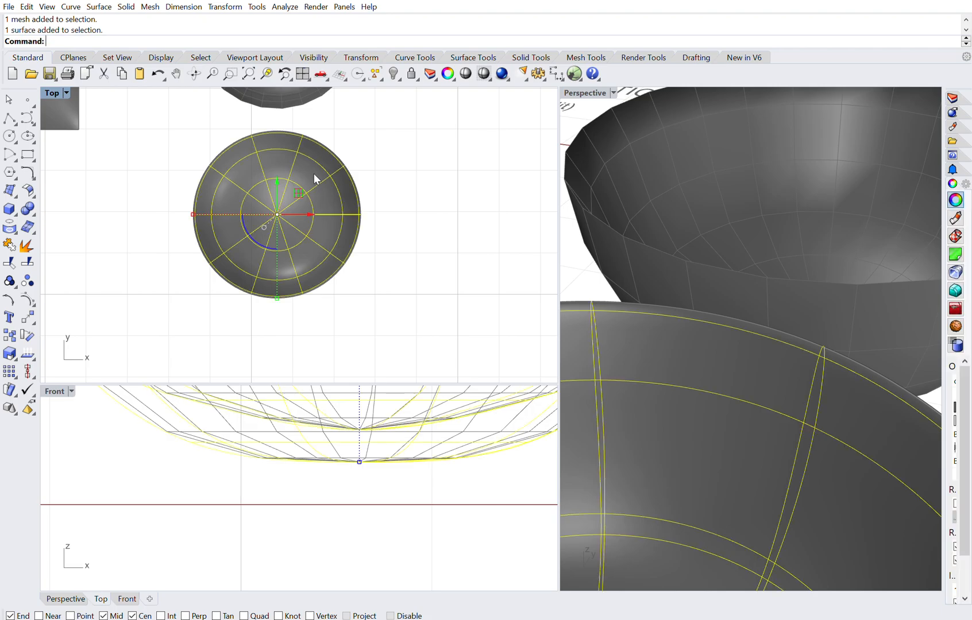
type("Mesh")
key("Return")
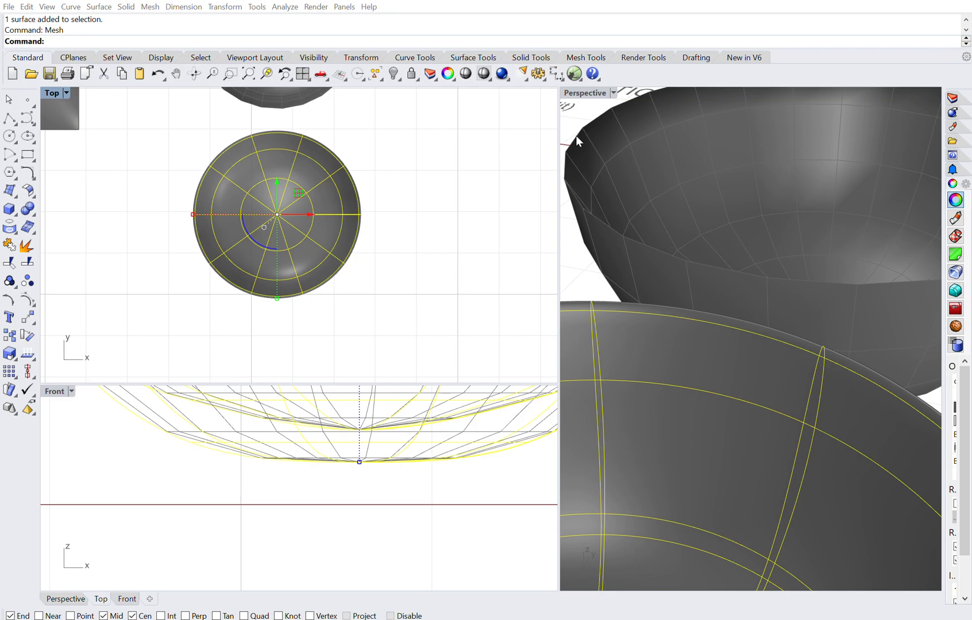
left_click(449, 250)
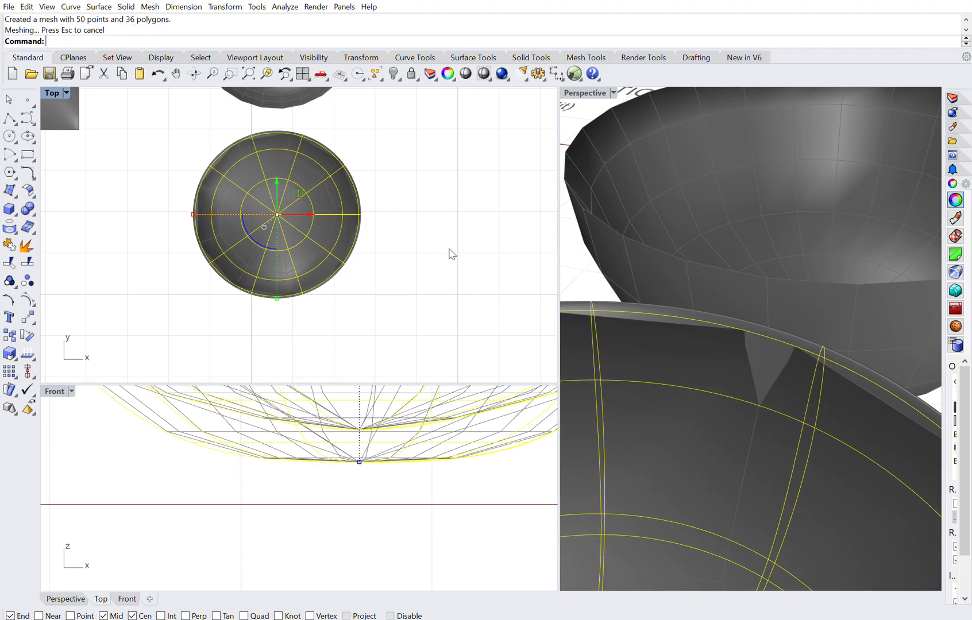
Step: Move the NURBS bowl along Y until it sits clear in front of the coarse mesh bowl
scroll(394, 140, "down", 4)
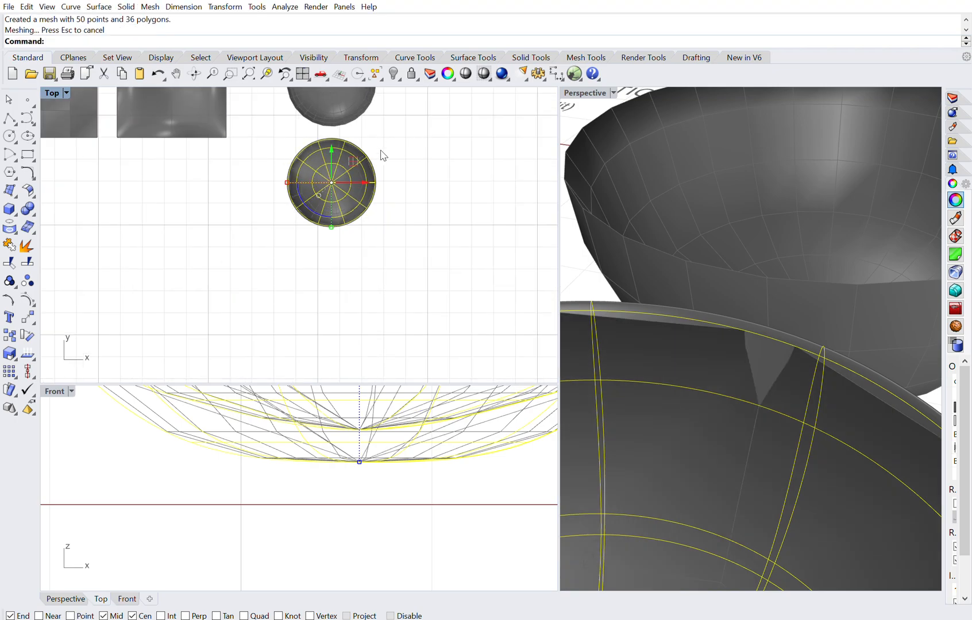
left_click_drag(332, 141, 327, 235)
left_click(417, 211)
Step: Compare the coarse mesh bowl's facets with the finer mesh and the NURBS bowl in the top and perspective views
scroll(335, 174, "up", 6)
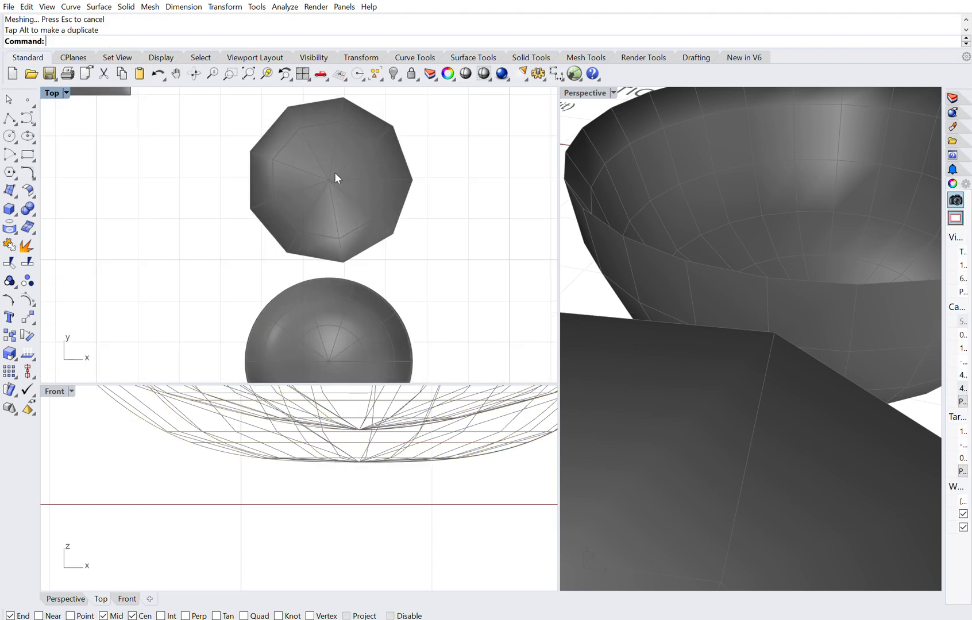
scroll(334, 175, "up", 2)
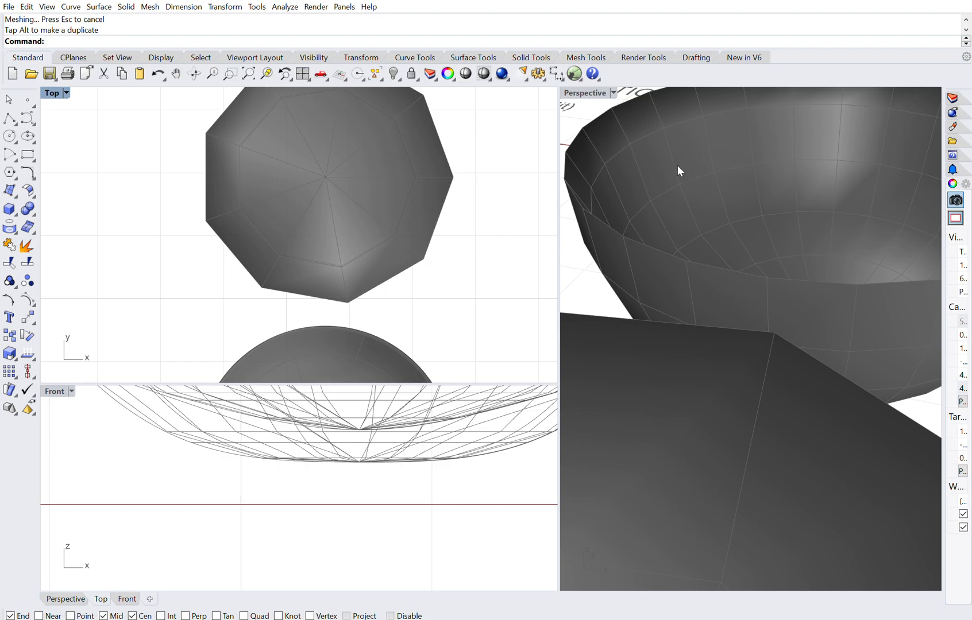
scroll(677, 166, "down", 10)
scroll(676, 170, "up", 3)
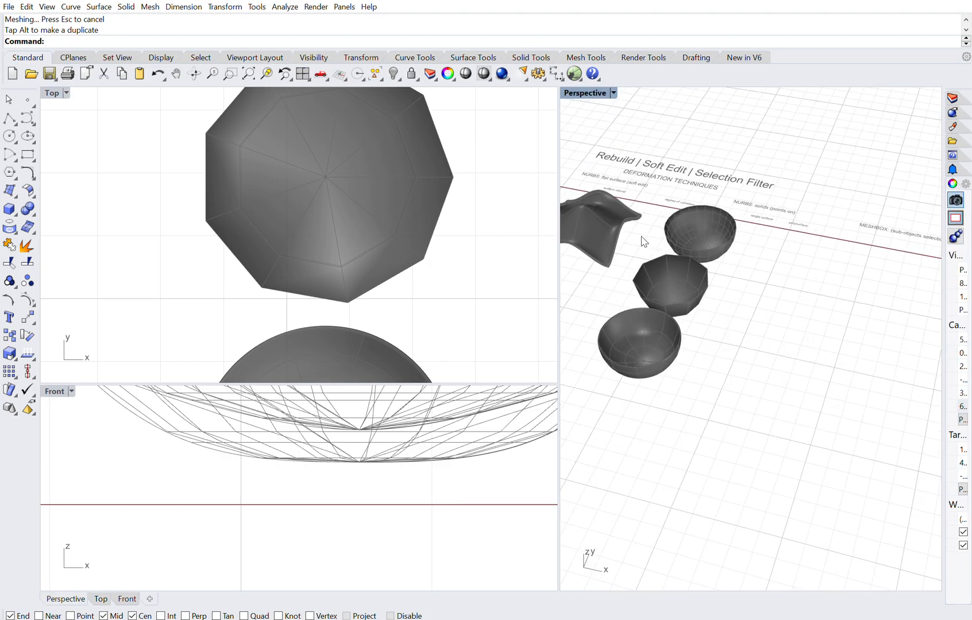
scroll(670, 296, "up", 5)
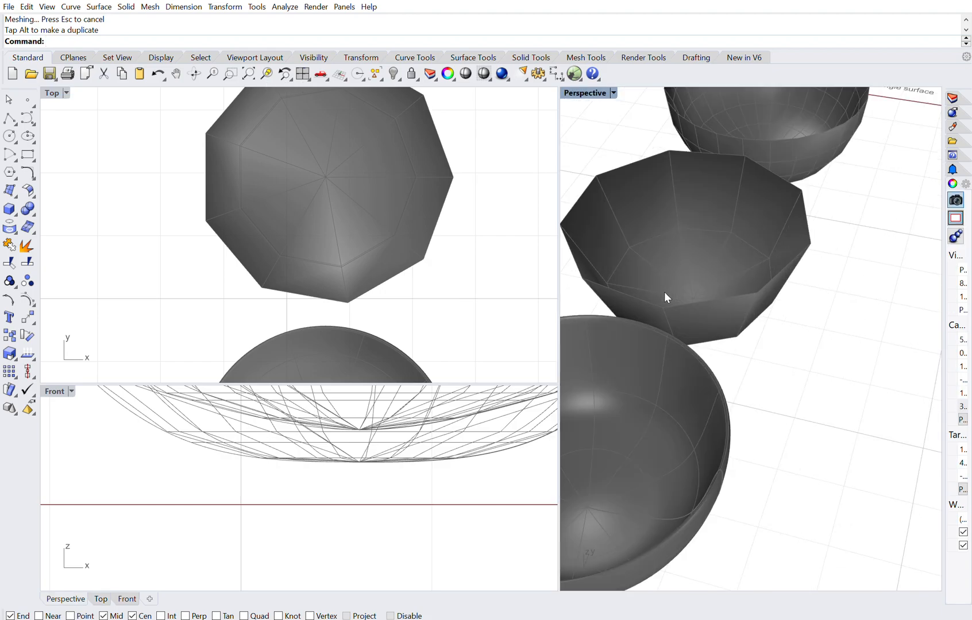
scroll(676, 267, "up", 2)
scroll(677, 267, "up", 5)
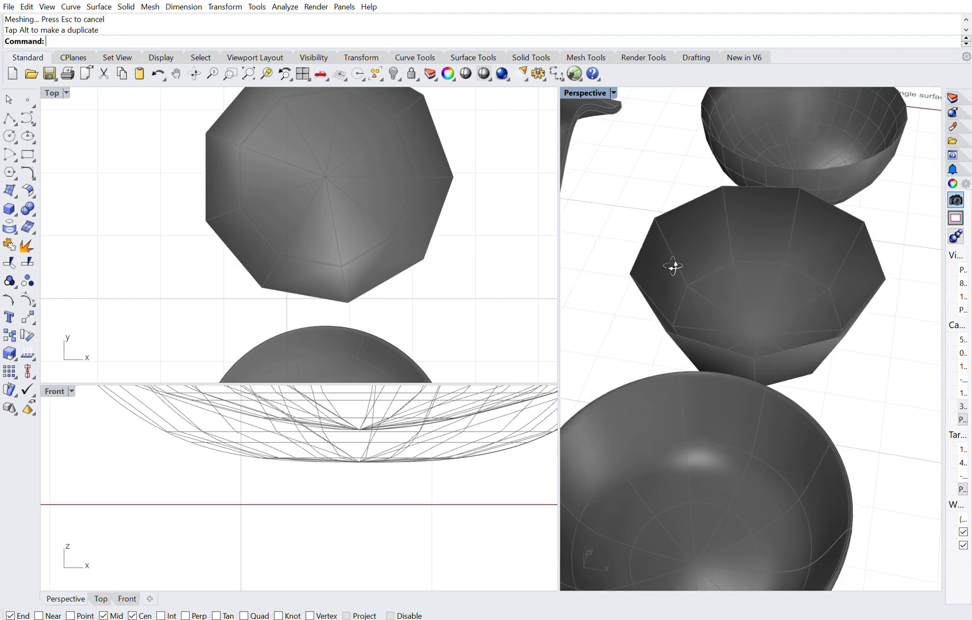
right_click_drag(669, 262, 663, 256)
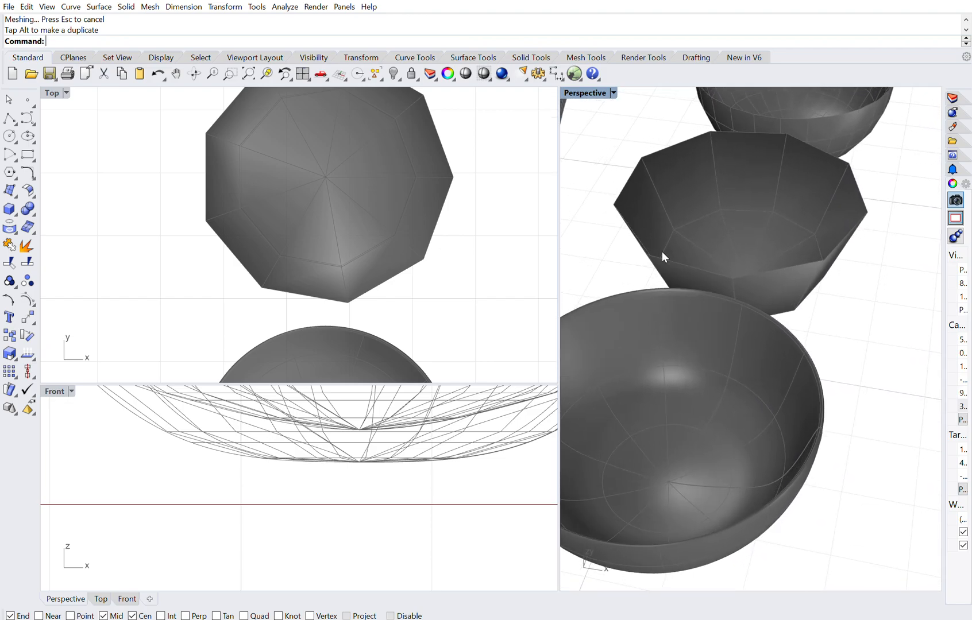
Step: Select the coarse mesh bowl to inspect its polygon edges in the top and perspective views, then clear the selection
scroll(303, 219, "down", 2)
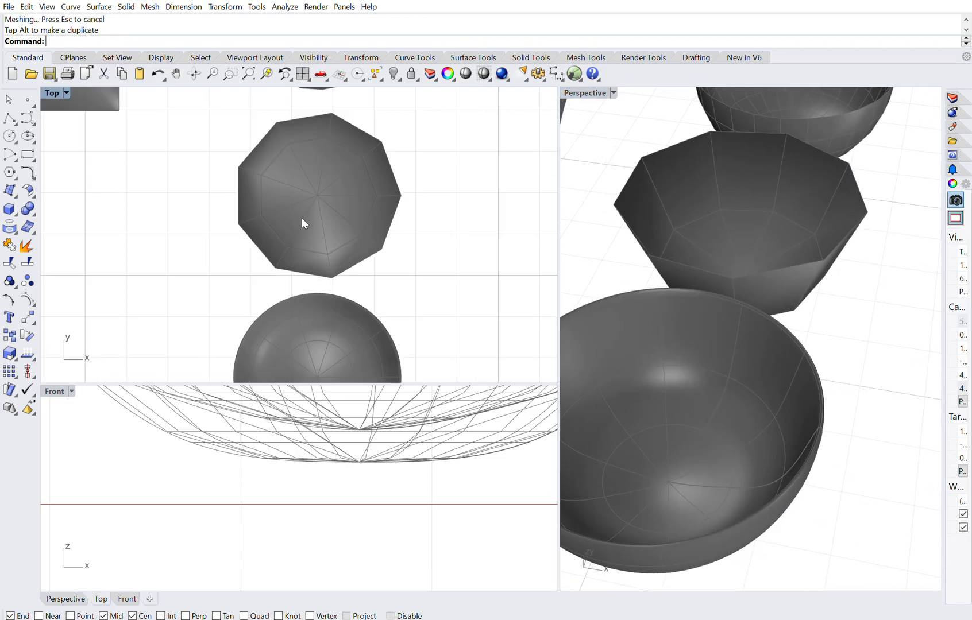
left_click(336, 219)
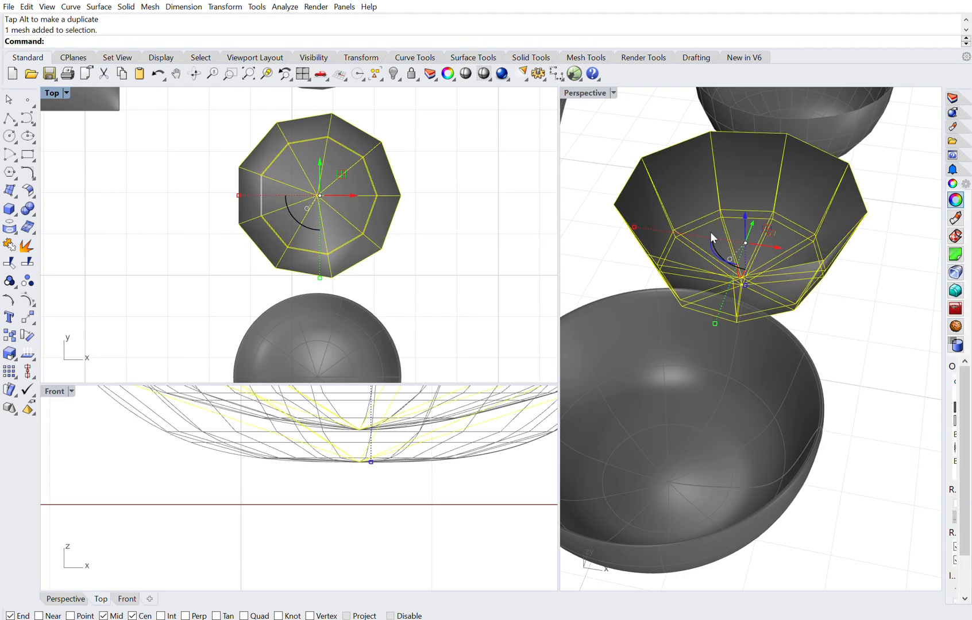
scroll(697, 222, "up", 5)
scroll(697, 225, "down", 5)
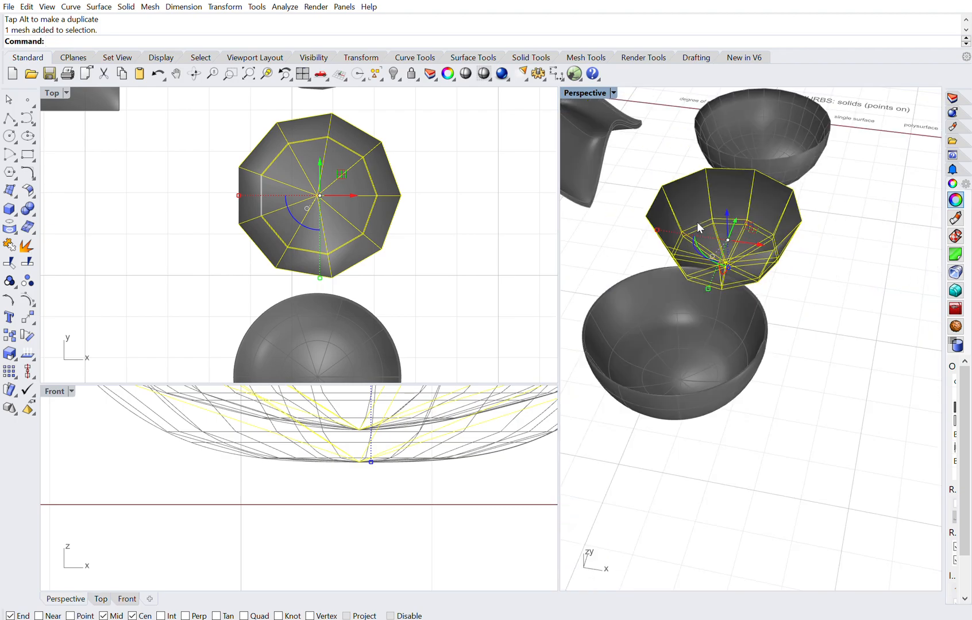
left_click(640, 181)
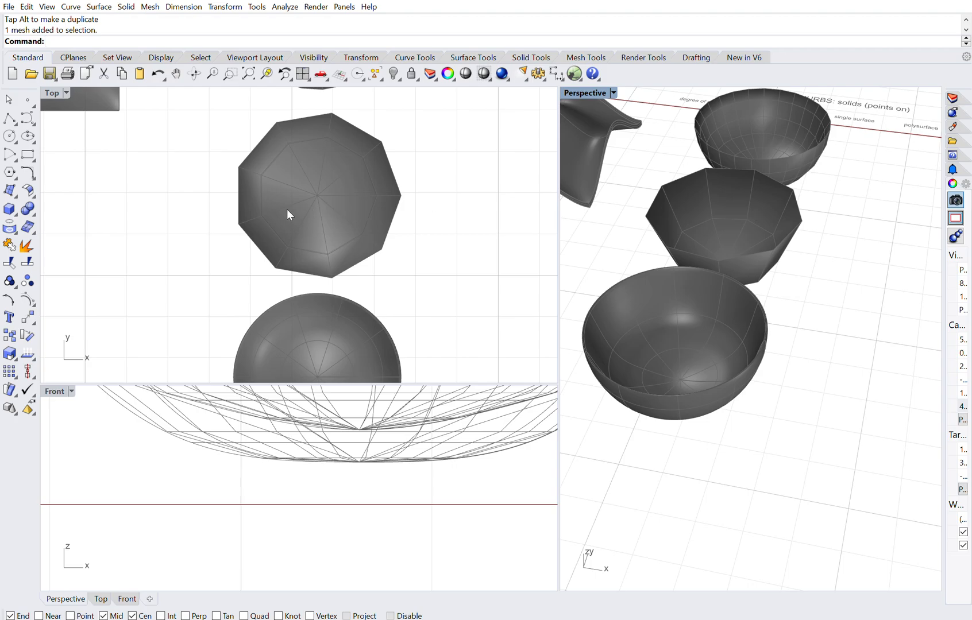
Step: Try to unroll the doubly curved NURBS bowl with UnrollSrf
left_click(211, 208)
scroll(210, 208, "down", 3)
scroll(345, 207, "up", 3)
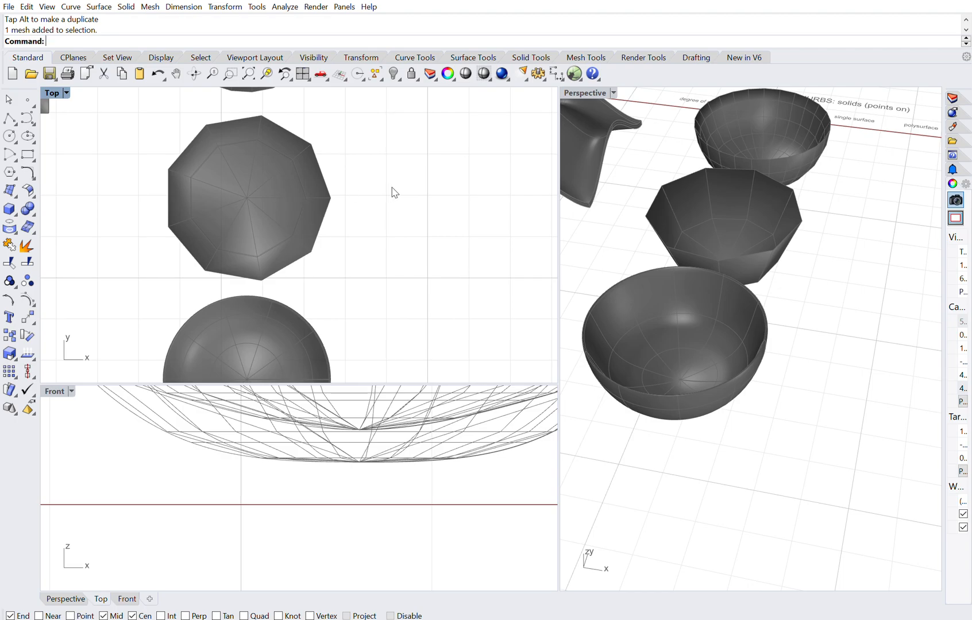
type("UnrollSrf")
key("Return")
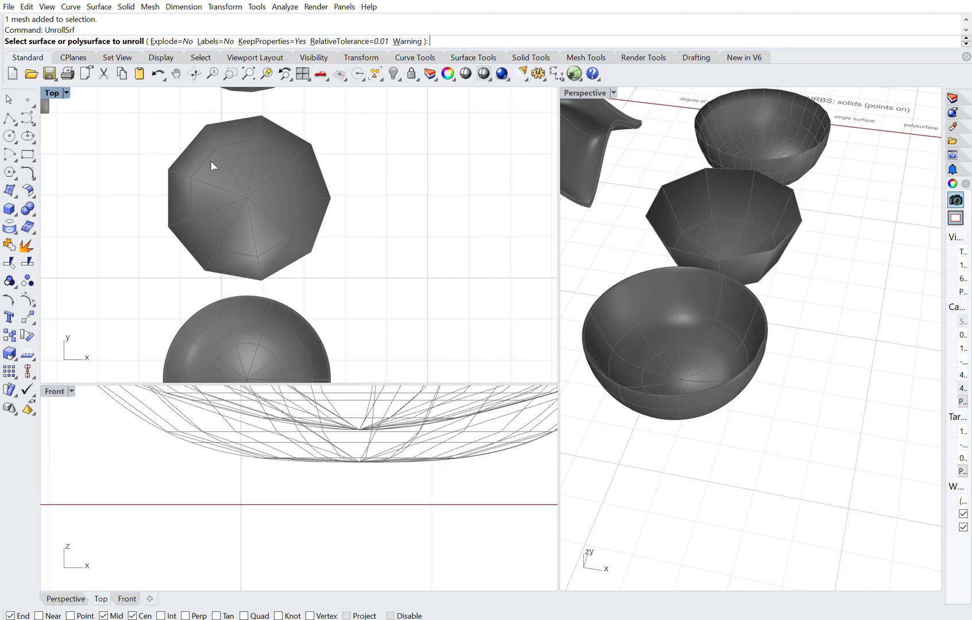
scroll(192, 148, "down", 3)
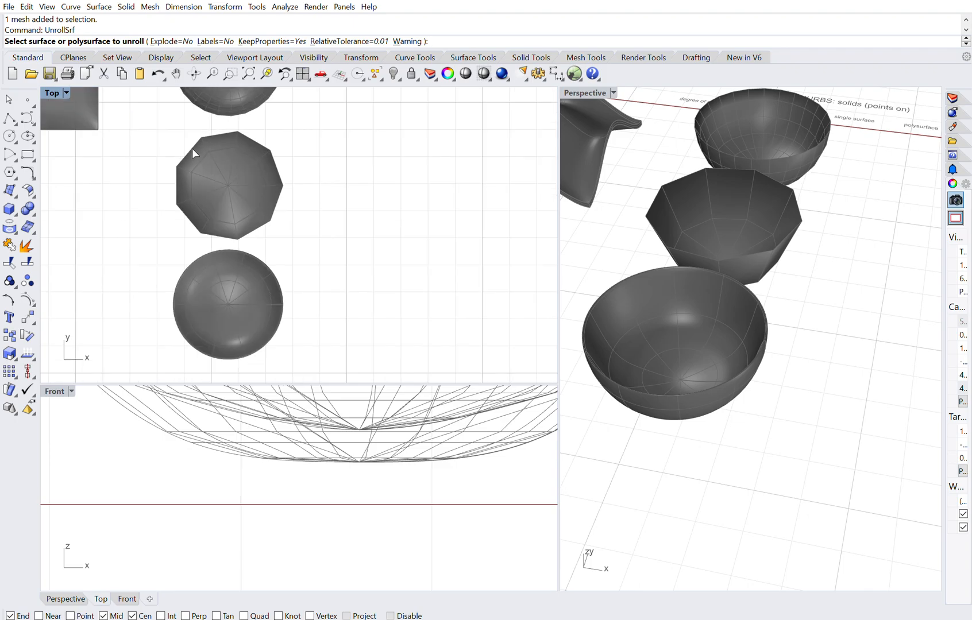
scroll(240, 325, "up", 3)
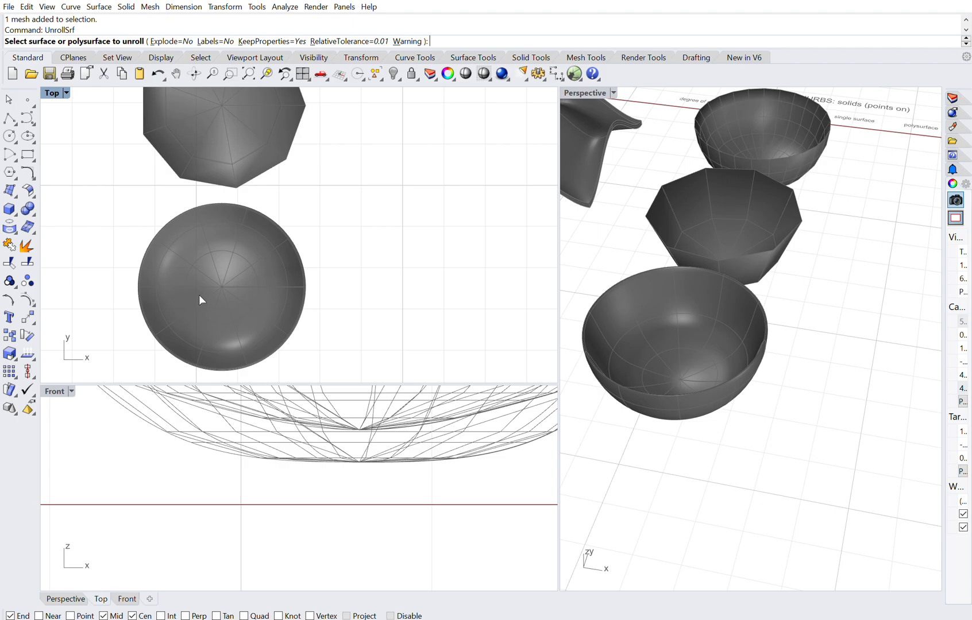
left_click_drag(320, 350, 139, 228)
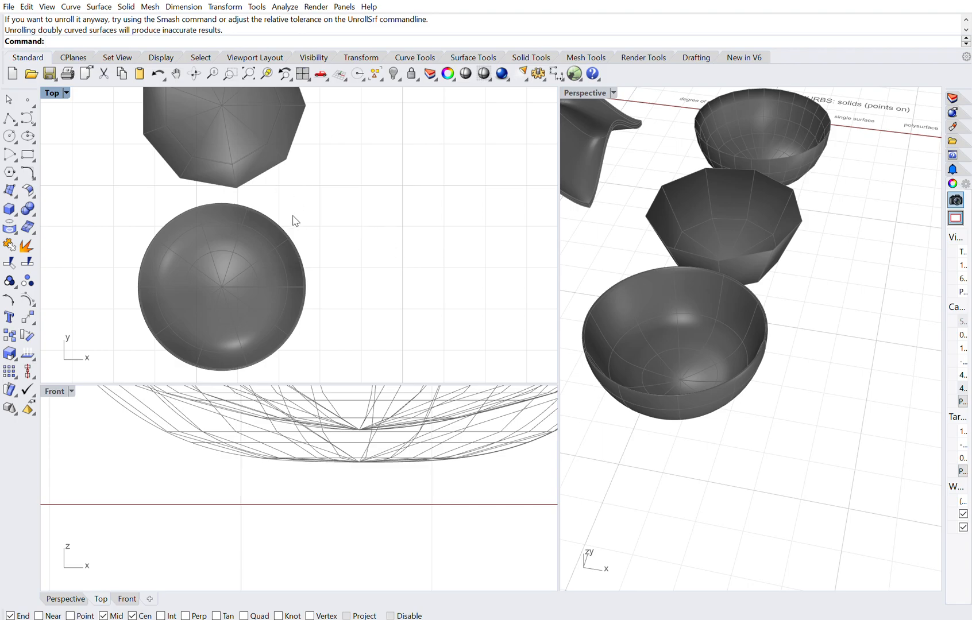
Step: Convert the coarse mesh bowl to a NURBS polysurface with MeshToNURB
scroll(267, 284, "down", 5)
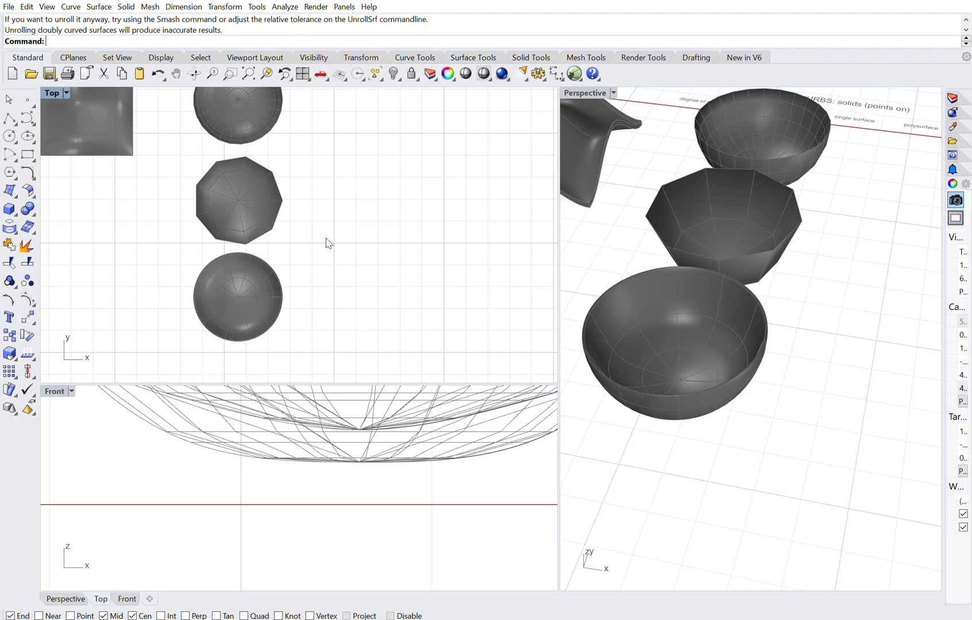
scroll(316, 206, "down", 7)
scroll(322, 205, "up", 6)
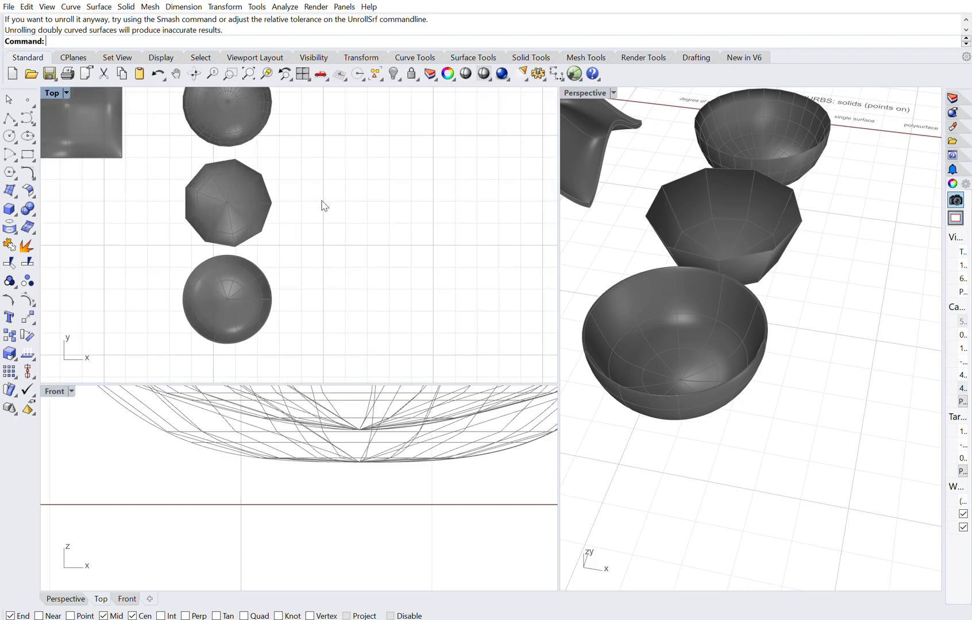
scroll(322, 208, "up", 3)
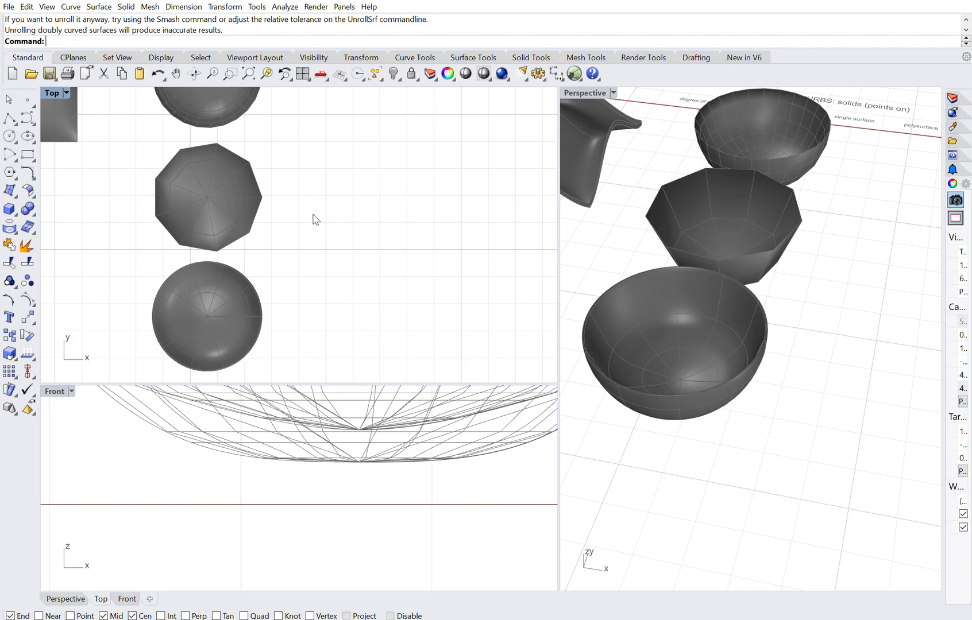
left_click(239, 191)
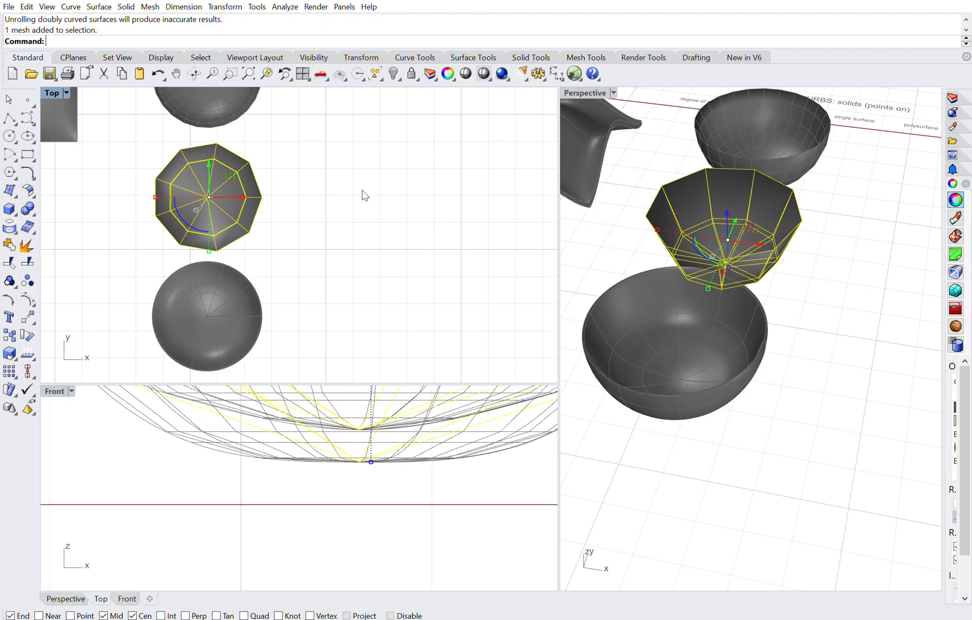
type("MeshToNURB")
key("Return")
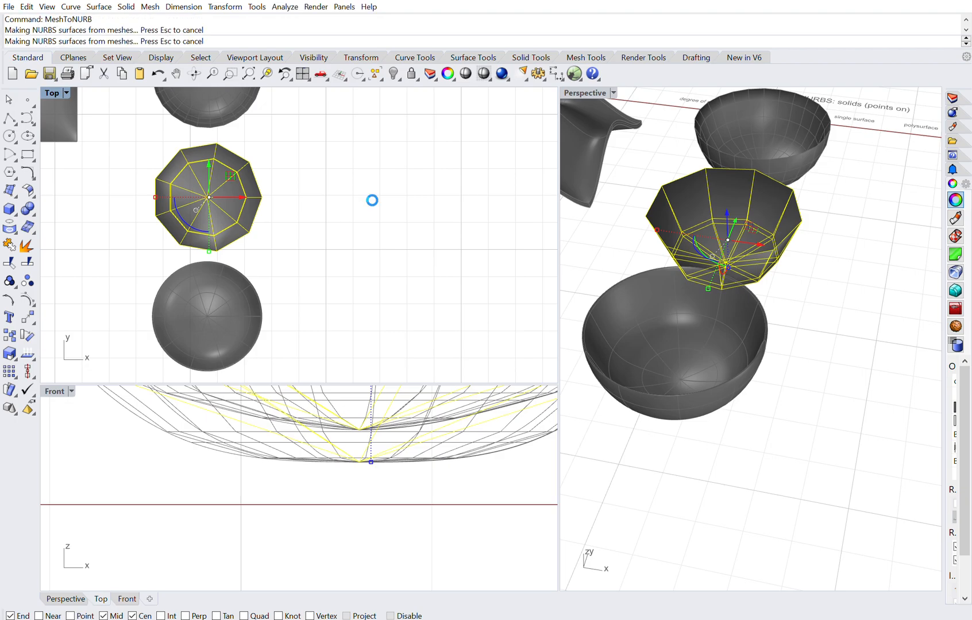
Step: Move the coarse mesh bowl along X so it stands clear beside its NURBS polysurface copy, and deselect it
left_click_drag(235, 184, 363, 184)
right_click_drag(811, 293, 850, 294)
scroll(734, 298, "down", 5)
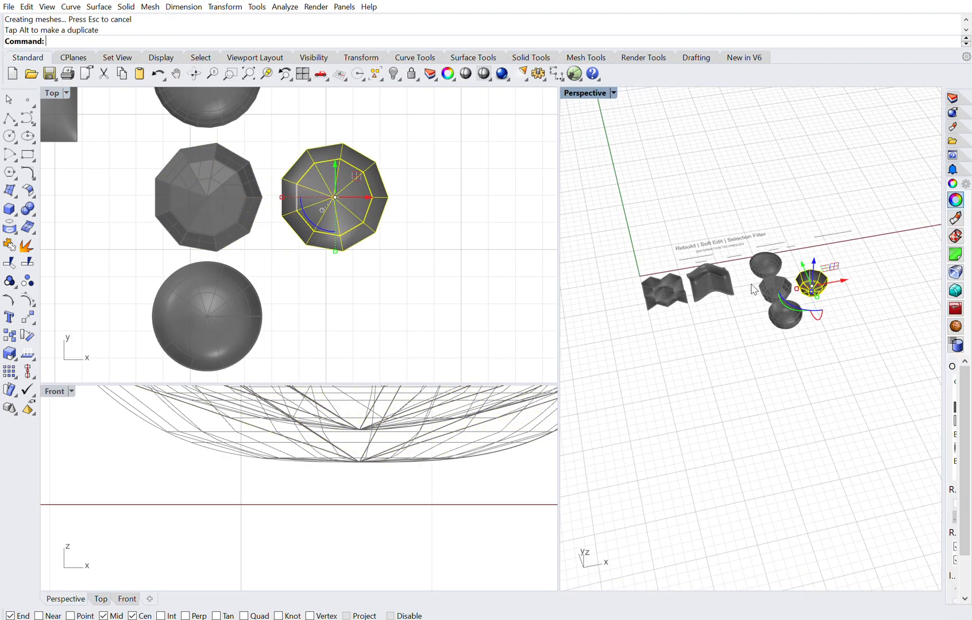
scroll(796, 287, "up", 8)
left_click(790, 309)
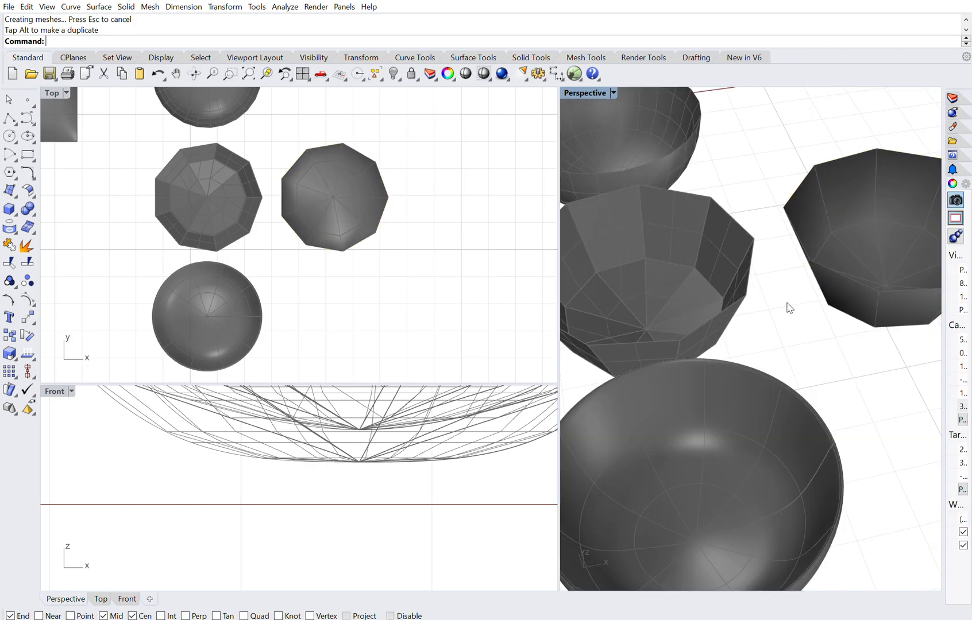
Step: Unroll the NURBS polysurface version of the coarse bowl with UnrollSrf, keeping Explode=No and Labels=No and adding no curves
left_click(852, 234)
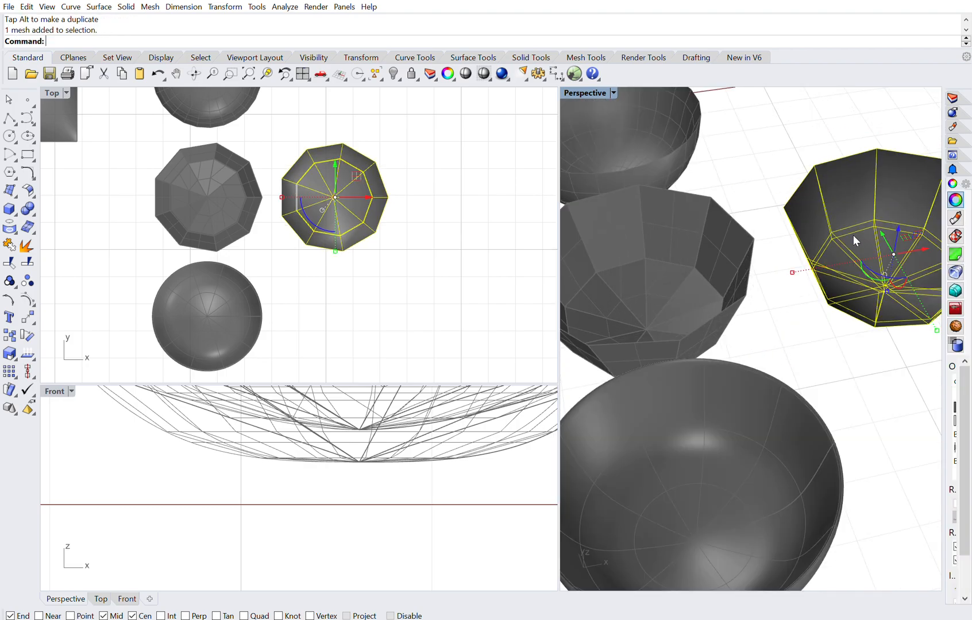
left_click(712, 245)
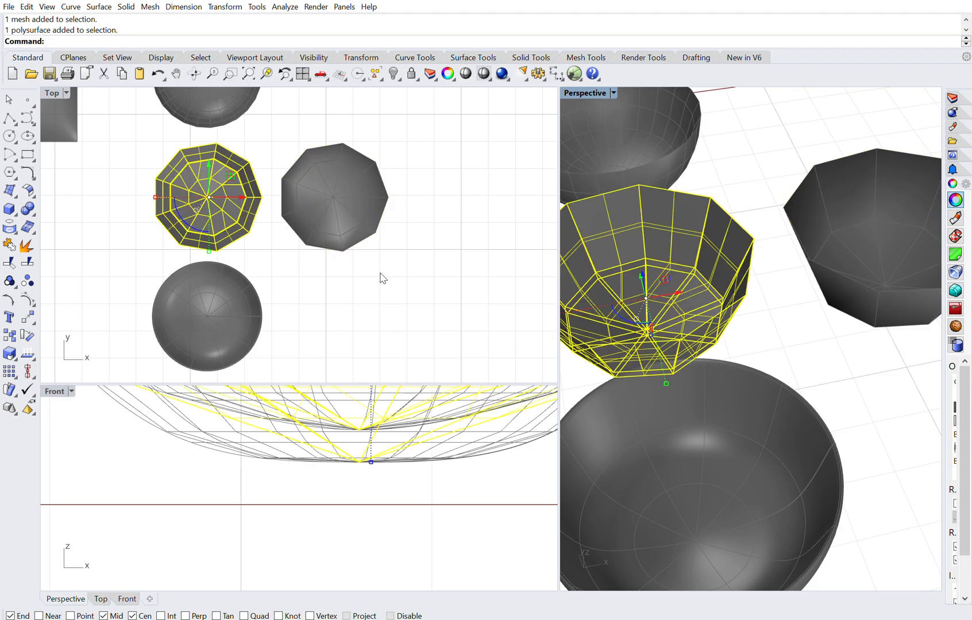
type("UnrollSrf")
key("Return")
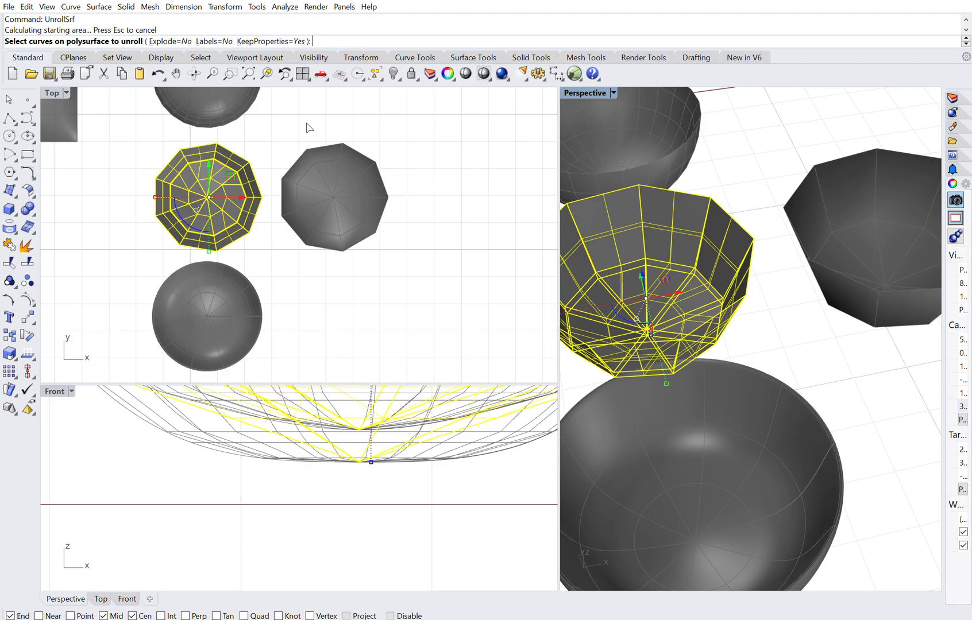
right_click(282, 123)
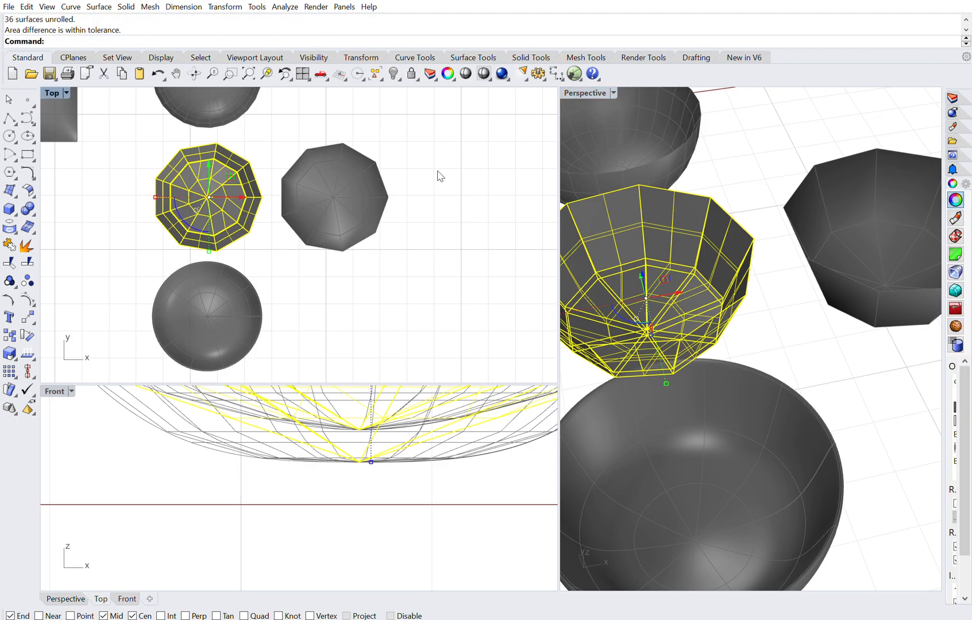
Step: Move the unrolled bowl pattern down and across to clear space below the square surfaces, beside the bowls
scroll(441, 157, "down", 8)
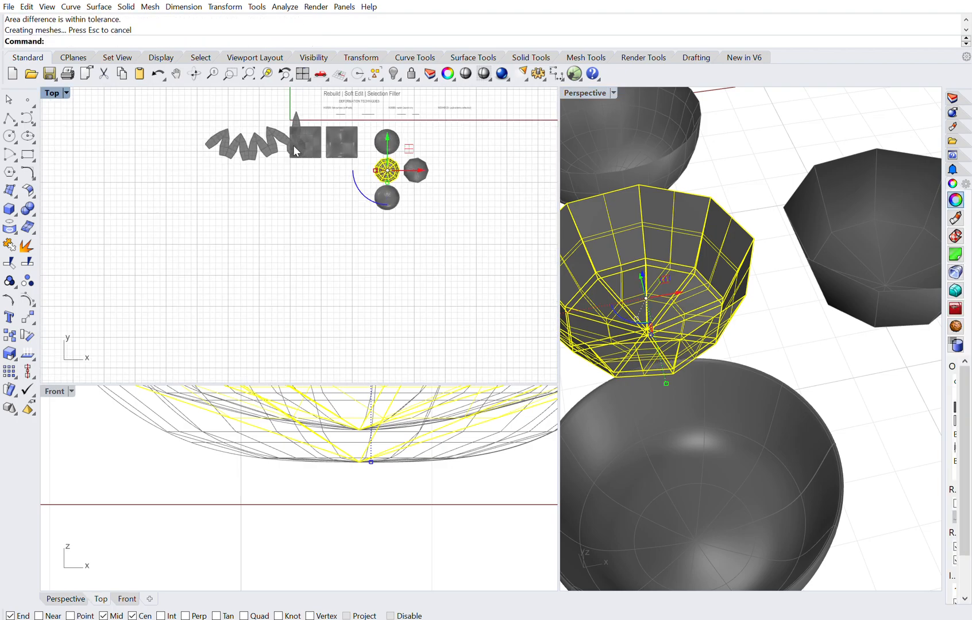
left_click(271, 132)
left_click_drag(257, 102, 256, 157)
left_click_drag(284, 198, 345, 198)
Step: Examine the flat facets and shared edges of the unrolled pattern in the top view, and clear its selection
scroll(356, 197, "up", 1)
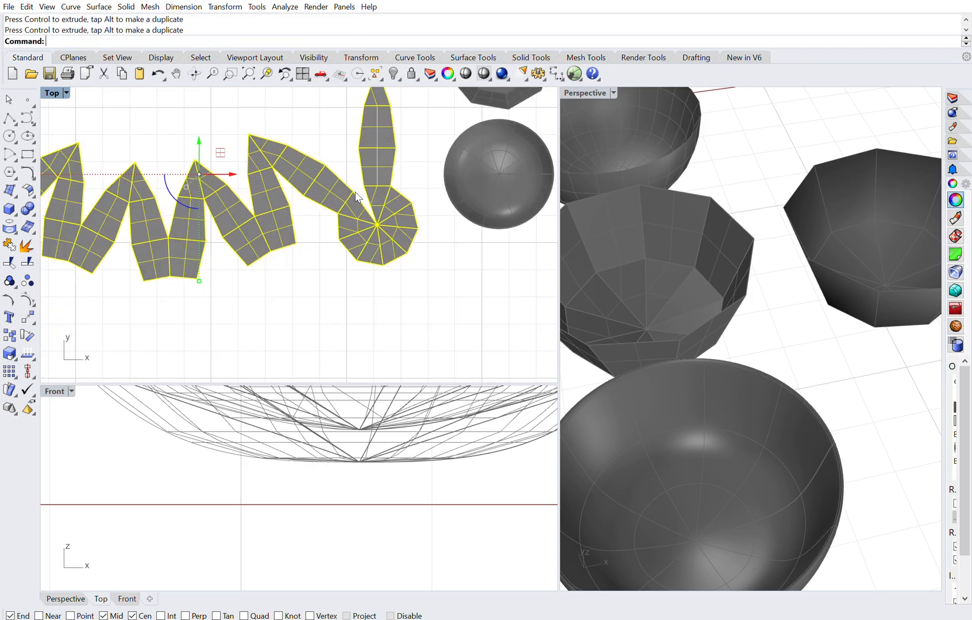
scroll(250, 220, "up", 3)
scroll(250, 220, "up", 1)
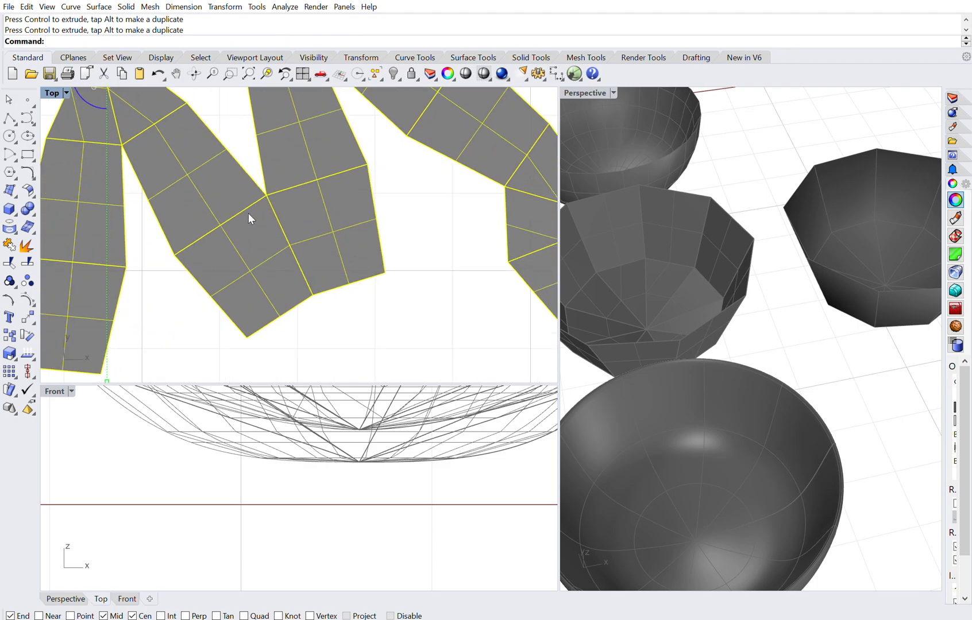
scroll(266, 183, "down", 2)
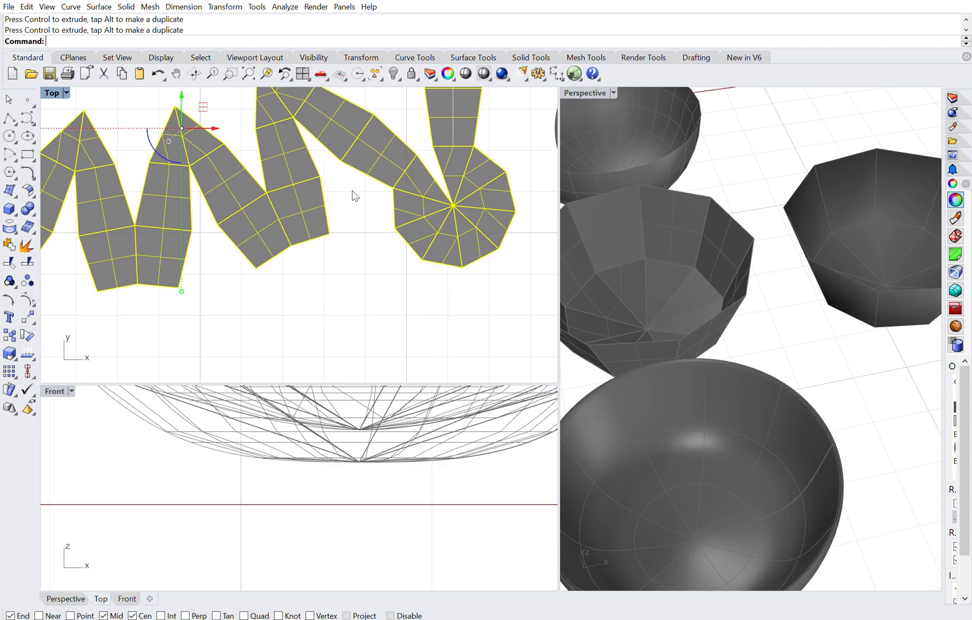
scroll(423, 189, "up", 4)
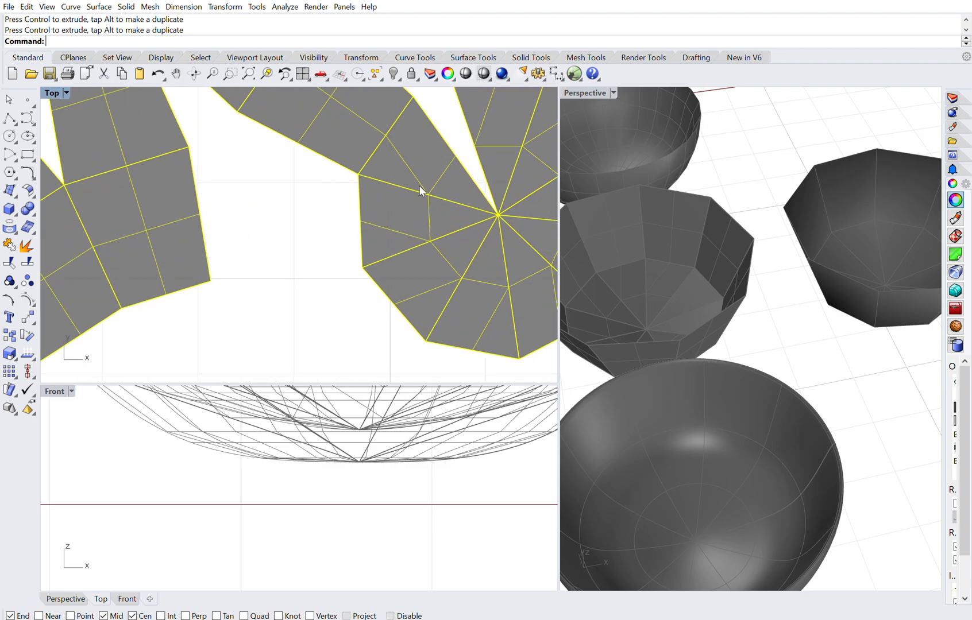
scroll(422, 191, "down", 4)
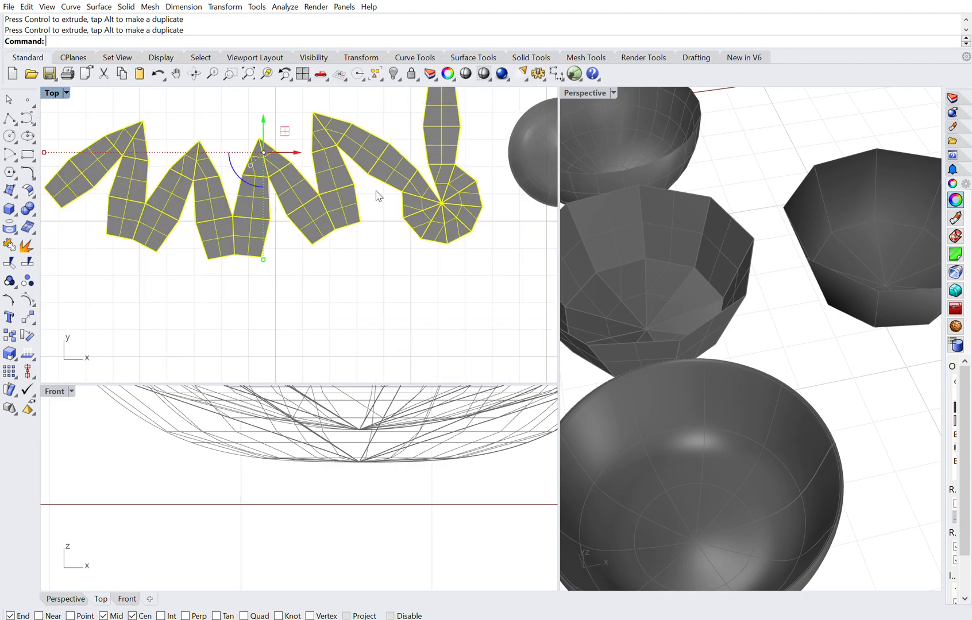
key("Escape")
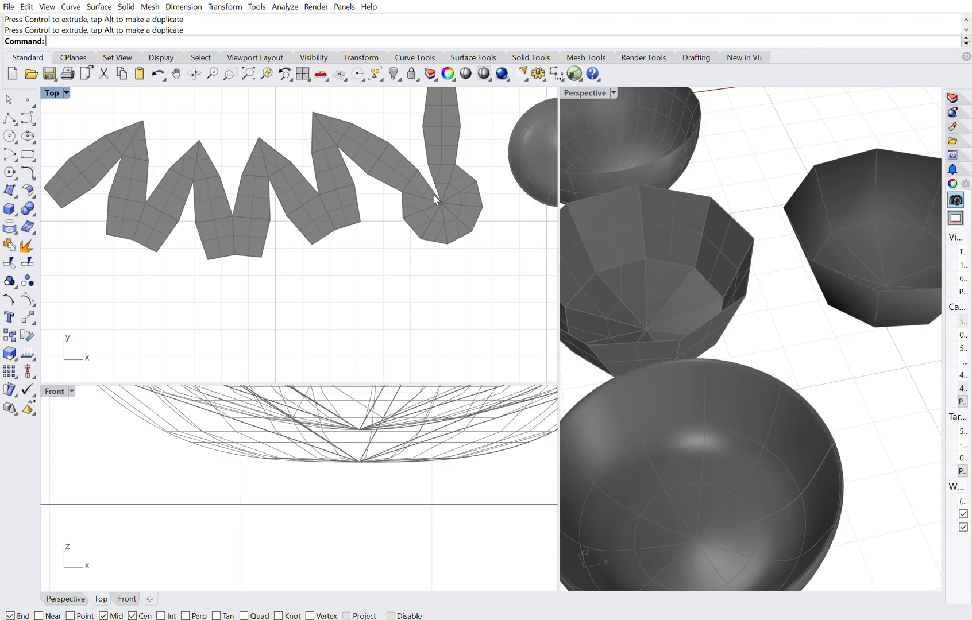
scroll(440, 186, "up", 4)
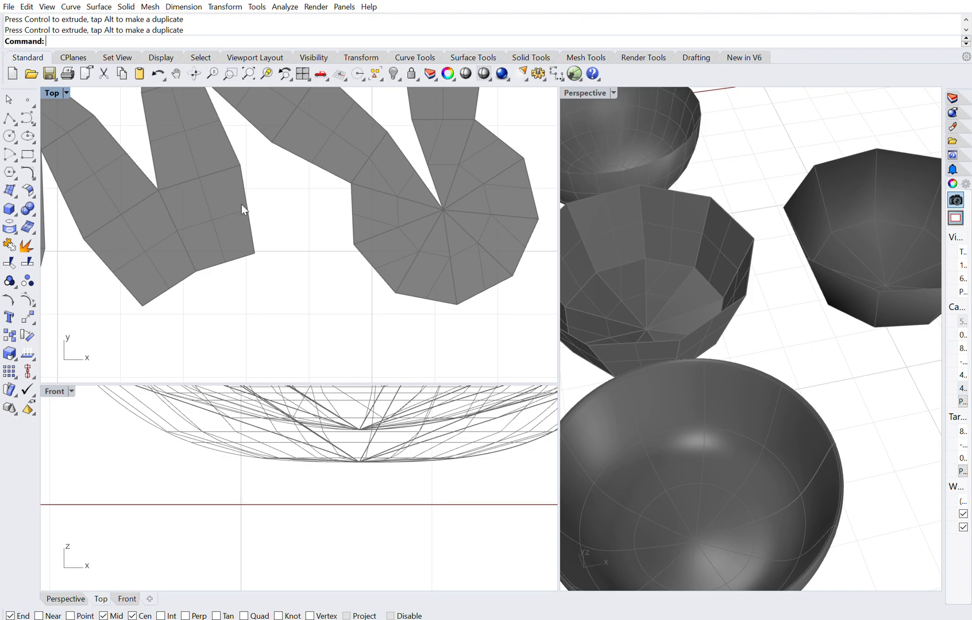
scroll(211, 226, "down", 8)
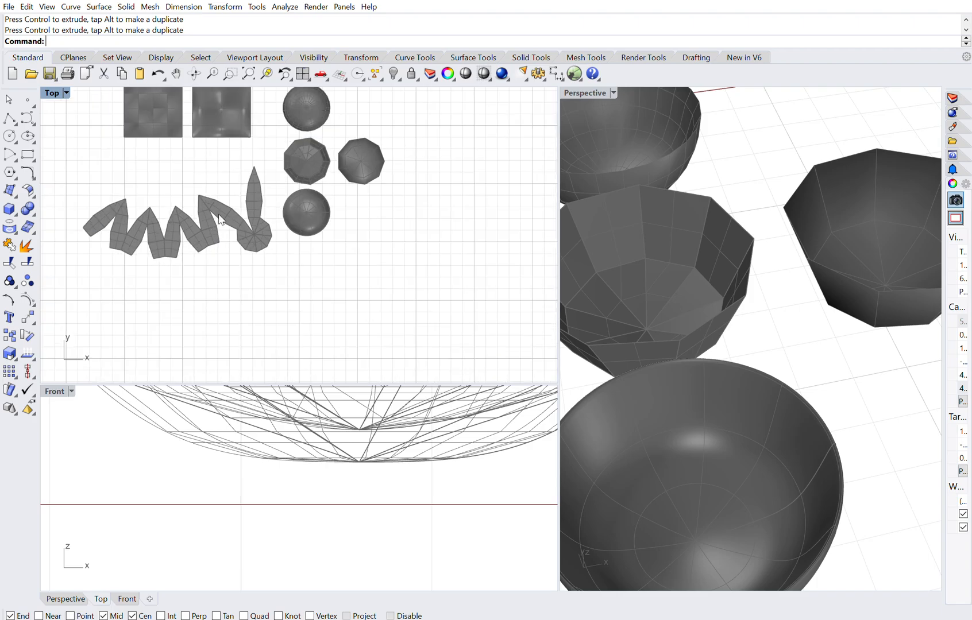
scroll(232, 223, "up", 5)
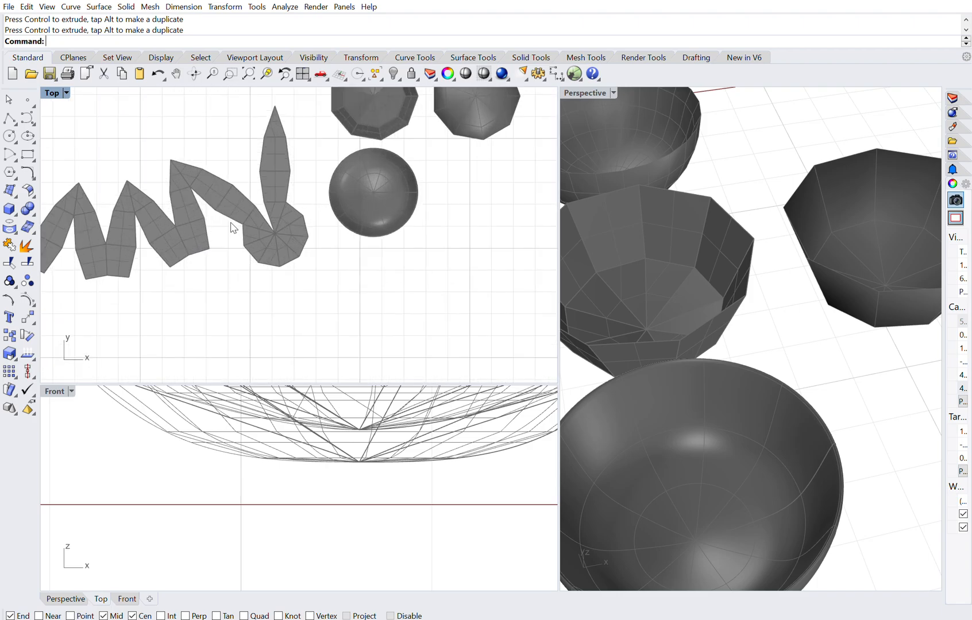
Step: Select the unrolled pattern and the polysurface bowl in turn to compare them, and clear the selection
left_click(240, 191)
scroll(239, 189, "down", 4)
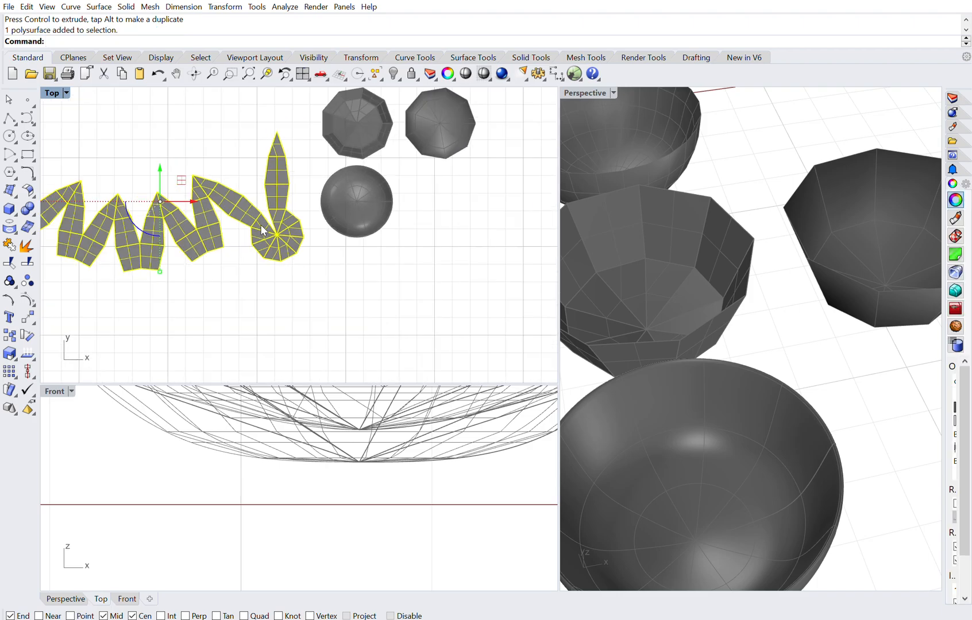
left_click(675, 235)
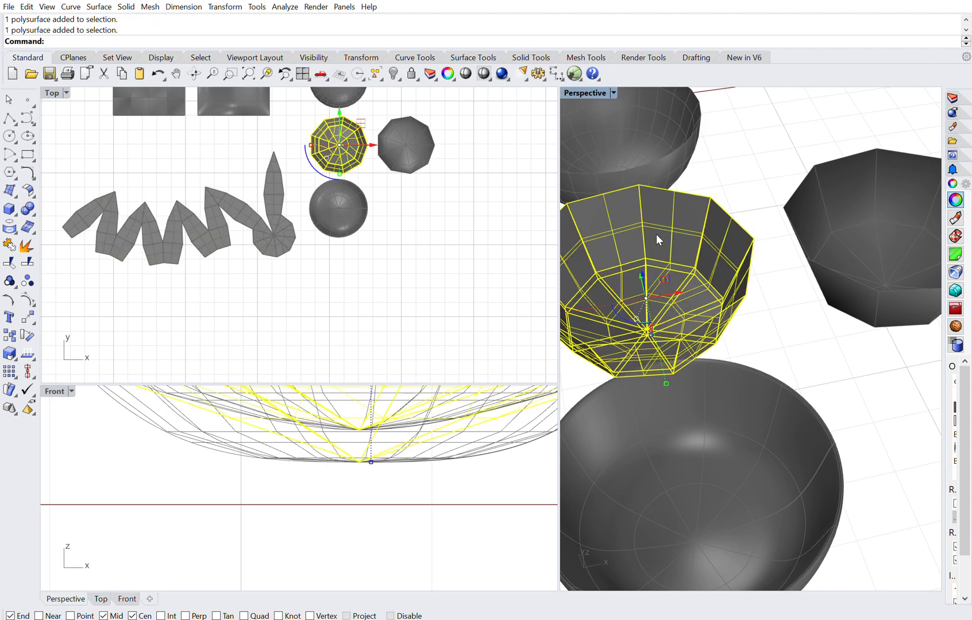
left_click(744, 164)
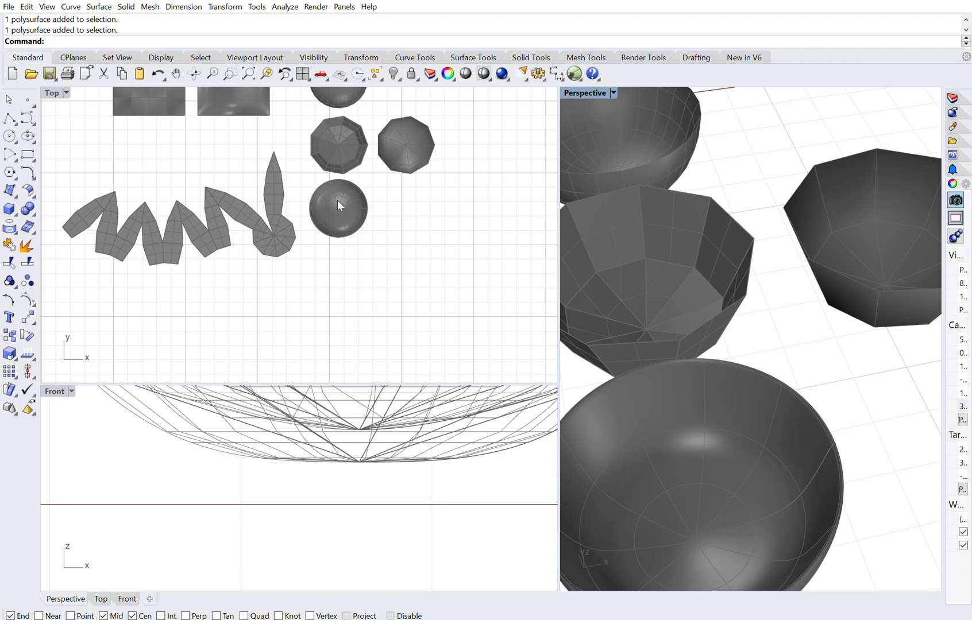
scroll(337, 200, "down", 2)
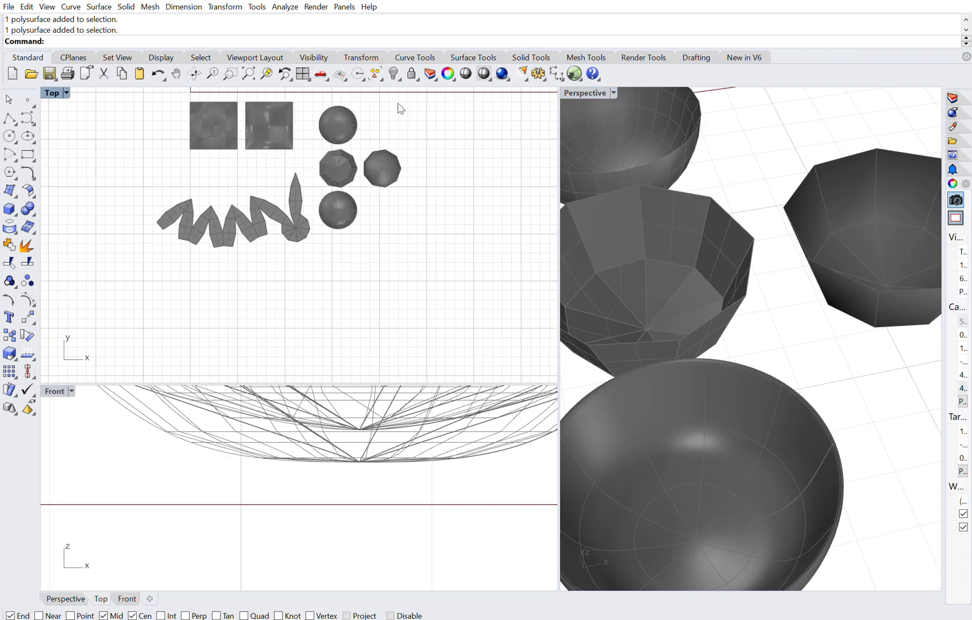
scroll(374, 124, "up", 3)
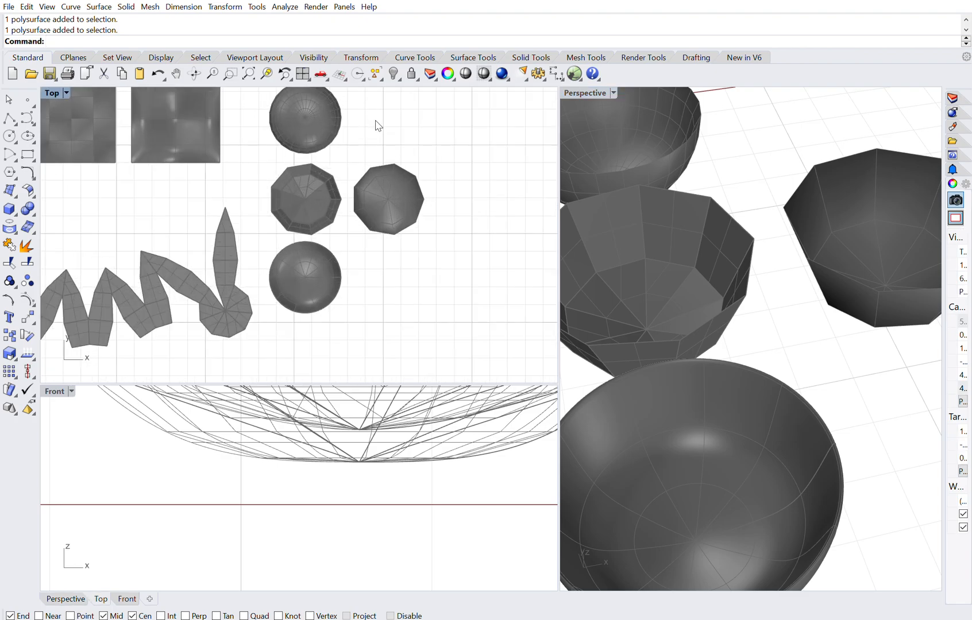
Step: Compare the fine mesh bowl, coarse mesh bowl, polysurface bowl and unrolled pattern by selecting each in turn, ending with nothing selected
left_click(288, 113)
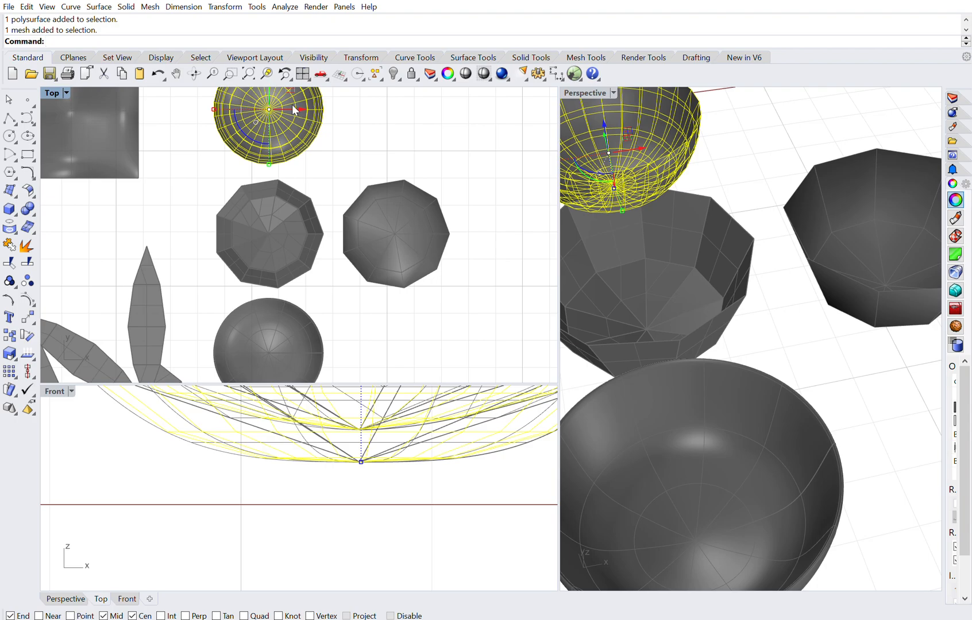
scroll(291, 106, "down", 3)
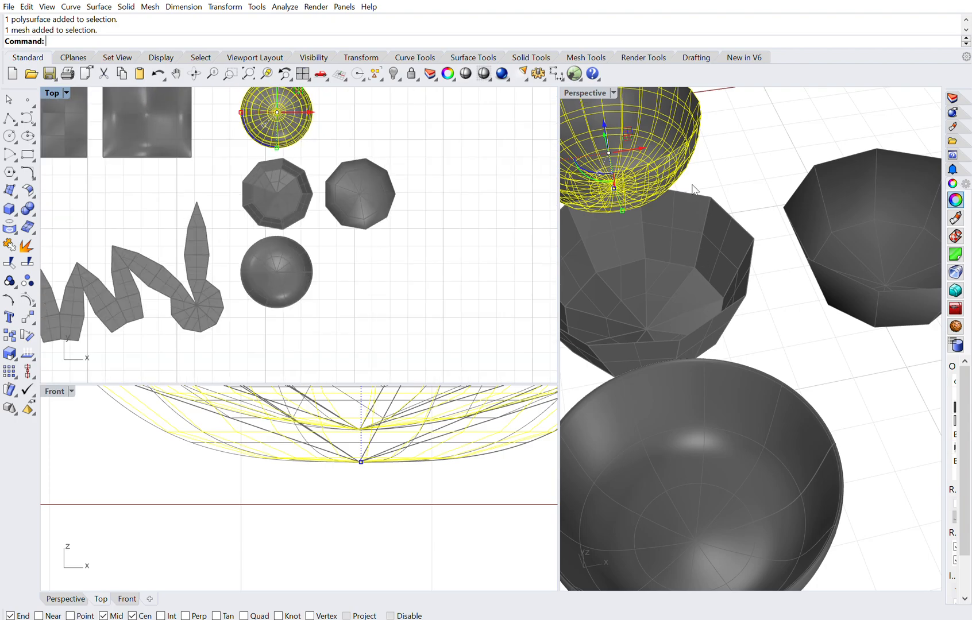
scroll(684, 276, "down", 4)
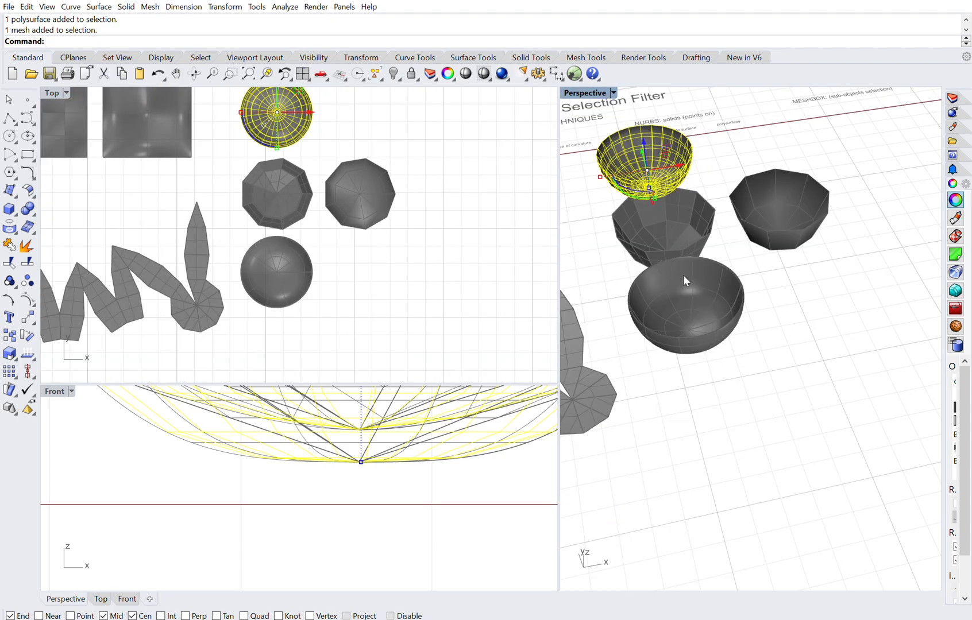
left_click(366, 208)
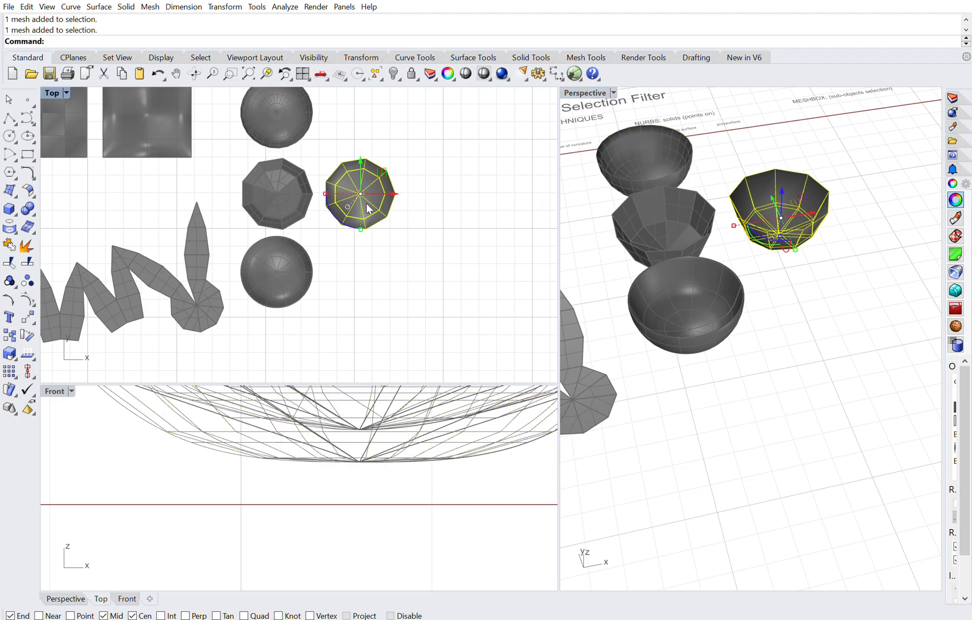
scroll(311, 204, "up", 5)
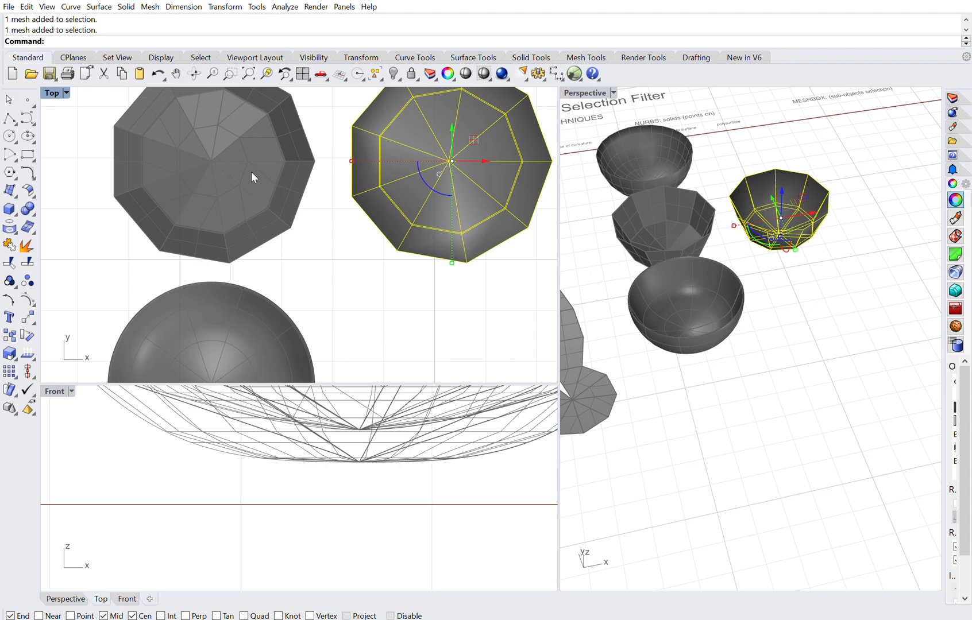
left_click(254, 178)
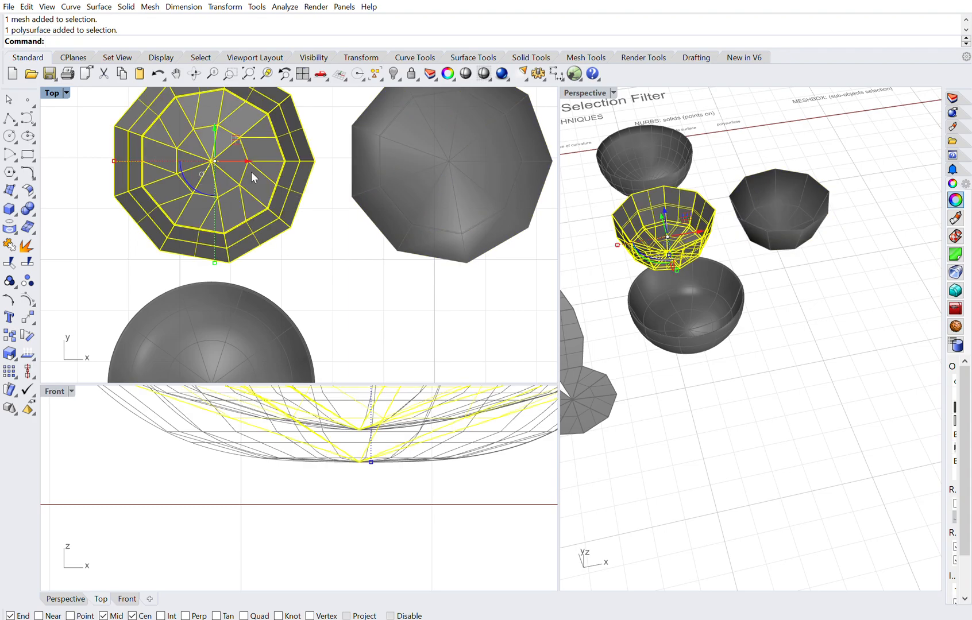
scroll(332, 139, "down", 5)
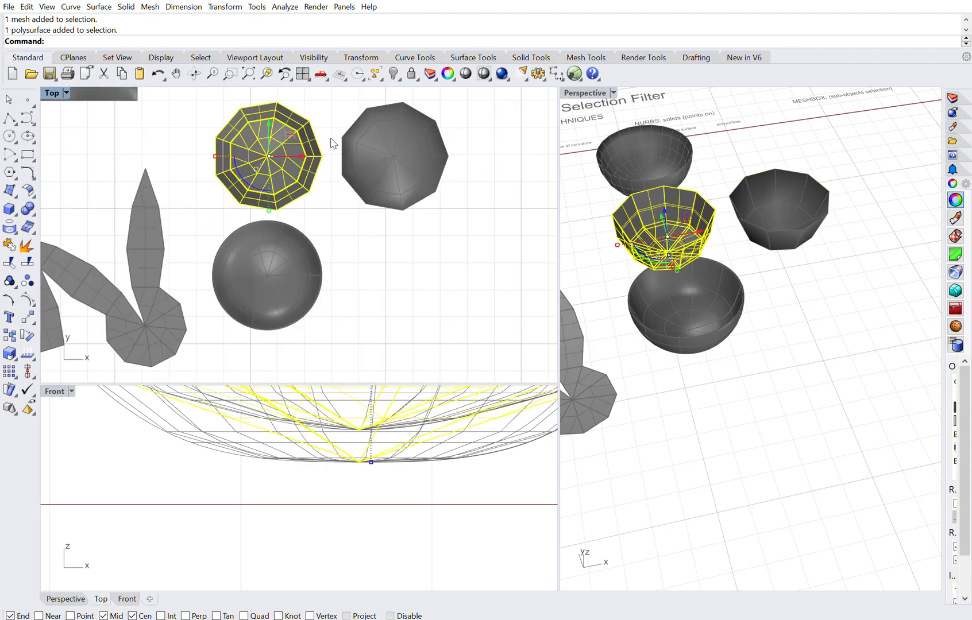
left_click(328, 204)
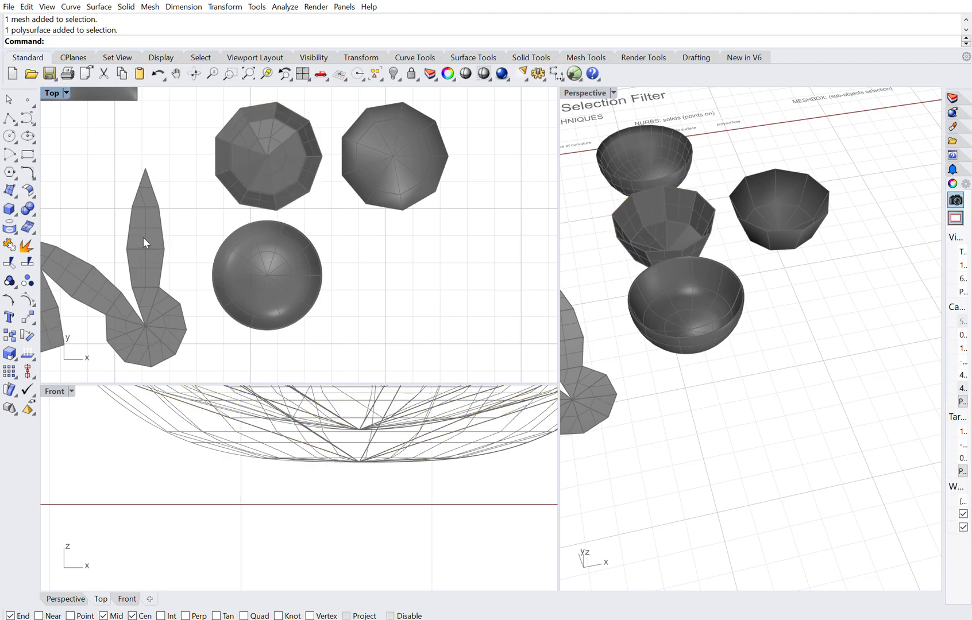
left_click(146, 243)
left_click(322, 226)
scroll(251, 227, "down", 8)
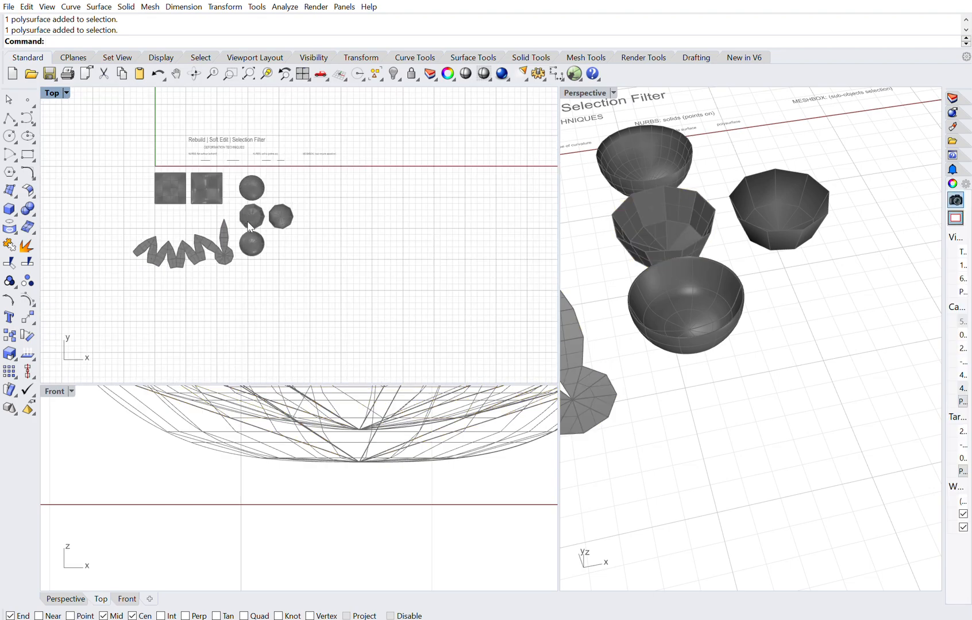
Step: Draw a solid box with a square base below the MESHBOX heading, to the side of the bowls and slightly taller than them
scroll(323, 145, "up", 6)
right_click_drag(243, 197, 249, 167)
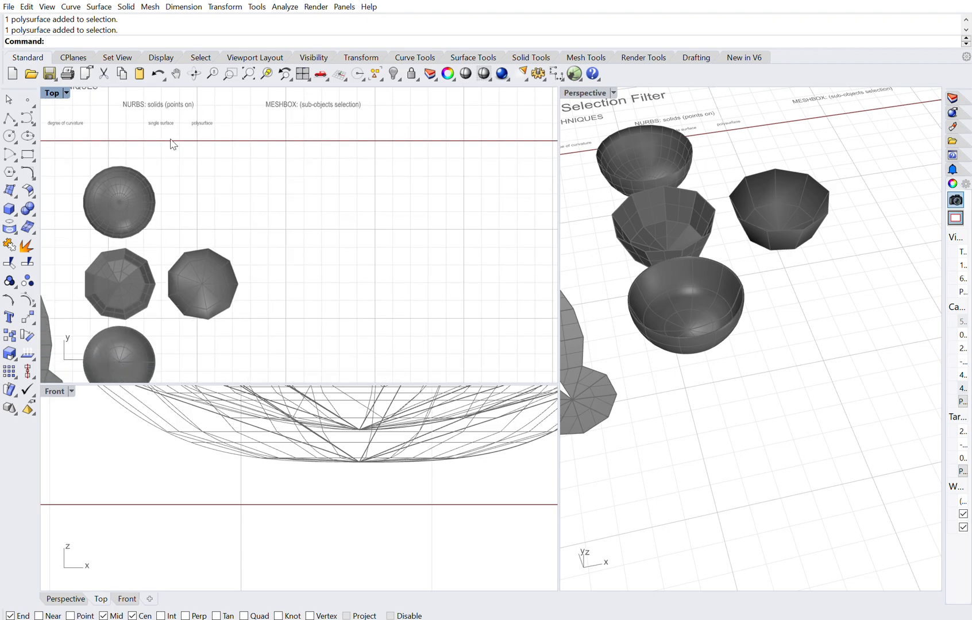
right_click_drag(209, 163, 274, 158)
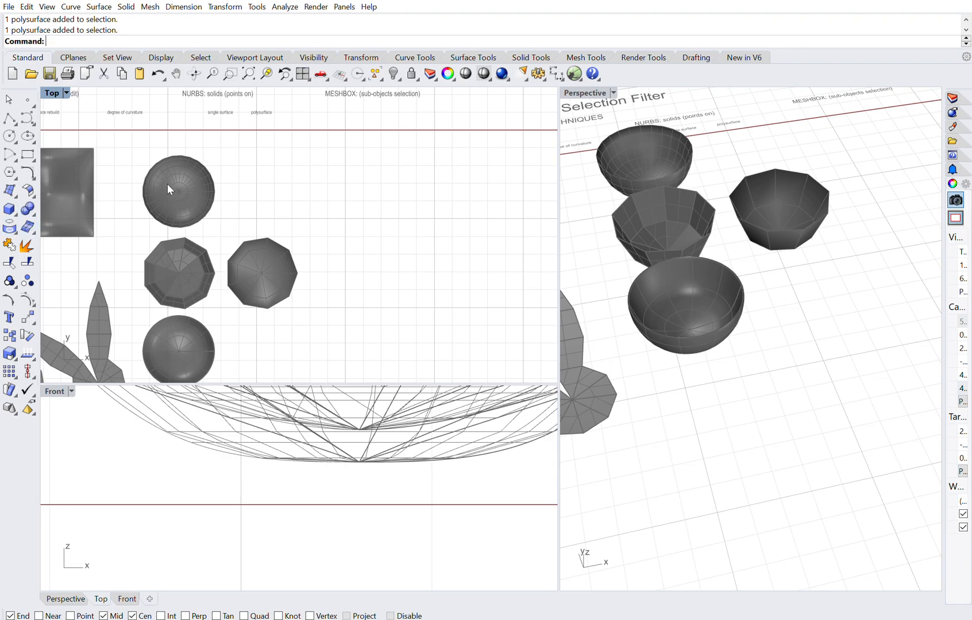
left_click(9, 209)
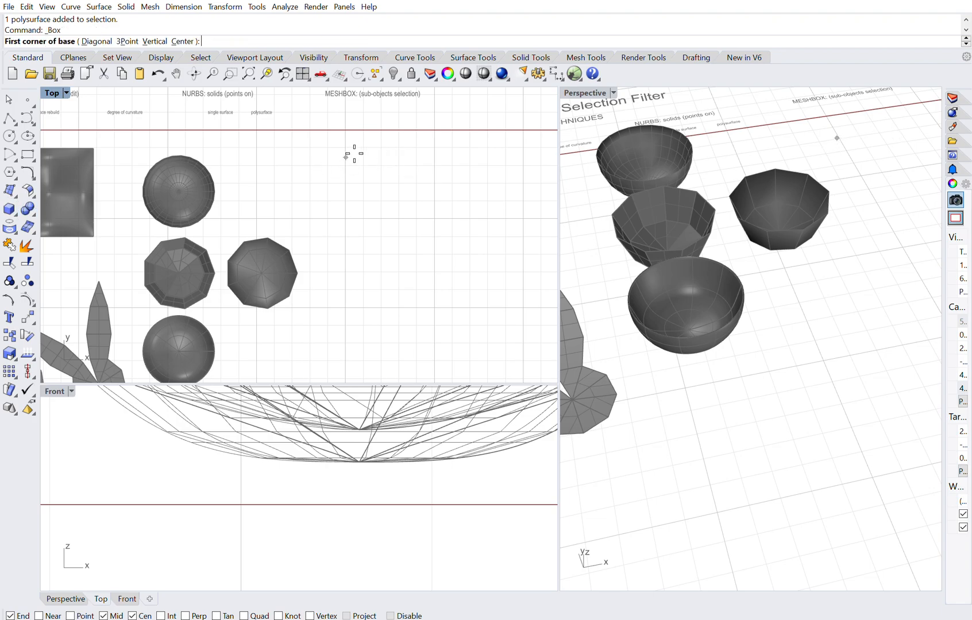
left_click(345, 157)
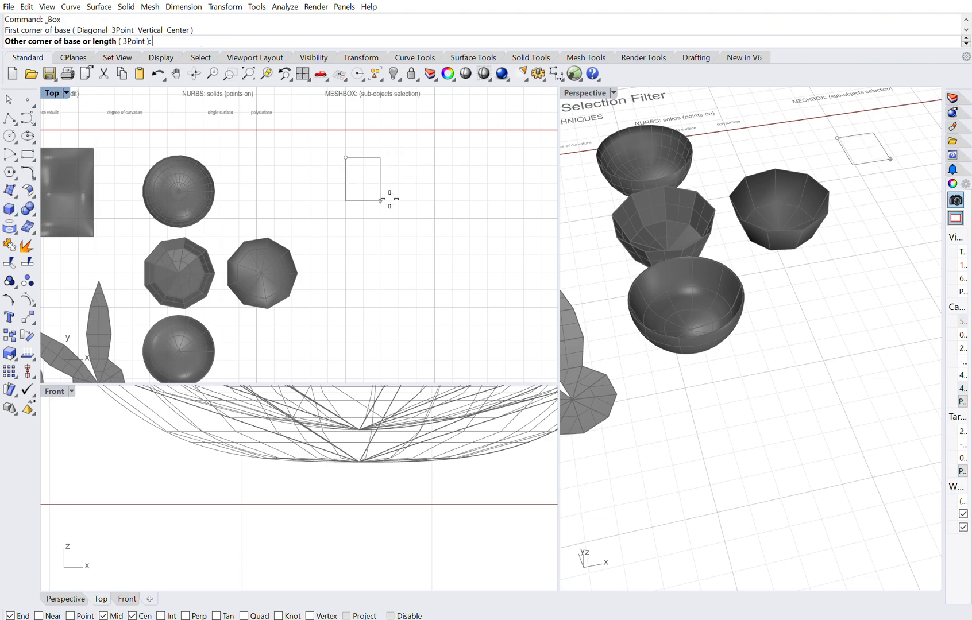
left_click(435, 223)
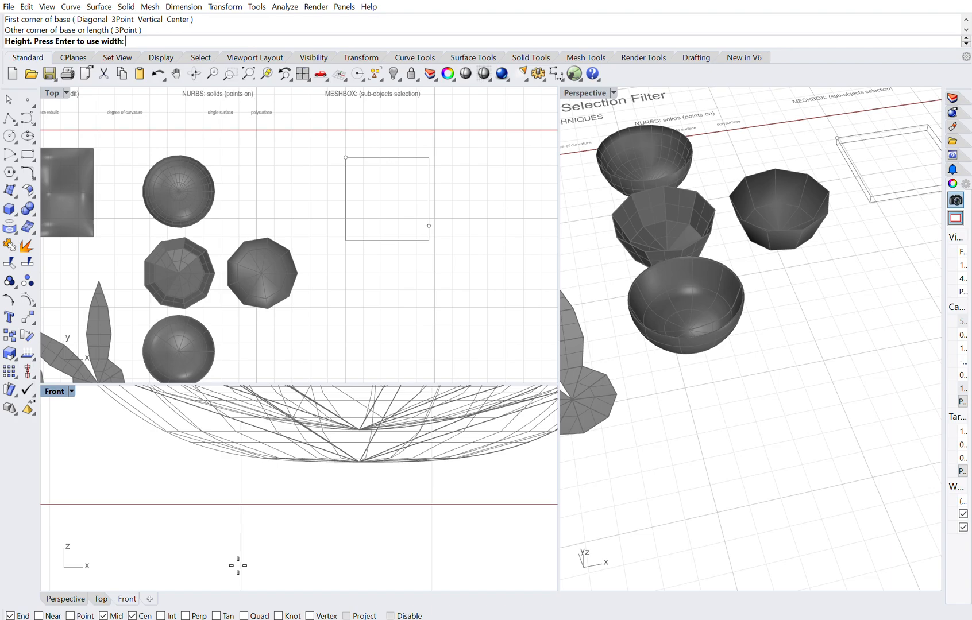
scroll(283, 545, "down", 5)
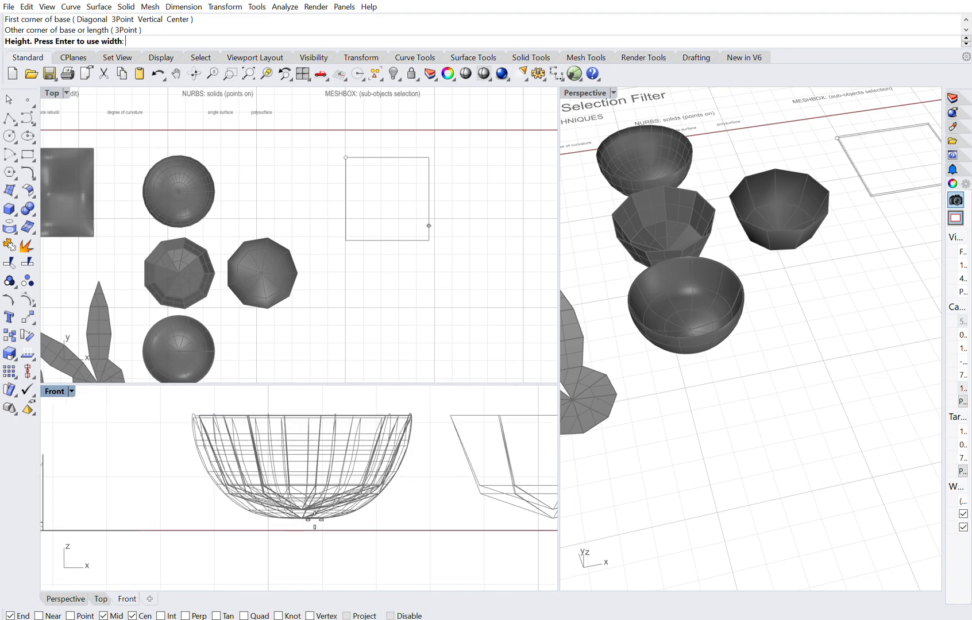
scroll(274, 526, "down", 3)
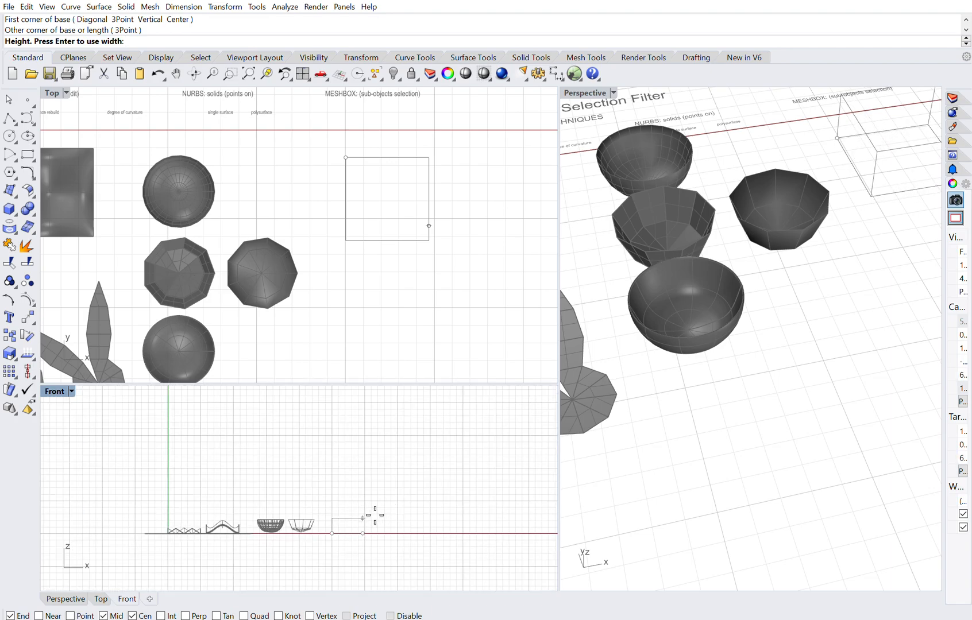
scroll(374, 516, "up", 5)
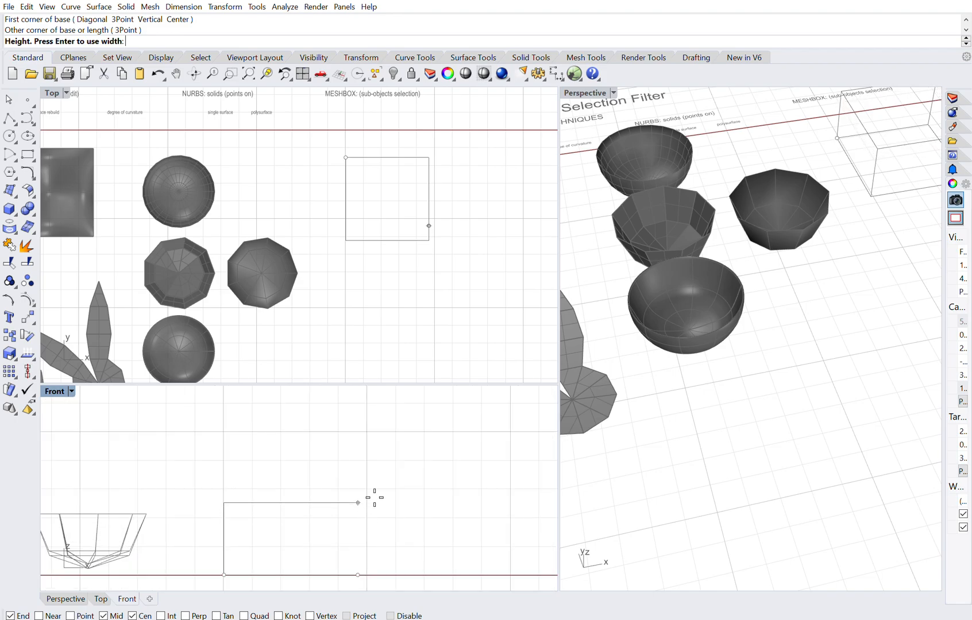
left_click(375, 476)
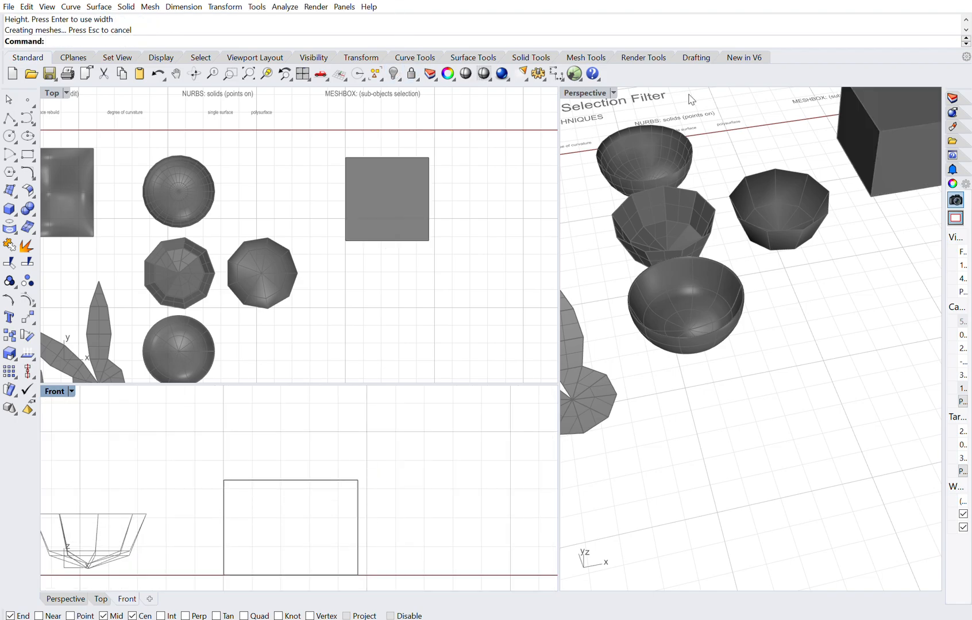
Step: Try to rebuild the whole box by running Rebuild and window-selecting it, and leave the command
scroll(707, 230, "down", 3)
scroll(841, 159, "up", 5)
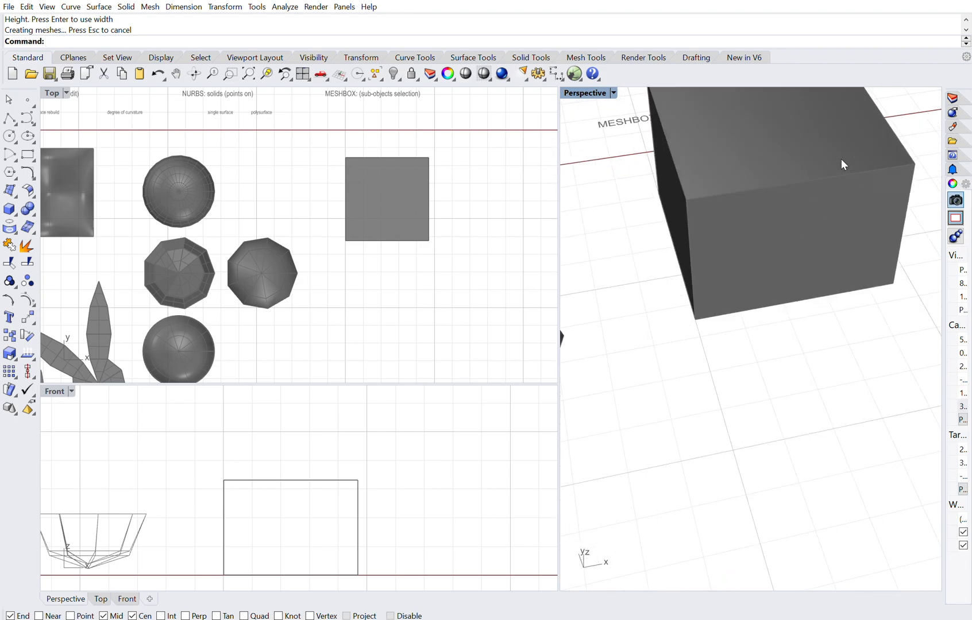
scroll(720, 264, "down", 3)
scroll(762, 216, "up", 2)
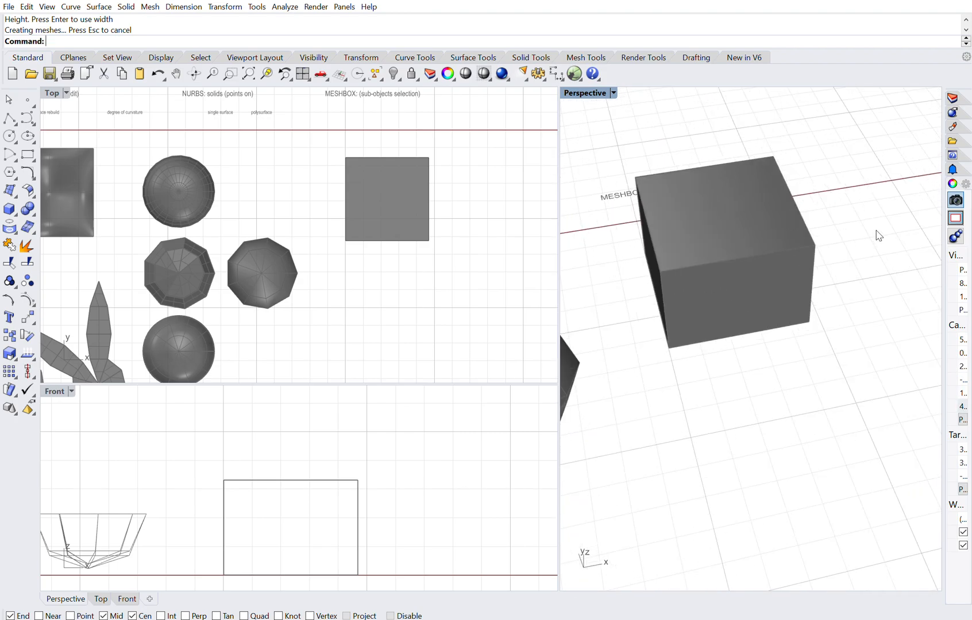
type("Rebuild")
key("Return")
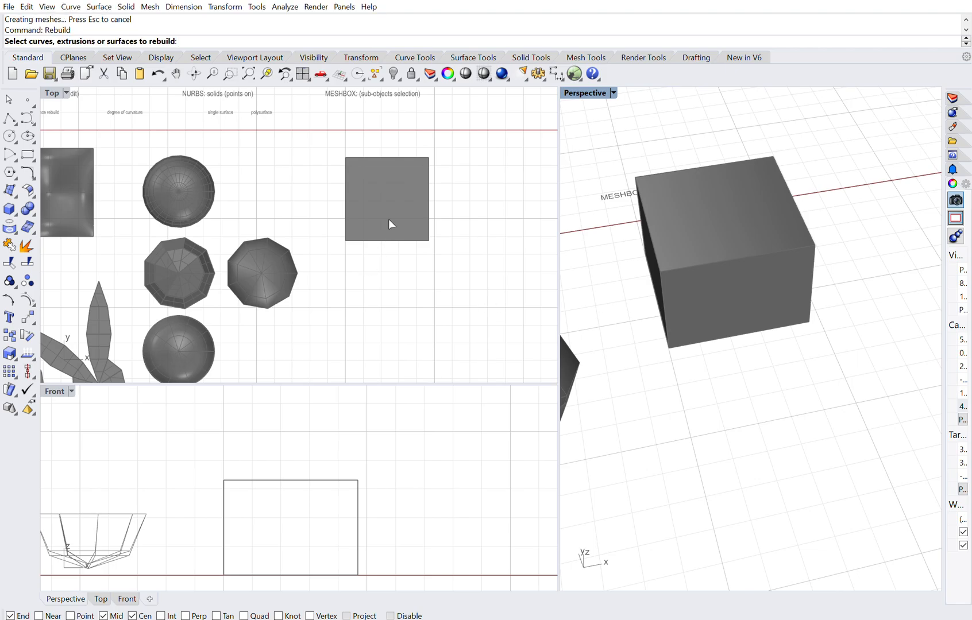
left_click_drag(447, 264, 343, 137)
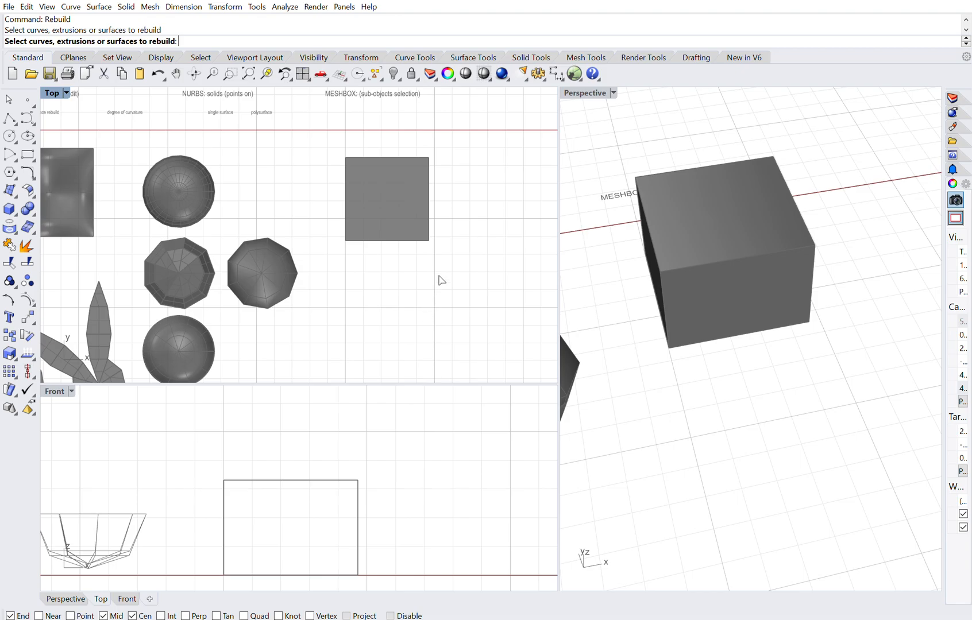
key("Escape")
Step: Explode the box into separate surfaces and clear the selection
right_click_drag(709, 263, 688, 282)
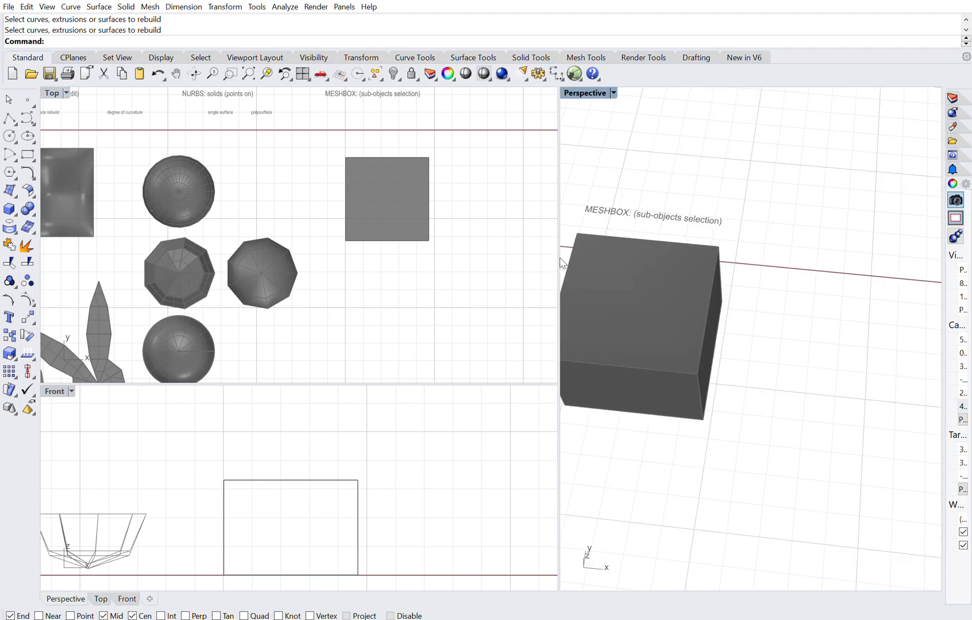
scroll(689, 279, "down", 5)
scroll(682, 288, "up", 6)
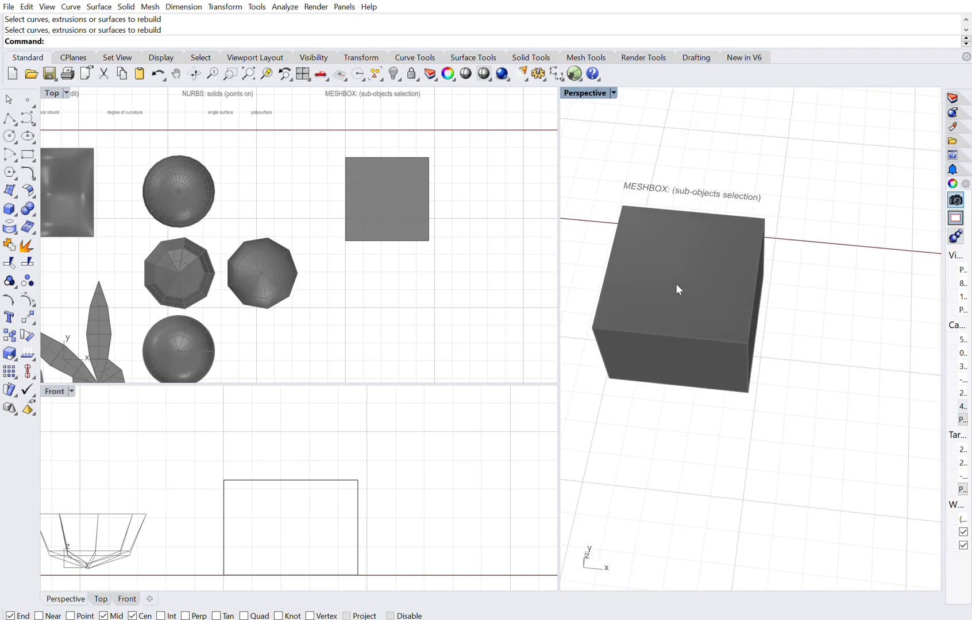
left_click(676, 284)
type("Expl")
key("Return")
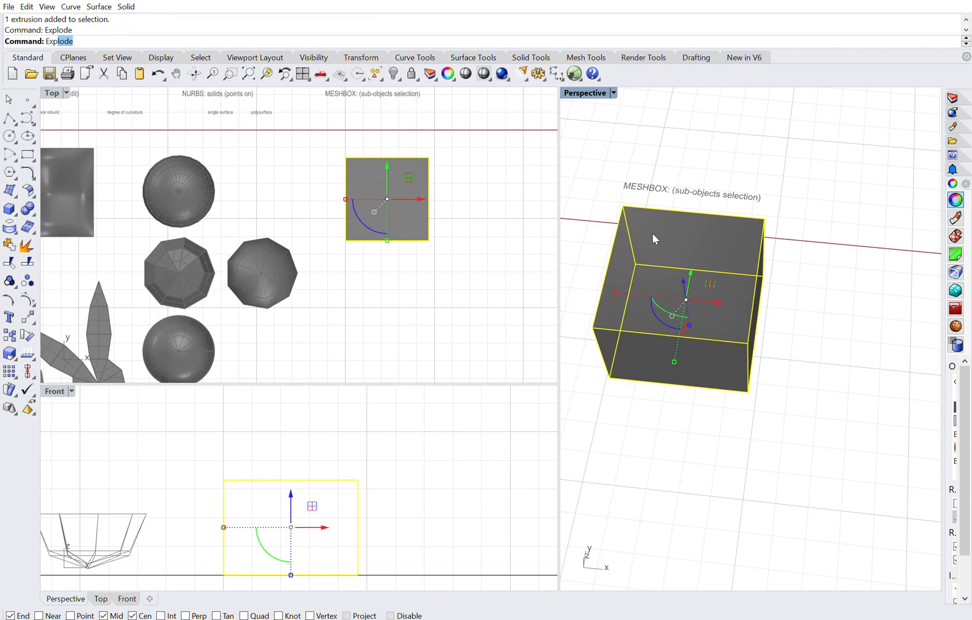
right_click_drag(647, 281, 647, 262)
left_click(642, 303)
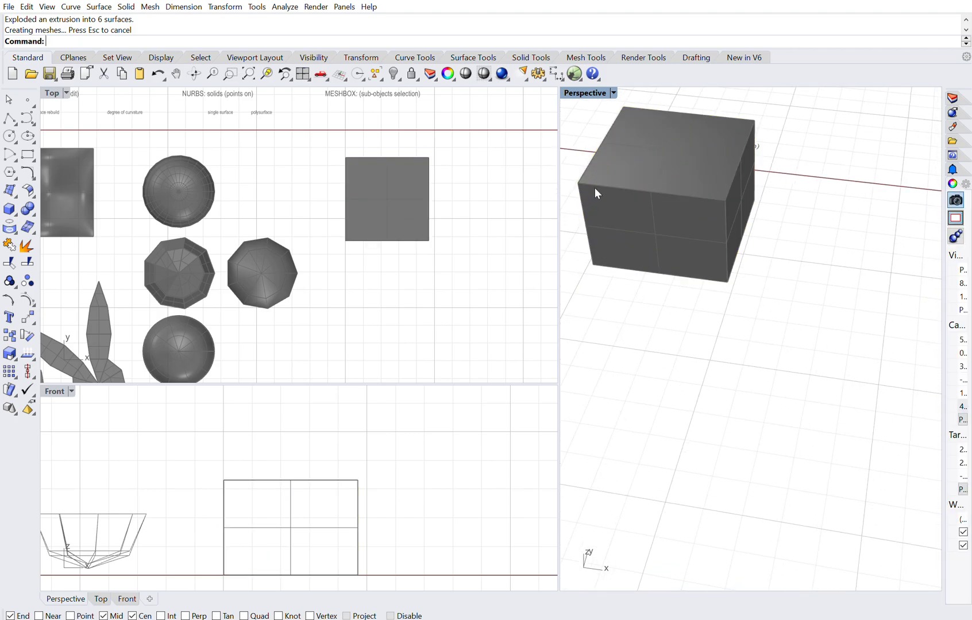
Step: Select the front, top and side faces of the exploded box in turn and examine them as individual surfaces
scroll(595, 185, "up", 2)
left_click(618, 190)
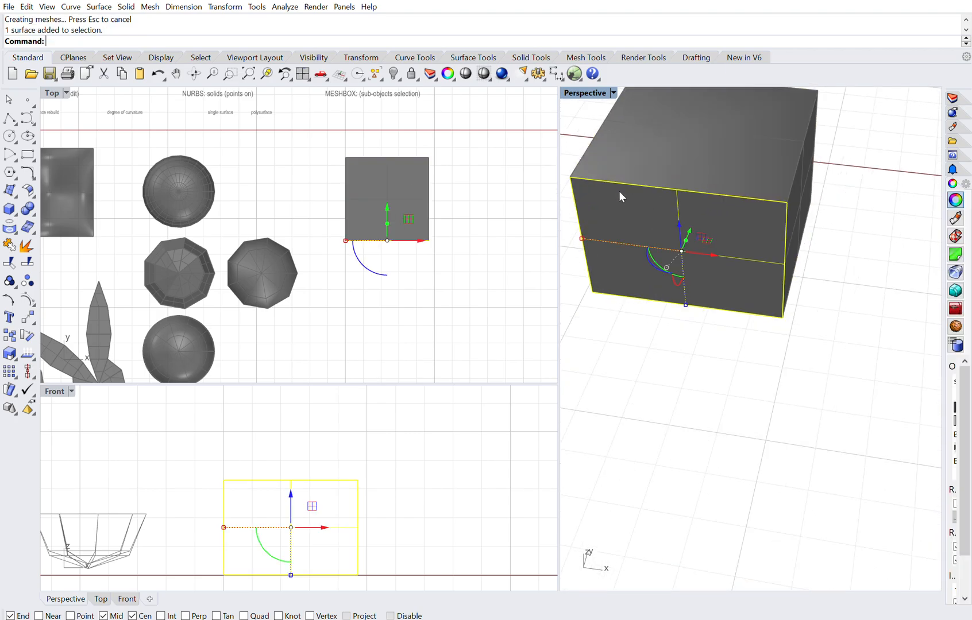
left_click(683, 147)
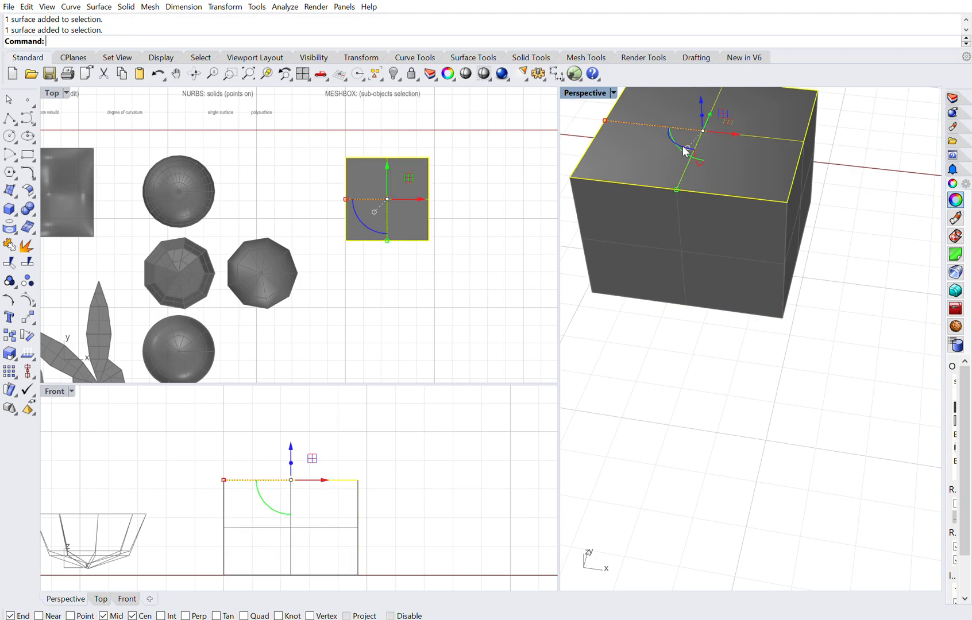
left_click(799, 184)
mouse_move(690, 217)
right_mouse_down()
mouse_move(694, 237)
mouse_move(668, 228)
mouse_move(689, 236)
right_mouse_up()
scroll(826, 279, "down", 3)
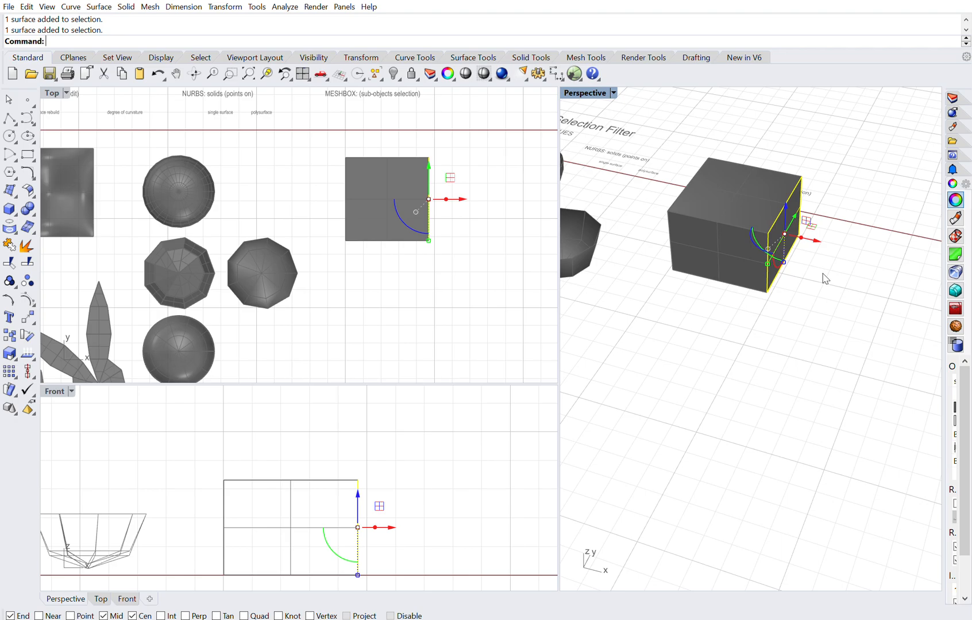
scroll(716, 219, "up", 3)
scroll(738, 264, "up", 3)
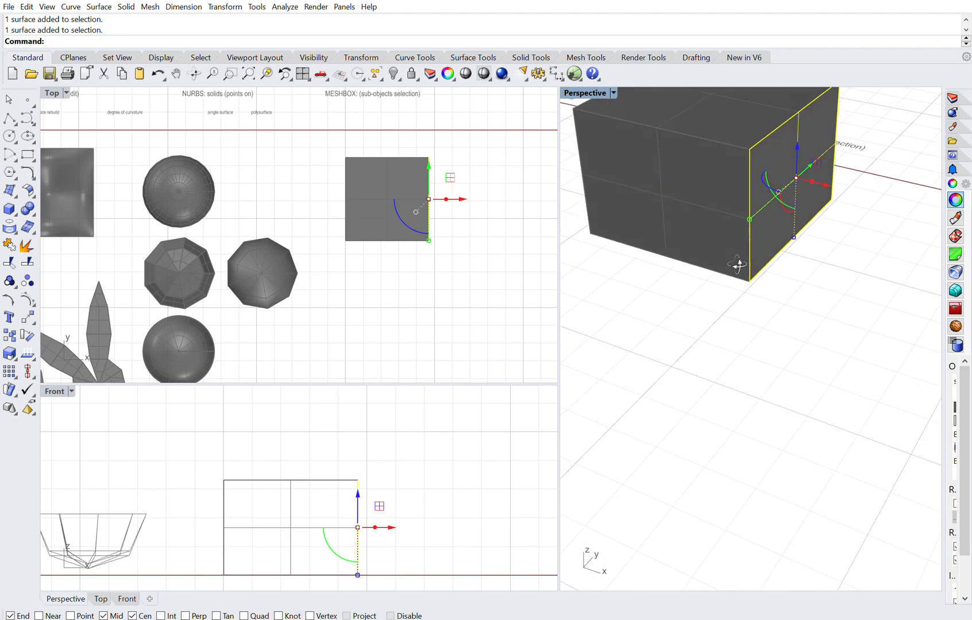
scroll(738, 264, "down", 3)
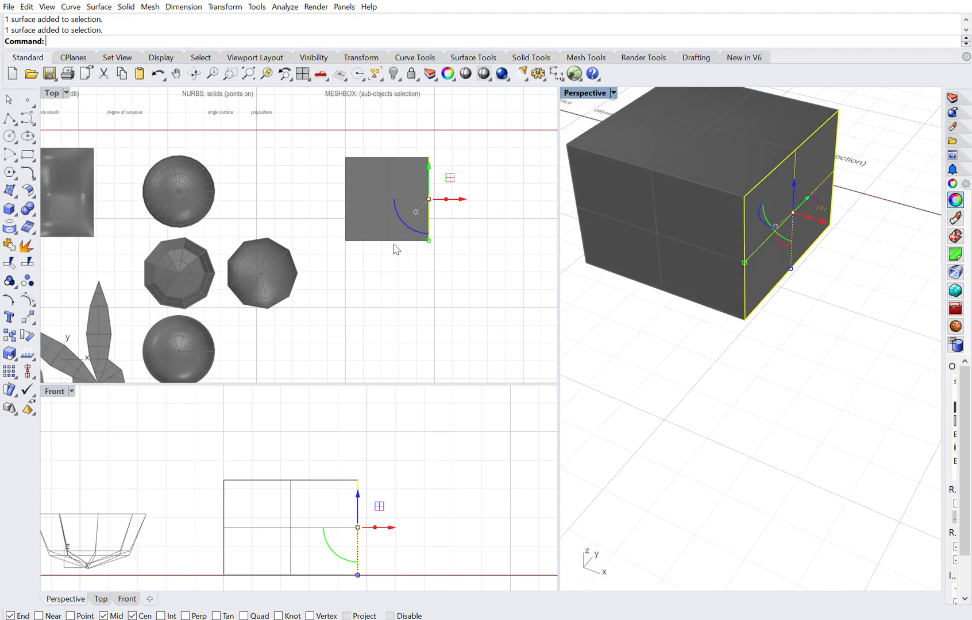
scroll(675, 314, "down", 3)
scroll(681, 215, "up", 3)
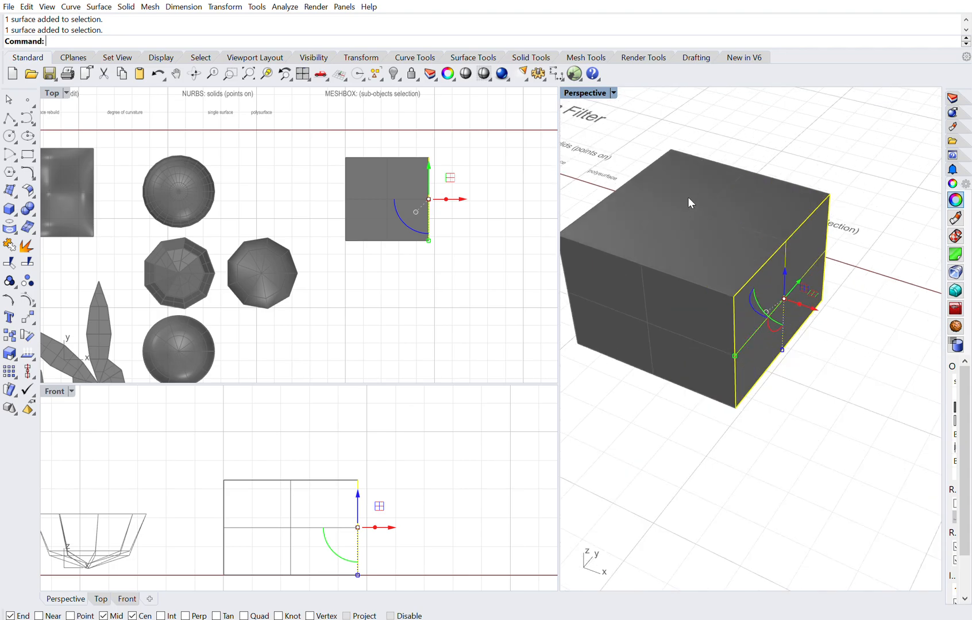
Step: Rebuild the box's top face with degree 2 in both directions and a 5 by 5 grid of control points
left_click(687, 201, "ctrl+shift")
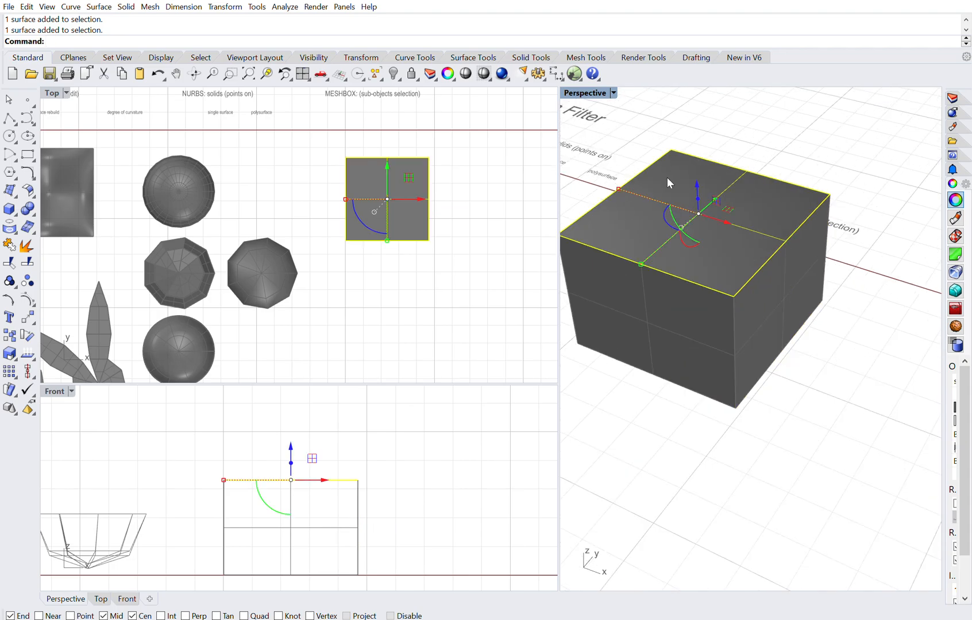
type("Rebuild")
key("Return")
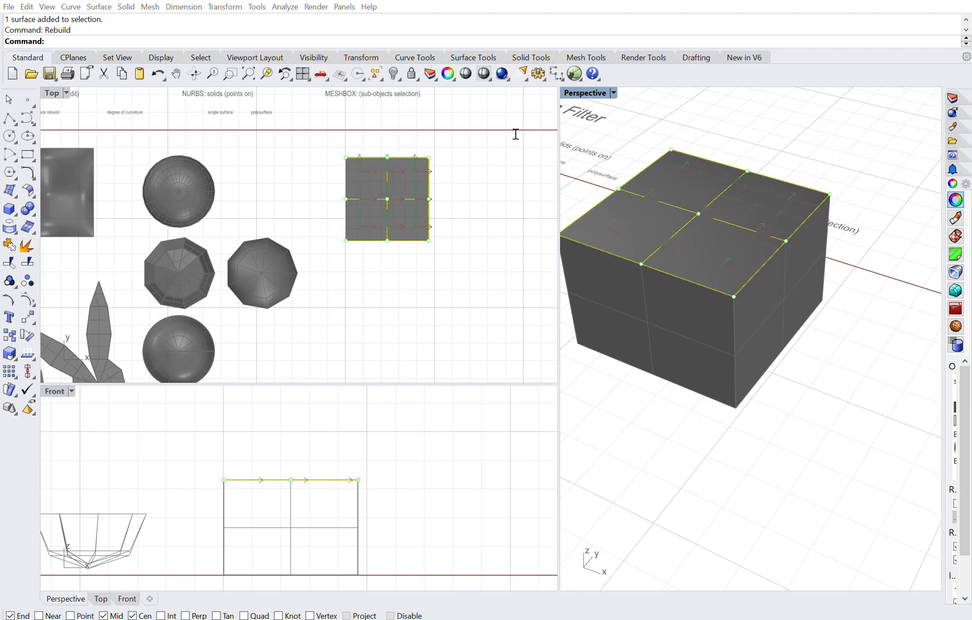
mouse_move(506, 132)
left_mouse_down()
mouse_move(495, 135)
mouse_move(500, 153)
left_mouse_up()
type("22")
left_click(478, 268)
left_click(477, 377)
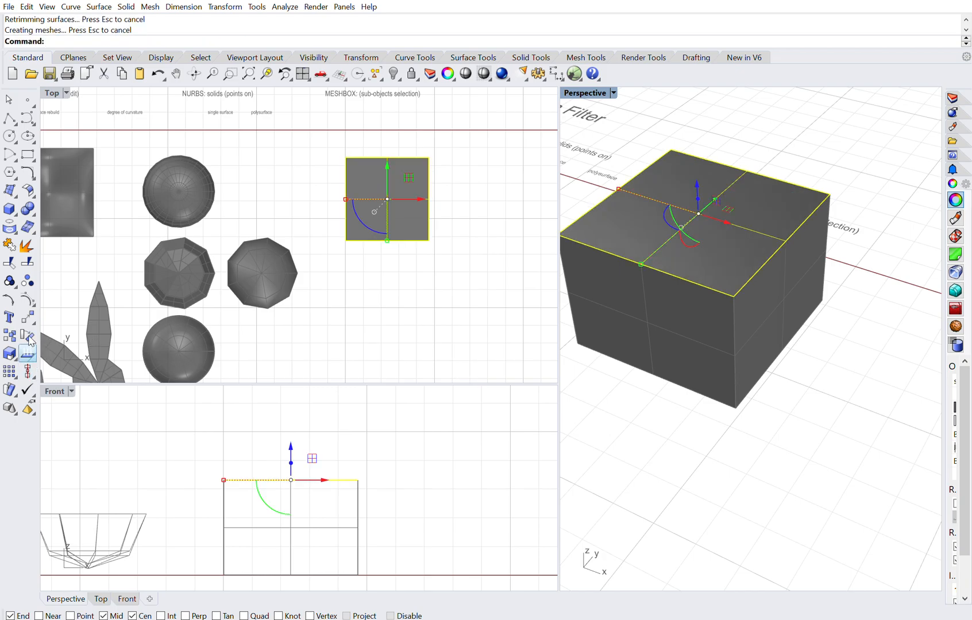
Step: Turn on the control points of the rebuilt top face and examine their layout along its edges and interior
left_click(28, 296)
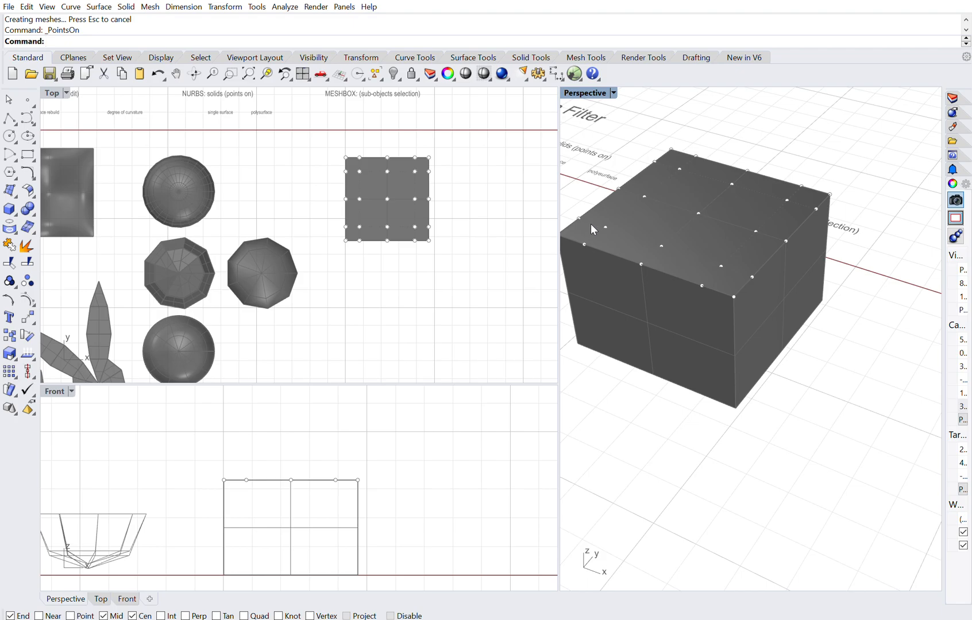
scroll(590, 225, "up", 5)
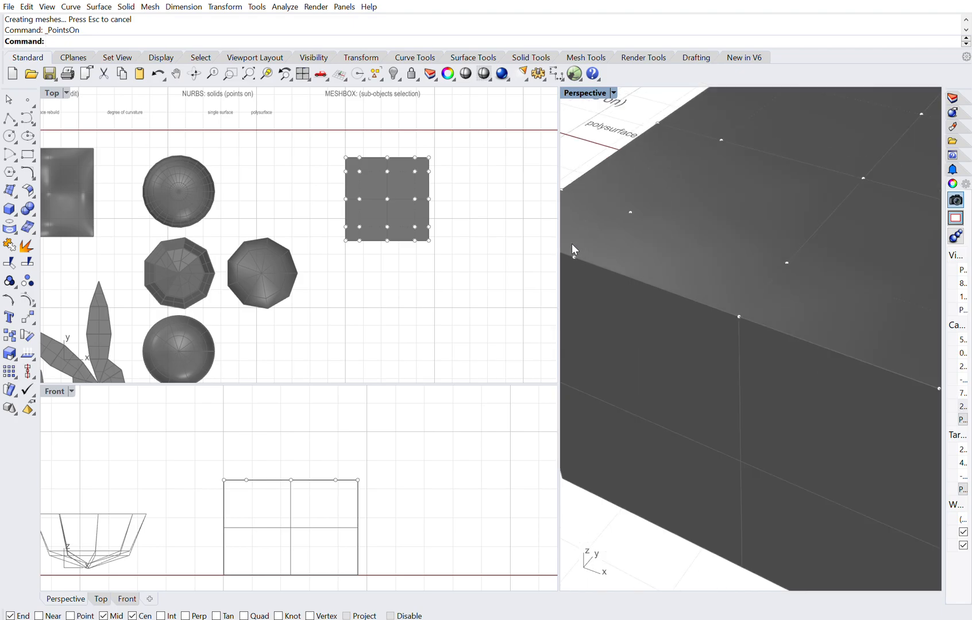
scroll(574, 247, "down", 5)
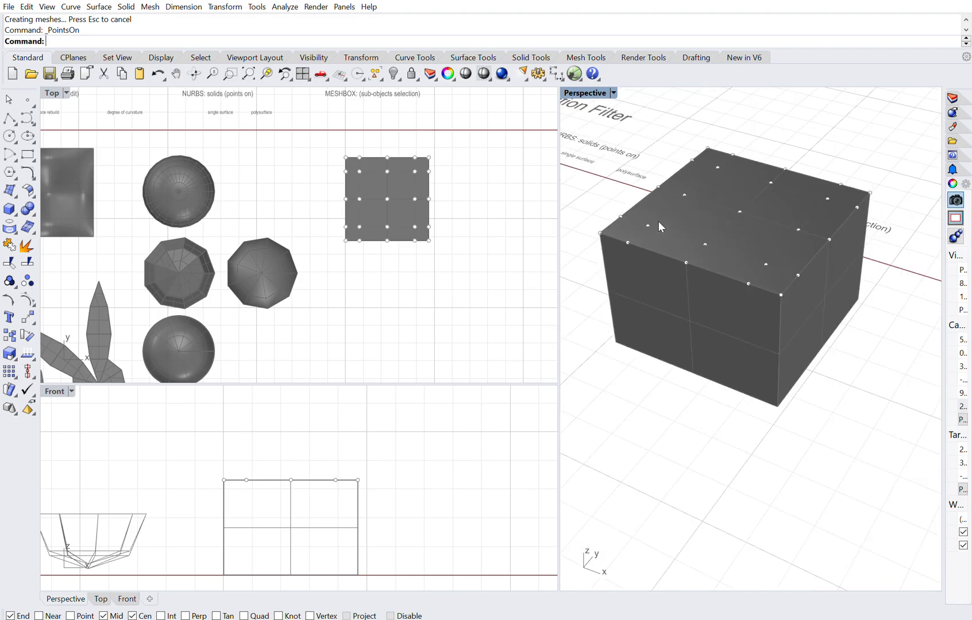
scroll(632, 229, "up", 2)
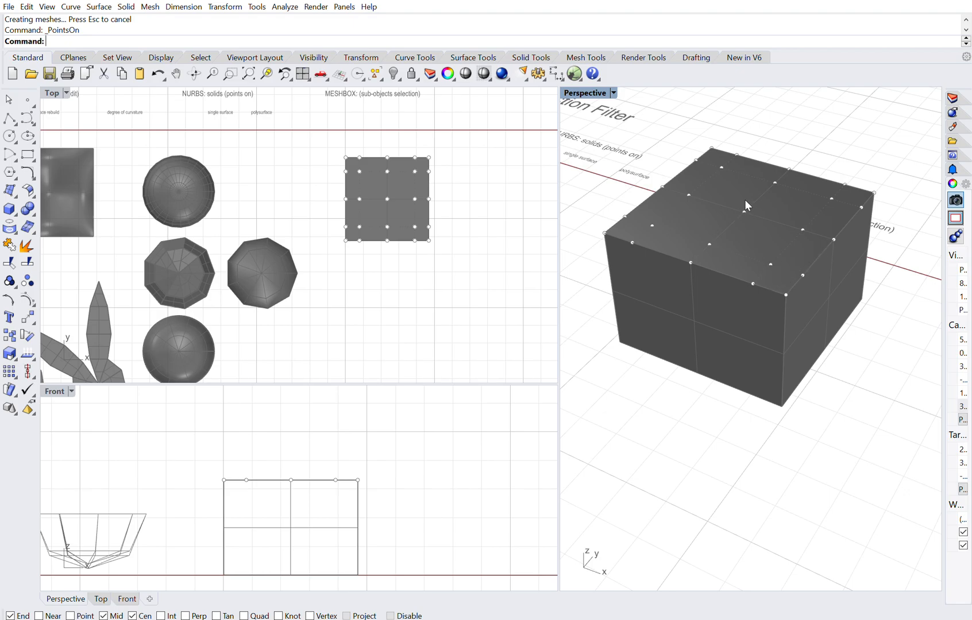
Step: Raise the middle control point of the interior row nearest the front edge vertically, well above the top face, and examine the bulge
left_click(710, 234)
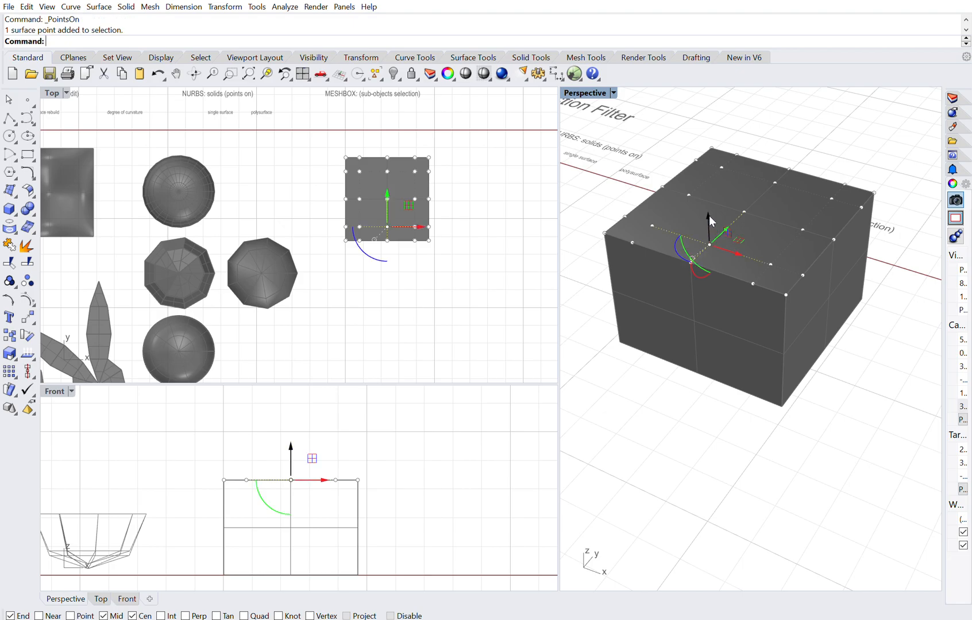
left_click_drag(710, 216, 713, 101)
mouse_move(723, 252)
right_mouse_down()
mouse_move(706, 258)
mouse_move(713, 245)
right_mouse_up()
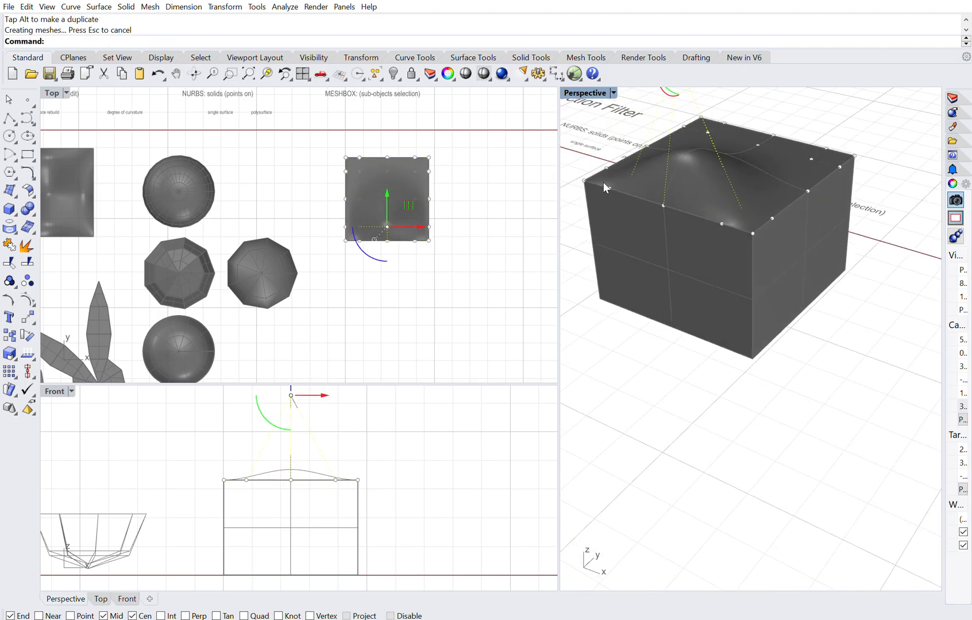
scroll(661, 181, "up", 5)
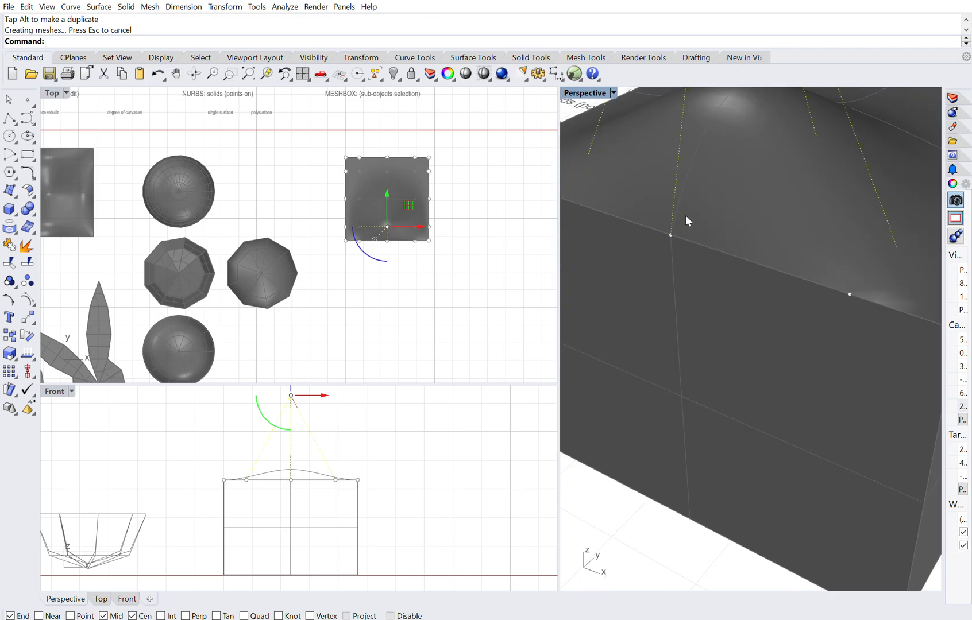
scroll(740, 248, "down", 5)
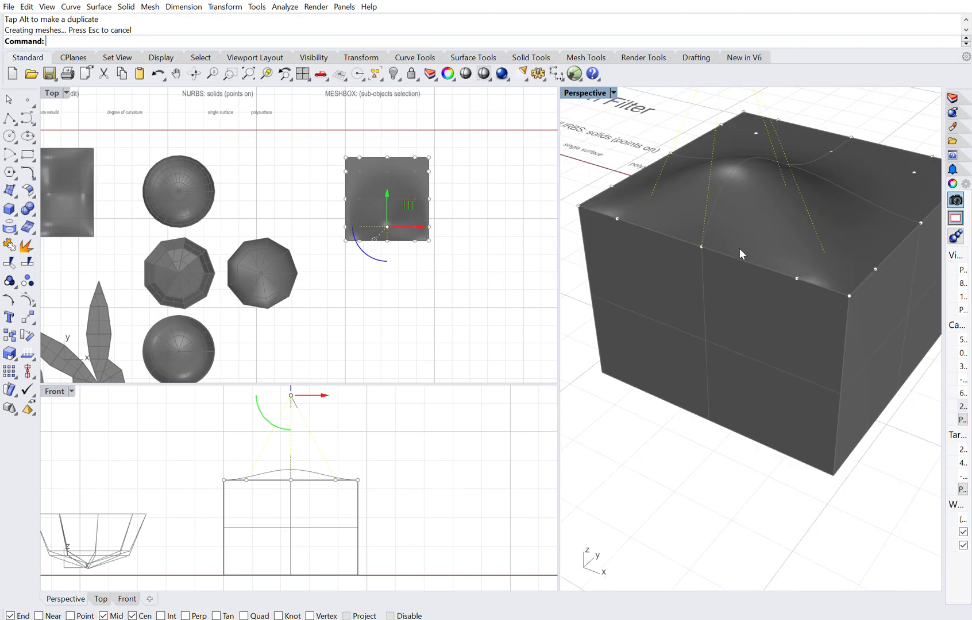
mouse_move(748, 243)
right_mouse_down()
mouse_move(734, 240)
mouse_move(740, 228)
mouse_move(747, 259)
right_mouse_up()
mouse_move(733, 266)
right_mouse_down()
mouse_move(737, 258)
mouse_move(724, 274)
mouse_move(718, 245)
mouse_move(751, 241)
mouse_move(742, 230)
mouse_move(736, 249)
mouse_move(747, 264)
right_mouse_up()
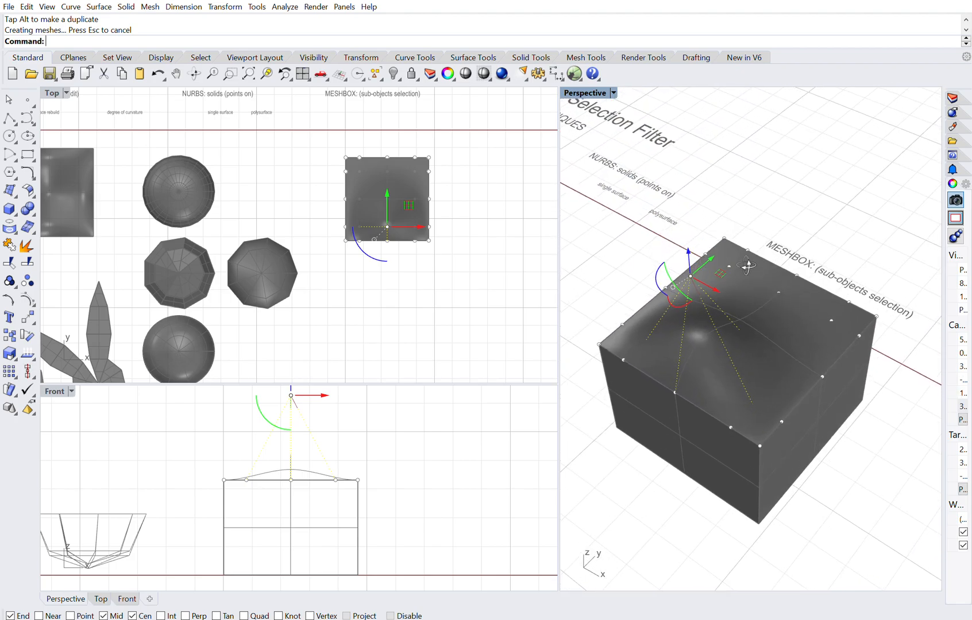
Step: Raise the selected control point of the box's top face further to make the bulge taller, and deselect it
left_click_drag(689, 251, 683, 183)
right_click_drag(685, 350, 682, 340)
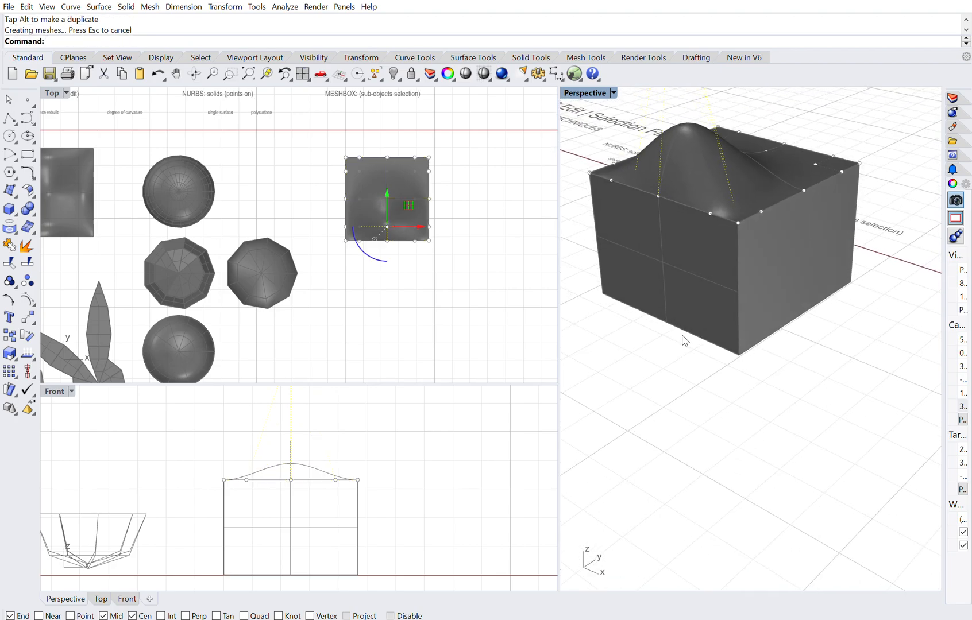
left_click(663, 360)
Step: Rebuild the box's front face with a 5 by 5 grid of control points
scroll(648, 238, "up", 3)
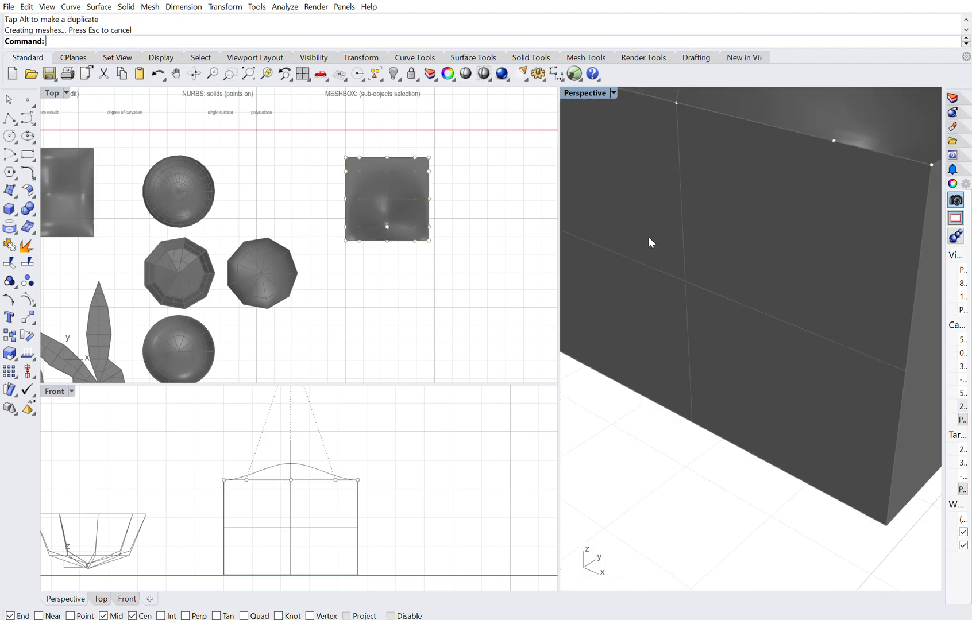
scroll(654, 252, "down", 2)
left_click(645, 237, "ctrl+shift")
type("Rebuild")
key("Return")
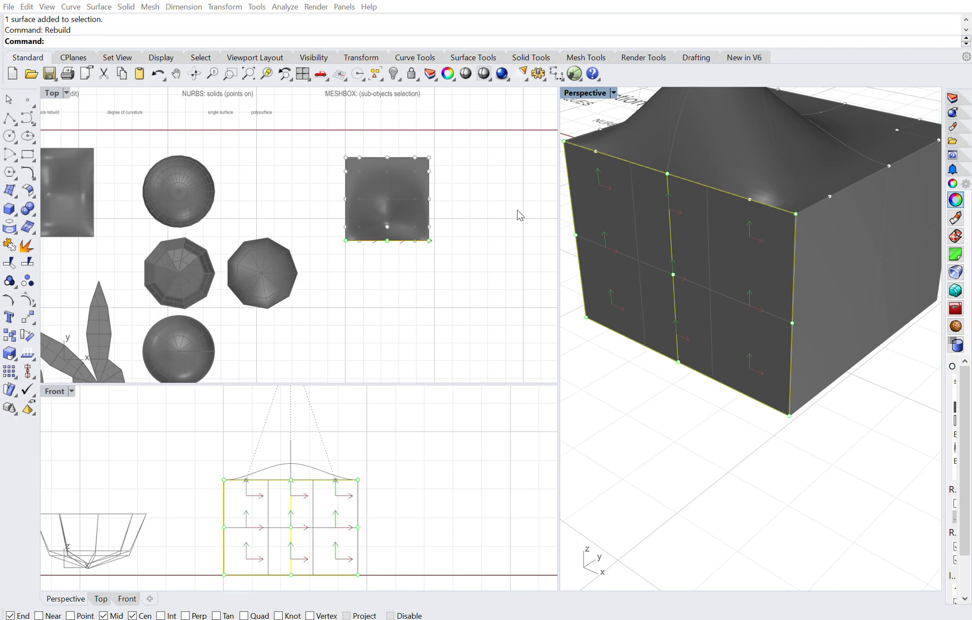
key("Return")
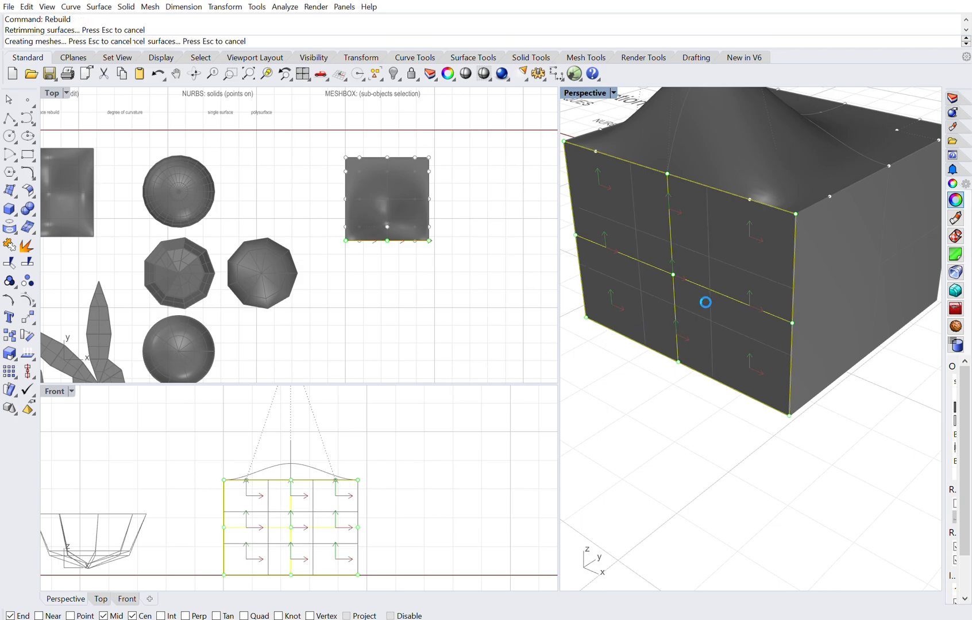
Step: Turn on the front face's control points, pull the centre point straight outward well away from the box, and deselect it
left_click(28, 300)
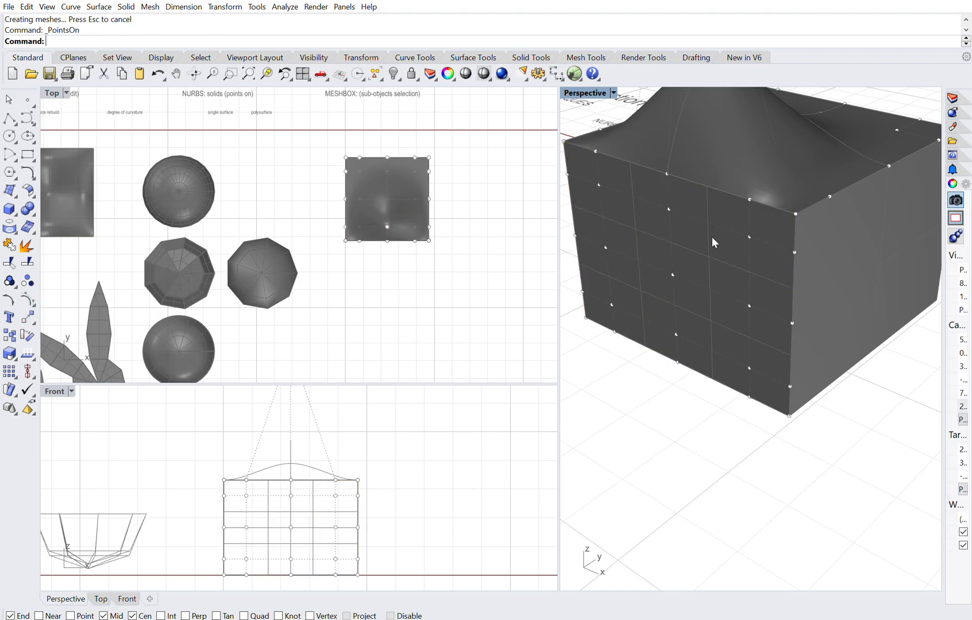
left_click(672, 265)
left_click_drag(695, 256, 674, 298)
scroll(716, 273, "down", 10)
scroll(703, 277, "up", 4)
right_click_drag(712, 275, 737, 236)
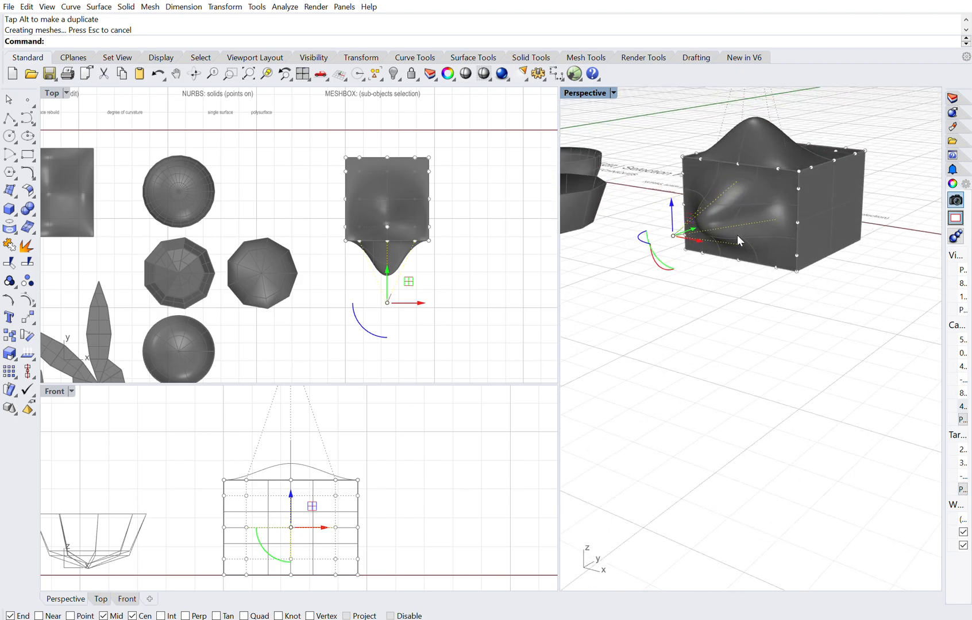
scroll(758, 201, "up", 4)
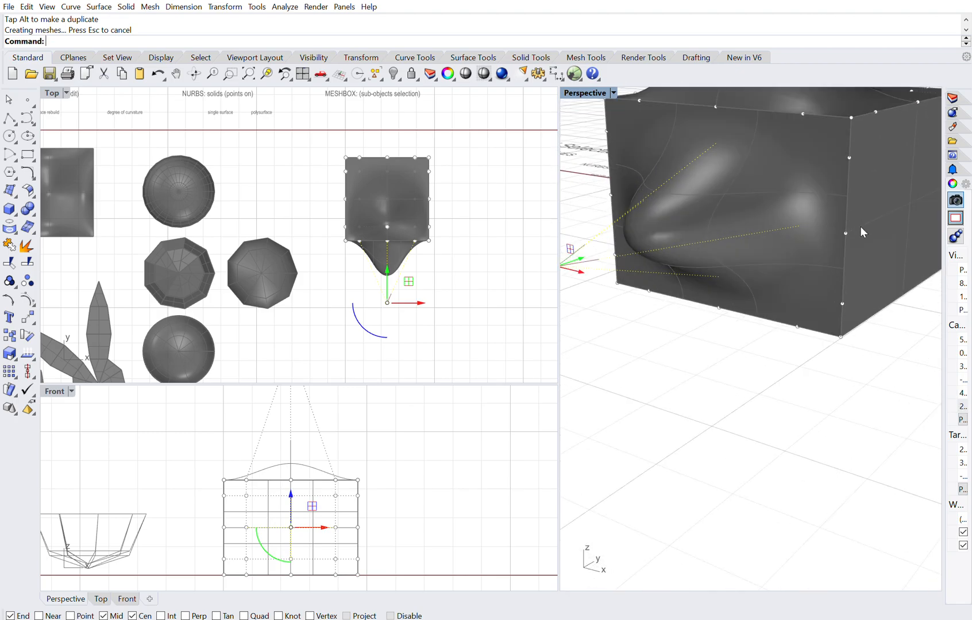
left_click(750, 371)
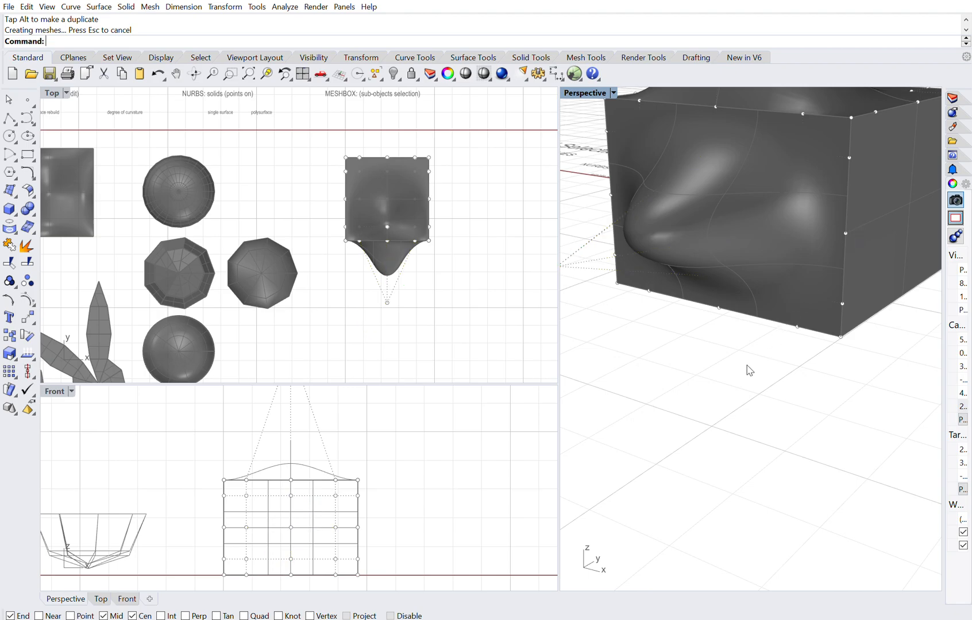
Step: Turn off the control points and join all faces of the deformed box into one polysurface
mouse_move(715, 253)
right_mouse_down()
mouse_move(733, 262)
mouse_move(718, 286)
mouse_move(716, 273)
right_mouse_up()
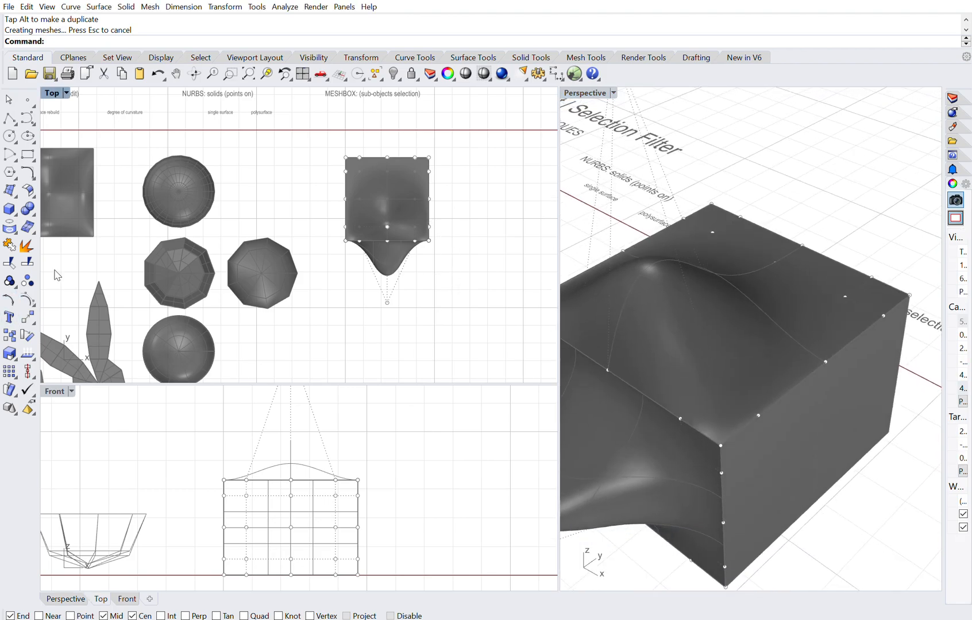
right_click(27, 296)
left_click_drag(463, 277, 332, 139)
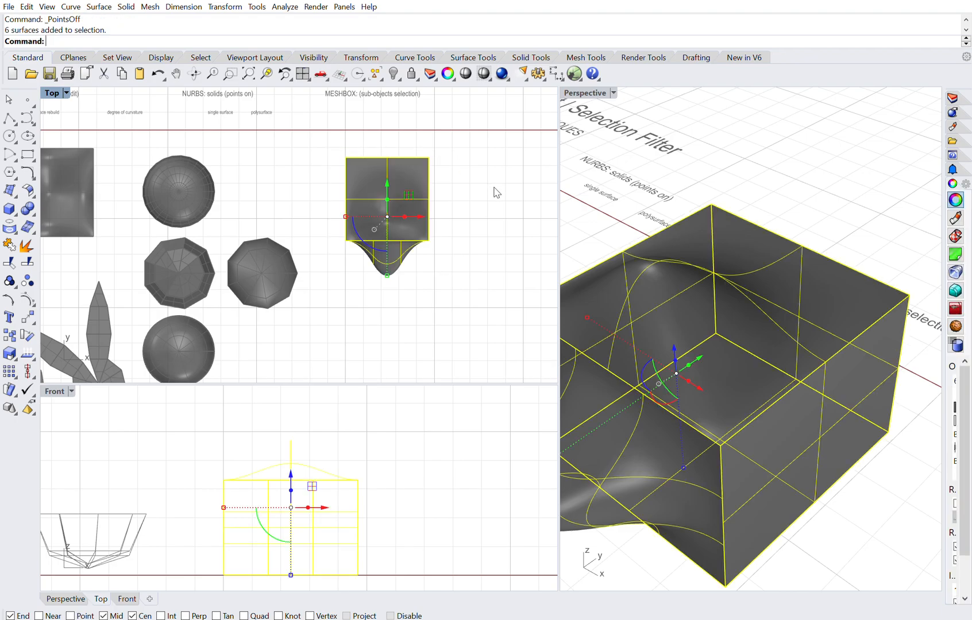
type("j")
key("Return")
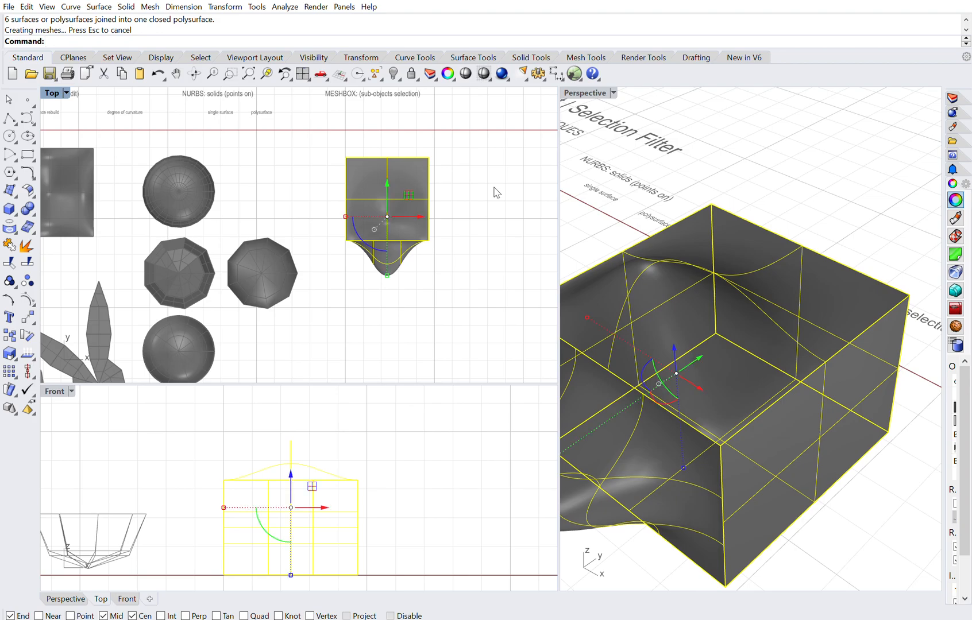
key("Escape")
left_click(411, 192)
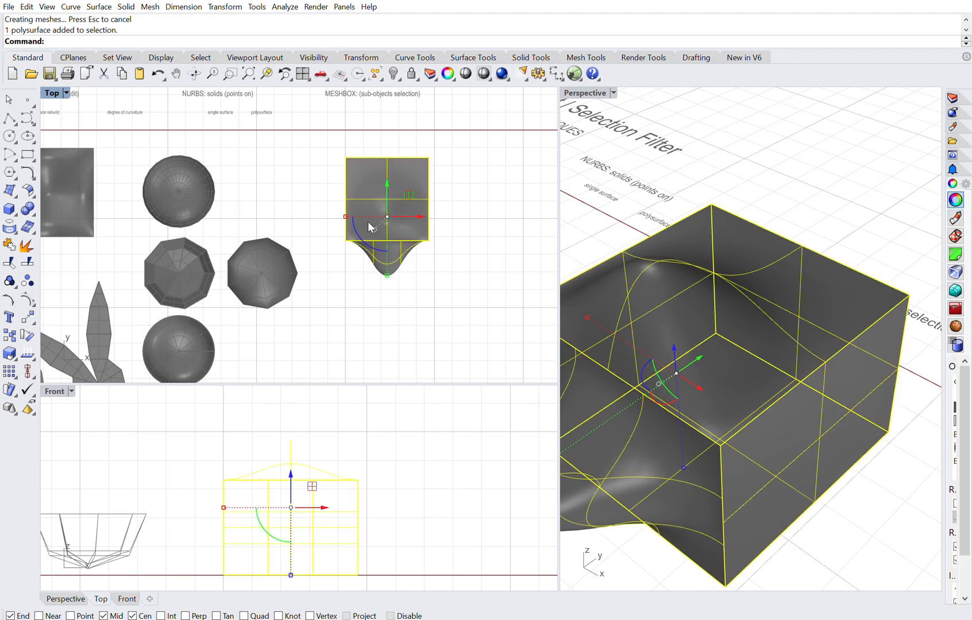
left_click(332, 247)
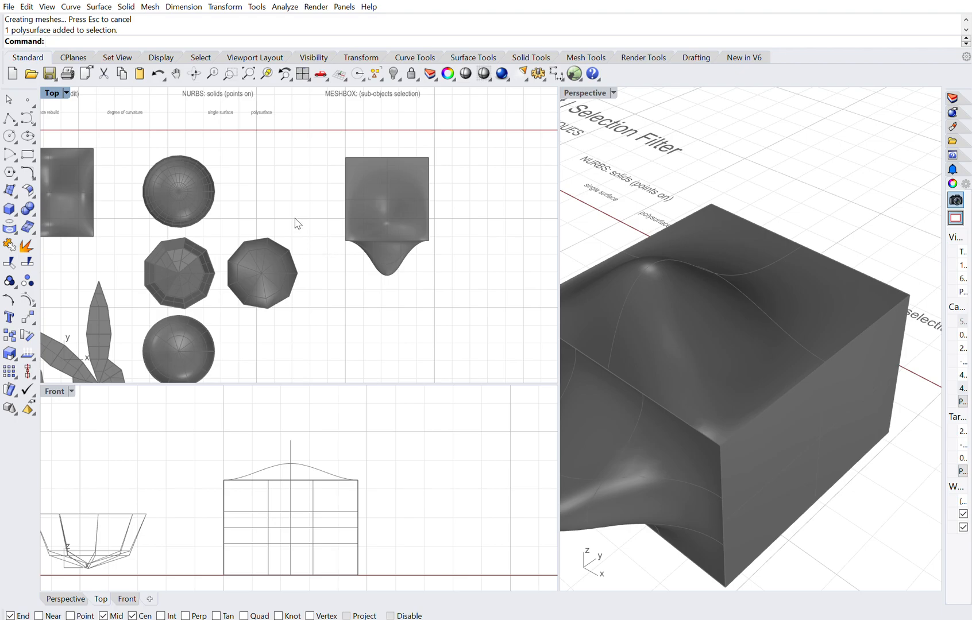
Step: Move the "NURBS: solids (points on)" heading with its sublabels and the MESHBOX heading along +X to make room for another object
scroll(289, 206, "down", 4)
scroll(403, 130, "up", 2)
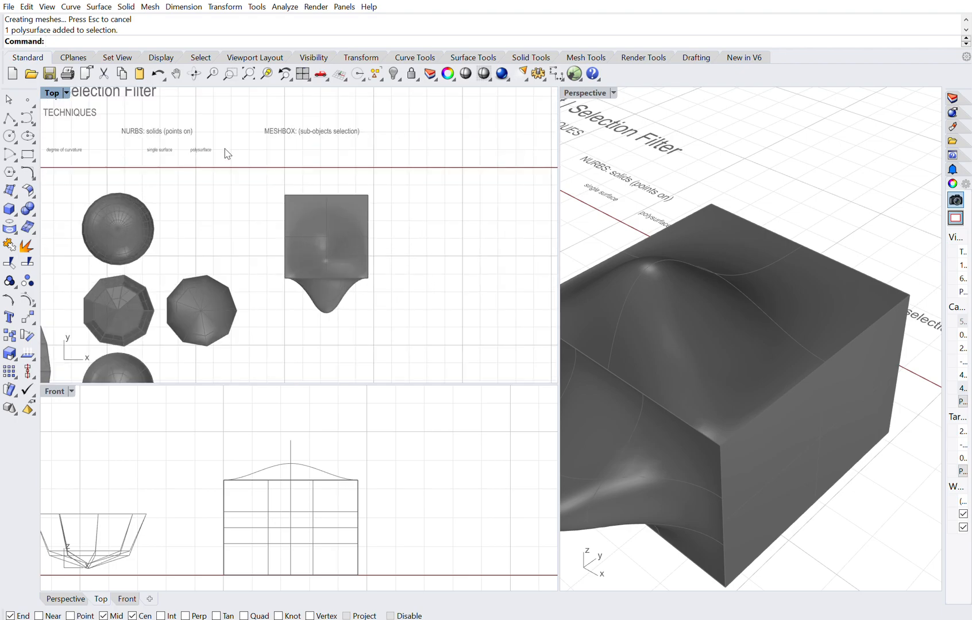
left_click_drag(222, 161, 123, 105)
left_click_drag(188, 139, 231, 139)
left_click(348, 136)
left_click_drag(349, 136, 521, 117)
left_click(511, 205)
Step: Create a mesh box with X, Y and Z counts of 1 below the MESHBOX heading, slightly taller than the undeformed box body
right_click_drag(515, 210, 344, 191)
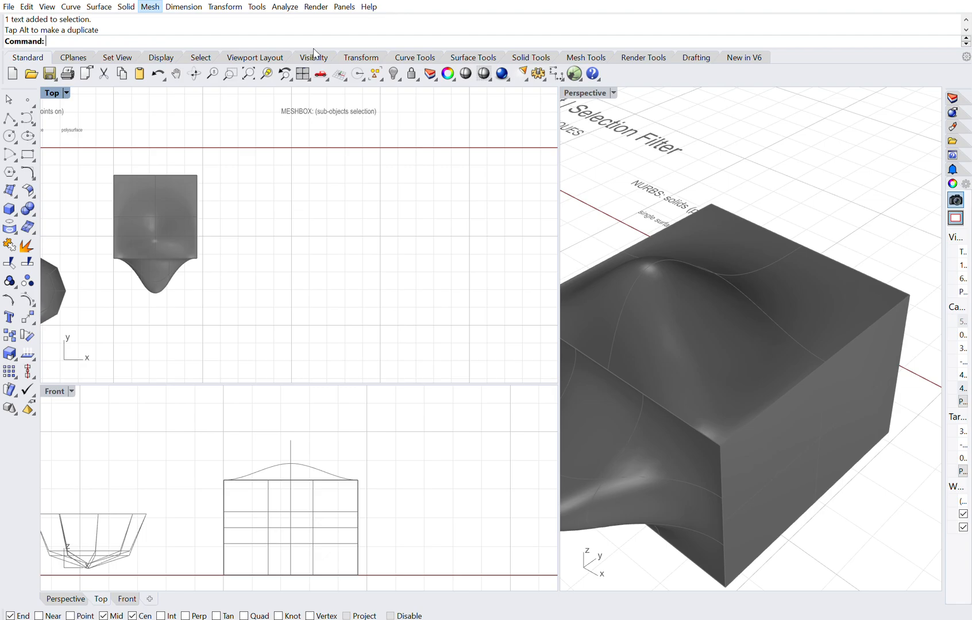
key("Return")
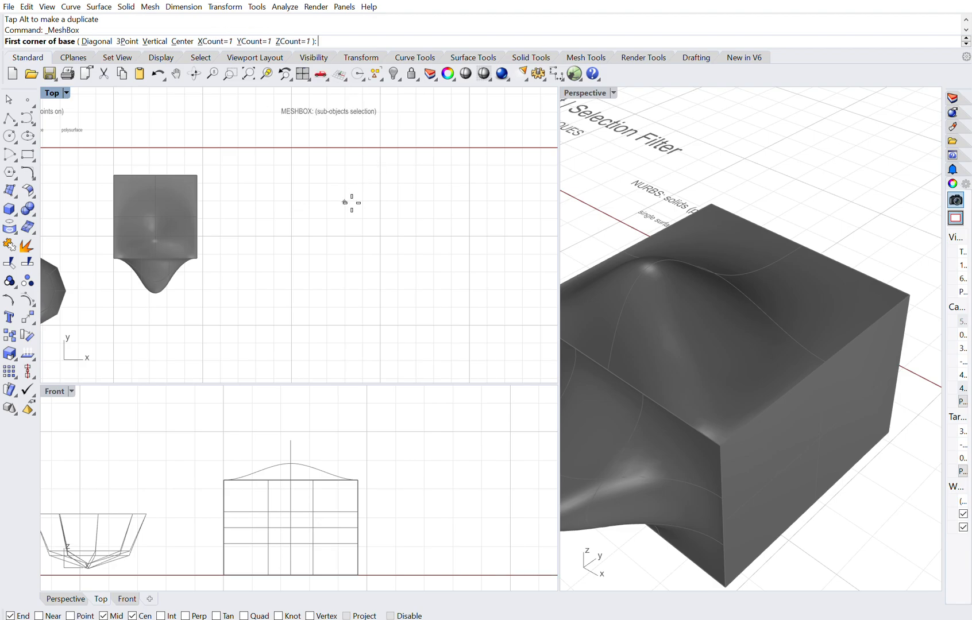
left_click(291, 169)
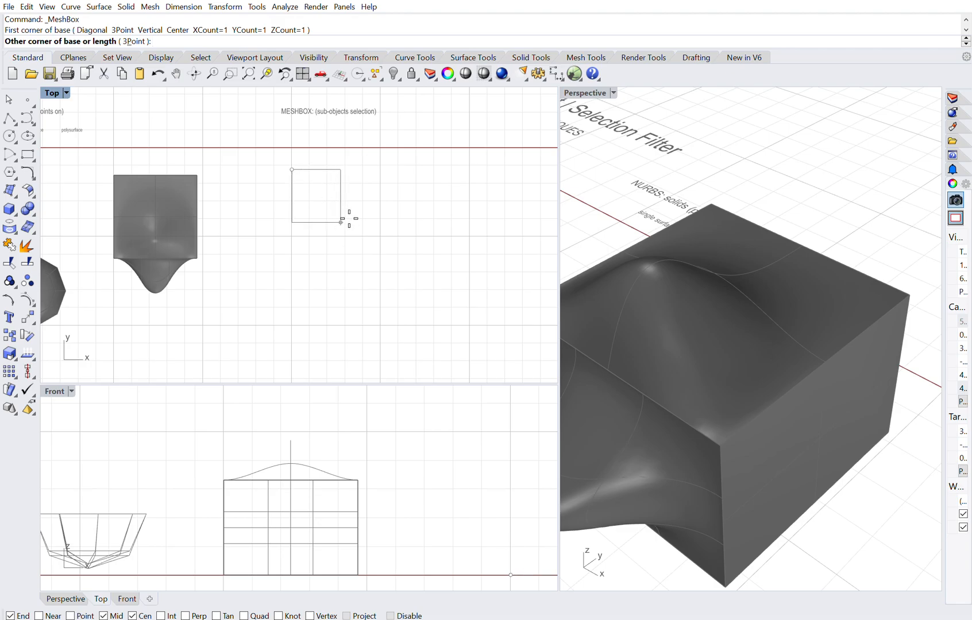
left_click(389, 252)
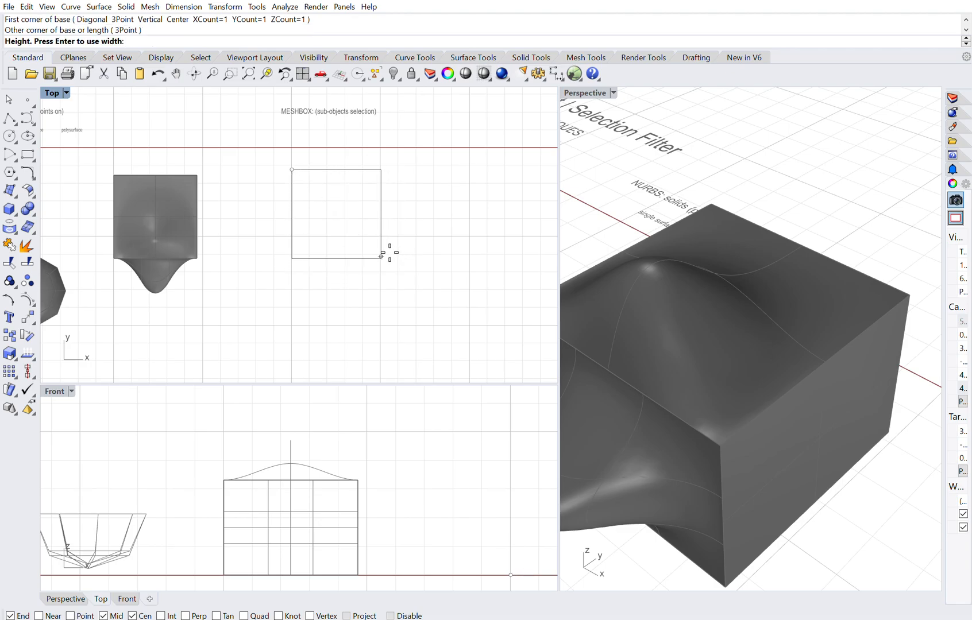
scroll(282, 442, "down", 3)
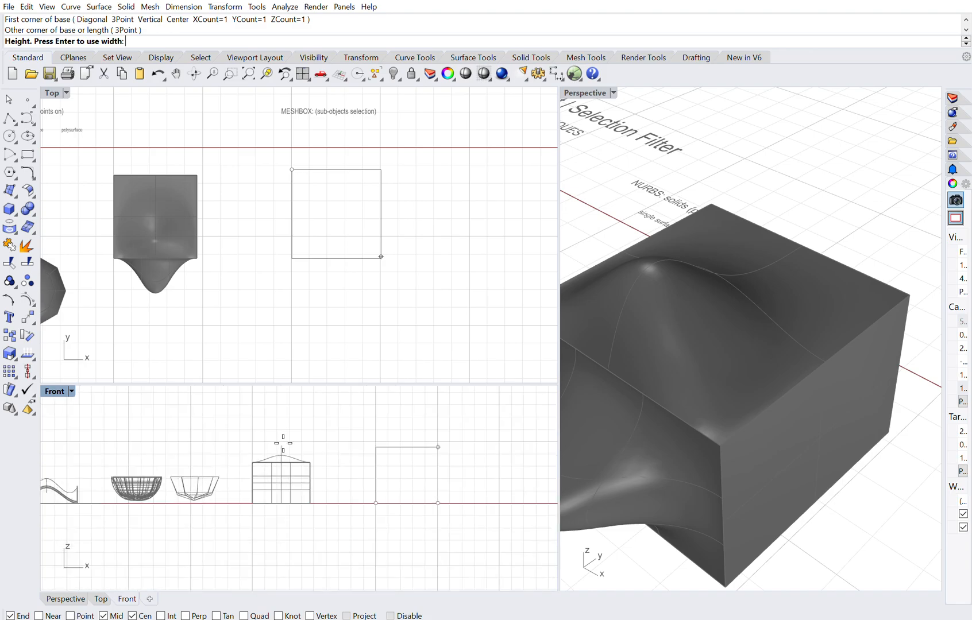
scroll(464, 476, "up", 3)
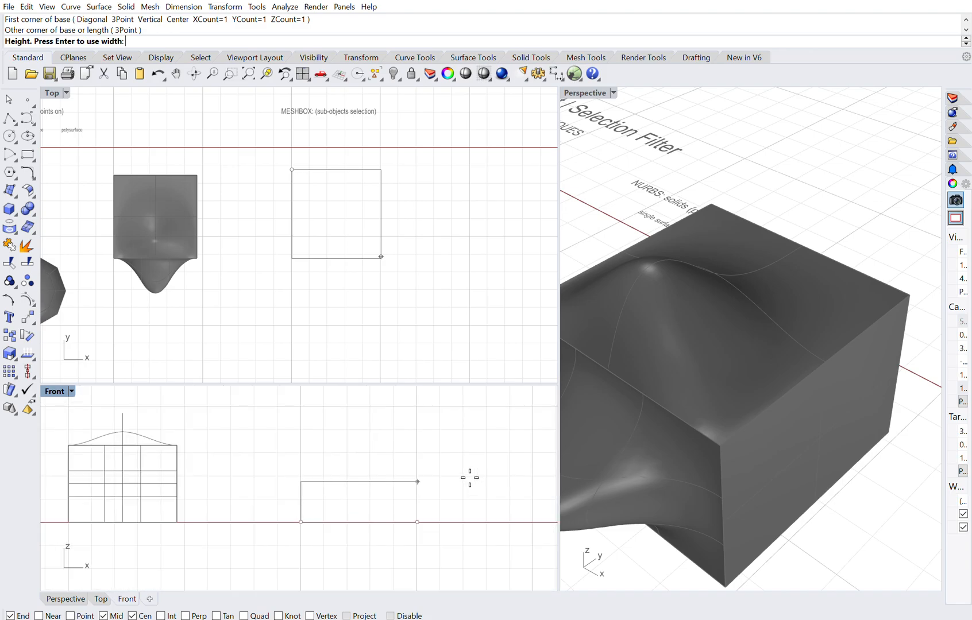
left_click(421, 426)
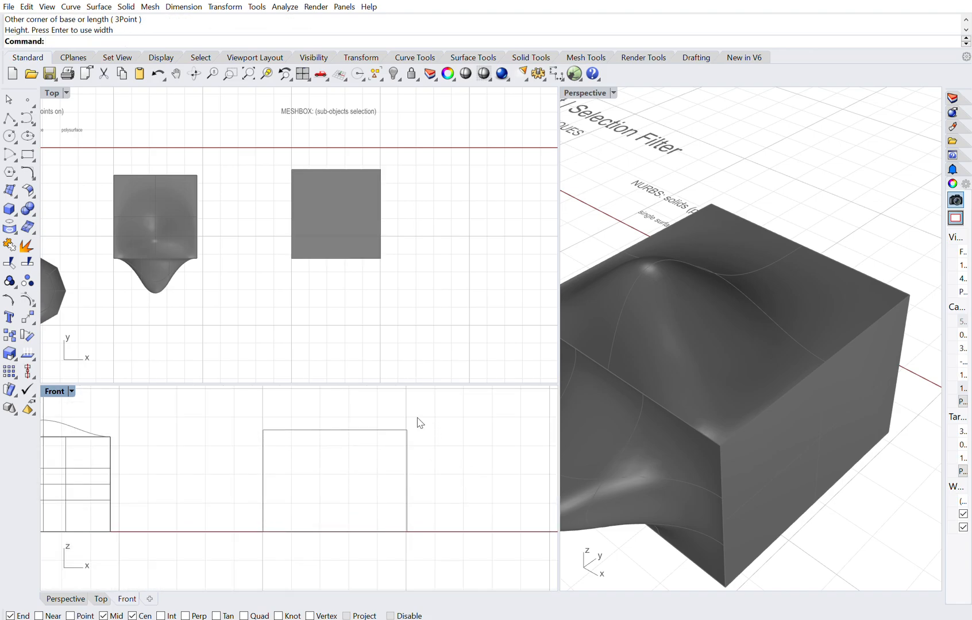
Step: Examine the new mesh box beside the deformed NURBS box from several distances and angles in the perspective view
scroll(627, 223, "down", 3)
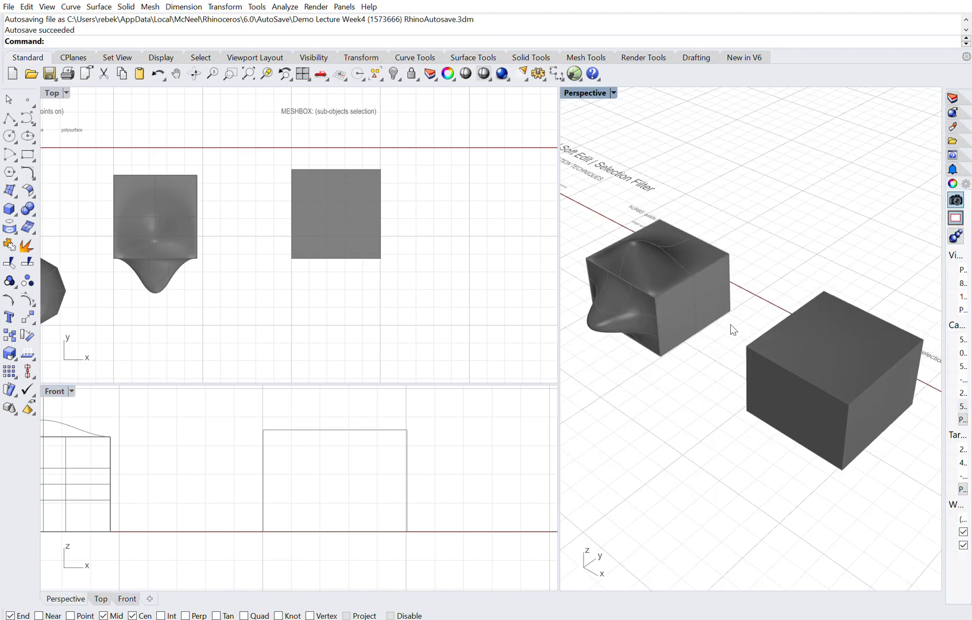
right_click_drag(622, 286, 614, 308)
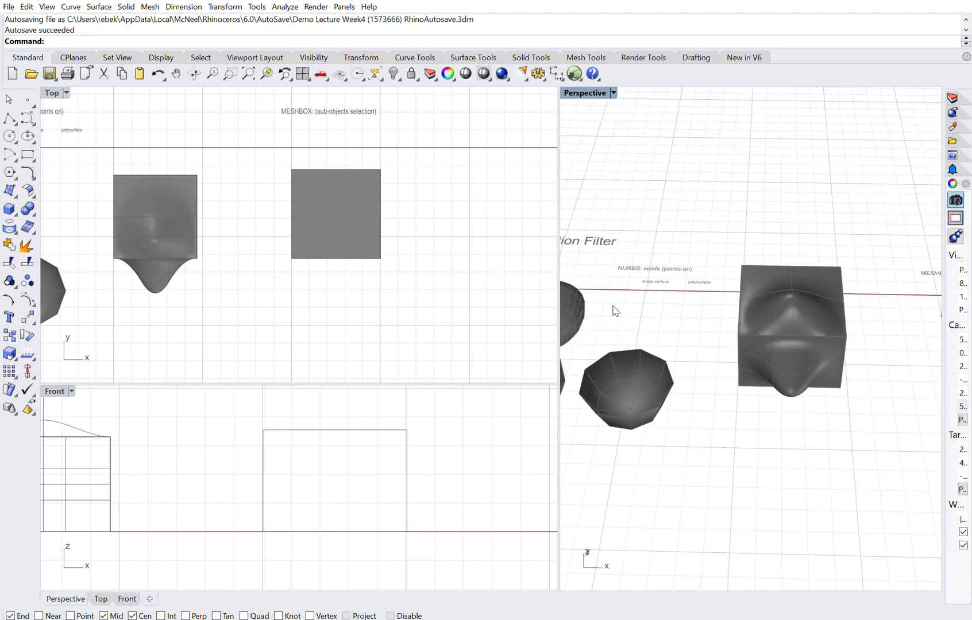
scroll(603, 306, "down", 3)
scroll(729, 305, "up", 5)
right_click_drag(691, 334, 731, 327)
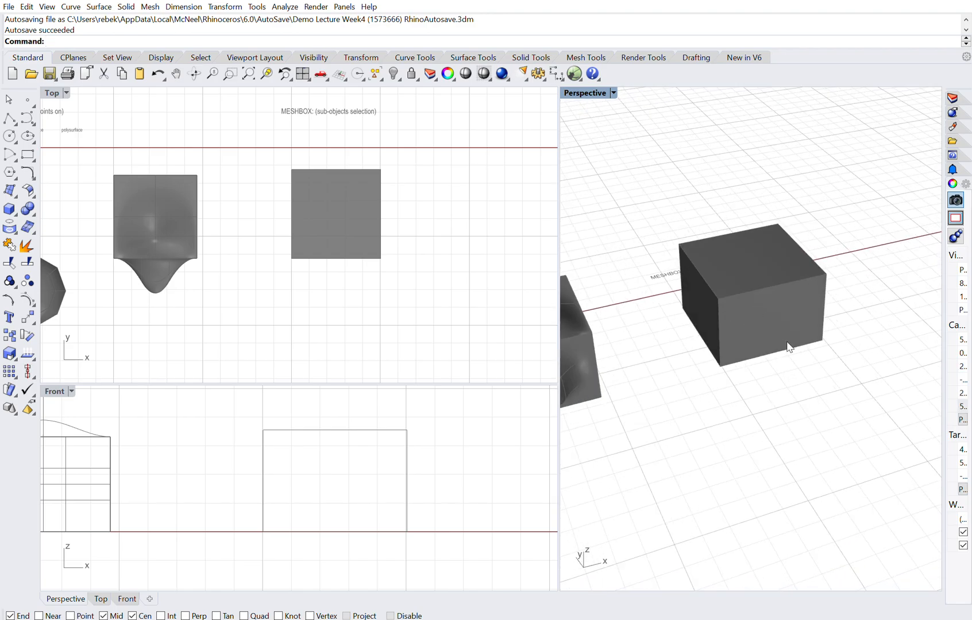
scroll(701, 359, "down", 5)
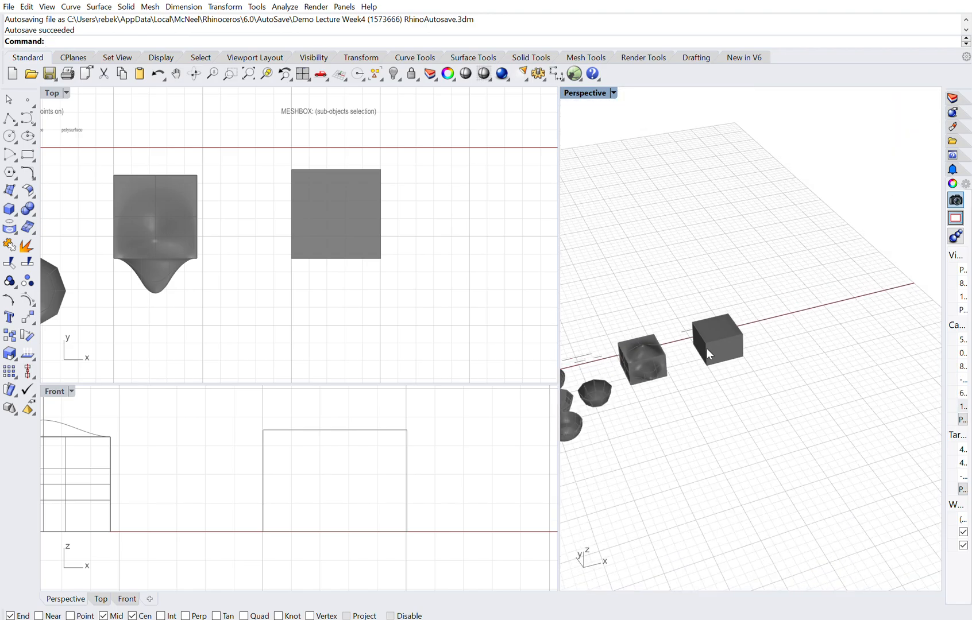
scroll(730, 332, "up", 5)
right_click_drag(714, 347, 737, 324)
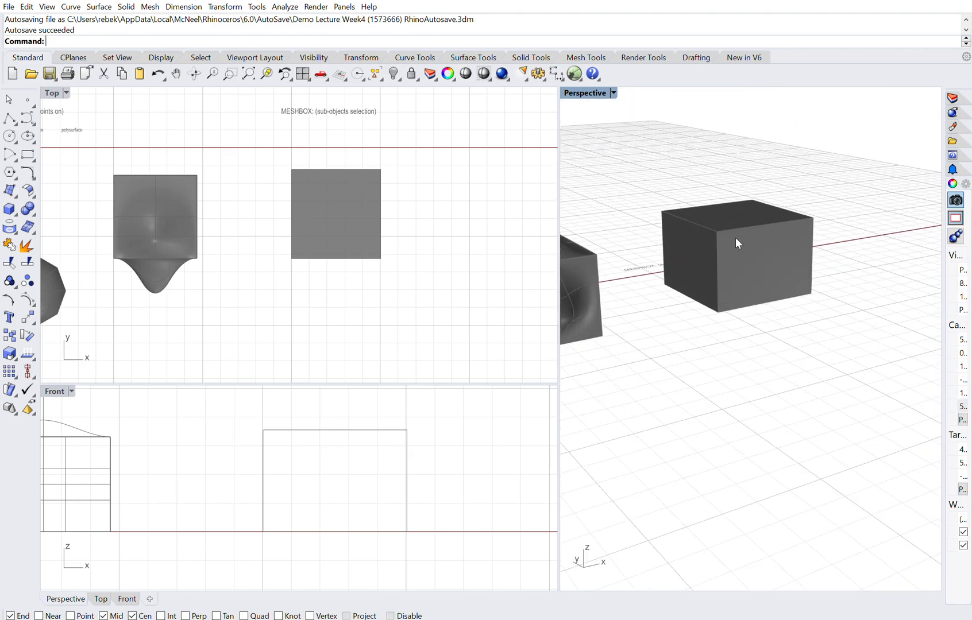
right_click_drag(757, 242, 767, 261)
scroll(742, 254, "up", 3)
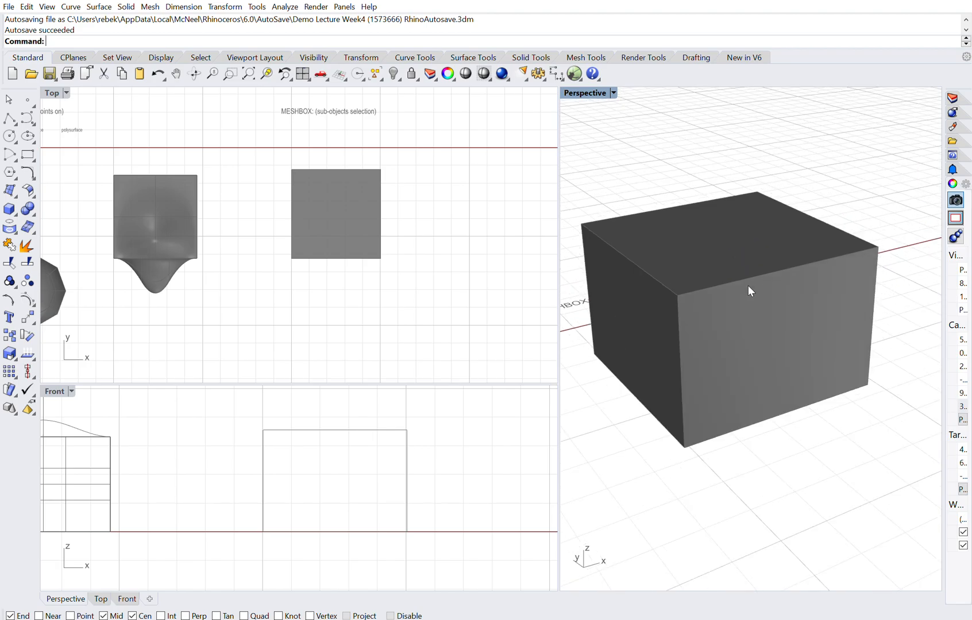
scroll(750, 290, "down", 2)
mouse_move(754, 298)
right_mouse_down()
mouse_move(766, 315)
mouse_move(764, 308)
right_mouse_up()
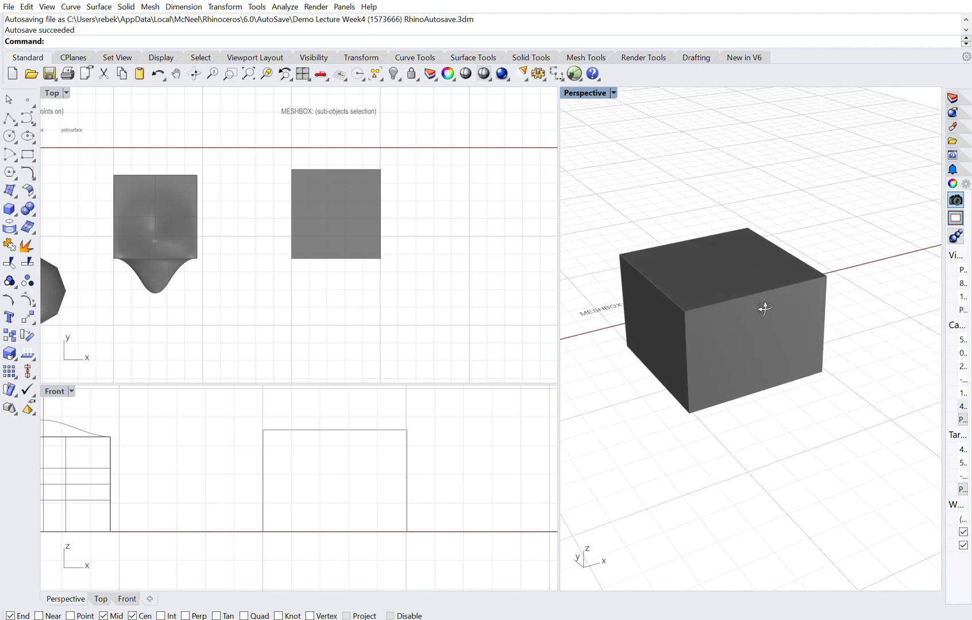
Step: Select, deselect and reselect the mesh box to examine how it is picked as a single mesh object
left_click(717, 263)
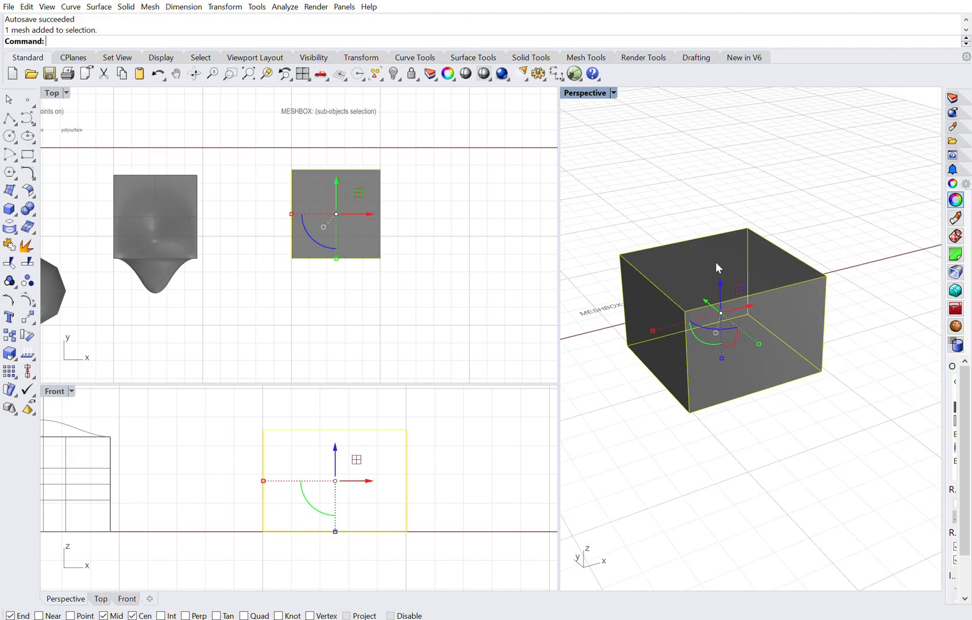
left_click(838, 384)
left_click(680, 253)
left_click(669, 211)
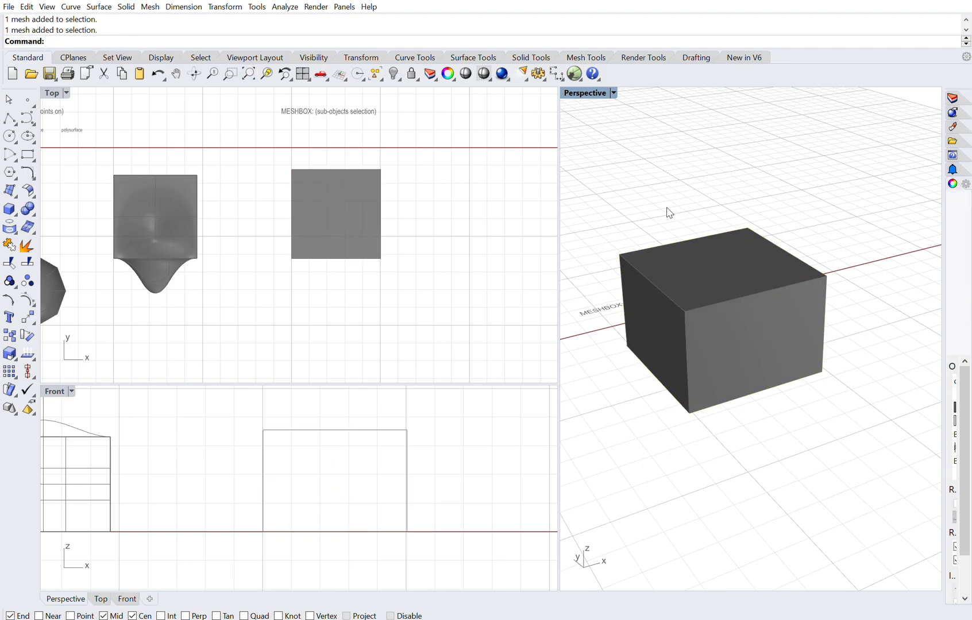
left_click(699, 246)
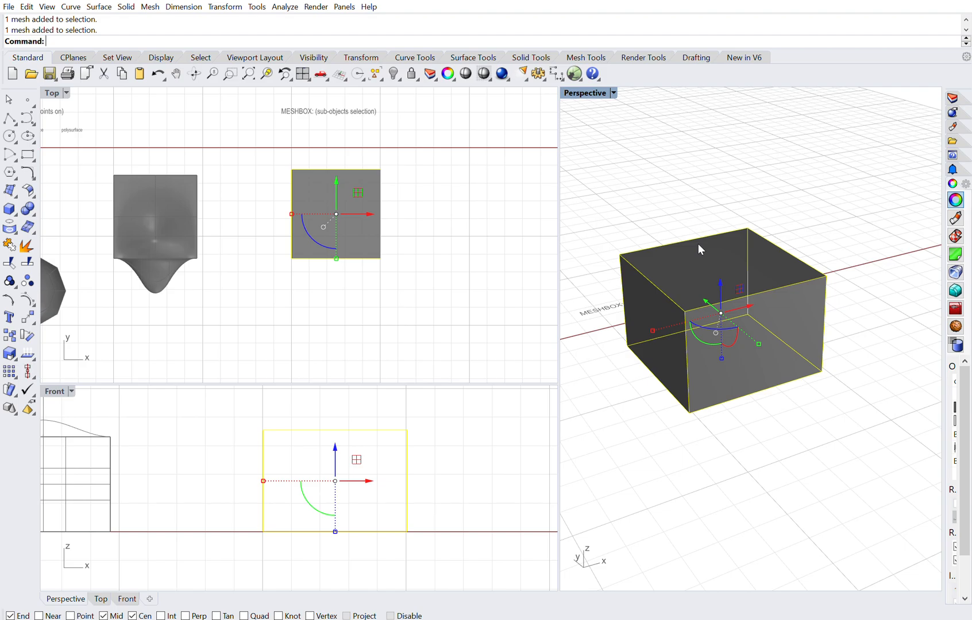
Step: Widen the Perspective viewport and run SelectionFilter with the mesh box in close view
left_click_drag(560, 257, 485, 257)
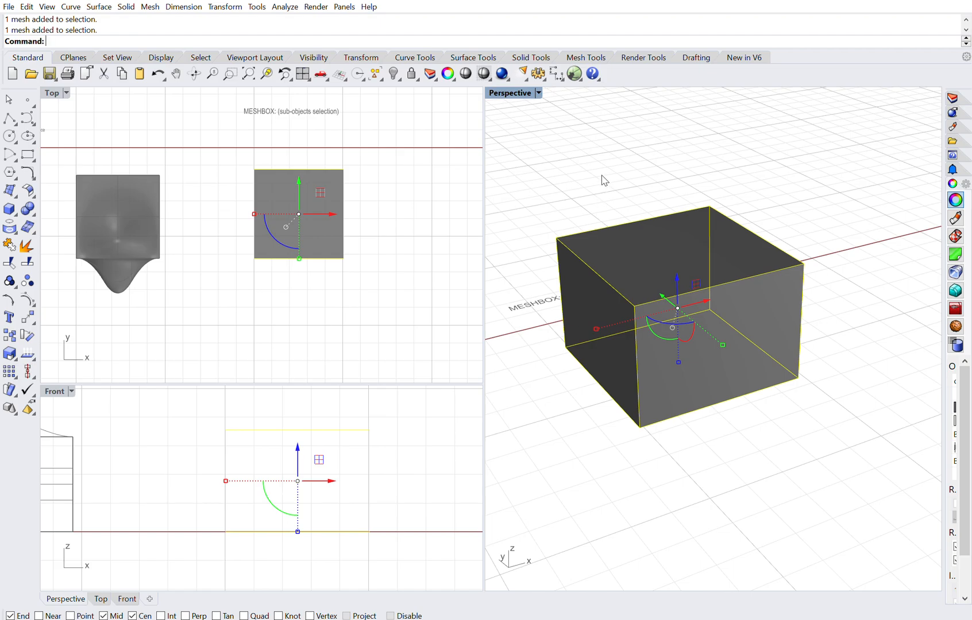
type("SelectionFilter")
key("Return")
scroll(604, 181, "down", 3)
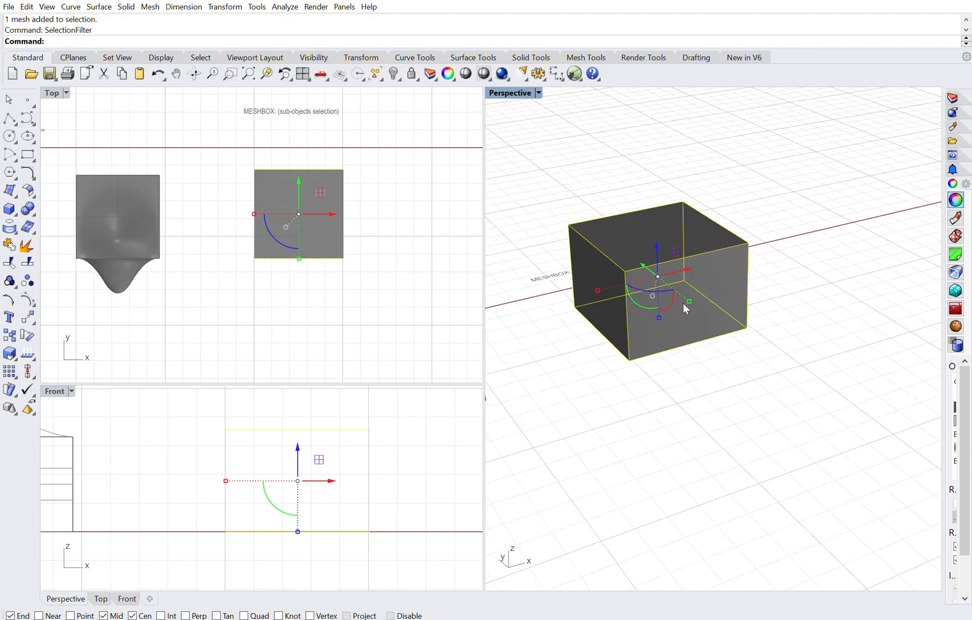
scroll(680, 269, "up", 3)
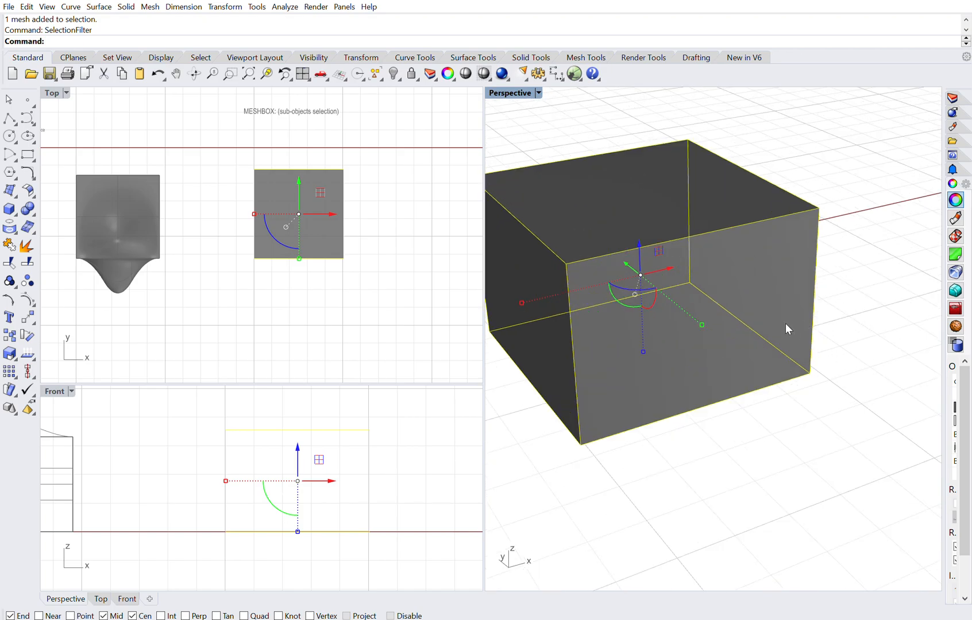
right_click_drag(648, 339, 654, 340)
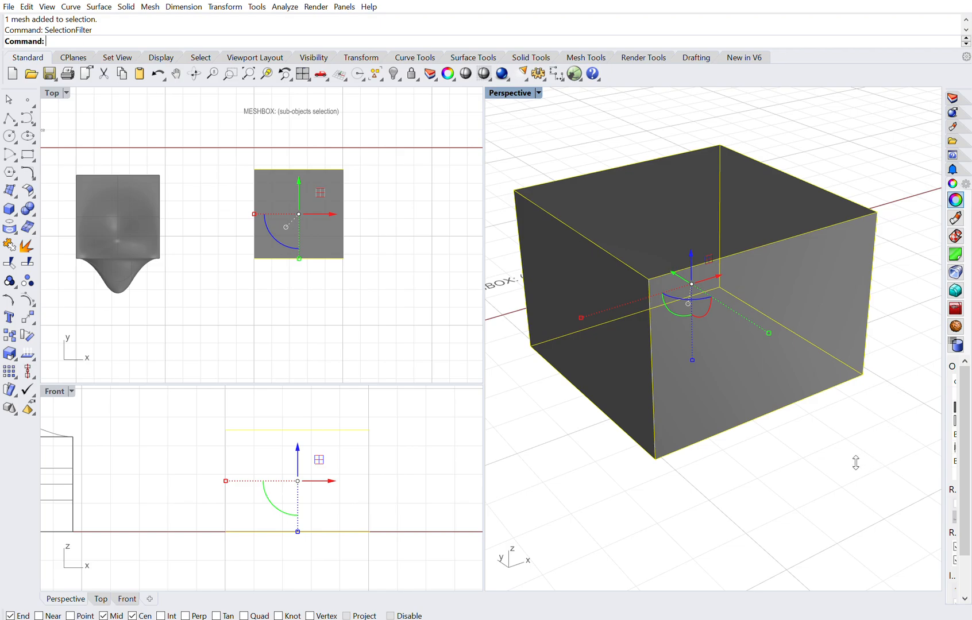
Step: Compare picking the whole mesh box with picking its front, top and side faces, one upper edge and one corner vertex, ending with nothing selected
key("Escape")
left_click(710, 376)
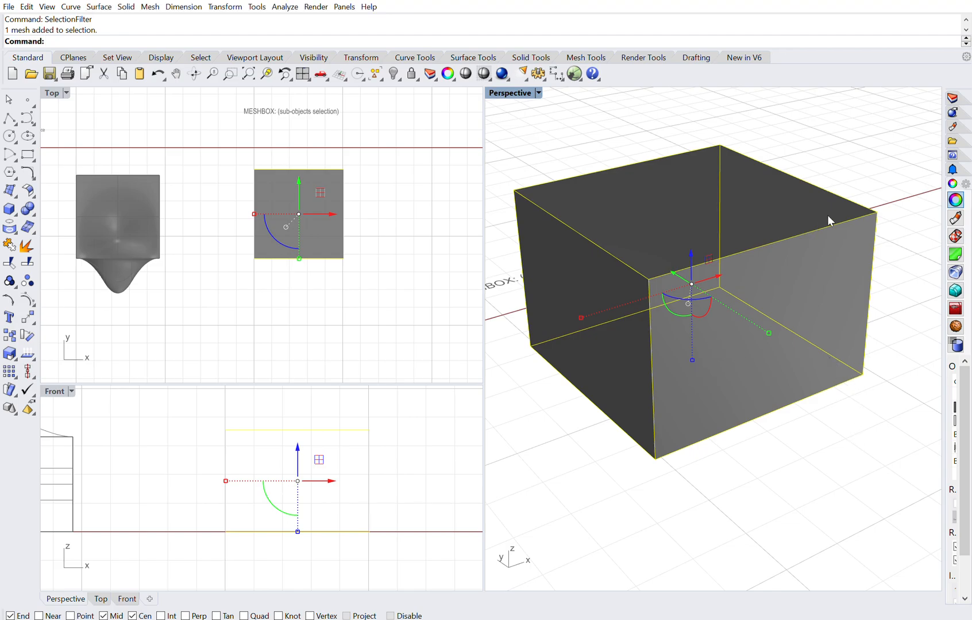
left_click(890, 238)
left_click(778, 267, "ctrl+shift")
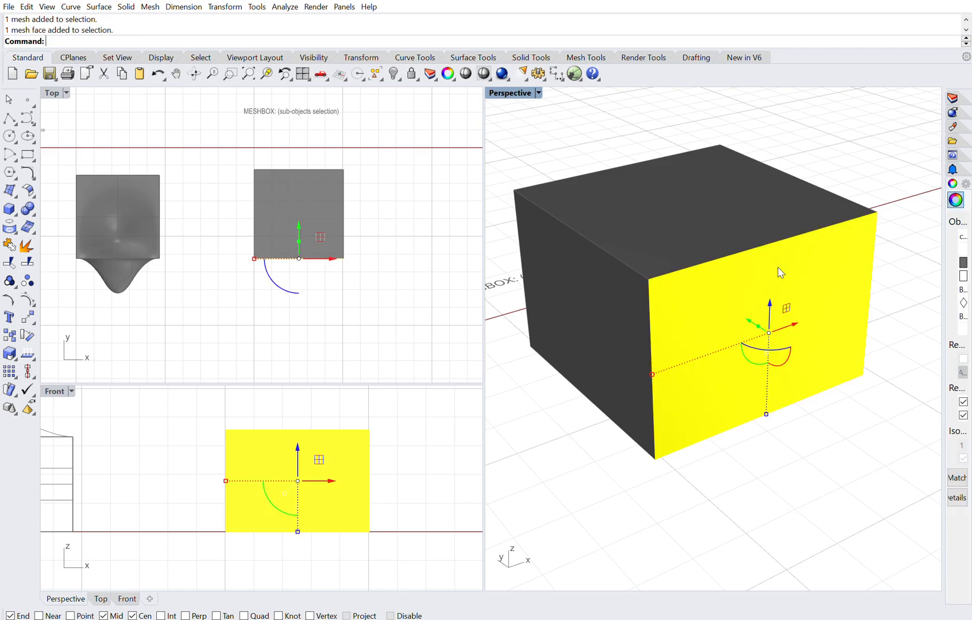
left_click(684, 195, "ctrl+shift")
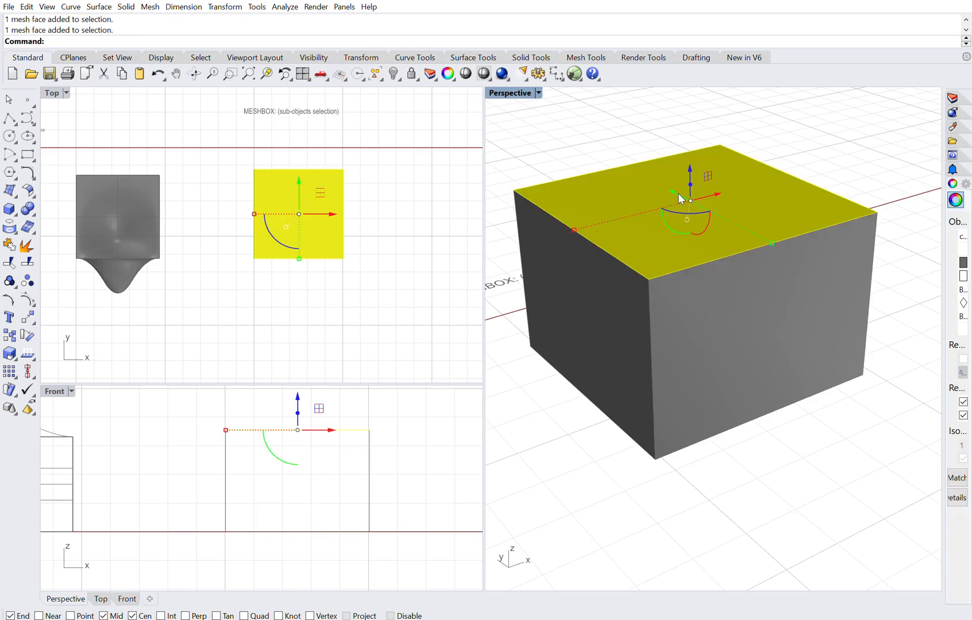
left_click(610, 293, "ctrl+shift")
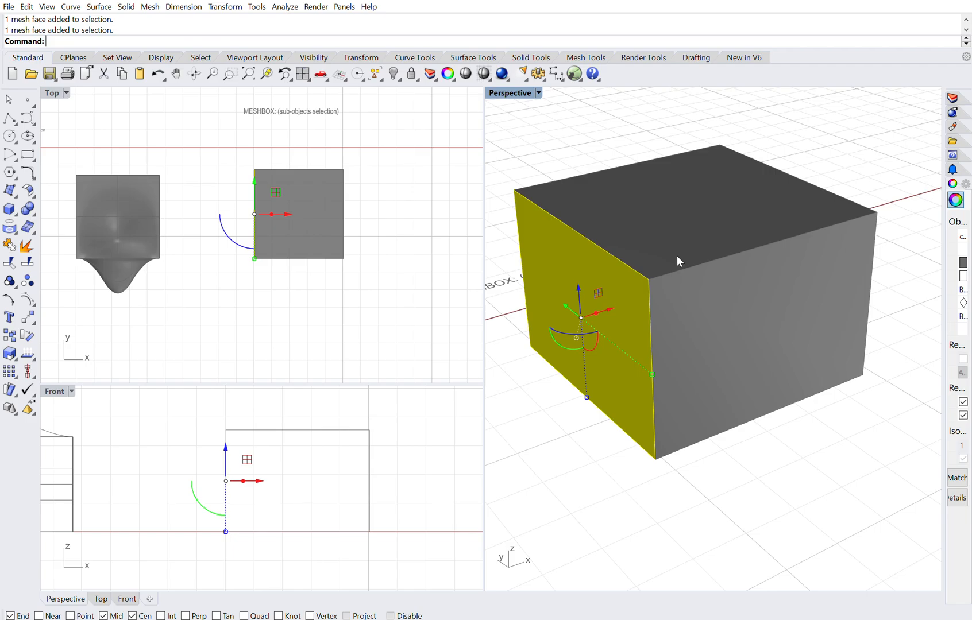
left_click(564, 209, "ctrl+shift")
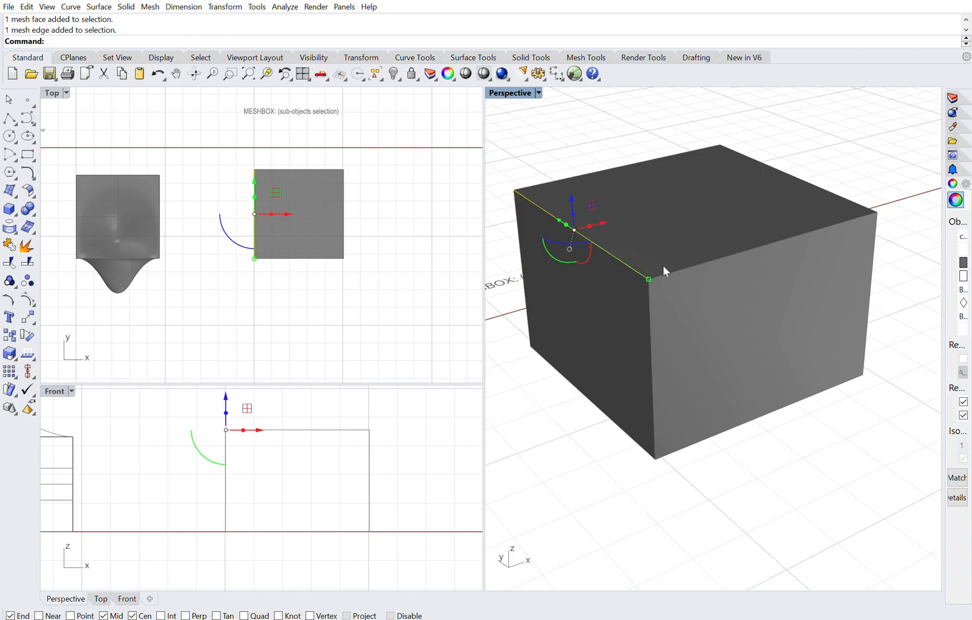
left_click(878, 208, "ctrl+shift")
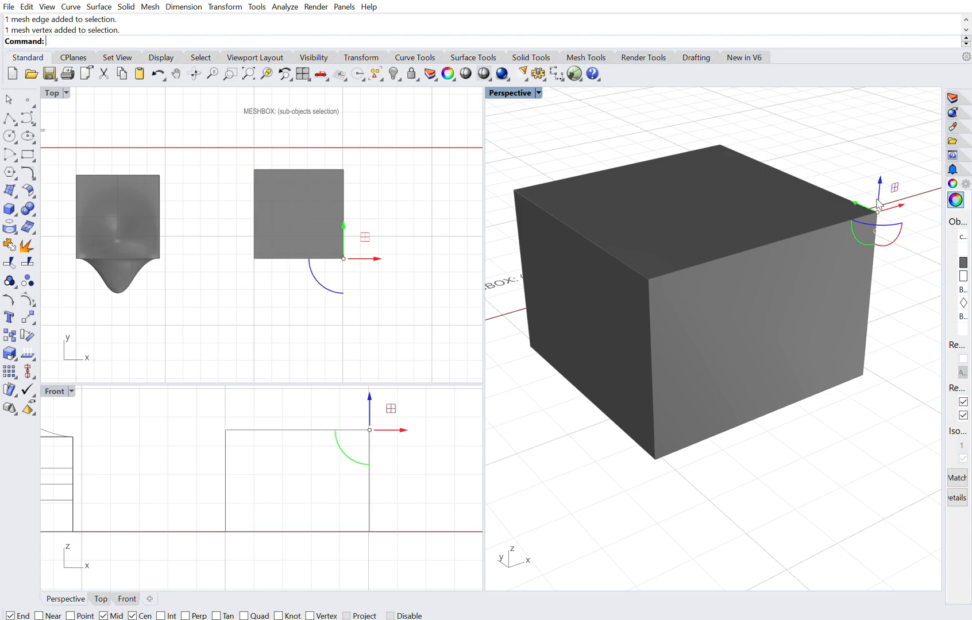
left_click(577, 429)
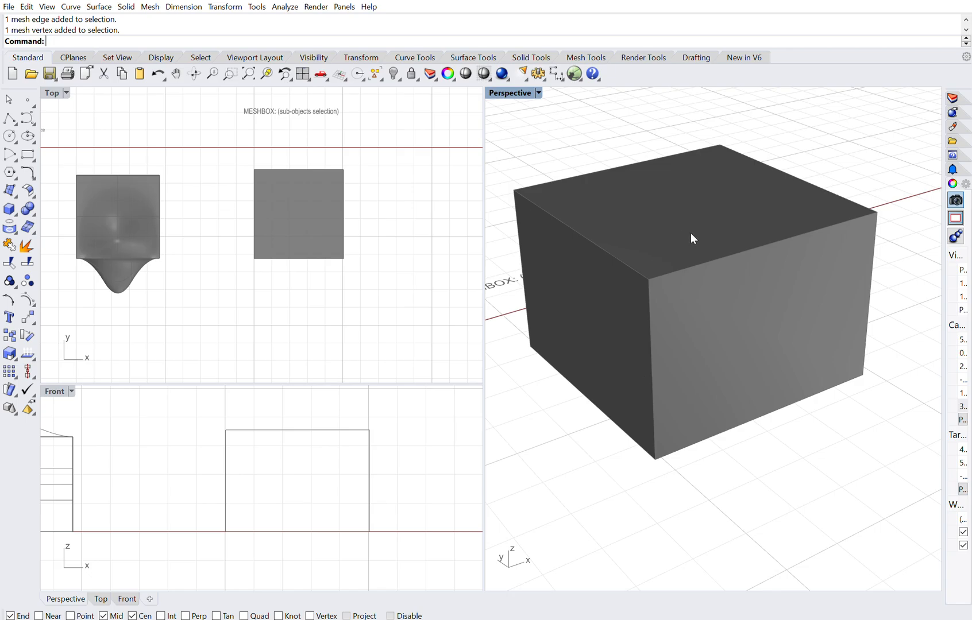
Step: Move the mesh box's top face up along Z and back down to about the box's original height
left_click(638, 202, "ctrl+shift")
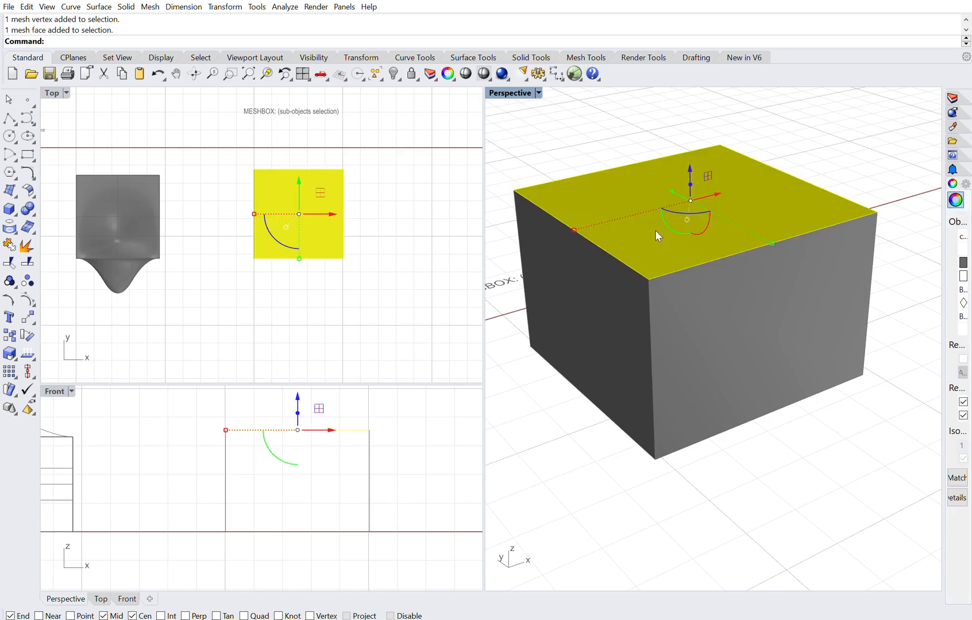
scroll(659, 269, "down", 3)
scroll(674, 205, "up", 3)
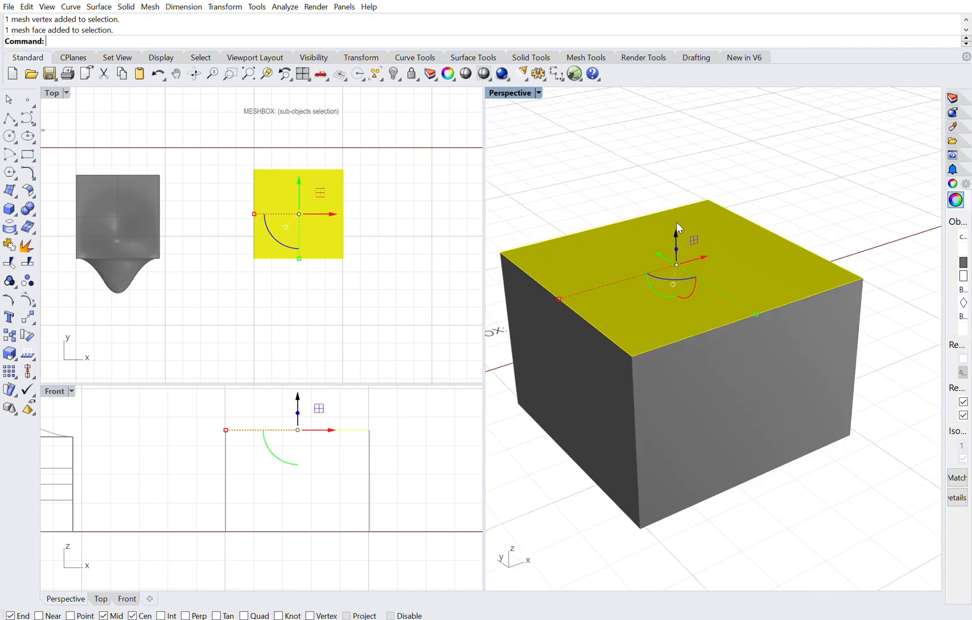
left_click_drag(675, 223, 679, 155)
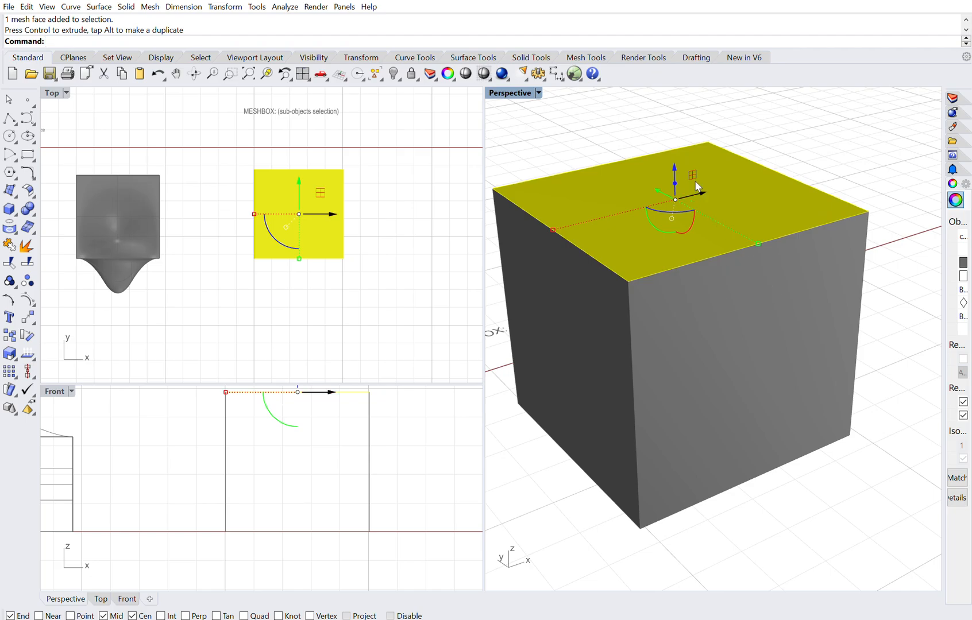
left_click_drag(673, 153, 678, 226)
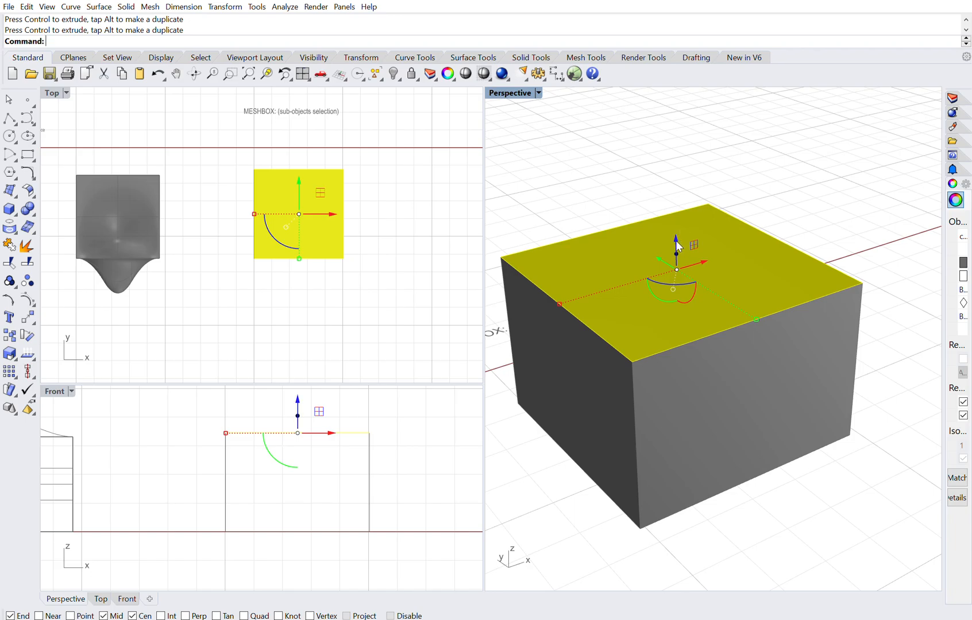
Step: Extrude the top face upward by about a third of the box's height and check the new side faces by selecting them individually
left_click_drag(677, 243, 678, 185)
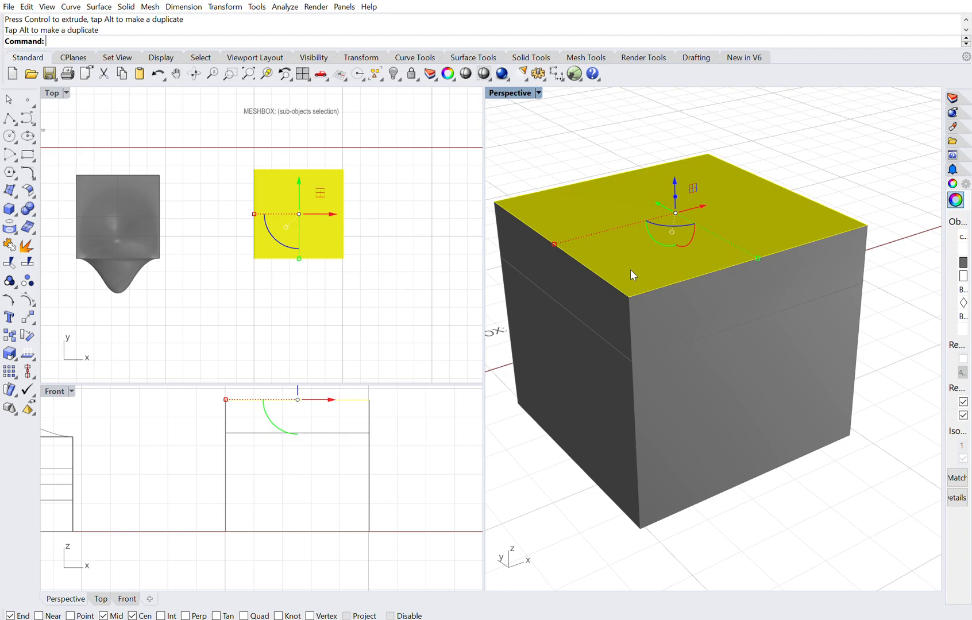
left_click(675, 305, "ctrl+shift")
left_click(586, 284, "ctrl+shift")
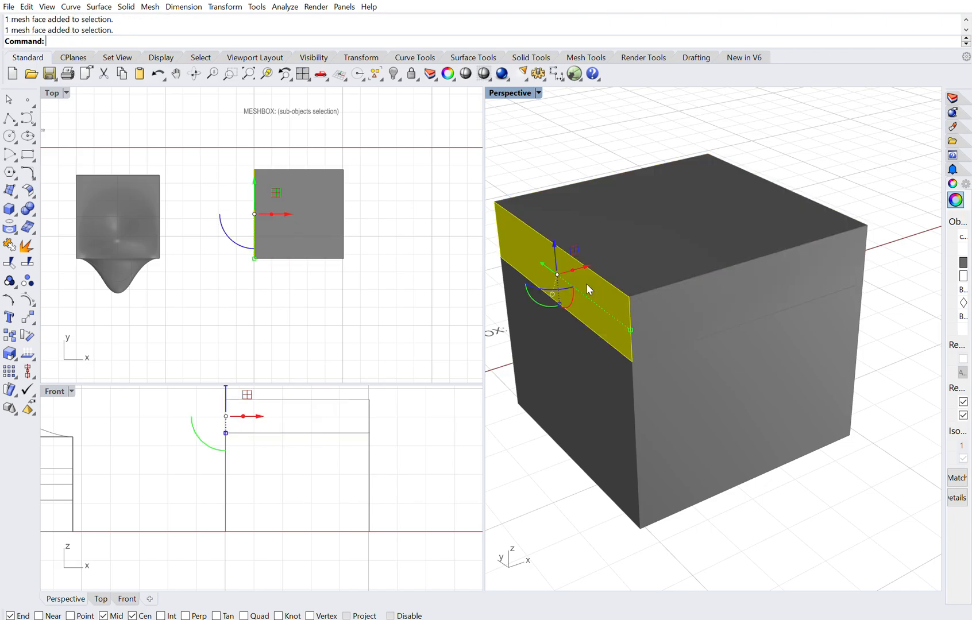
left_click(695, 286, "ctrl+shift")
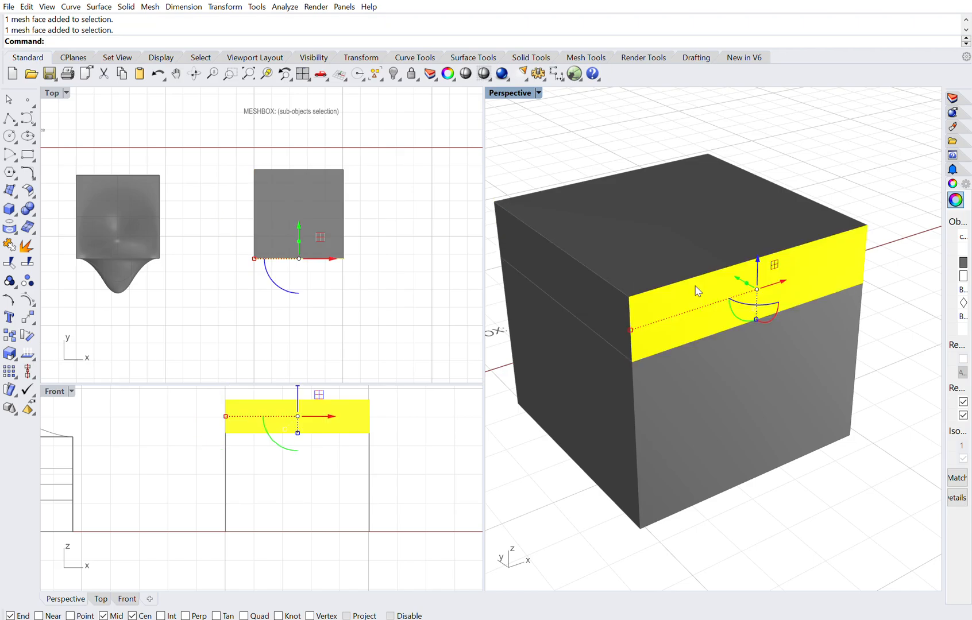
left_click(654, 232, "ctrl+shift")
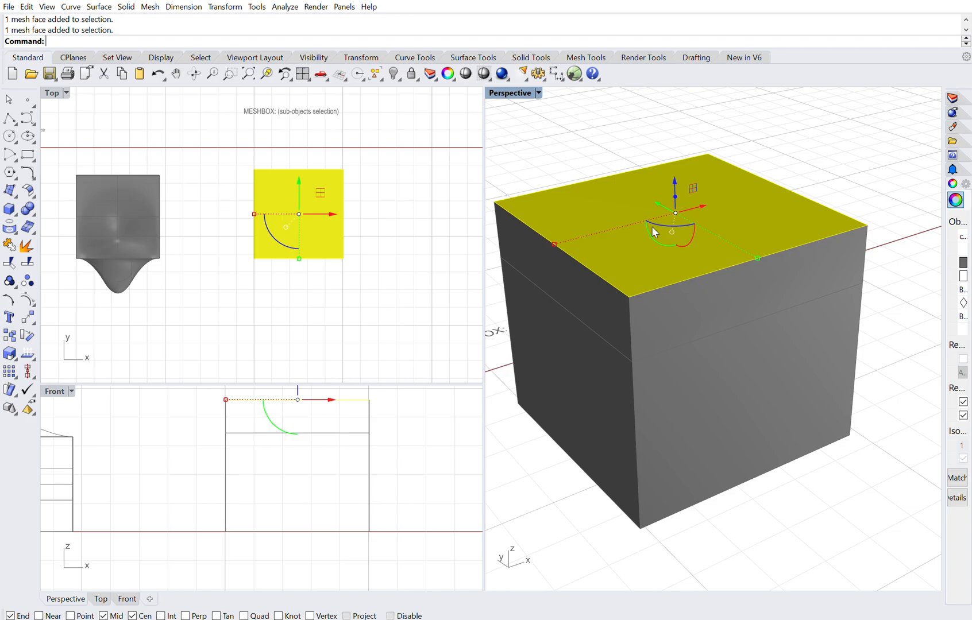
left_click(630, 253)
left_click(597, 139)
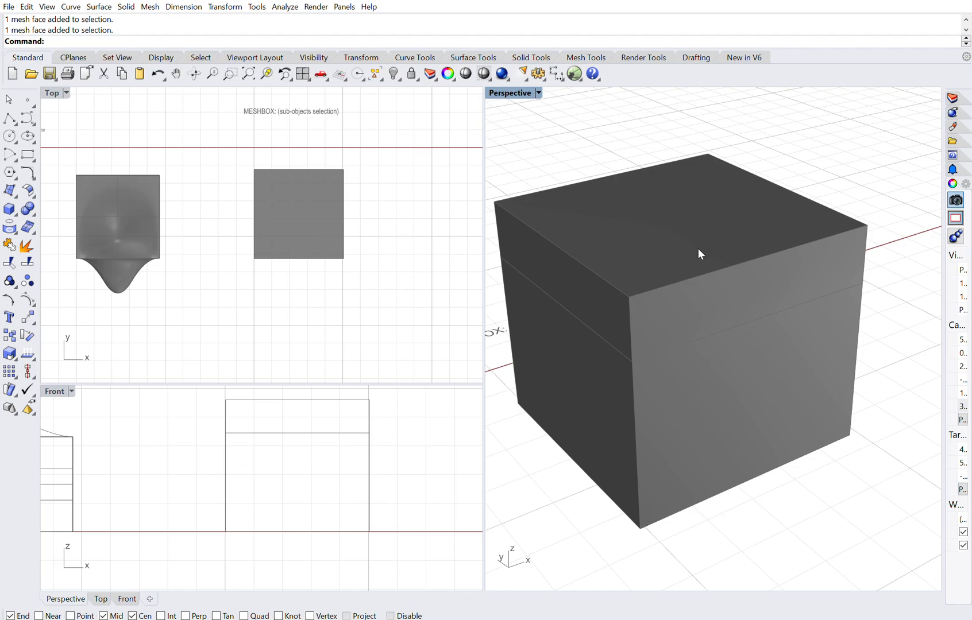
Step: Select only the extruded top face and rotate it about 45 degrees around its centre in the Top view
left_click(648, 231, "ctrl+shift")
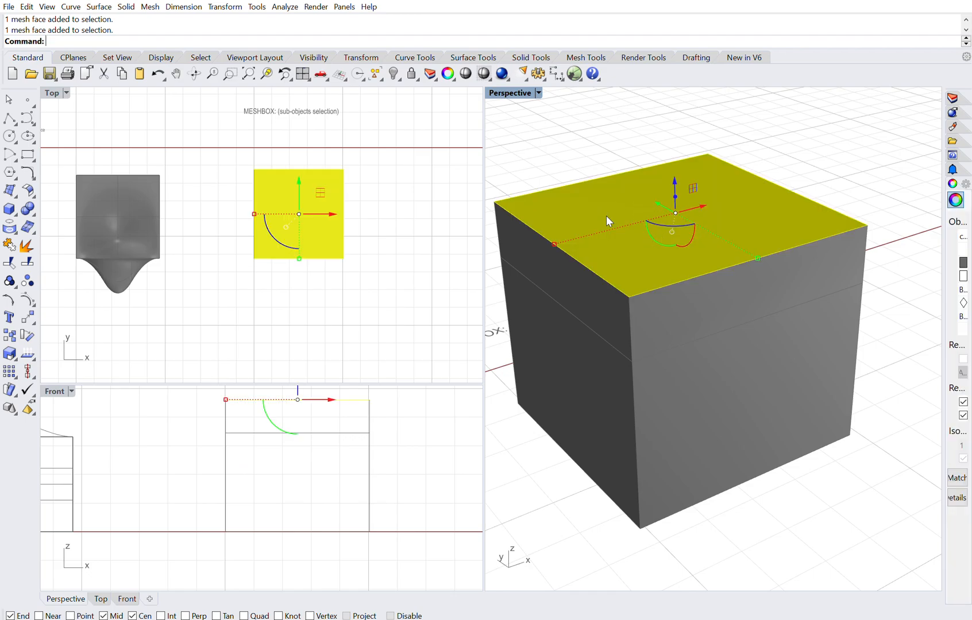
scroll(322, 194, "up", 5)
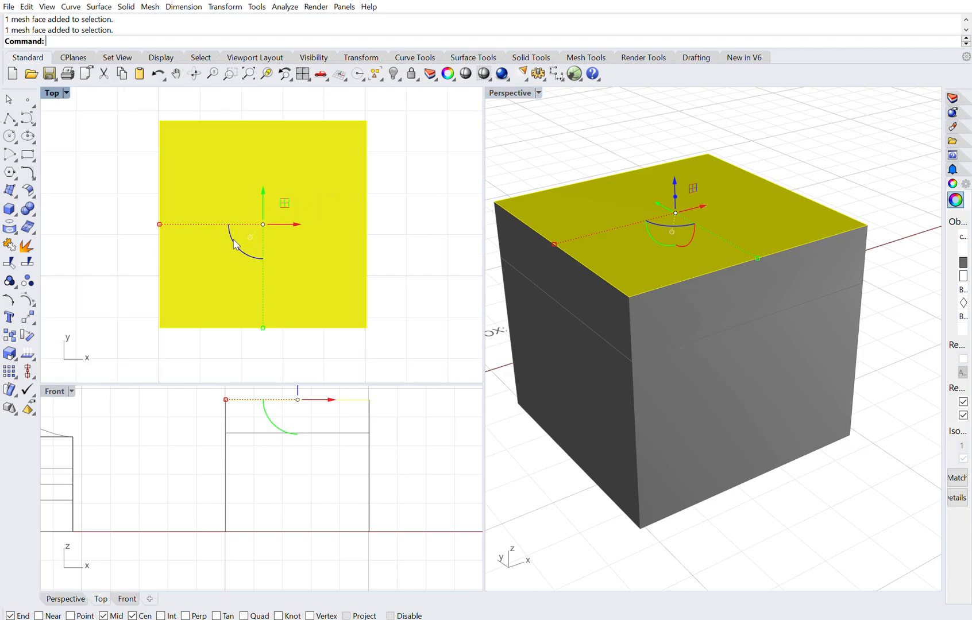
left_click_drag(239, 237, 233, 219)
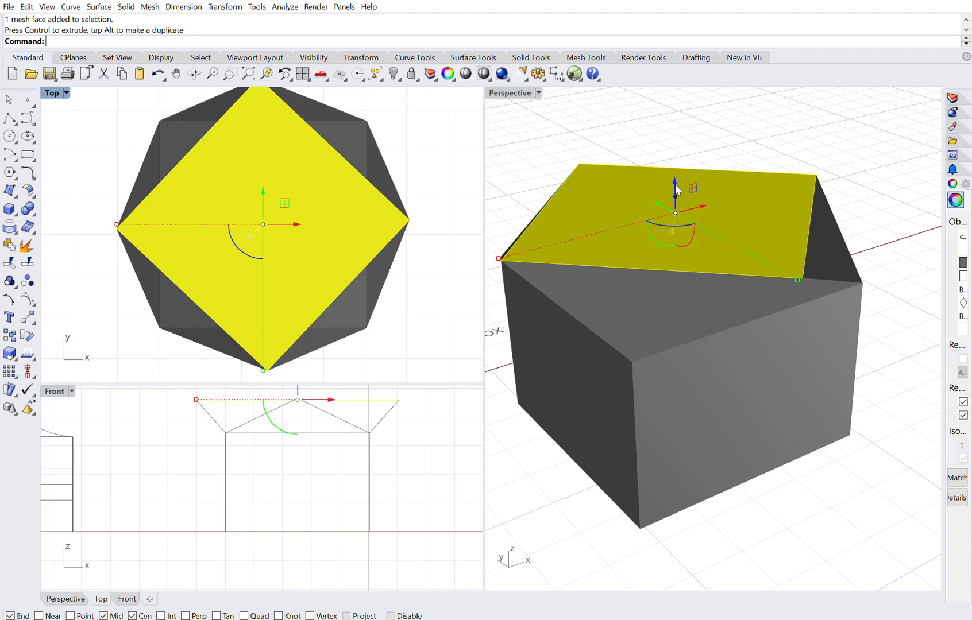
Step: Extrude the rotated top face upward as a second tier and rotate the new top face 45 degrees about Z
left_click_drag(675, 185, 676, 185)
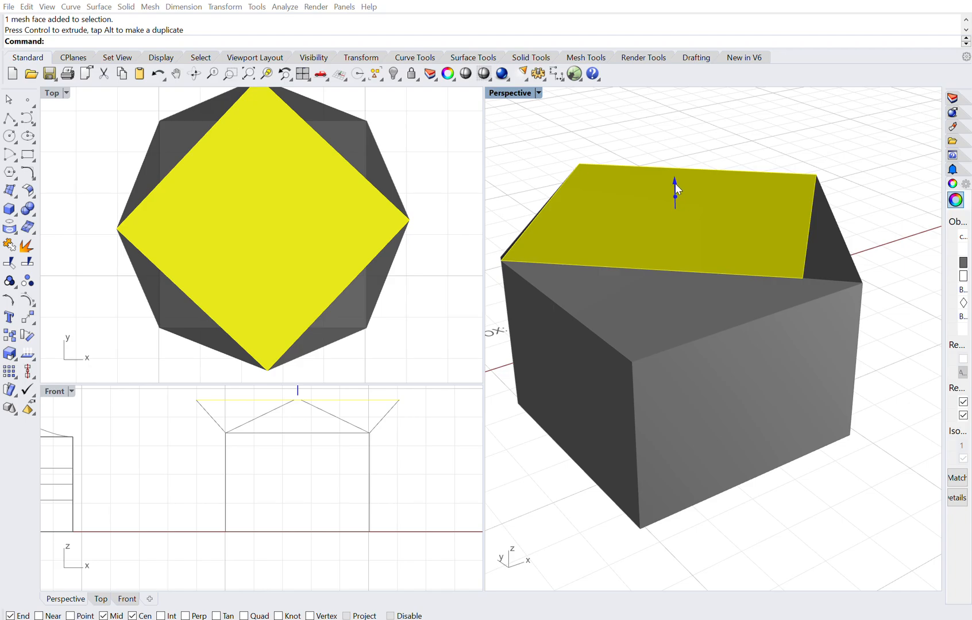
left_click_drag(675, 183, 675, 187)
scroll(719, 285, "down", 3)
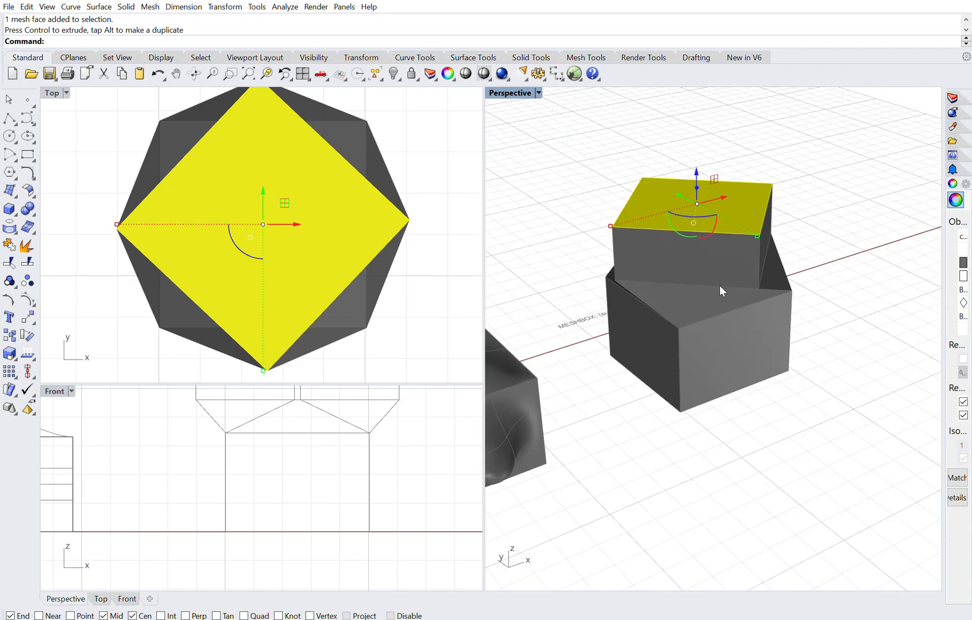
scroll(246, 226, "up", 3)
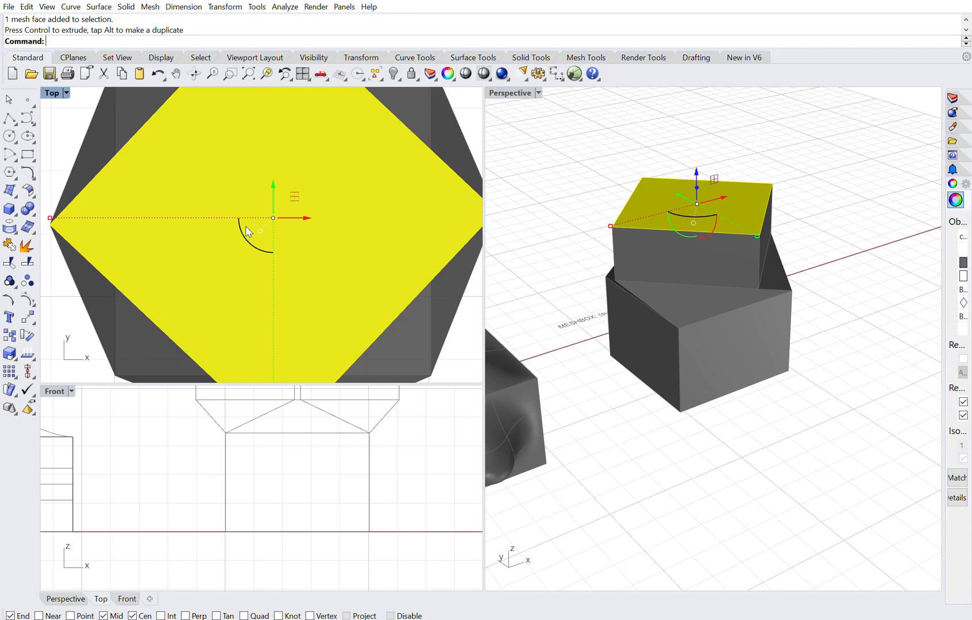
left_click(247, 231)
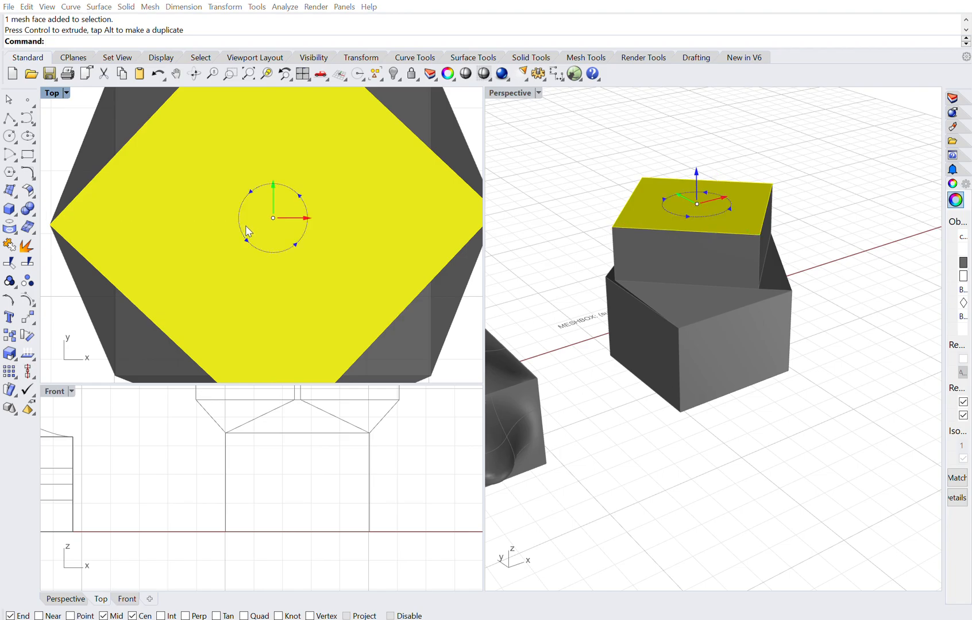
type("45")
key("Return")
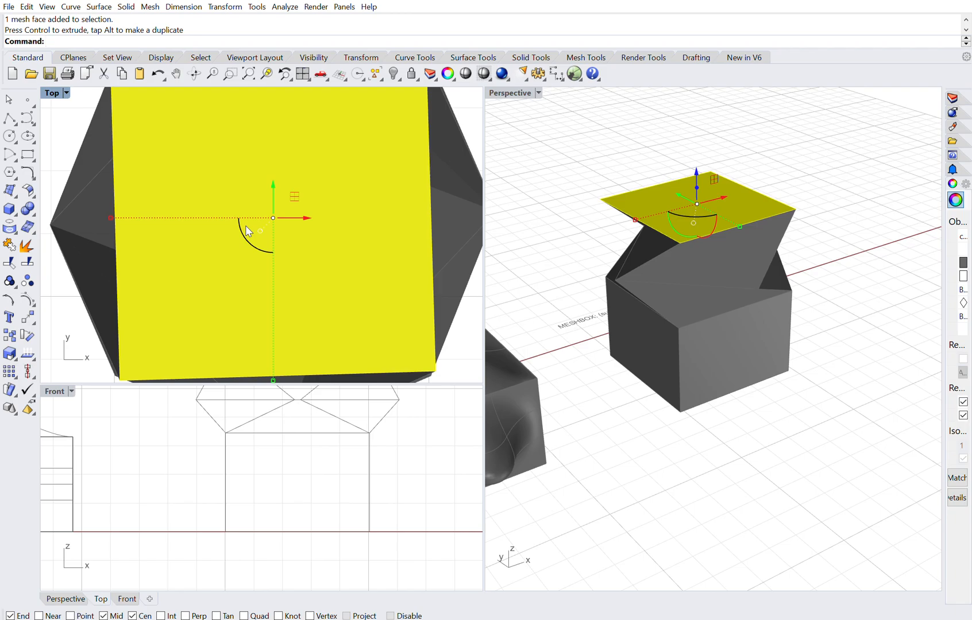
Step: Add a third tier by extruding the top face 2 units upward and rotating it 45 degrees about Z
left_click(697, 173, "ctrl")
type("2")
key("Return")
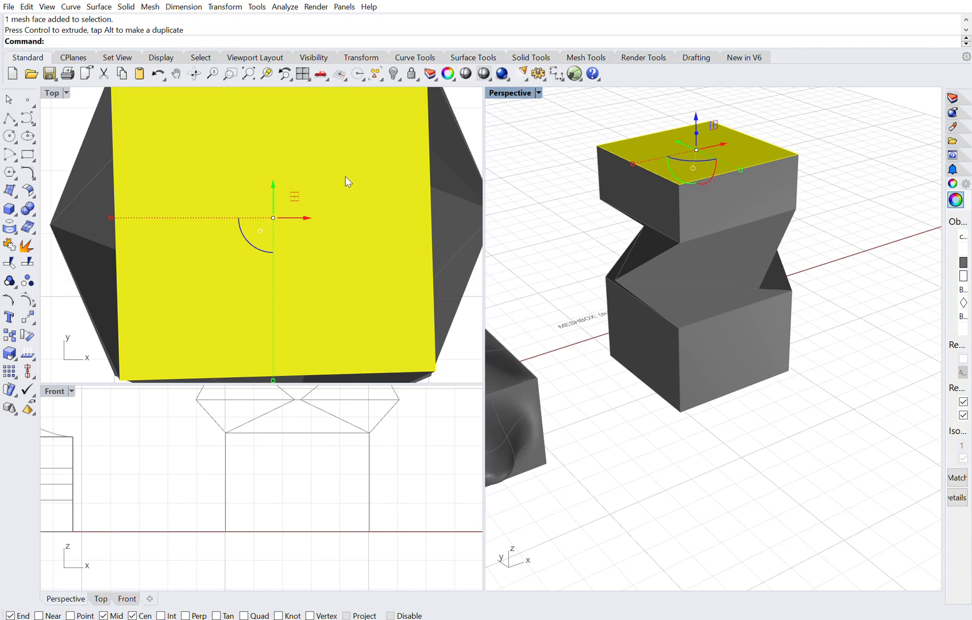
left_click(251, 235)
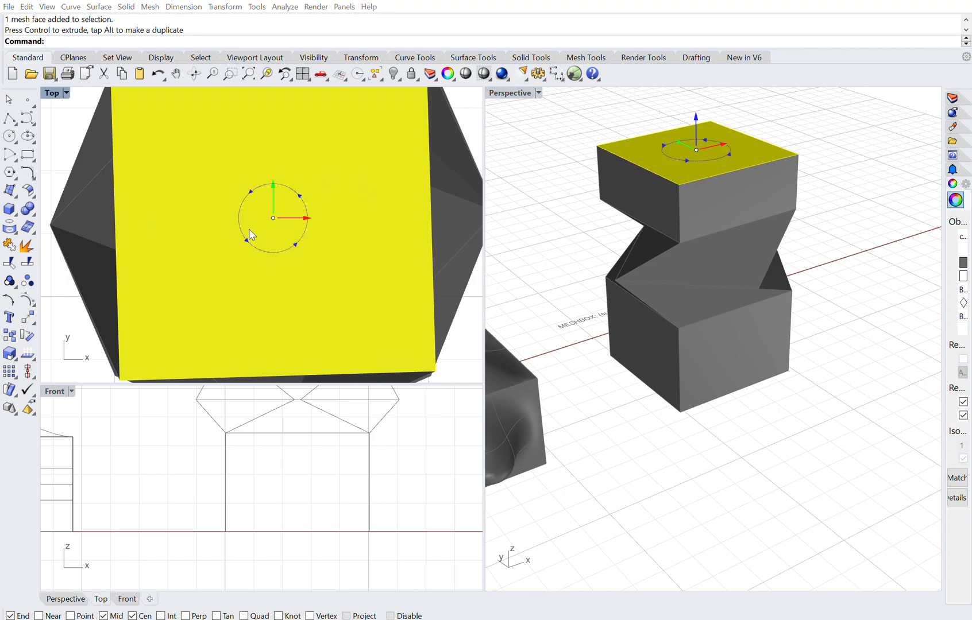
type("45")
key("Return")
right_click_drag(690, 290, 690, 290)
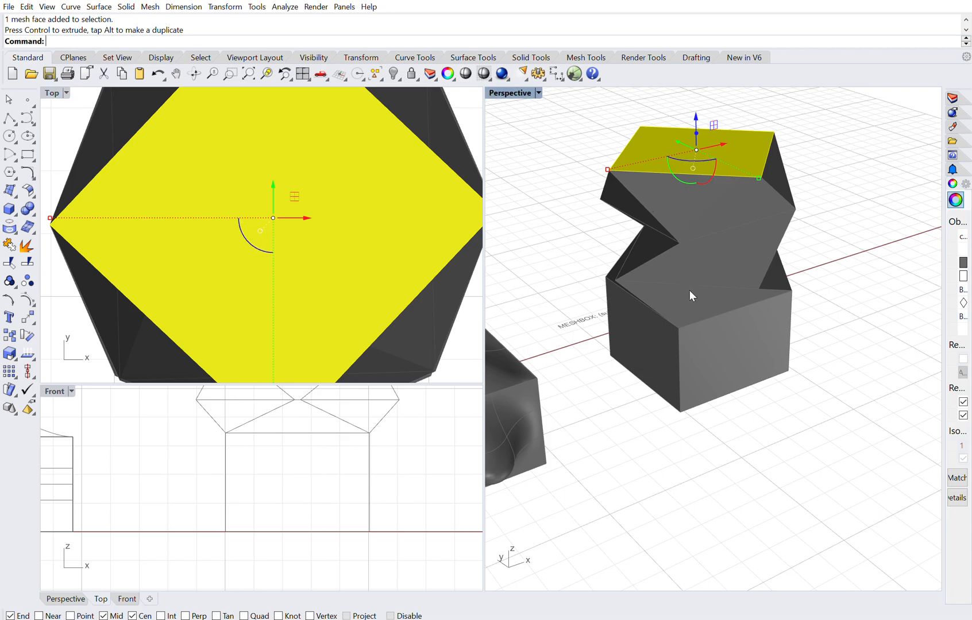
Step: Add a fourth tier by extruding the top face upward again and rotating it about 45 degrees in the Top view
scroll(689, 290, "down", 3)
left_click_drag(694, 161, 696, 125)
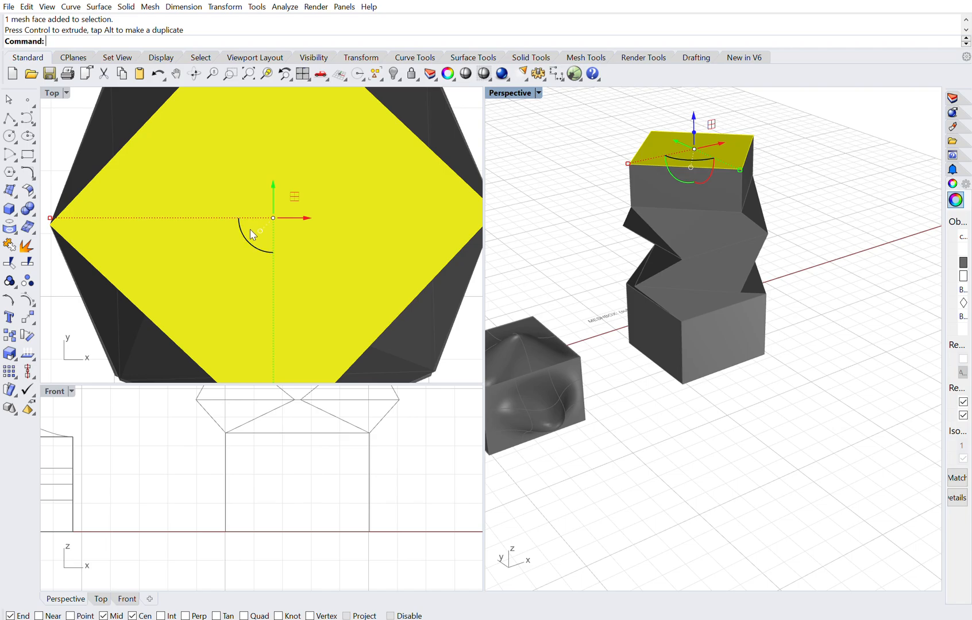
left_click_drag(250, 230, 256, 228)
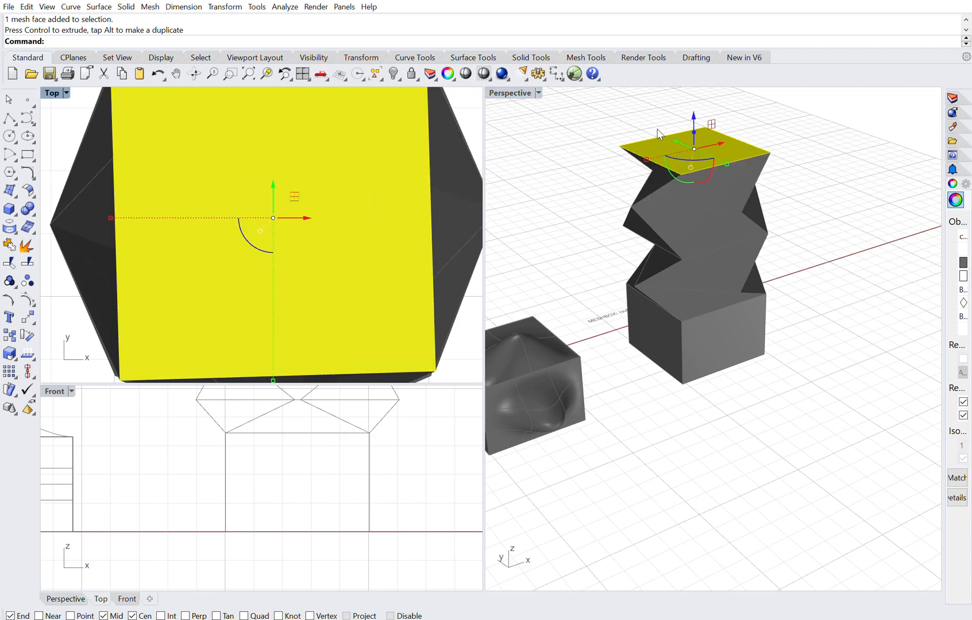
Step: Add a fifth tier to the twisted tower by extruding the top face 2 units upward and rotating it 45 degrees
left_click(694, 119, "ctrl")
type("2")
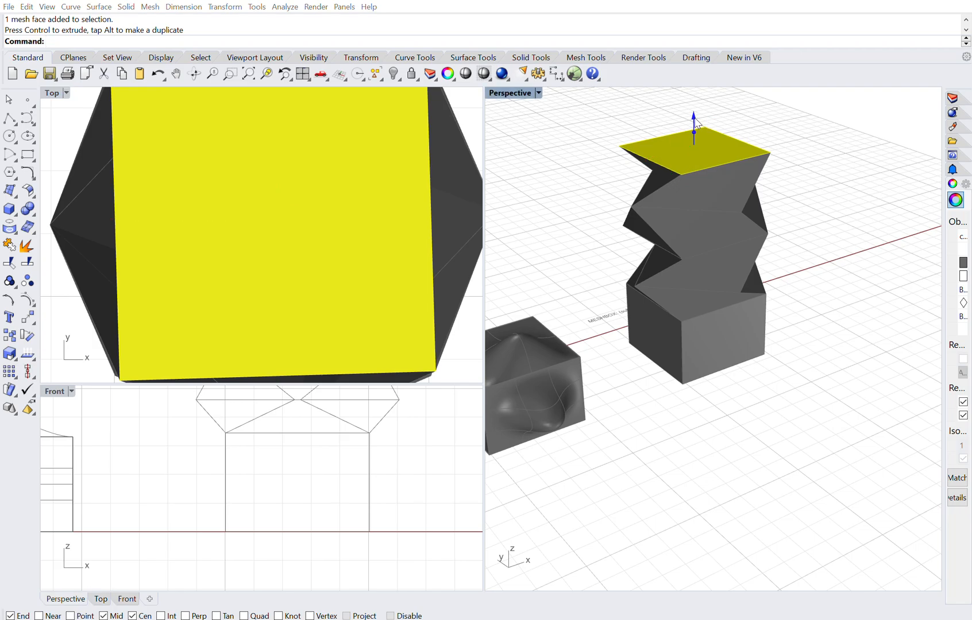
key("Return")
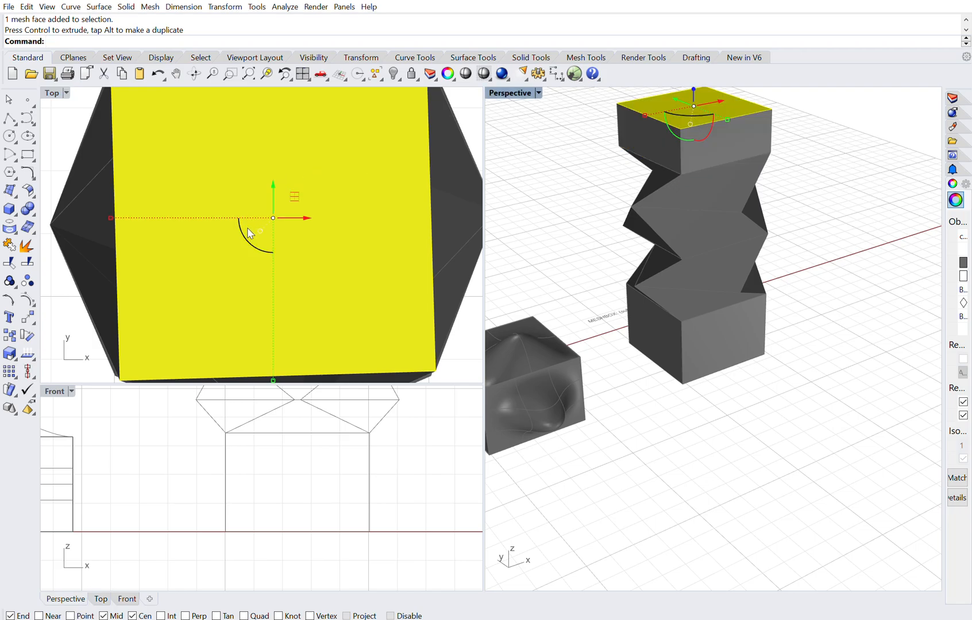
left_click_drag(247, 229, 248, 228)
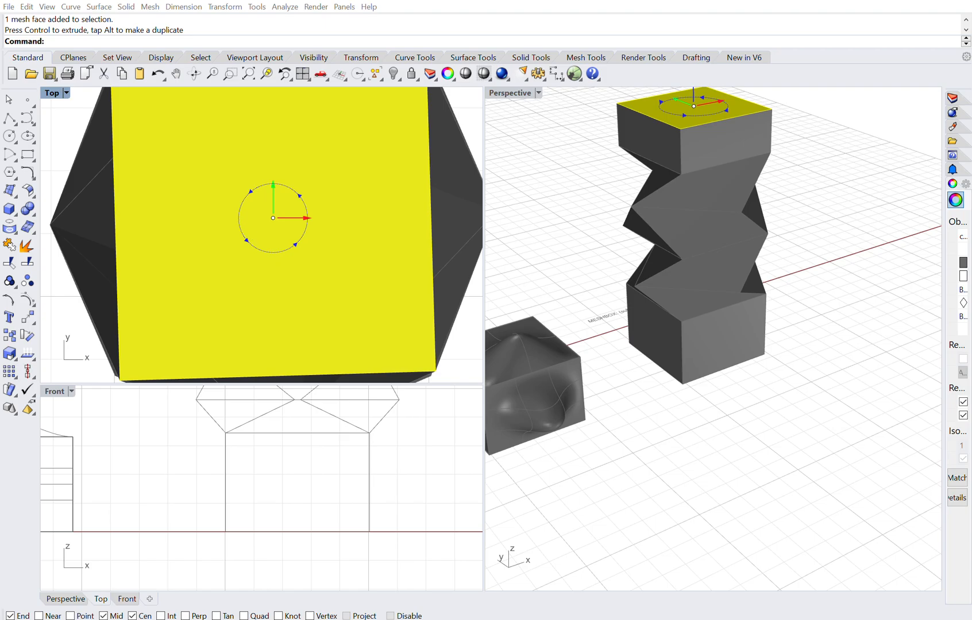
type("45")
key("Return")
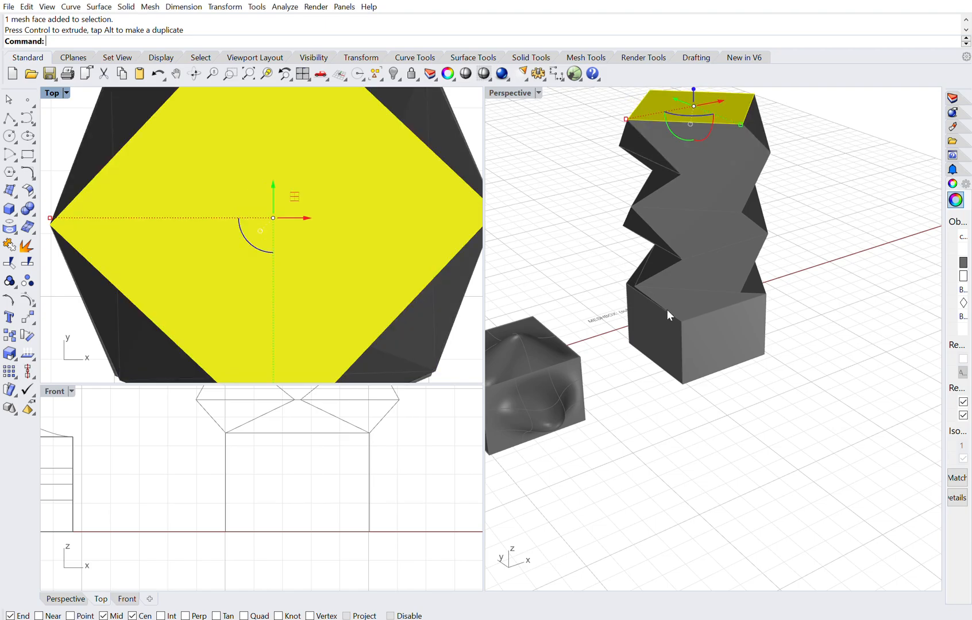
Step: Extrude the top face of the twisted tower another 2 units upward to start the sixth tier
scroll(671, 310, "down", 5)
scroll(688, 174, "up", 4)
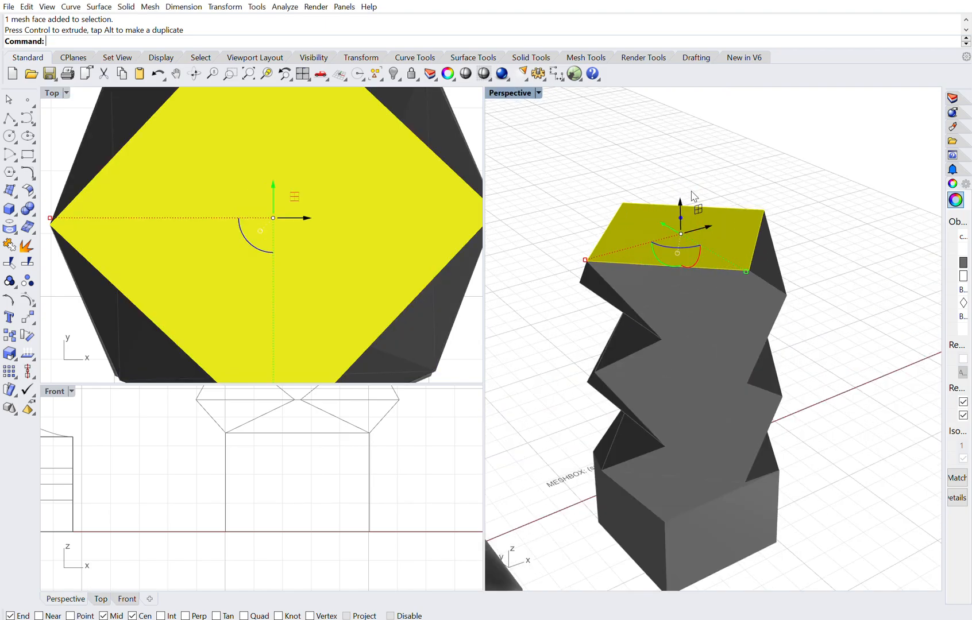
left_click(681, 204)
type("2")
key("Return")
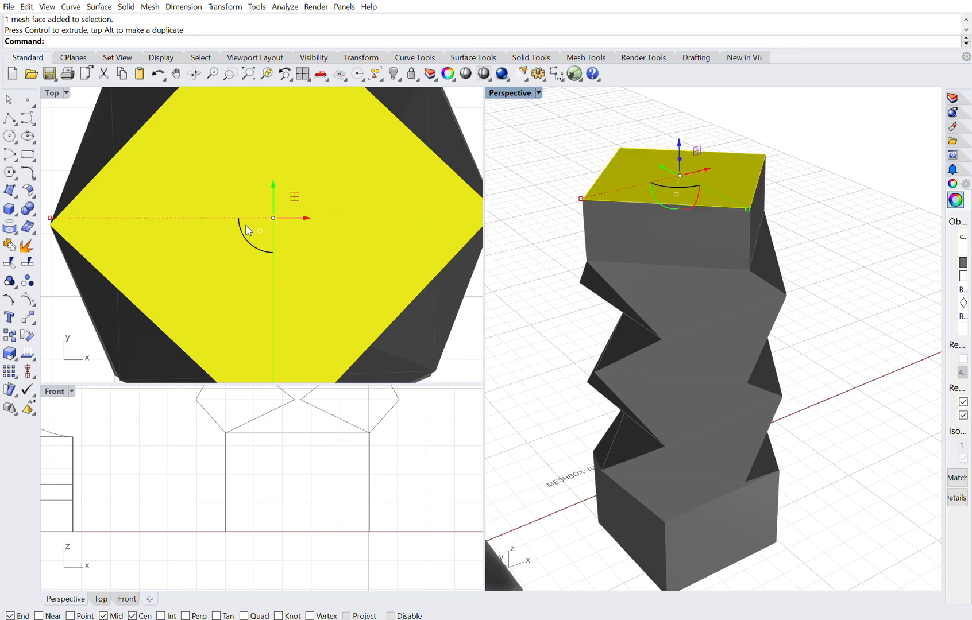
Step: Rotate the selected top face 45 degrees in the Top view to complete the sixth tier of the tower
left_click_drag(247, 229, 248, 231)
type("45")
key("Return")
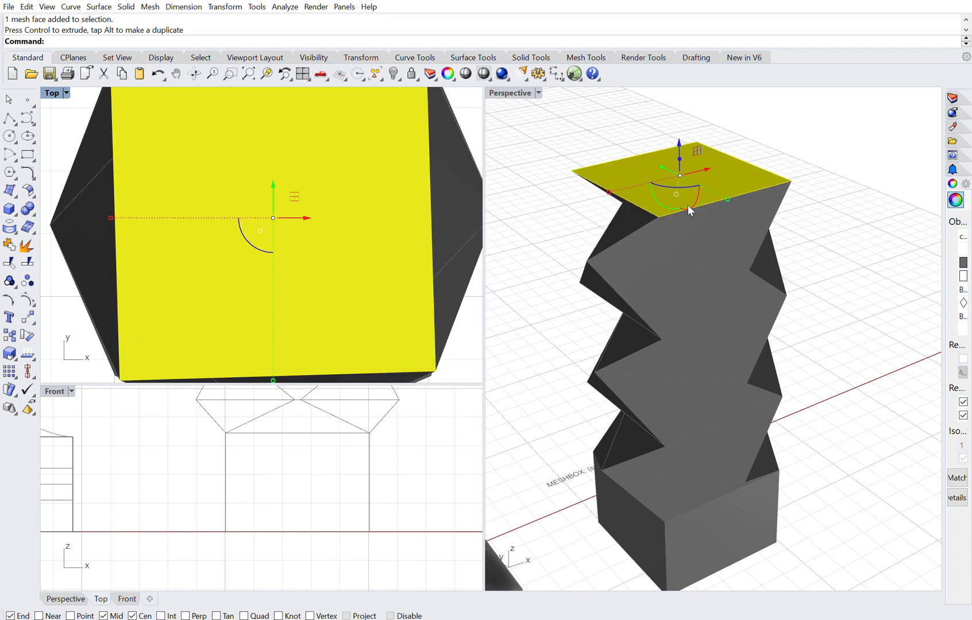
Step: Add a seventh tier by extruding the top face upward again and rotating it about 45 degrees in the Top view
left_click(679, 143, "ctrl")
key("Return")
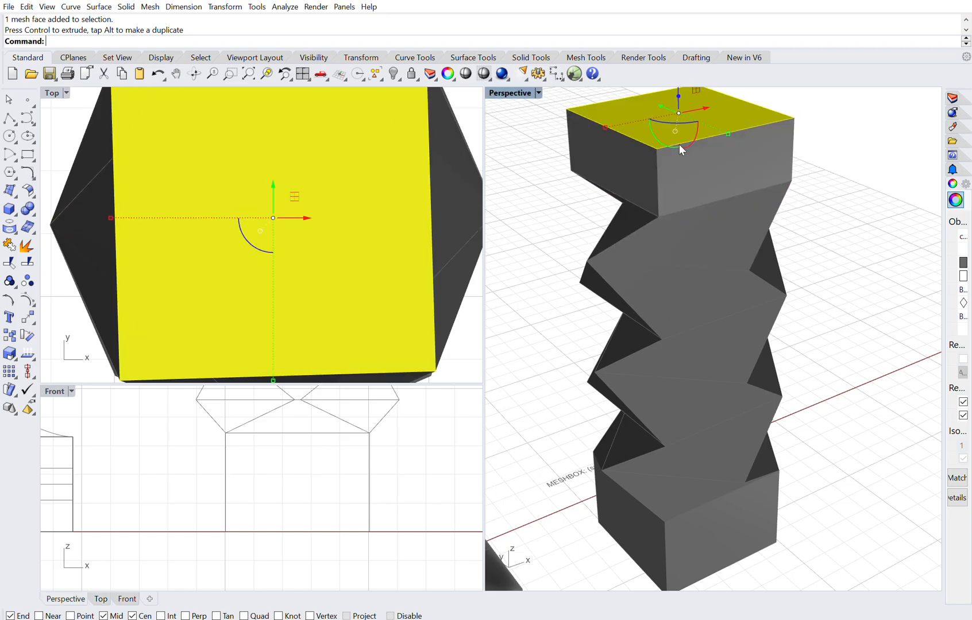
left_click(250, 236)
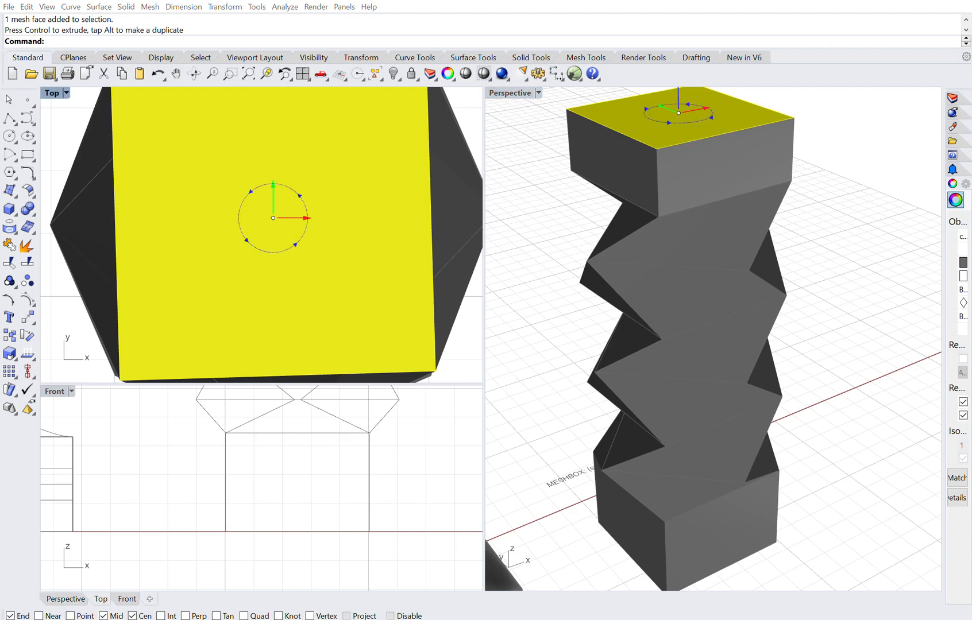
key("Return")
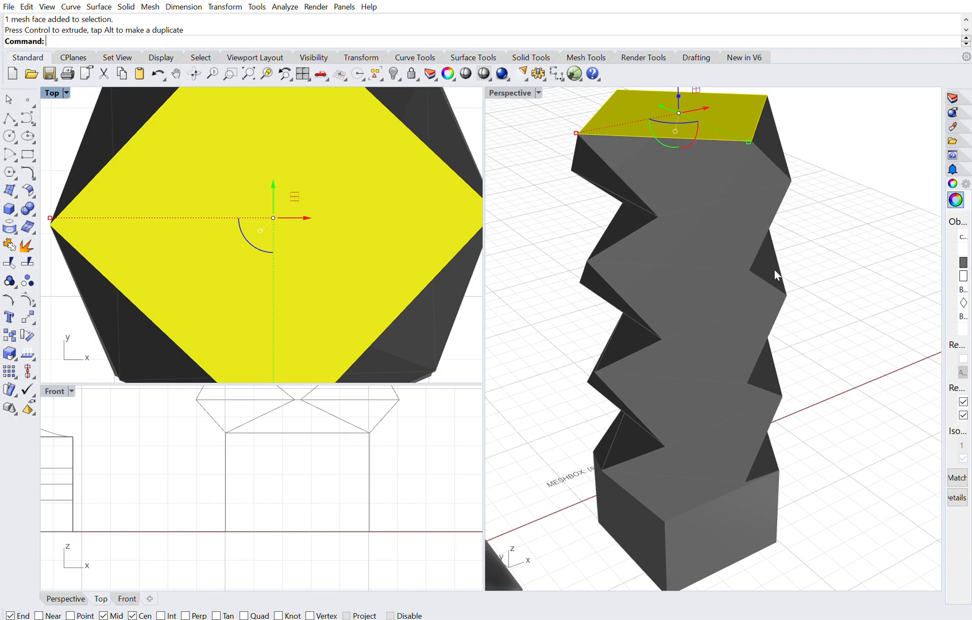
mouse_move(702, 272)
right_mouse_down()
mouse_move(737, 256)
mouse_move(698, 251)
mouse_move(686, 266)
mouse_move(705, 271)
mouse_move(705, 282)
mouse_move(714, 274)
mouse_move(709, 283)
right_mouse_up()
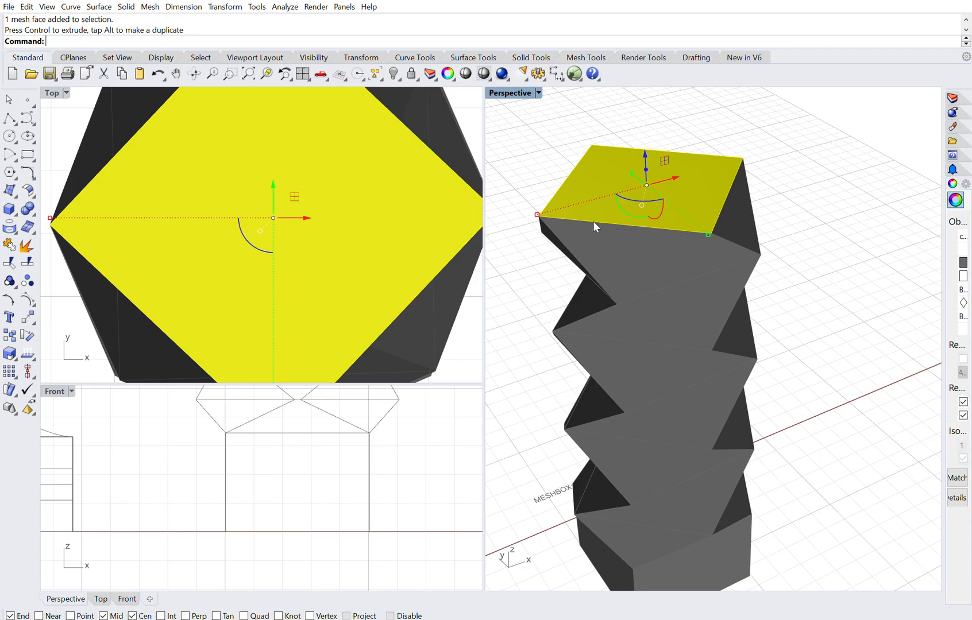
mouse_move(640, 282)
right_mouse_down()
mouse_move(668, 277)
mouse_move(658, 285)
right_mouse_up()
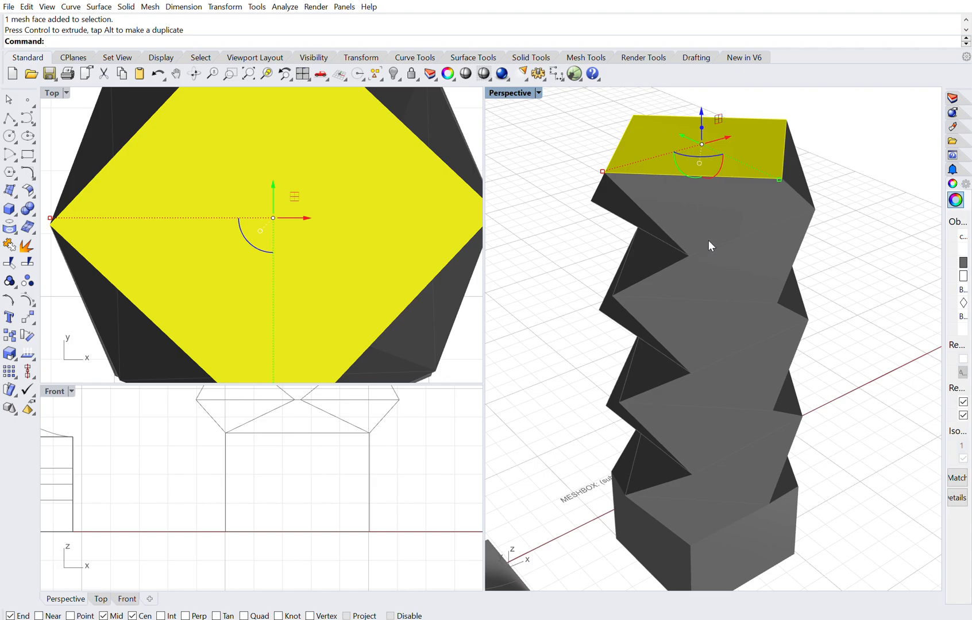
Step: Select the four edges of the square ring one tier below the top face and scale them uniformly inward in the horizontal plane
left_click(708, 240, "ctrl+shift")
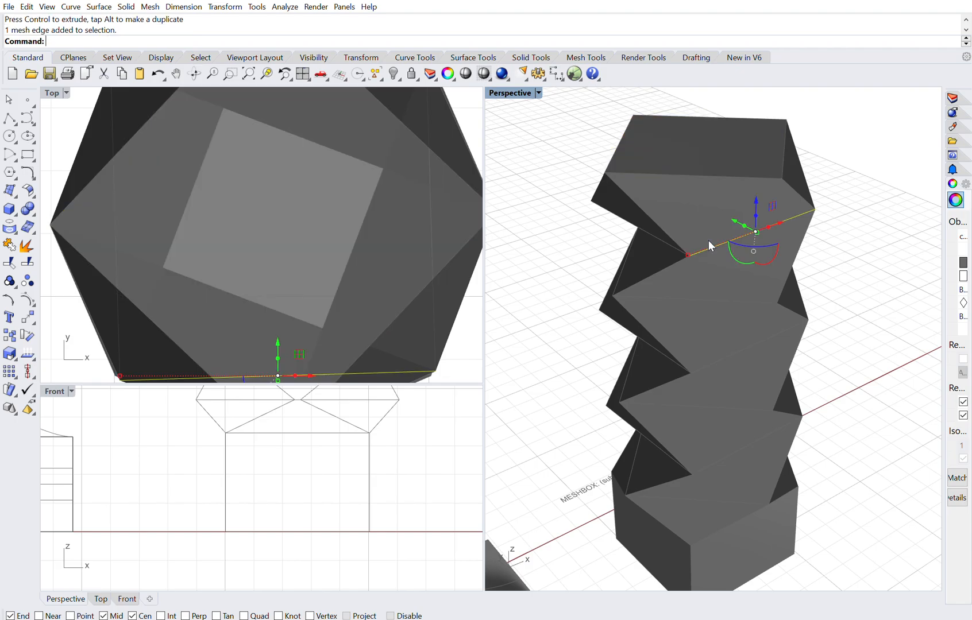
left_click(663, 229, "ctrl+shift")
right_click_drag(663, 229, 705, 261)
scroll(676, 265, "down", 5)
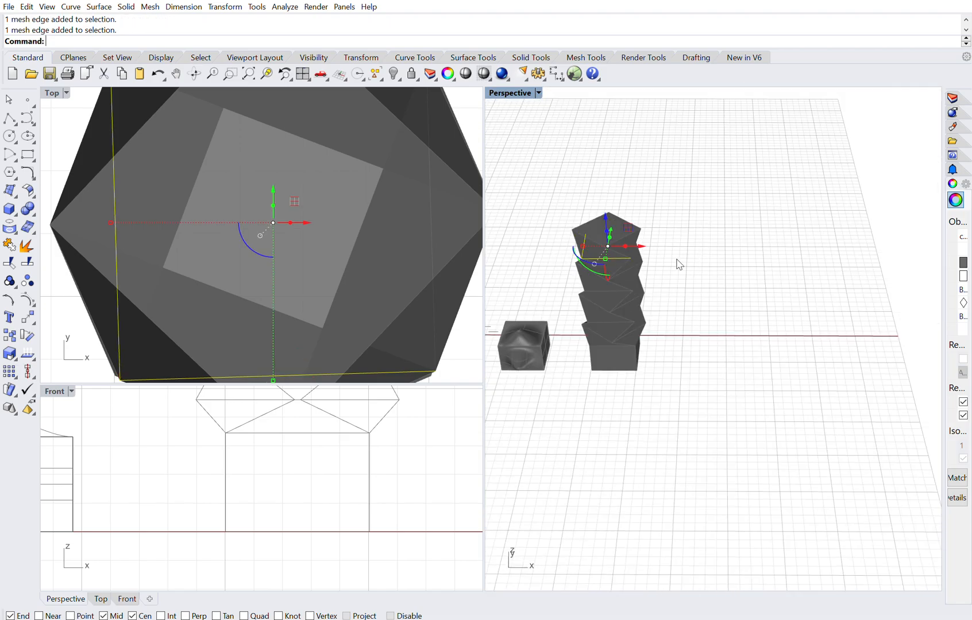
scroll(614, 254, "up", 8)
scroll(683, 256, "down", 6)
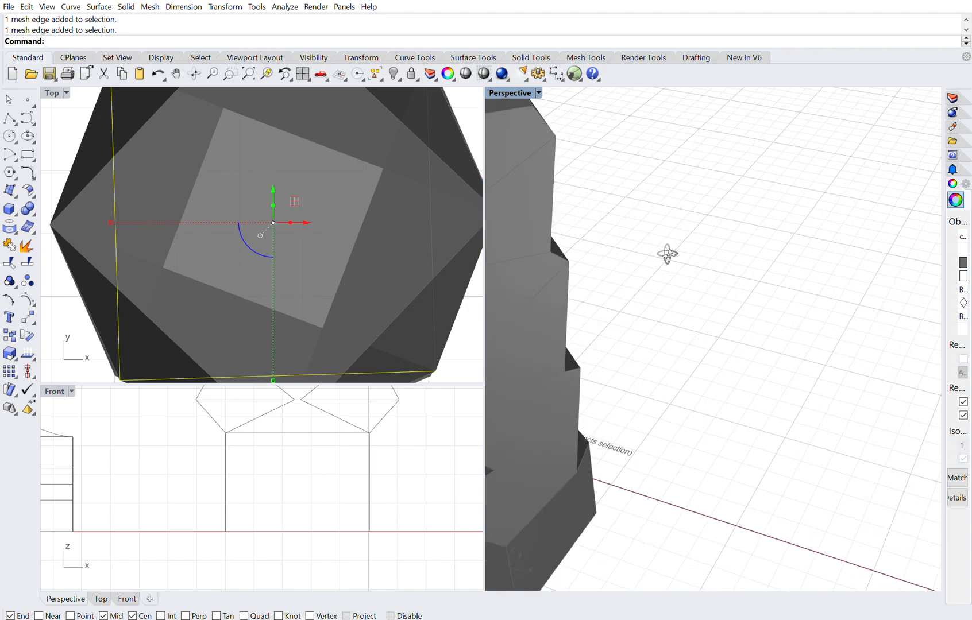
scroll(640, 200, "down", 2)
scroll(550, 185, "up", 4)
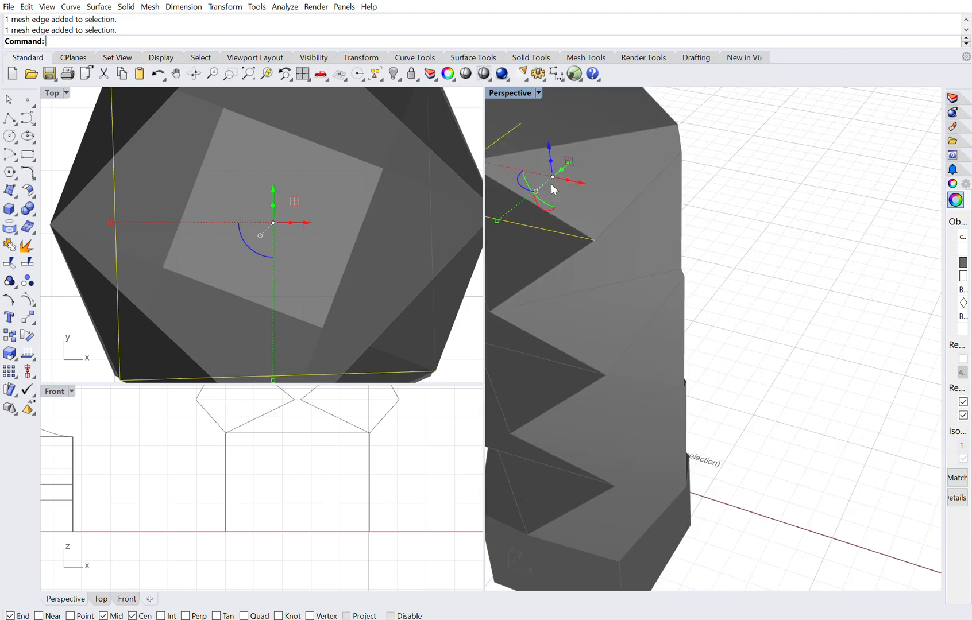
left_click(628, 190, "ctrl+shift")
right_click_drag(642, 219, 739, 269)
scroll(739, 270, "down", 8)
right_click_drag(846, 258, 505, 232)
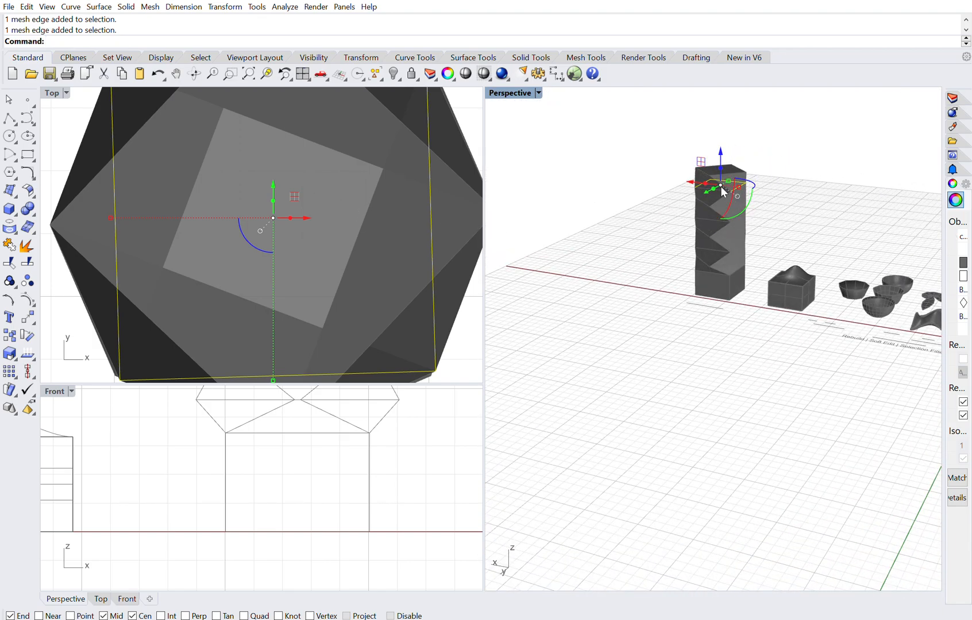
scroll(713, 181, "up", 5)
scroll(712, 180, "up", 3)
left_click(692, 182, "ctrl+shift")
right_click_drag(839, 188, 655, 235)
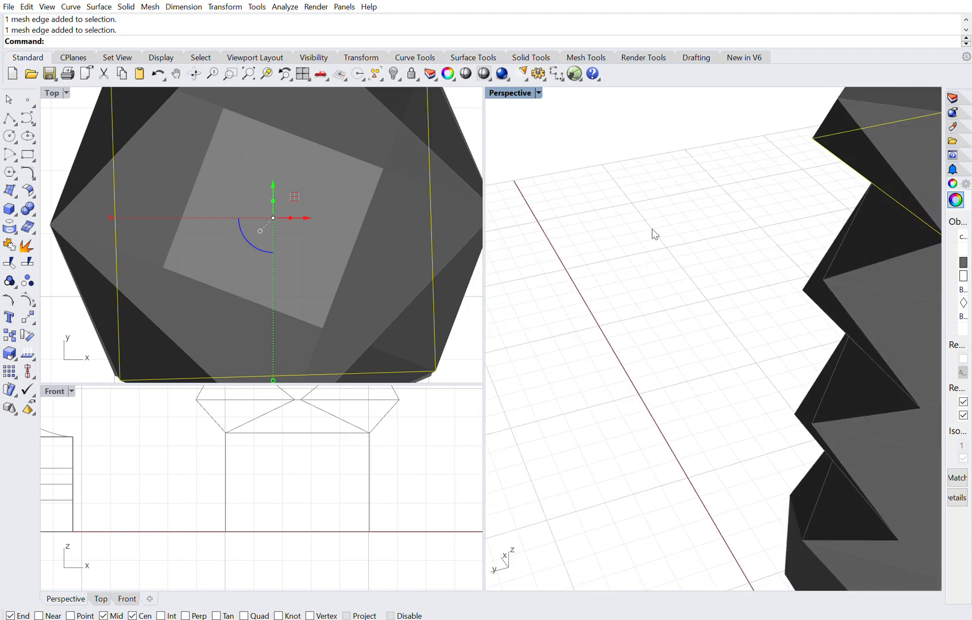
scroll(584, 224, "down", 5)
scroll(761, 217, "up", 4)
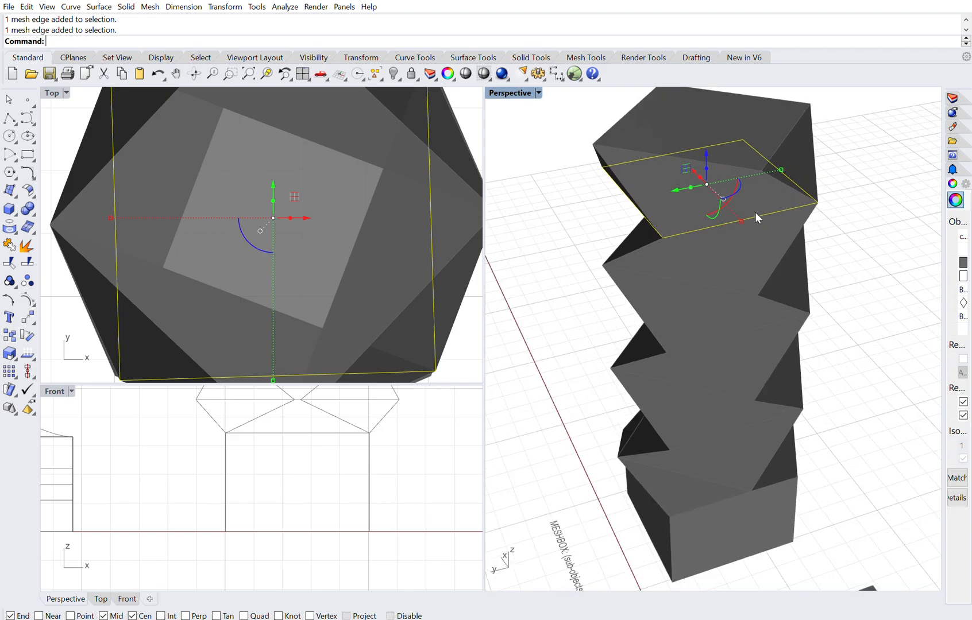
left_click_drag(742, 211, 751, 221)
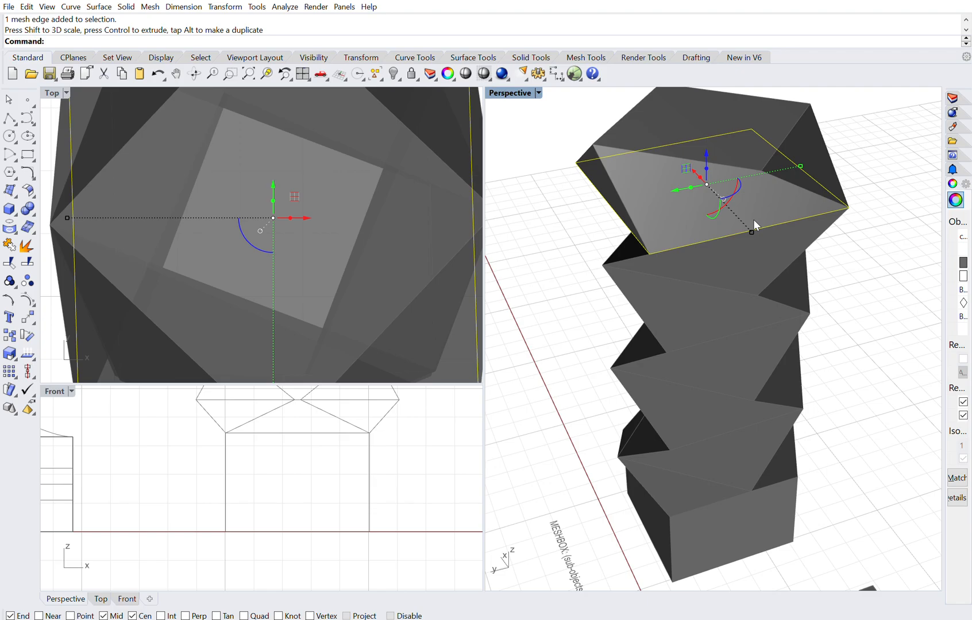
scroll(305, 197, "down", 3)
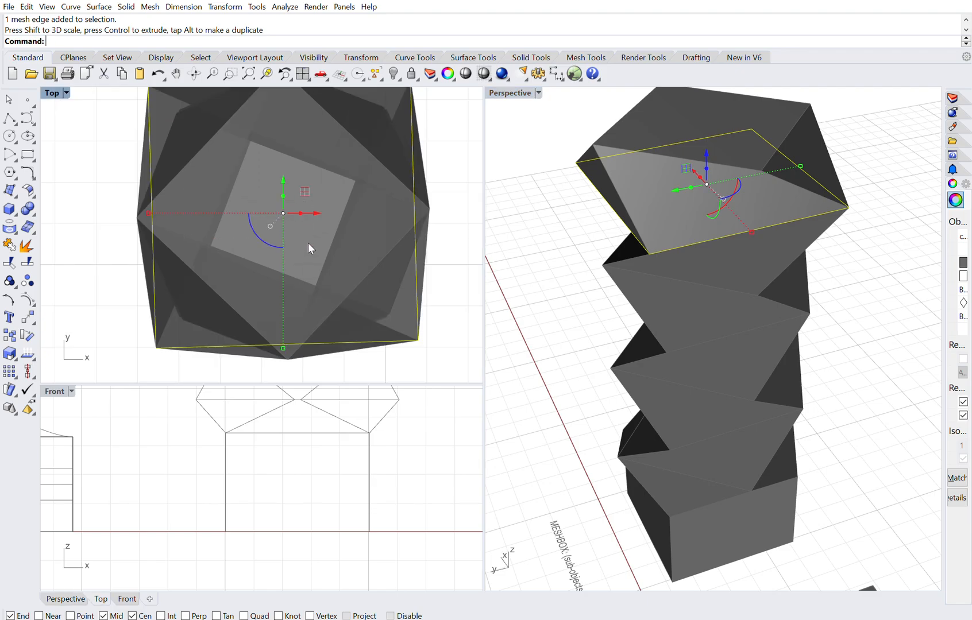
scroll(329, 313, "down", 1)
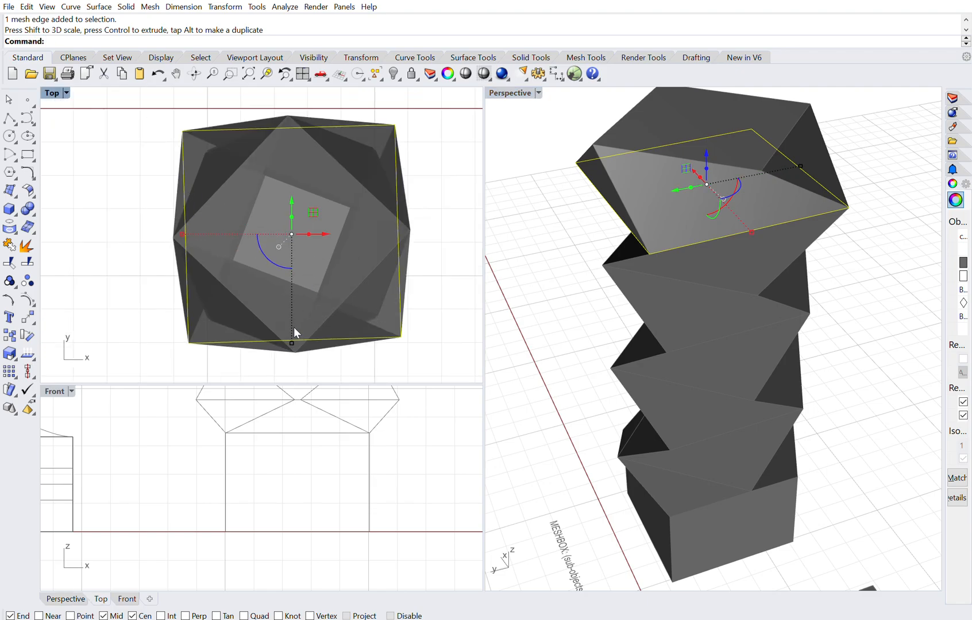
left_click_drag(292, 330, 290, 296)
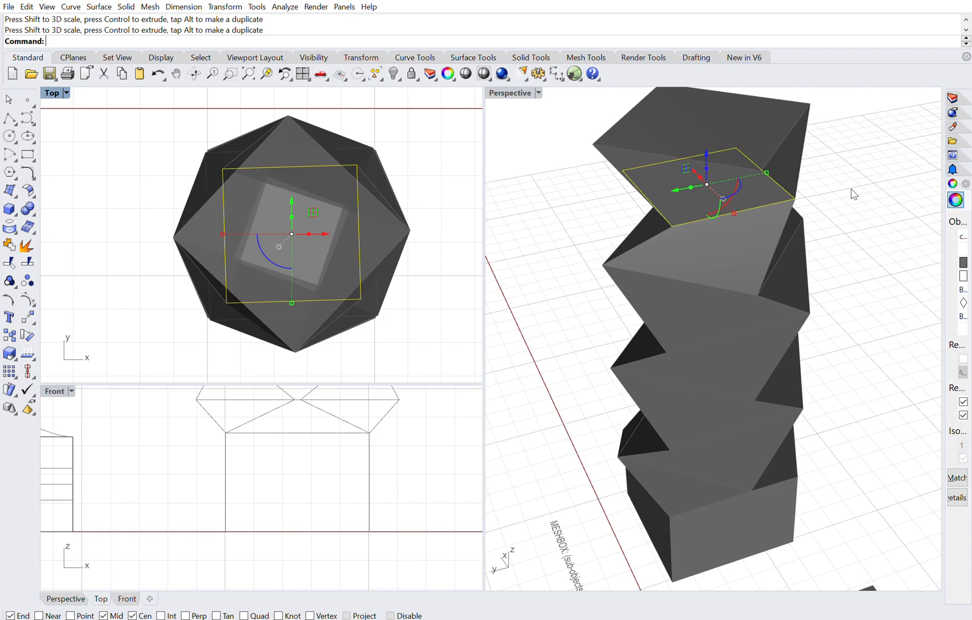
Step: Move the narrowed edge ring slightly upward along Z and clear the selection
mouse_move(706, 143)
left_mouse_down()
mouse_move(708, 152)
mouse_move(707, 139)
left_mouse_up()
right_click_drag(797, 276, 807, 247)
left_click(594, 239)
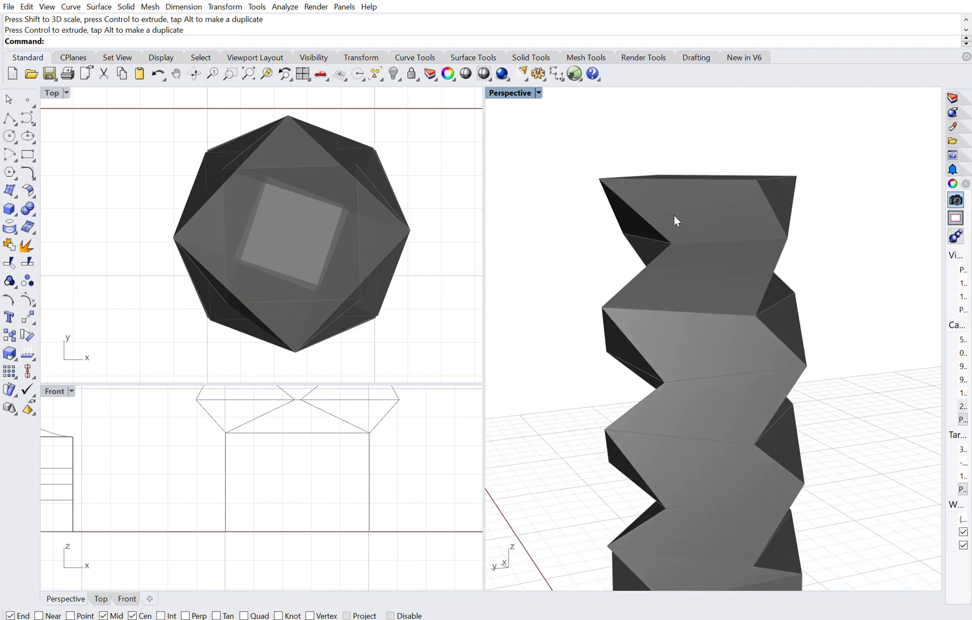
Step: Examine the tower's individual mesh faces by sub-object selecting side faces on the tiers and the base one at a time, and clear the selection
scroll(674, 207, "down", 5)
scroll(715, 289, "up", 4)
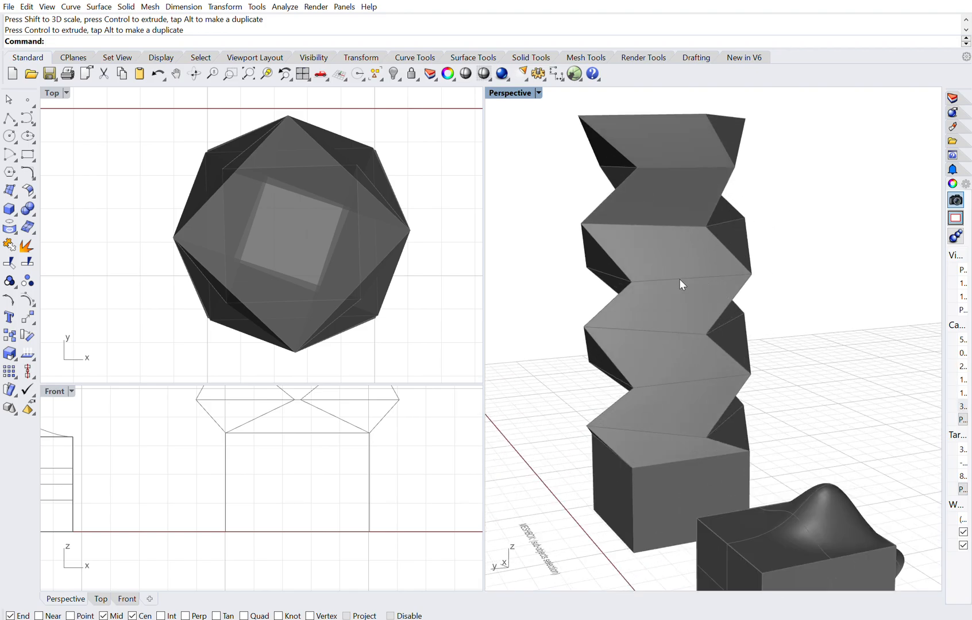
left_click(658, 243, "ctrl+shift")
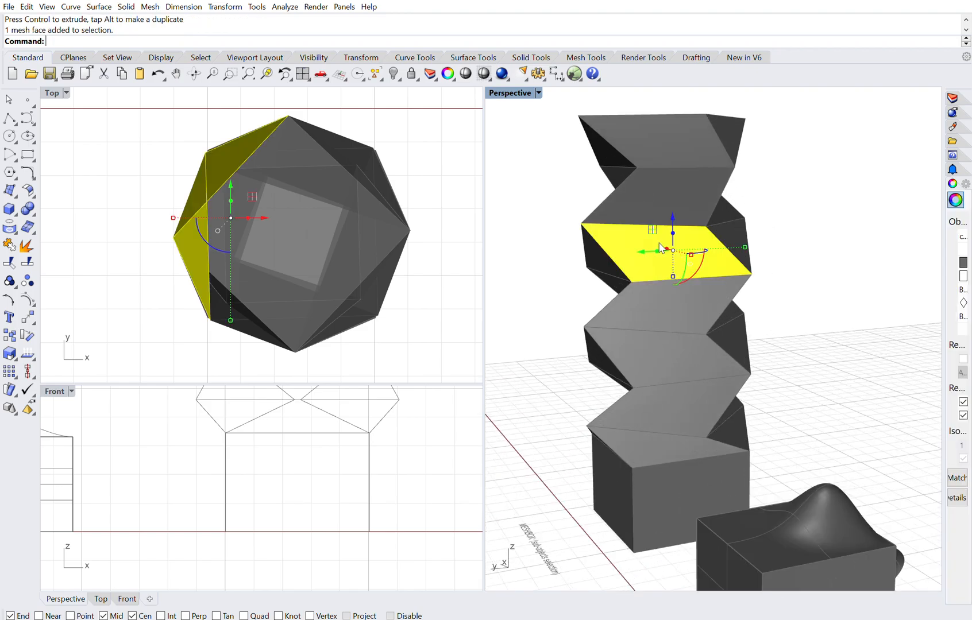
right_click_drag(683, 306, 541, 310)
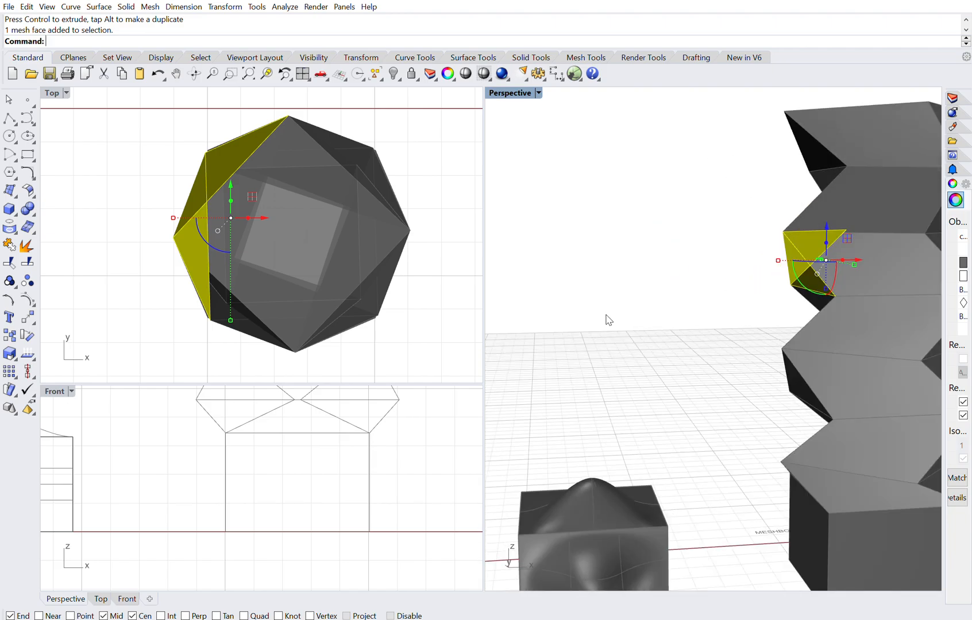
scroll(830, 333, "down", 4)
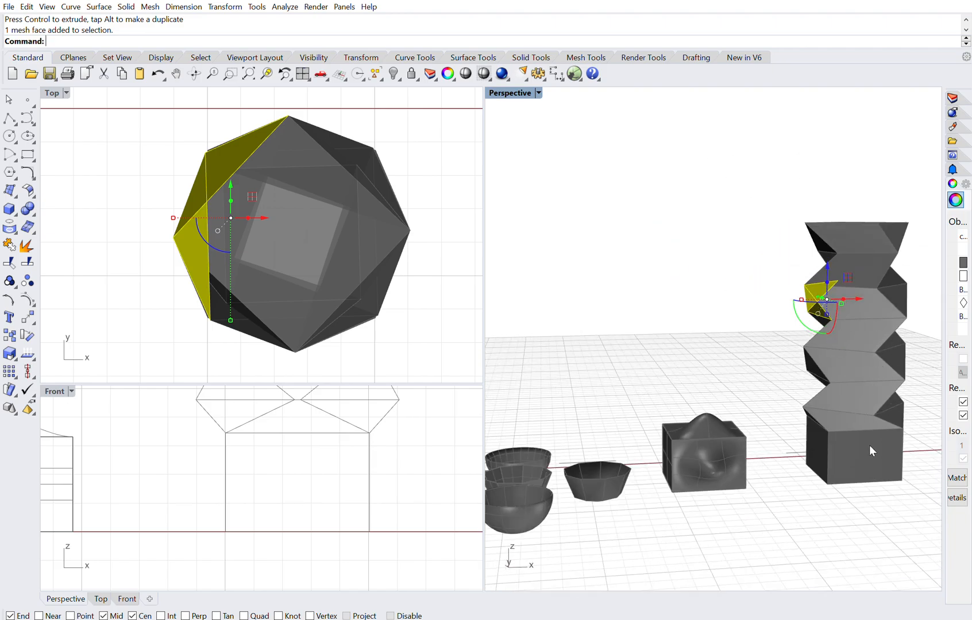
scroll(739, 367, "down", 3)
scroll(816, 401, "up", 6)
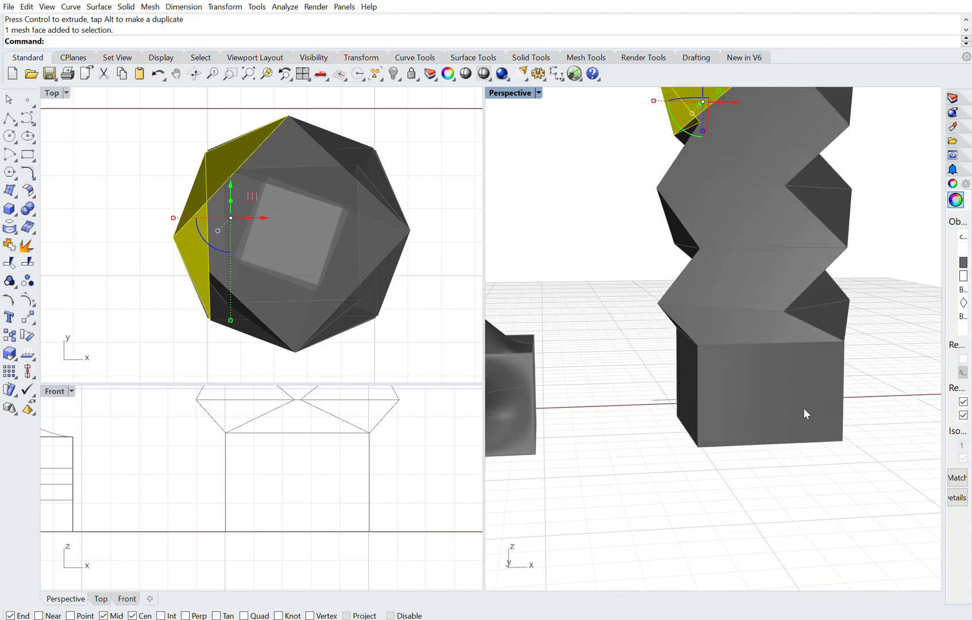
left_click(794, 401, "ctrl+shift")
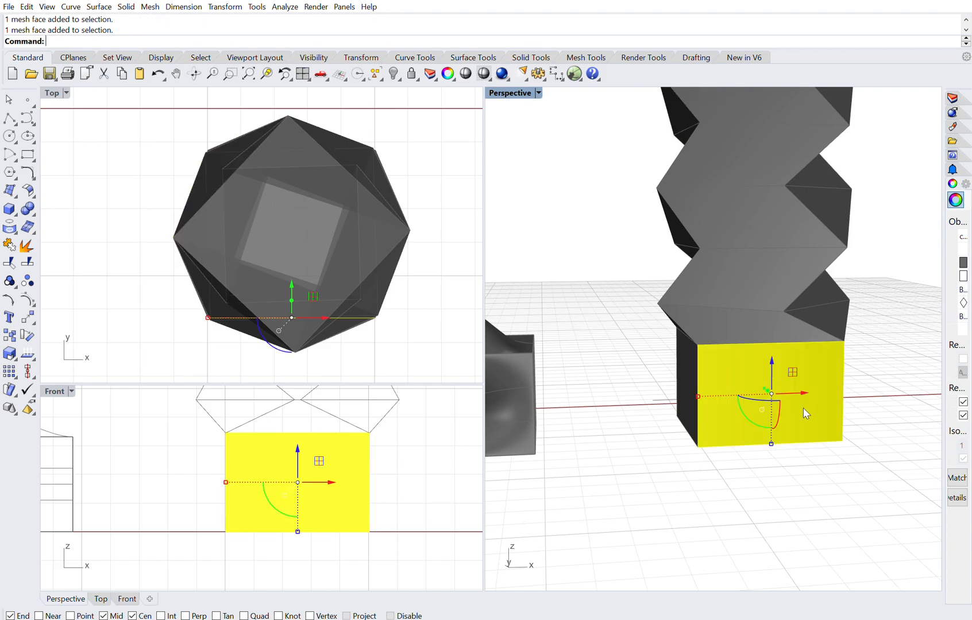
right_click_drag(818, 412, 865, 425)
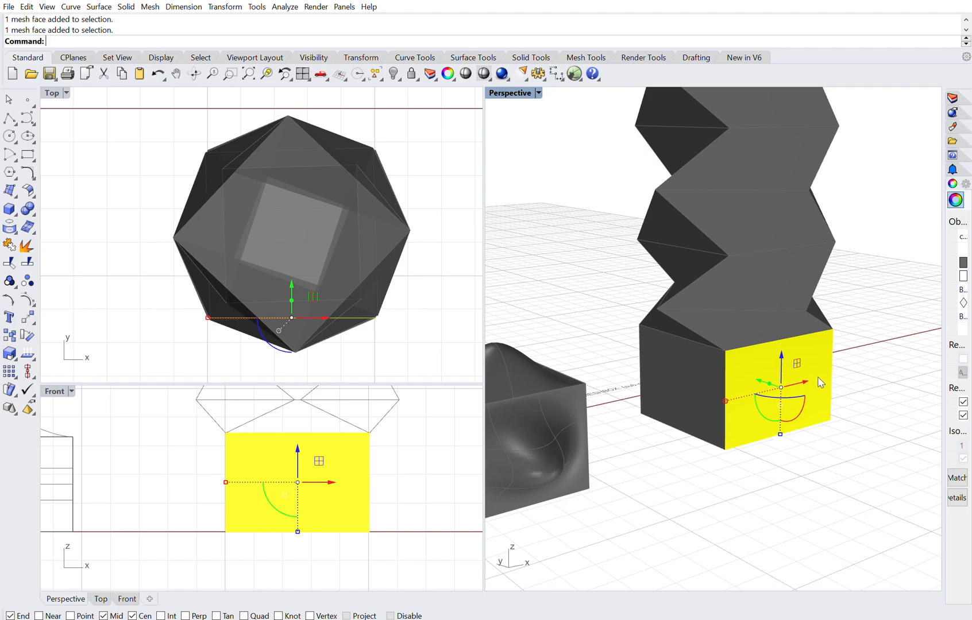
scroll(822, 382, "up", 3)
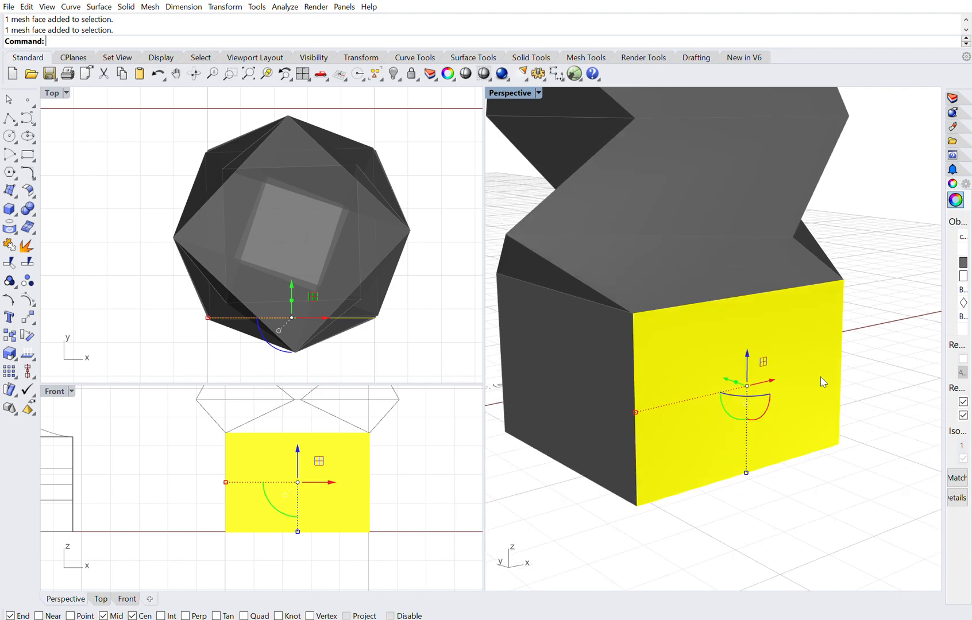
left_click(562, 356, "ctrl+shift")
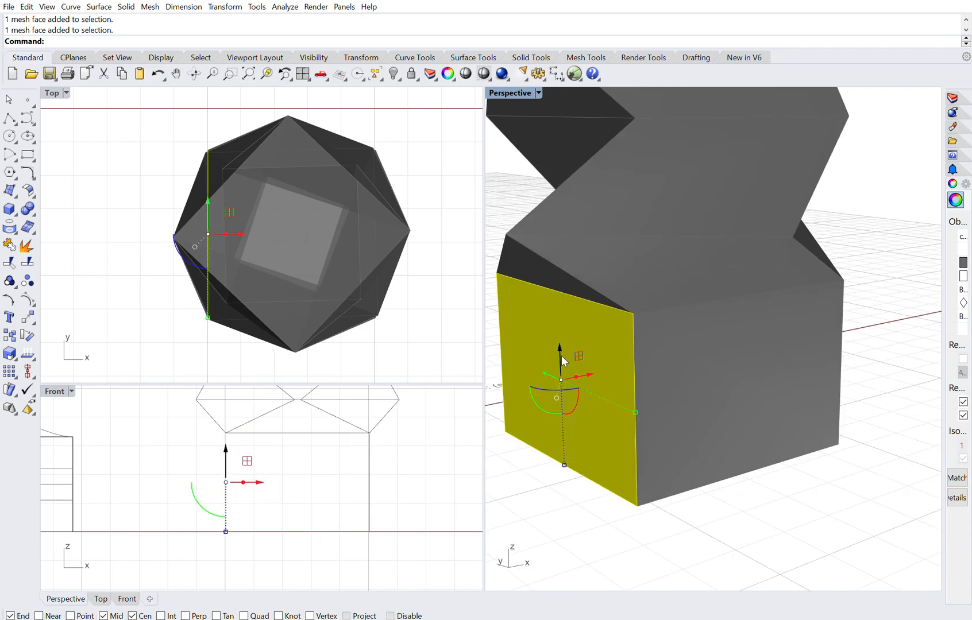
left_click(635, 253, "ctrl+shift")
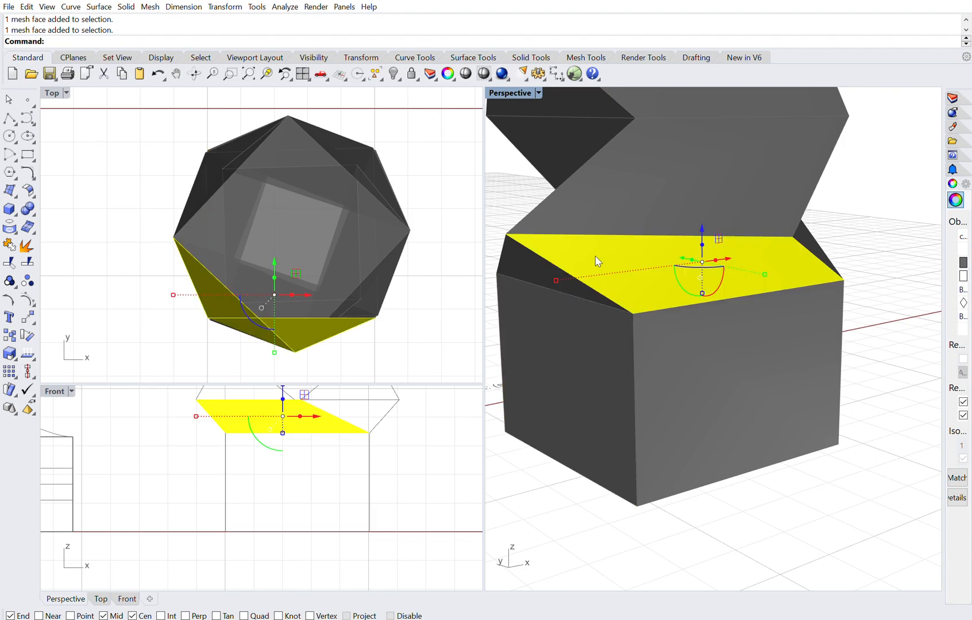
left_click(528, 251, "ctrl+shift")
left_click(655, 177, "ctrl+shift")
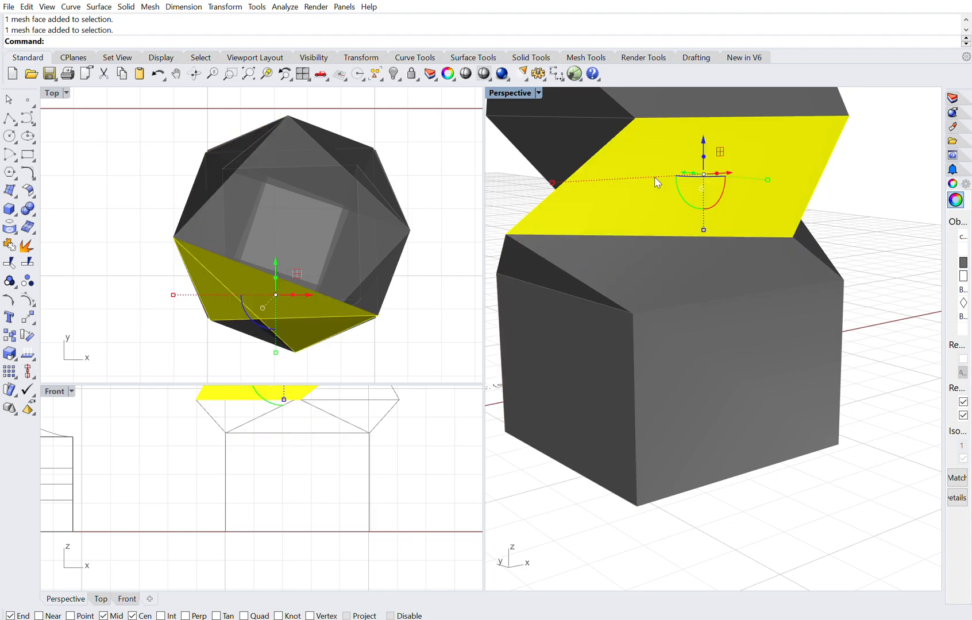
mouse_move(738, 266)
right_mouse_down()
mouse_move(694, 289)
mouse_move(631, 271)
mouse_move(629, 254)
mouse_move(670, 223)
mouse_move(710, 275)
mouse_move(718, 332)
mouse_move(699, 299)
mouse_move(723, 245)
mouse_move(801, 275)
mouse_move(703, 269)
mouse_move(777, 256)
mouse_move(745, 302)
mouse_move(721, 276)
mouse_move(742, 299)
mouse_move(733, 284)
right_mouse_up()
scroll(675, 348, "down", 5)
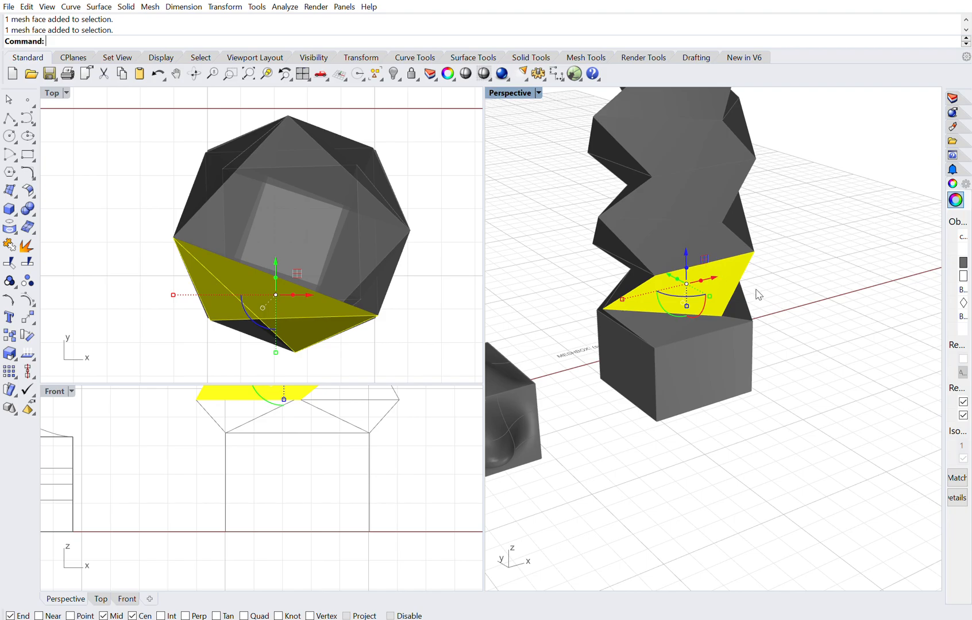
mouse_move(698, 240)
right_mouse_down()
mouse_move(685, 215)
mouse_move(612, 206)
mouse_move(682, 202)
mouse_move(711, 251)
right_mouse_up()
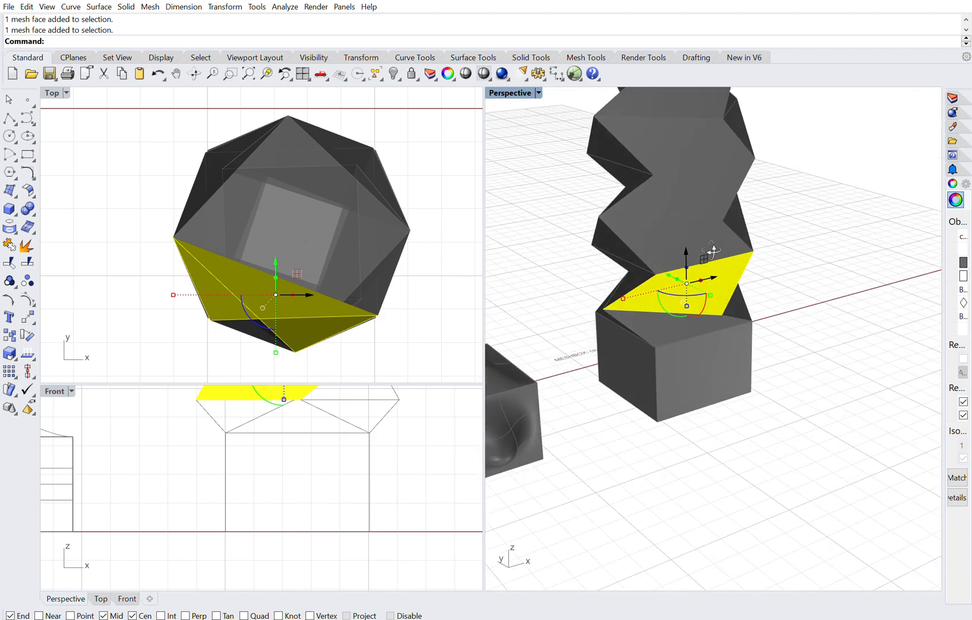
left_click(576, 282)
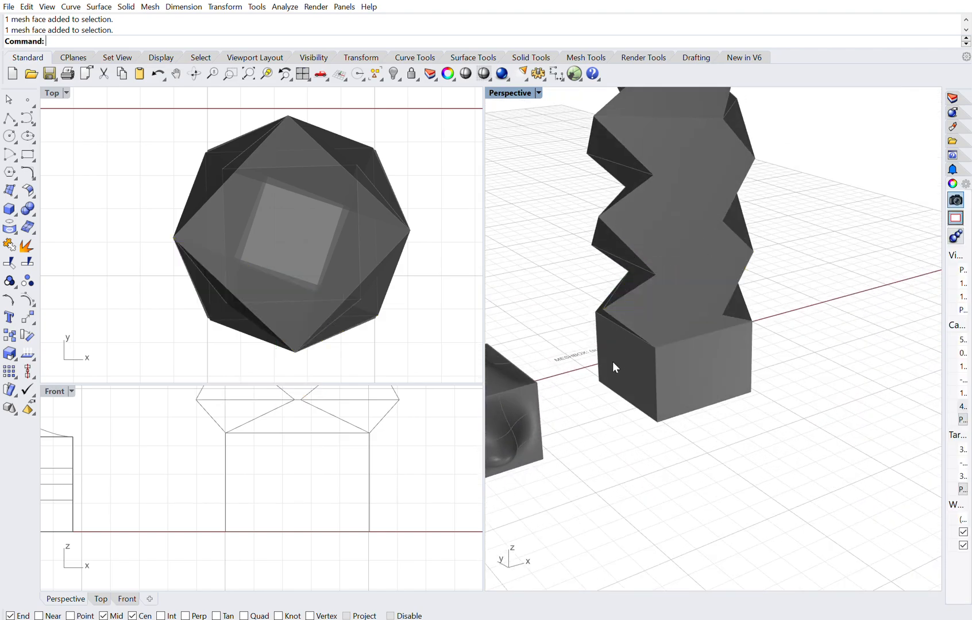
scroll(611, 362, "down", 5)
scroll(642, 273, "up", 5)
right_click_drag(642, 273, 657, 296)
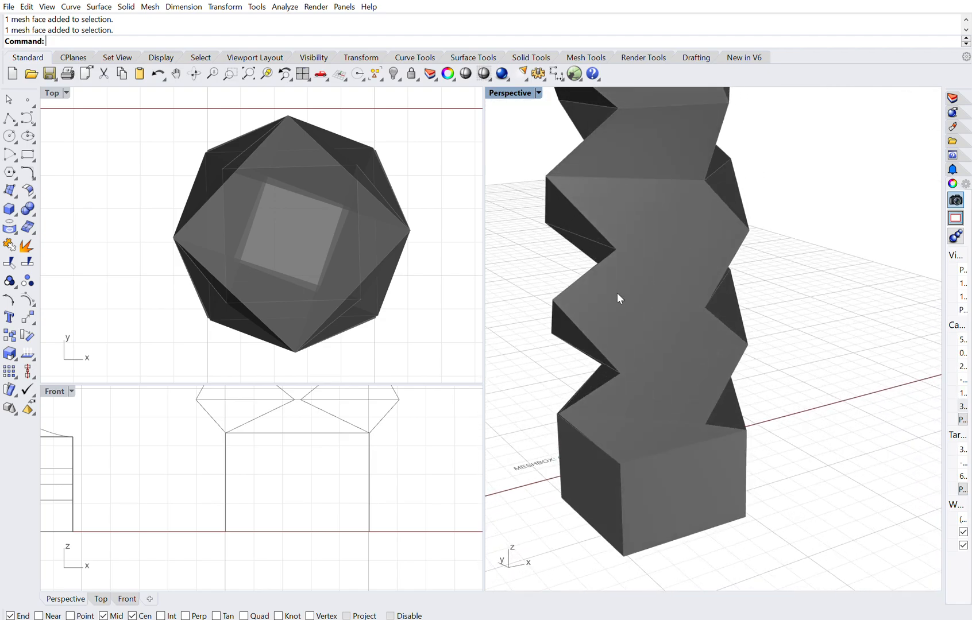
scroll(592, 326, "down", 4)
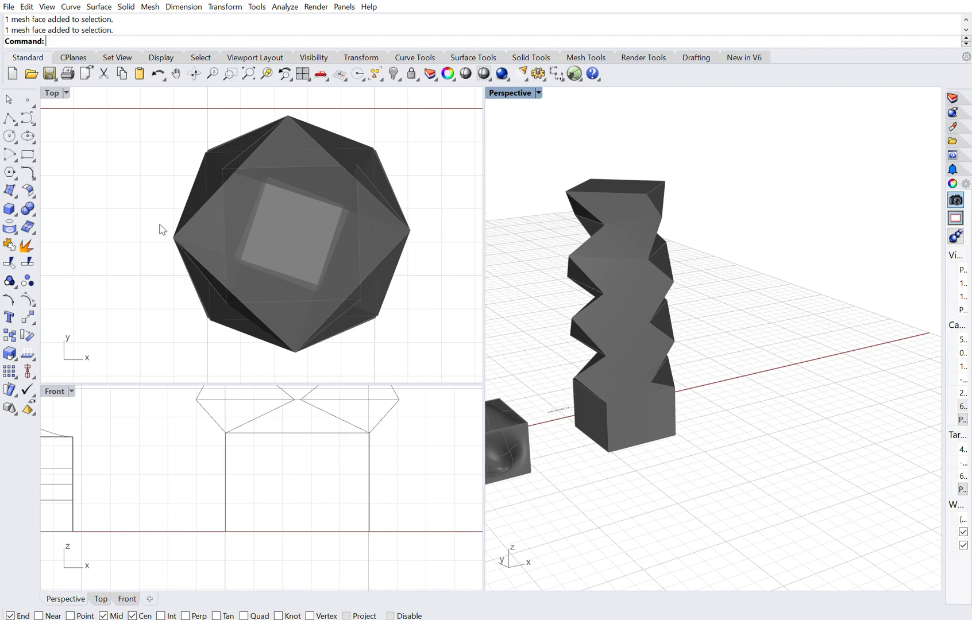
scroll(160, 226, "down", 3)
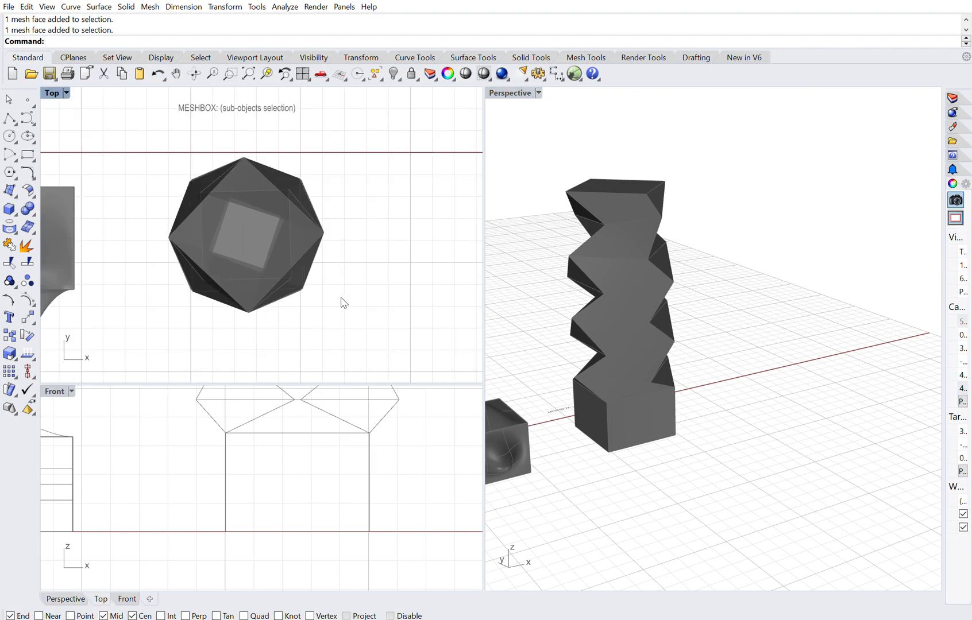
Step: Select the whole mesh tower in the Top view and place a duplicate beside it along the X axis
left_click_drag(338, 326, 116, 132)
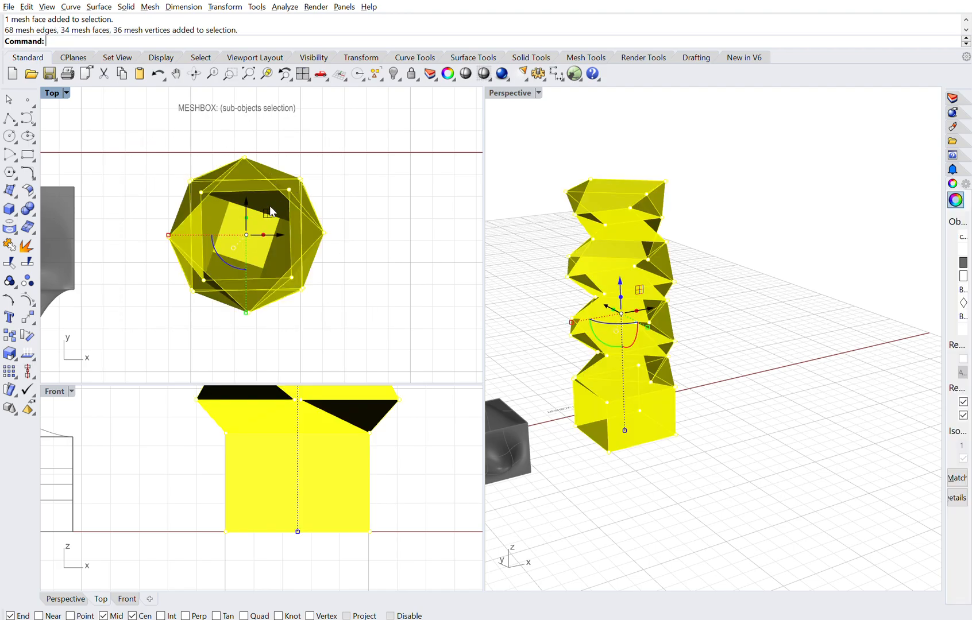
key("alt")
left_click_drag(274, 228, 458, 215)
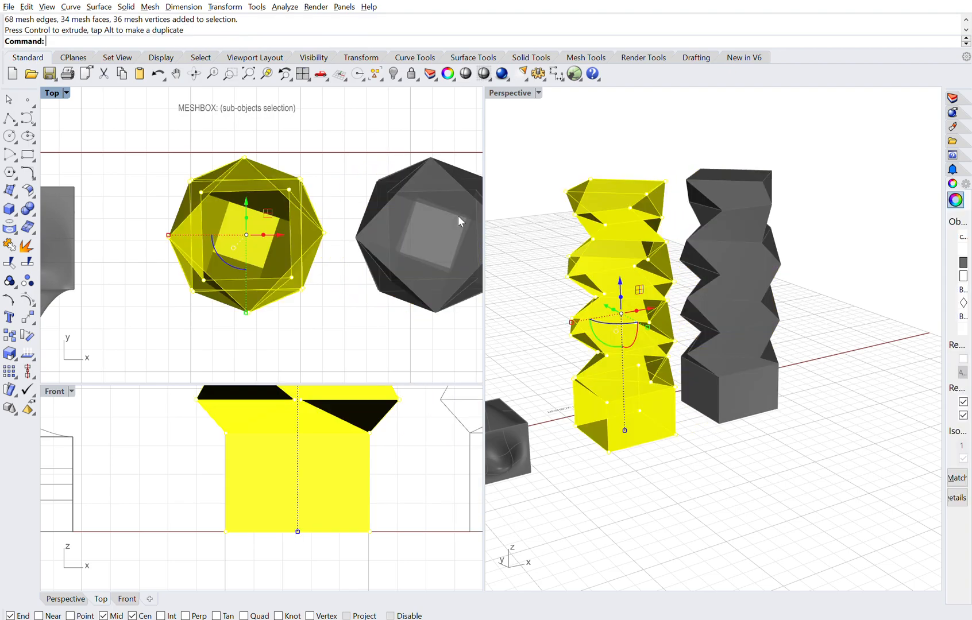
Step: Select the whole duplicated tower in the Top view, move it farther from the original along X, and clear the selection
left_click(721, 340, "ctrl+shift")
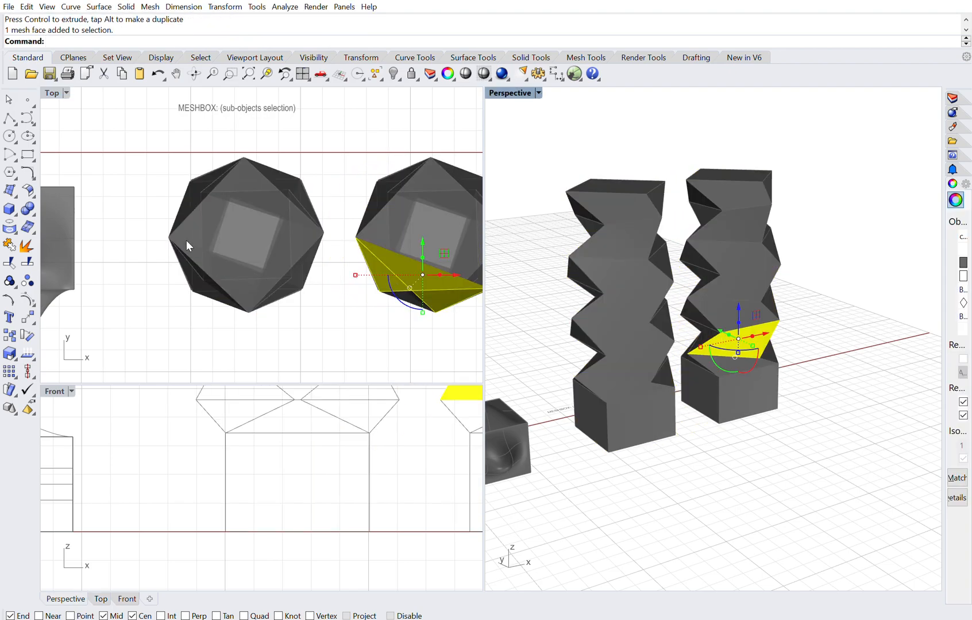
scroll(190, 245, "down", 3)
left_click_drag(418, 311, 290, 163)
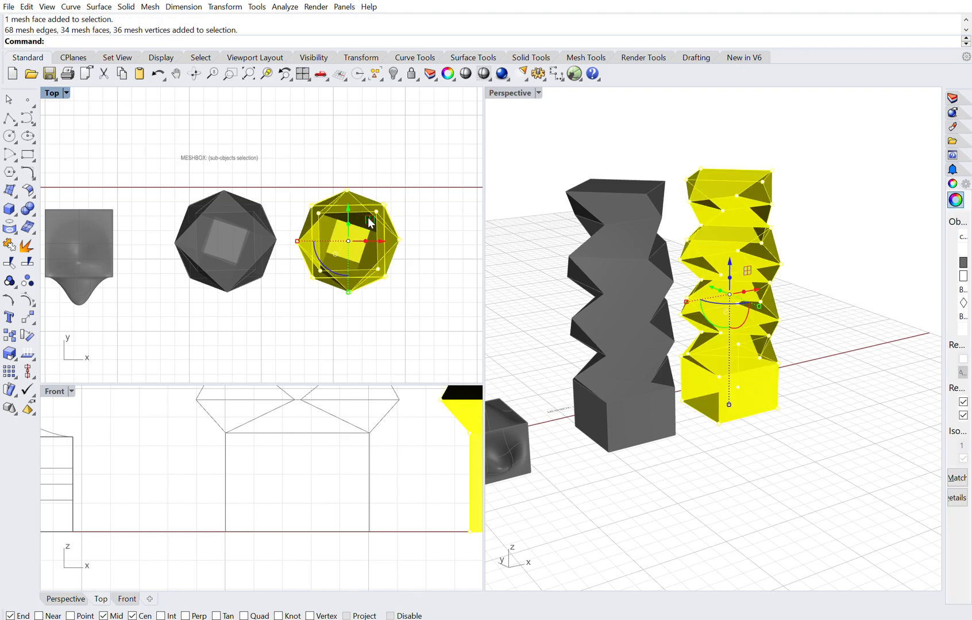
left_click_drag(405, 231, 415, 232)
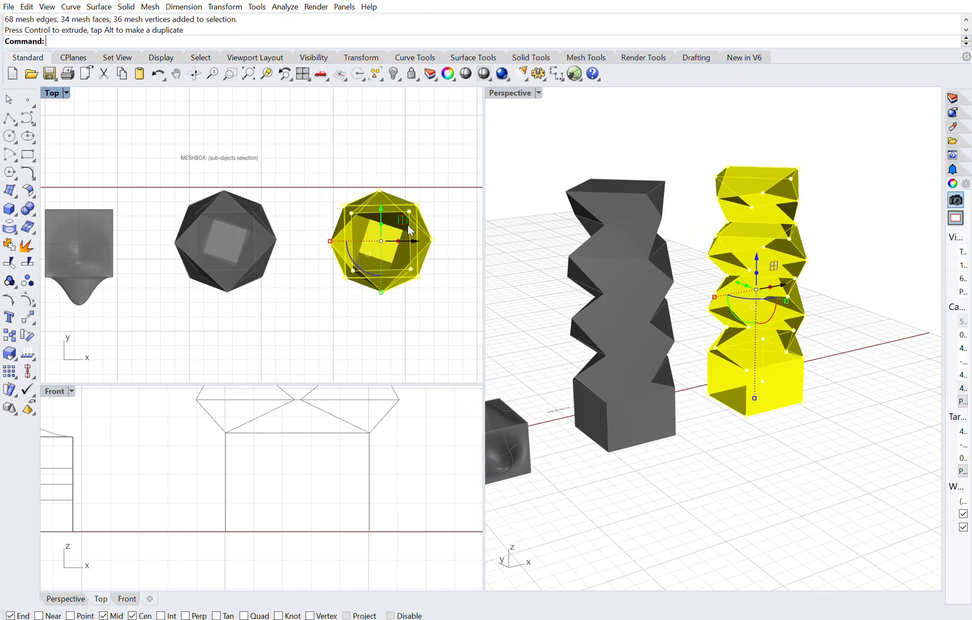
left_click(304, 288)
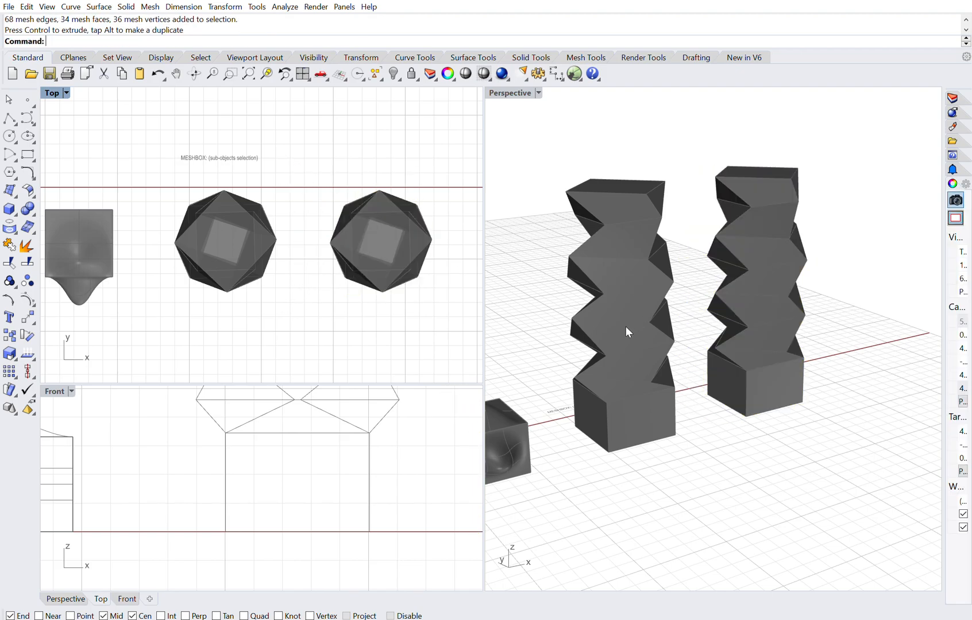
Step: Run TriangulateNonPlanarQuads on the original tower, switching the diagonals to the outward-folding direction before accepting
scroll(626, 328, "up", 3)
mouse_move(611, 325)
right_mouse_down()
mouse_move(634, 336)
mouse_move(638, 310)
mouse_move(617, 288)
mouse_move(606, 343)
mouse_move(600, 330)
right_mouse_up()
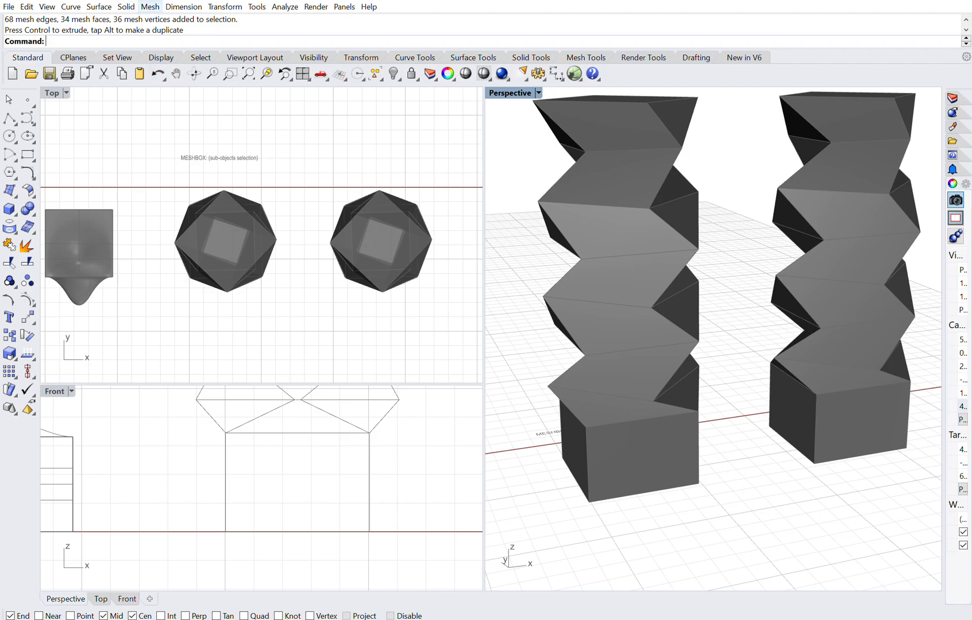
scroll(150, 458, "down", 5)
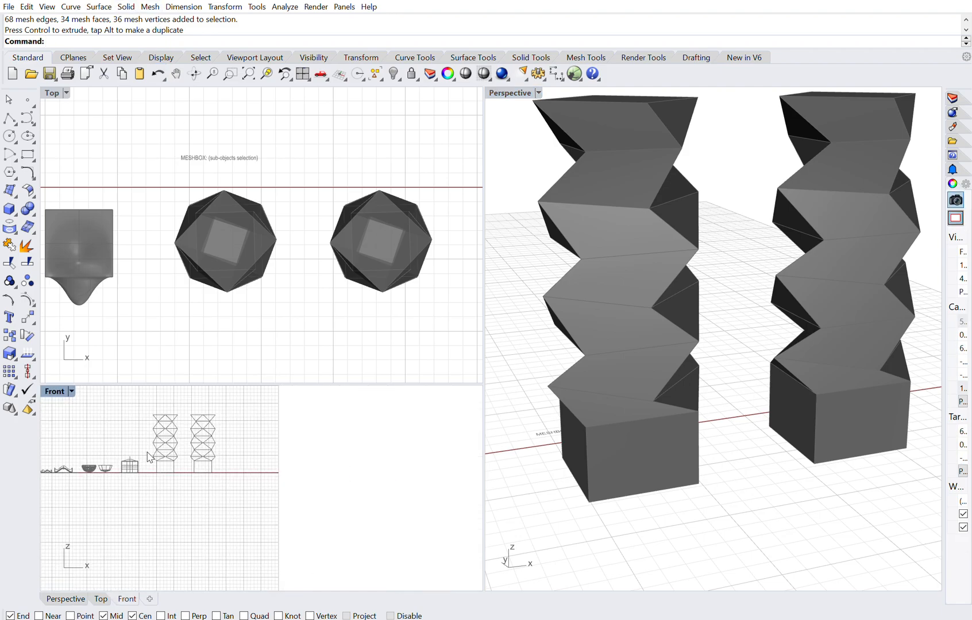
scroll(185, 435, "up", 6)
scroll(184, 425, "down", 4)
scroll(173, 441, "up", 2)
scroll(172, 436, "up", 2)
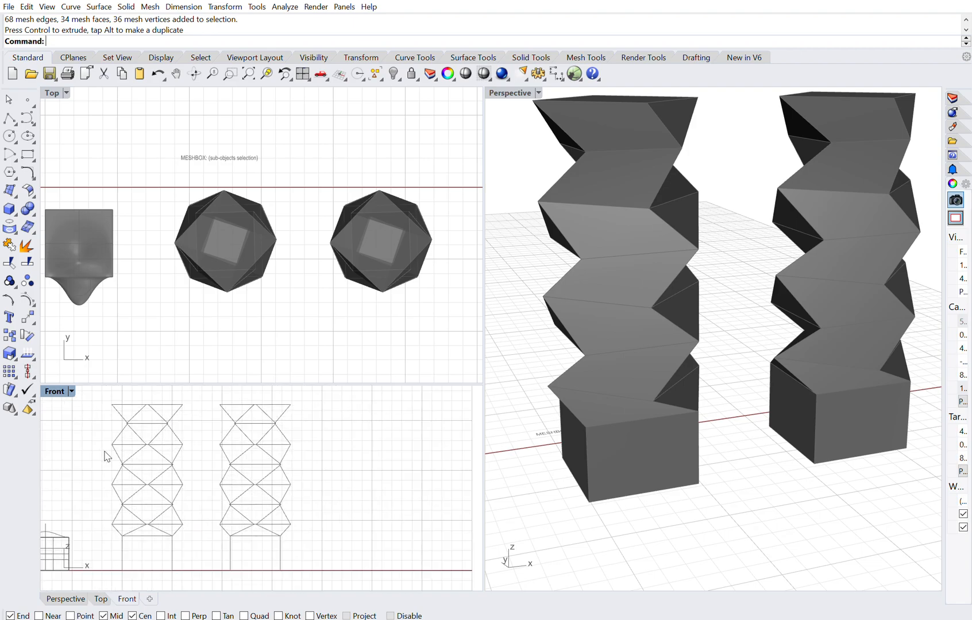
scroll(105, 452, "up", 2)
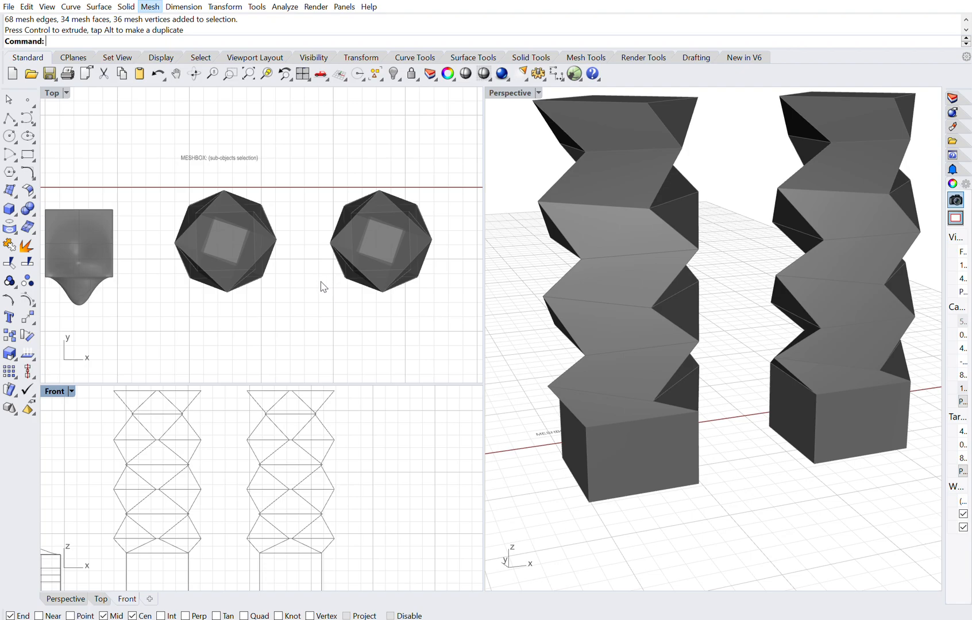
left_click(383, 281)
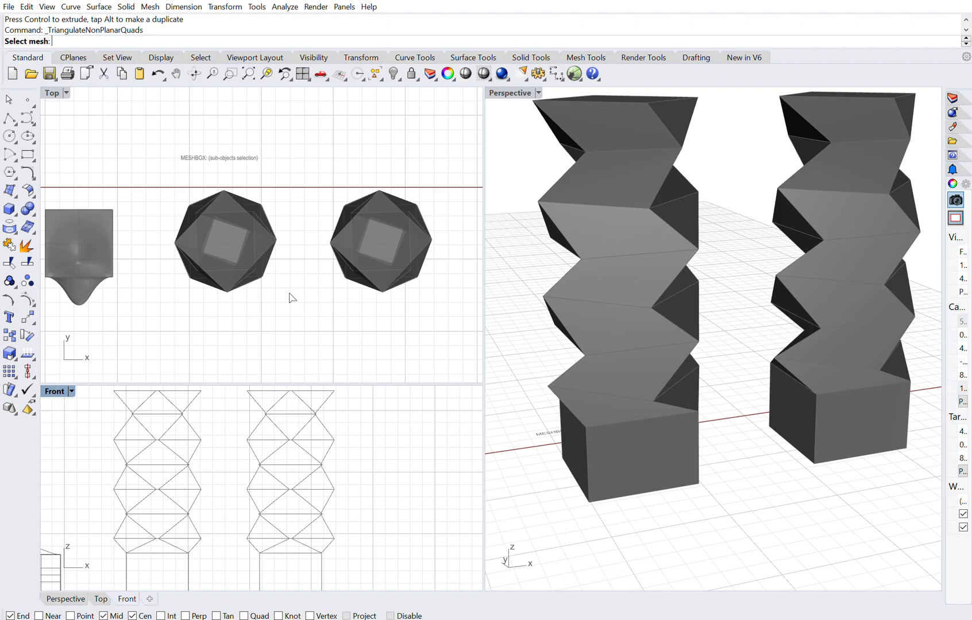
left_click_drag(289, 304, 165, 173)
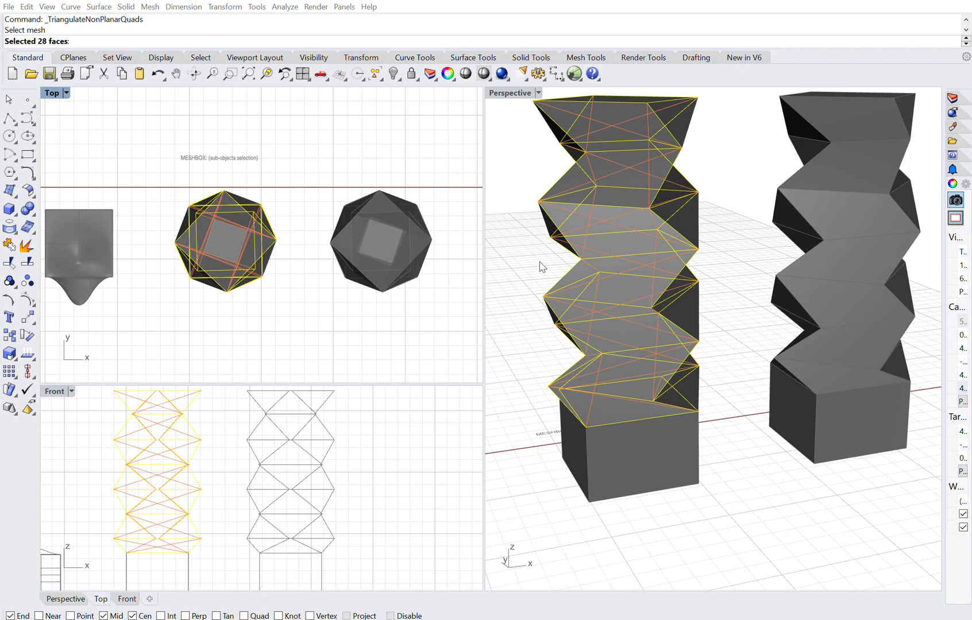
left_click(505, 285)
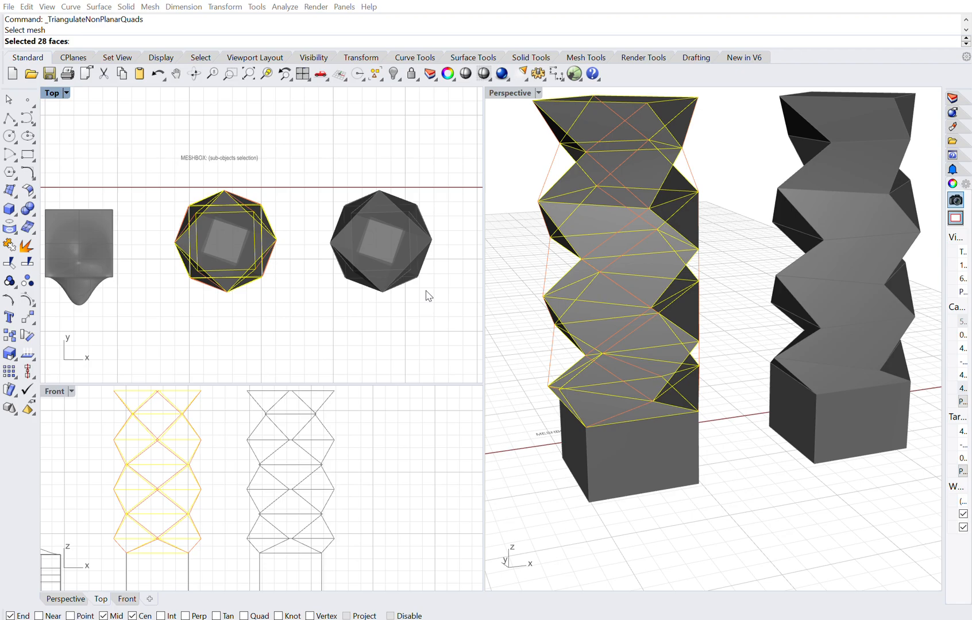
key("Return")
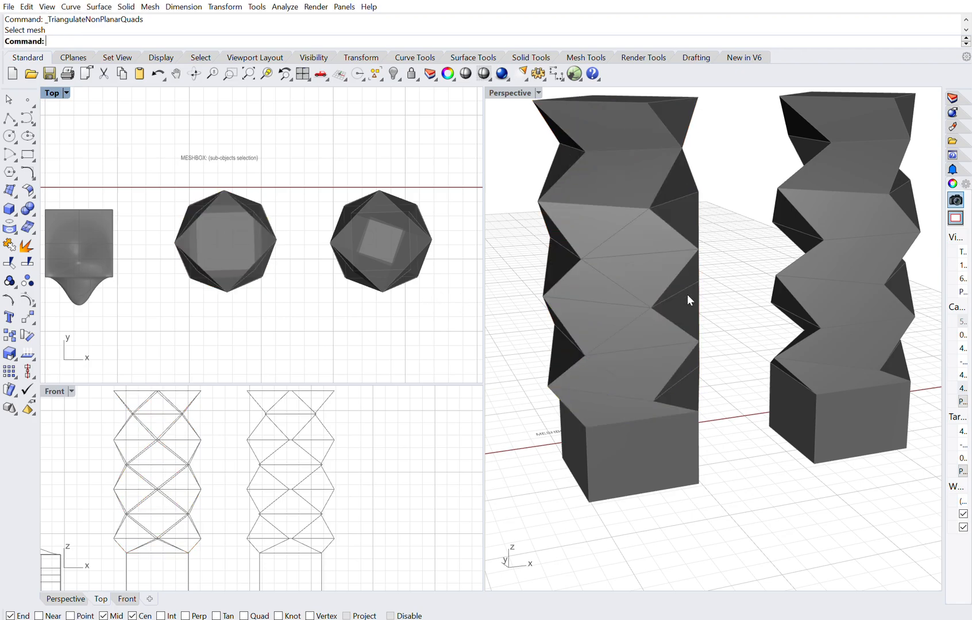
Step: Run TriangulateNonPlanarQuads on the duplicated tower, accepting the inward-folding diagonals
scroll(598, 311, "down", 3)
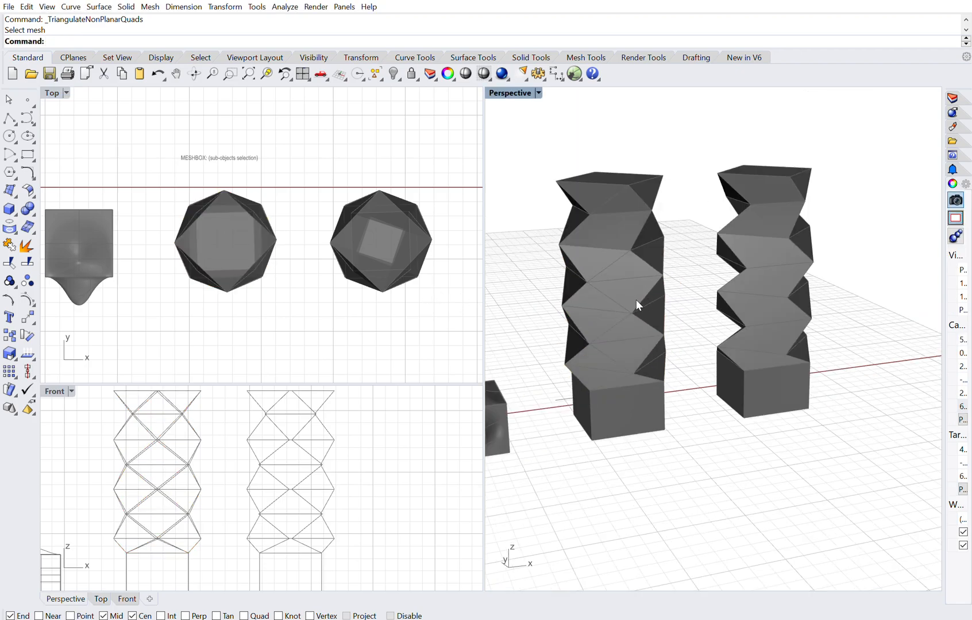
scroll(635, 300, "up", 2)
mouse_move(675, 329)
right_mouse_down()
mouse_move(685, 310)
mouse_move(687, 321)
mouse_move(659, 326)
mouse_move(672, 328)
right_mouse_up()
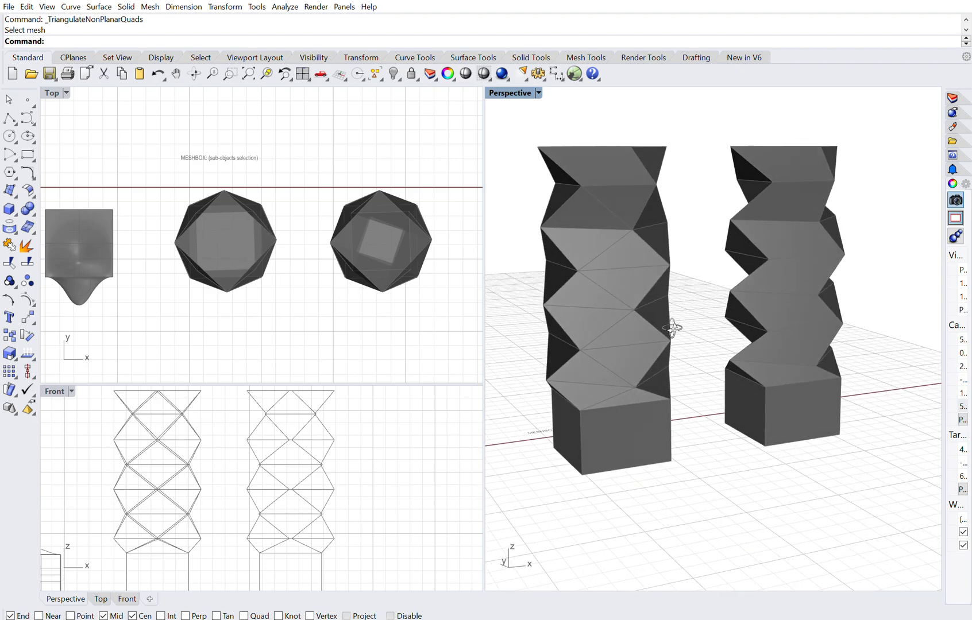
left_click_drag(462, 312, 325, 160)
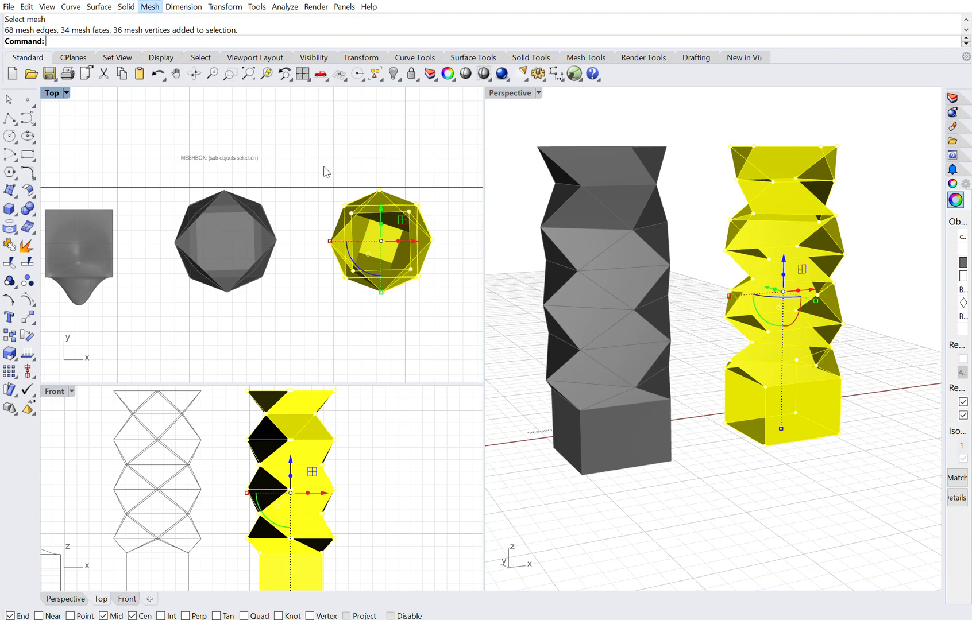
right_click(341, 281)
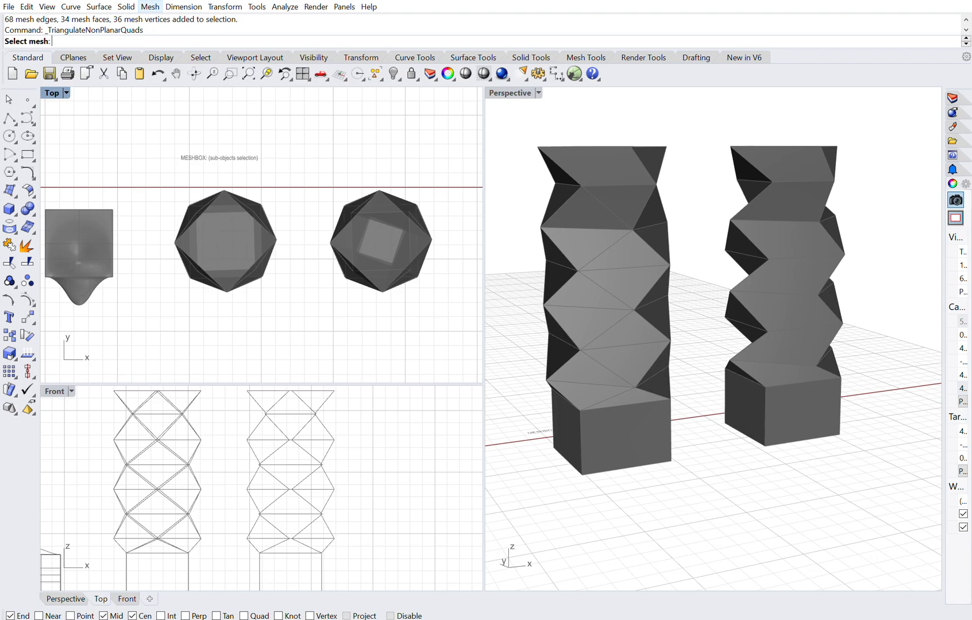
left_click_drag(437, 303, 320, 153)
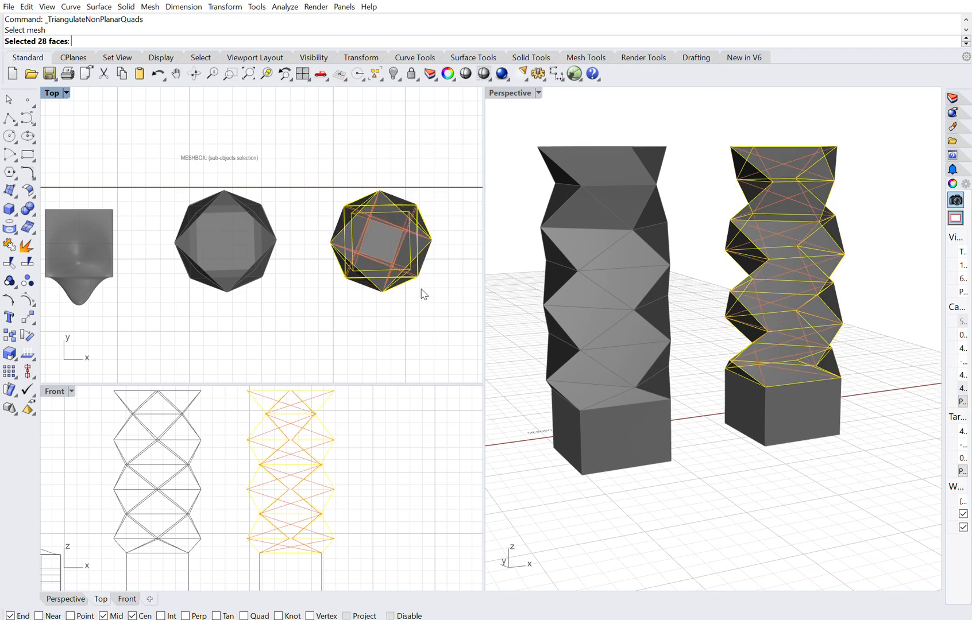
key("Return")
Step: Widen the Perspective viewport and switch it to Arctic display mode to compare the folds of both towers
mouse_move(688, 290)
right_mouse_down()
mouse_move(673, 297)
mouse_move(651, 284)
mouse_move(695, 272)
mouse_move(717, 313)
mouse_move(672, 326)
mouse_move(690, 285)
mouse_move(700, 305)
right_mouse_up()
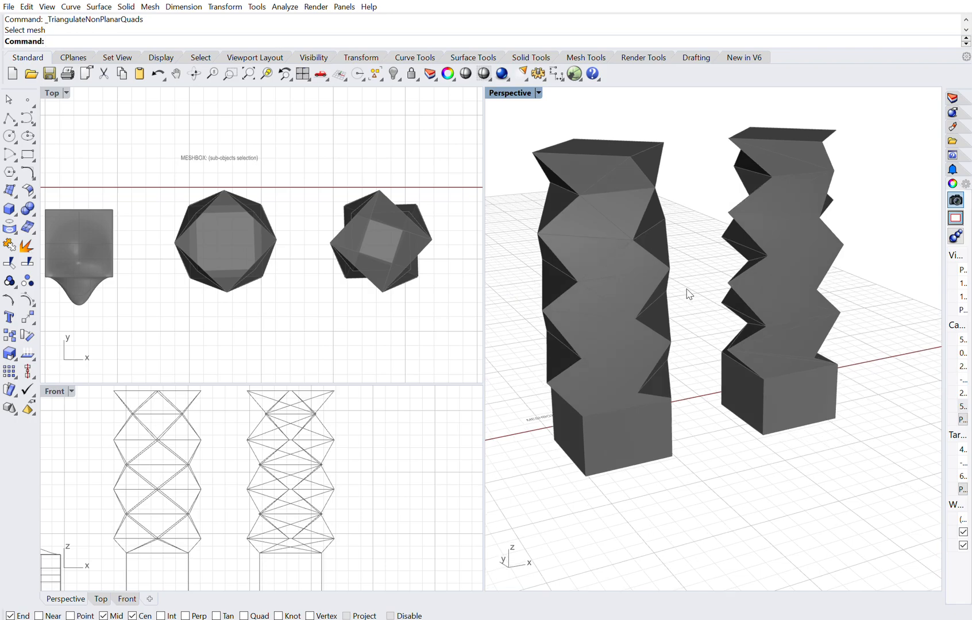
right_click_drag(600, 123, 627, 182)
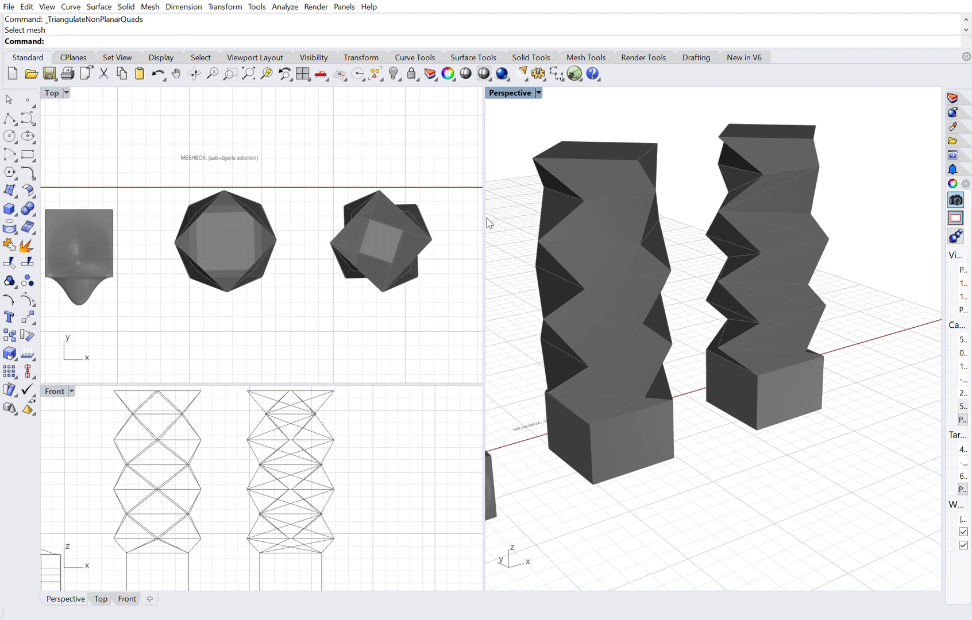
left_click_drag(492, 228, 363, 222)
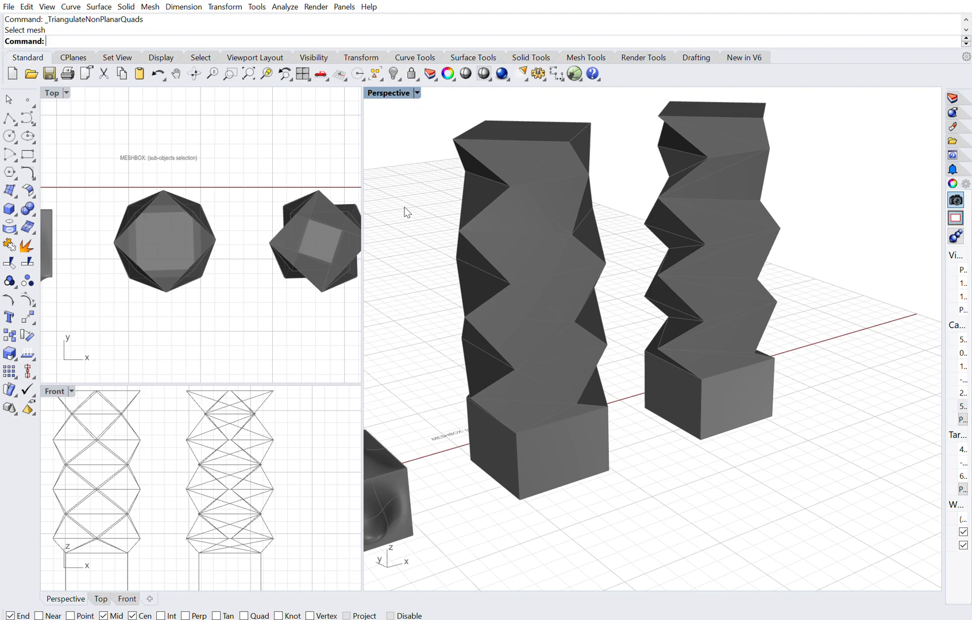
key("ctrl+alt+a")
right_click_drag(699, 270, 685, 288)
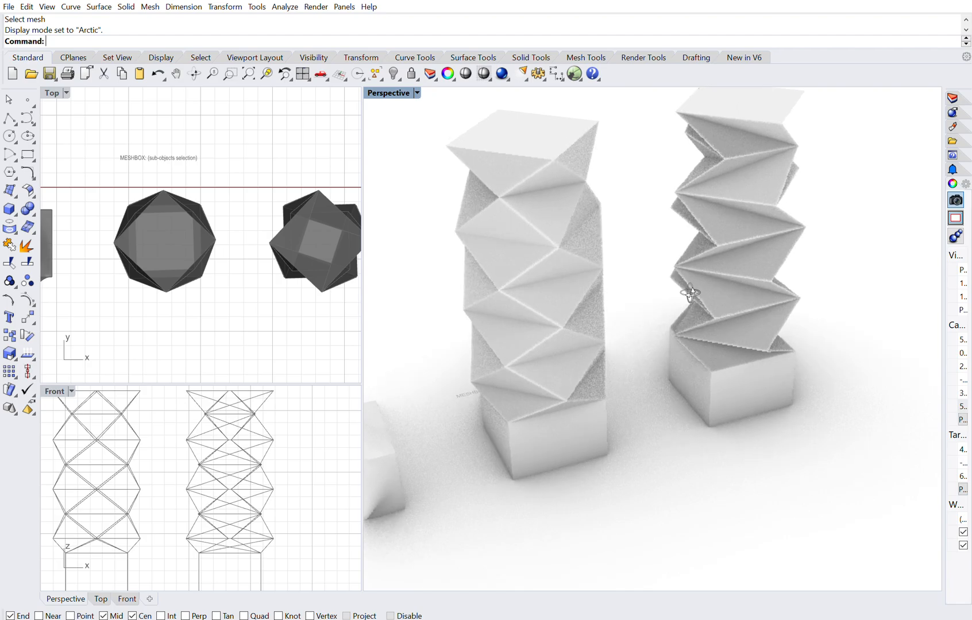
scroll(625, 223, "up", 4)
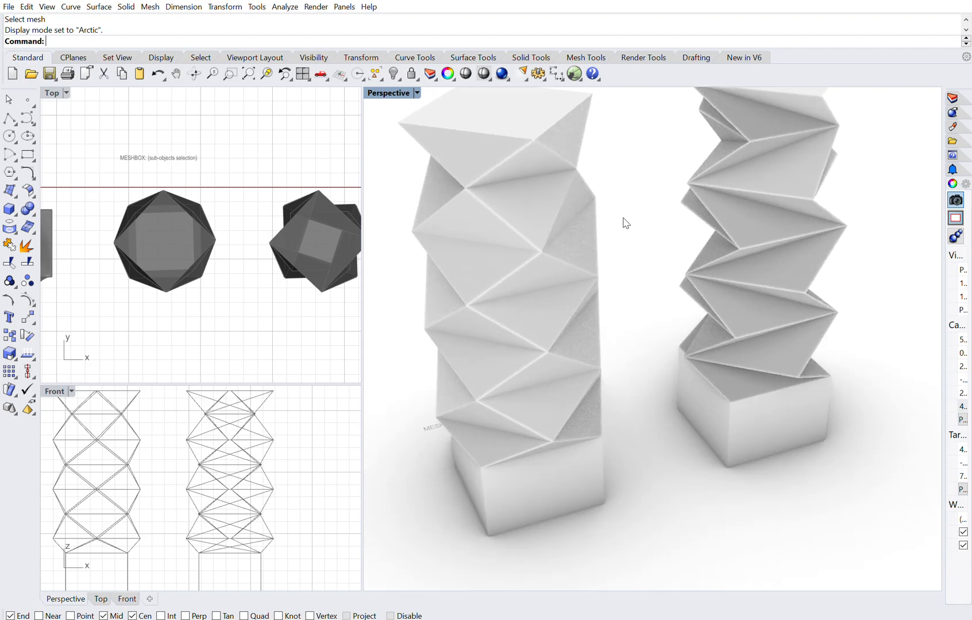
mouse_move(611, 245)
right_mouse_down()
mouse_move(621, 241)
mouse_move(613, 226)
mouse_move(579, 206)
mouse_move(511, 206)
mouse_move(631, 225)
mouse_move(621, 232)
right_mouse_up()
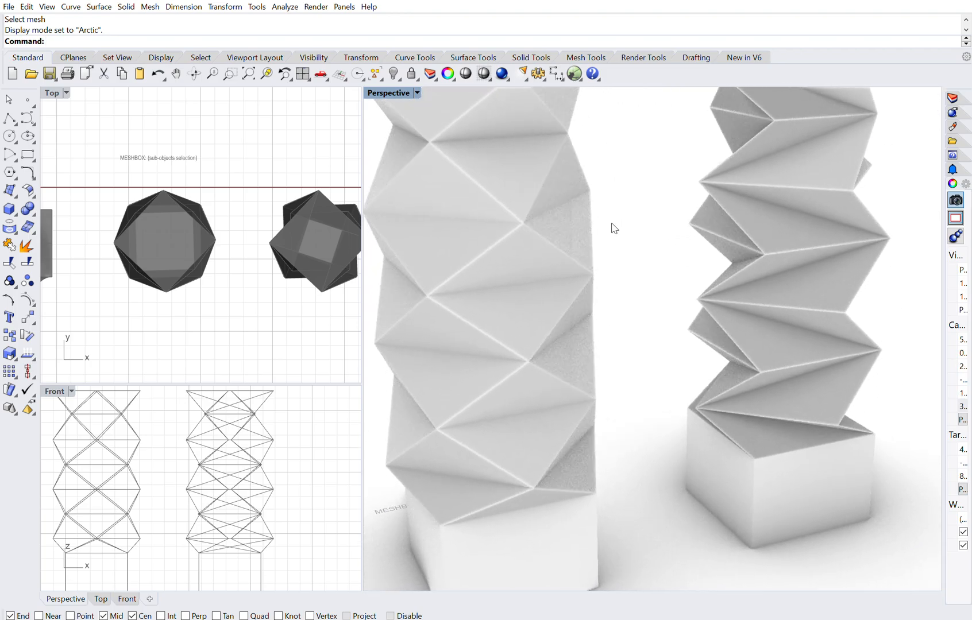
scroll(612, 227, "down", 3)
scroll(549, 174, "up", 2)
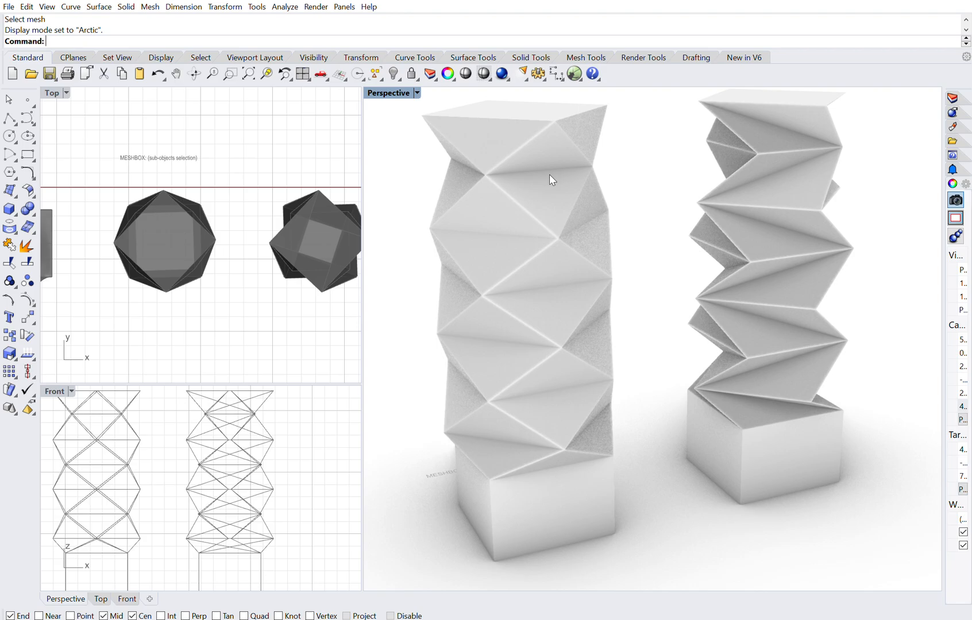